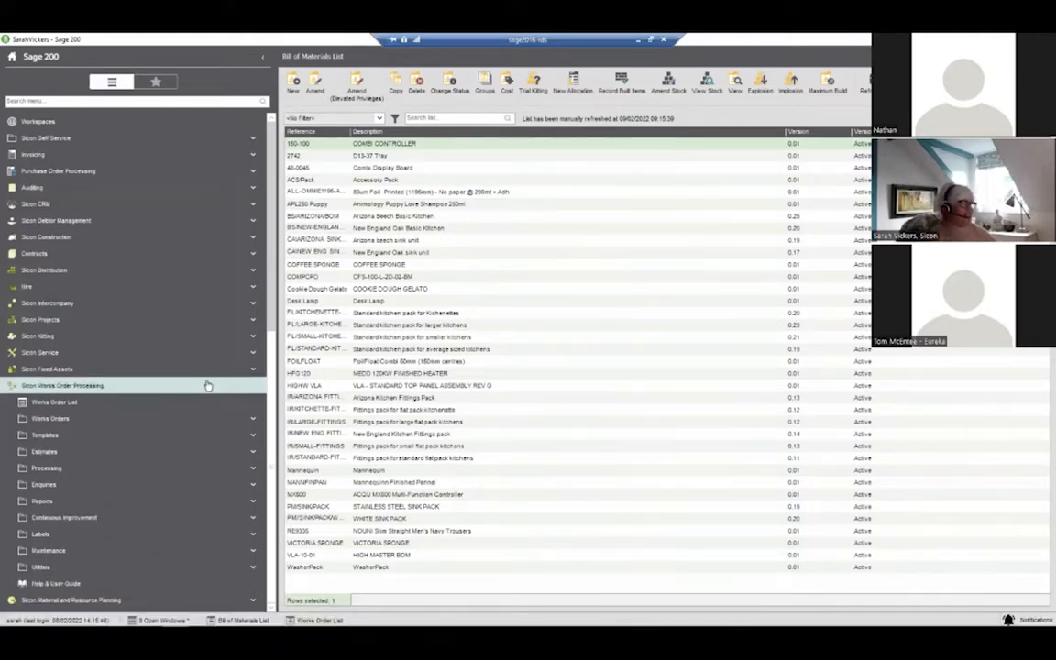
# - Open the full new order entry form in Sales Order Processing
pyautogui.click(387, 145)
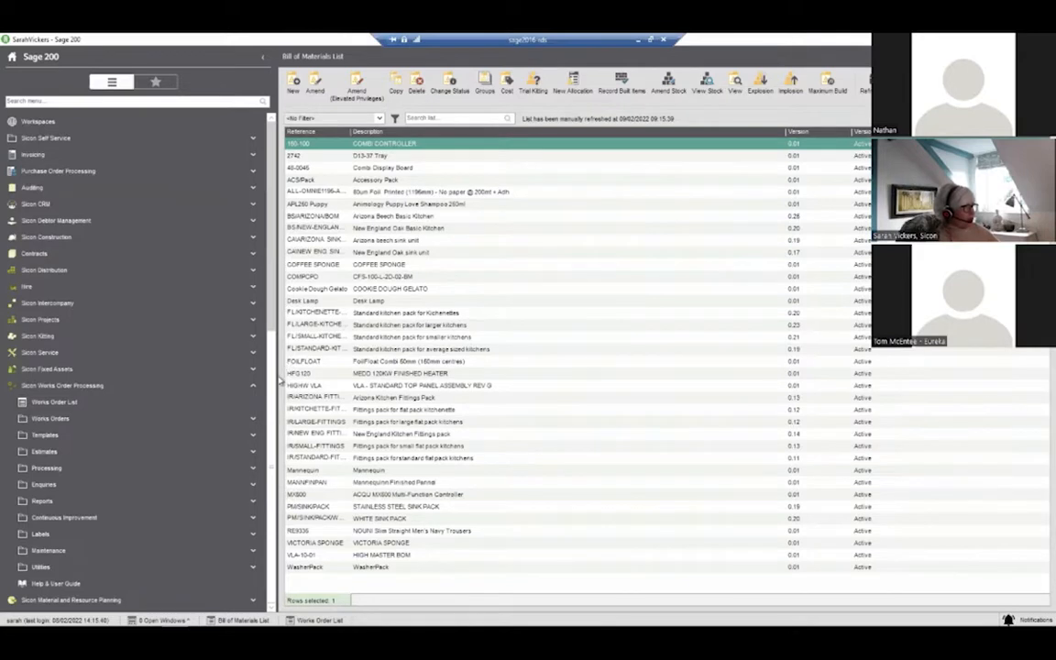
pyautogui.scroll(3, 250, 346)
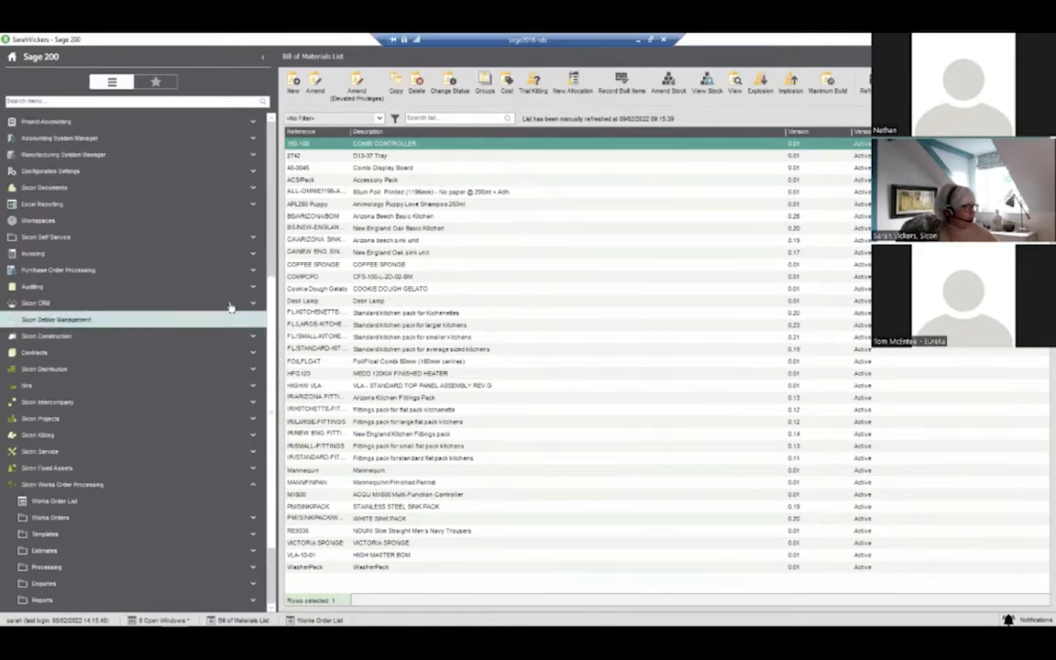
pyautogui.scroll(1, 261, 325)
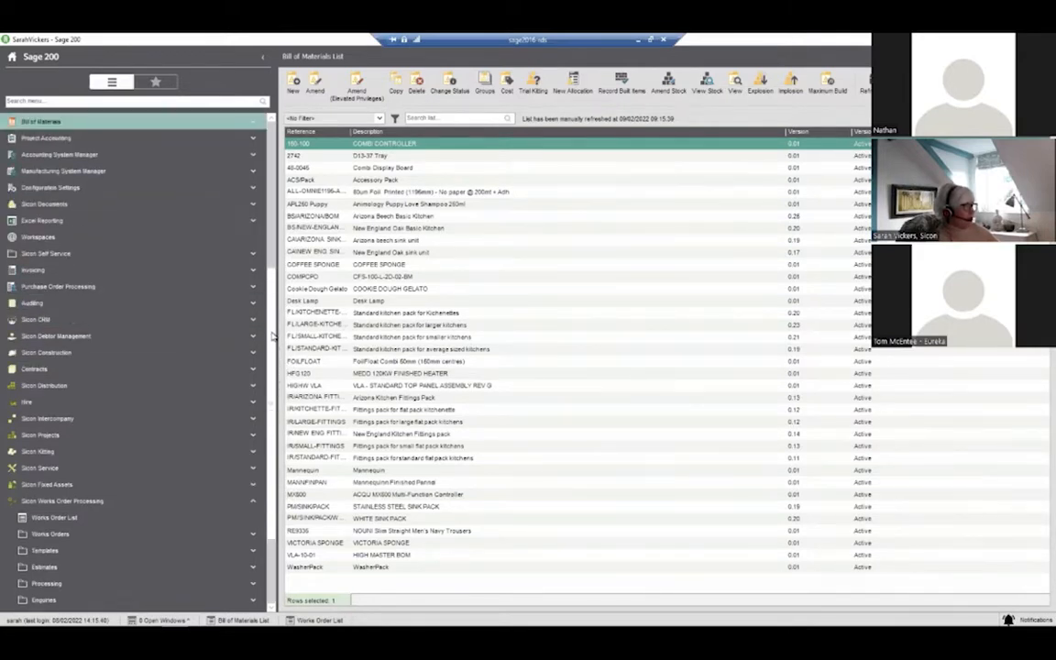
pyautogui.scroll(5, 211, 213)
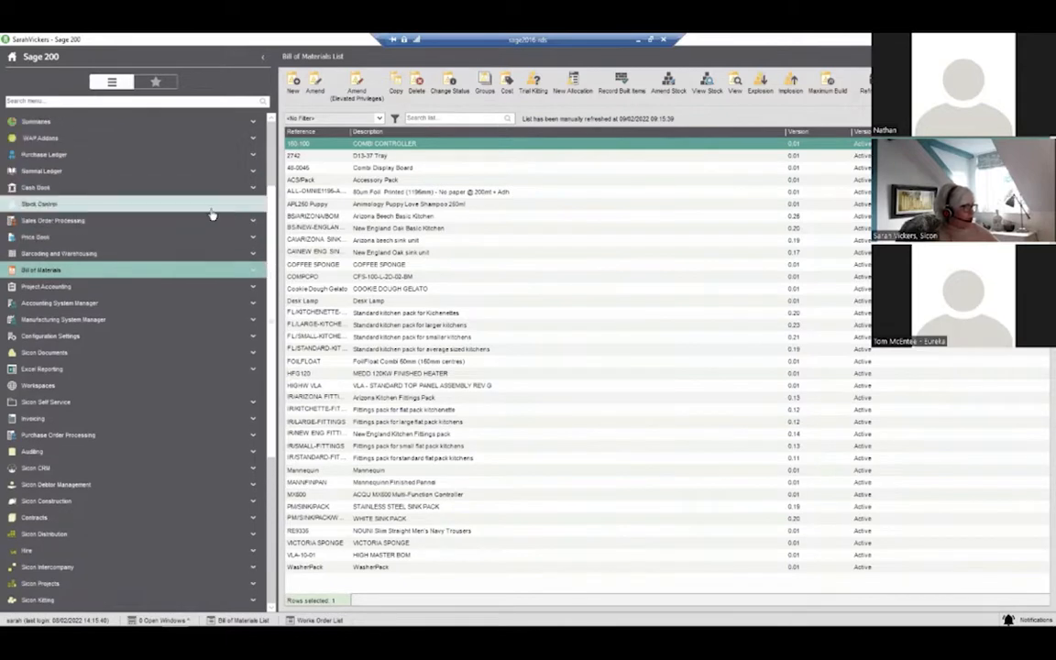
pyautogui.click(200, 221)
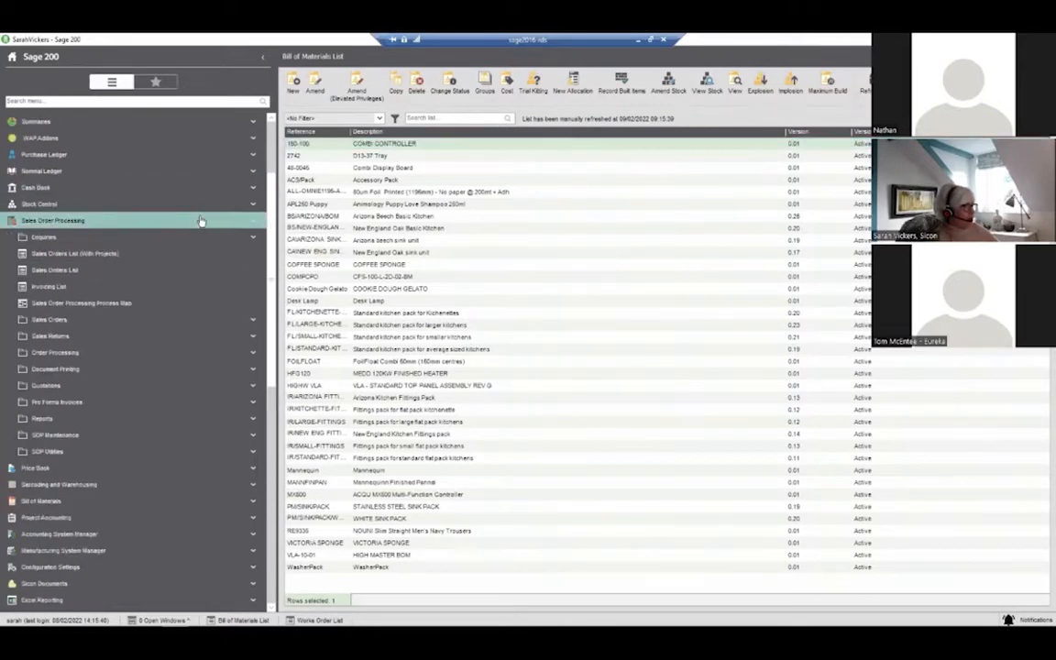
pyautogui.click(118, 325)
pyautogui.click(101, 352)
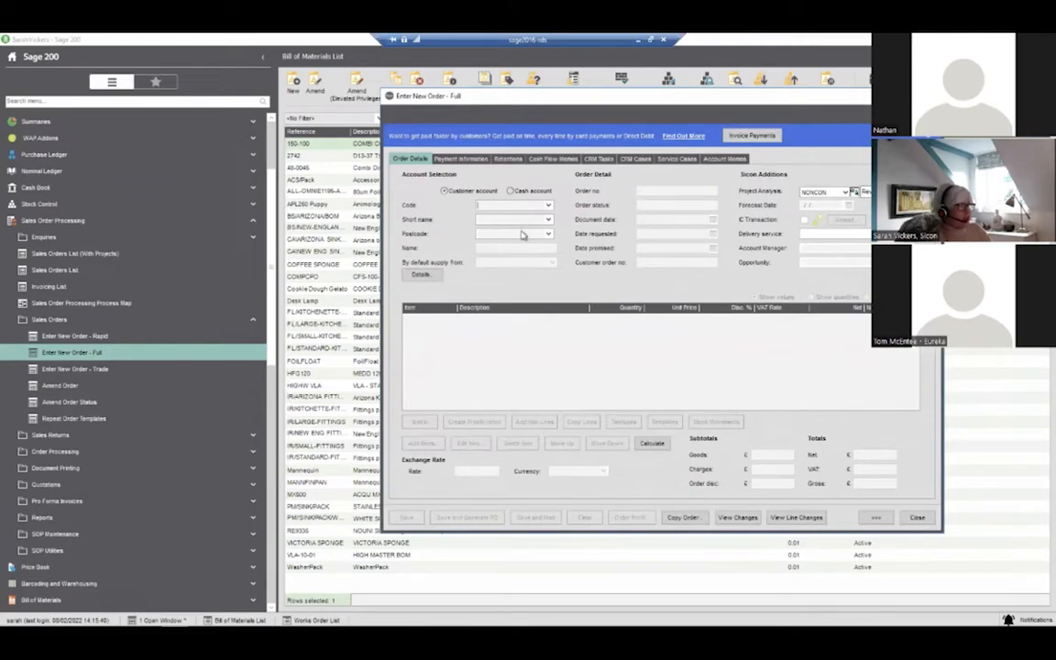
# - Choose the first customer in the short name list, A56 Plumbing, and dismiss the undespatched orders and extra customer details windows
pyautogui.click(547, 222)
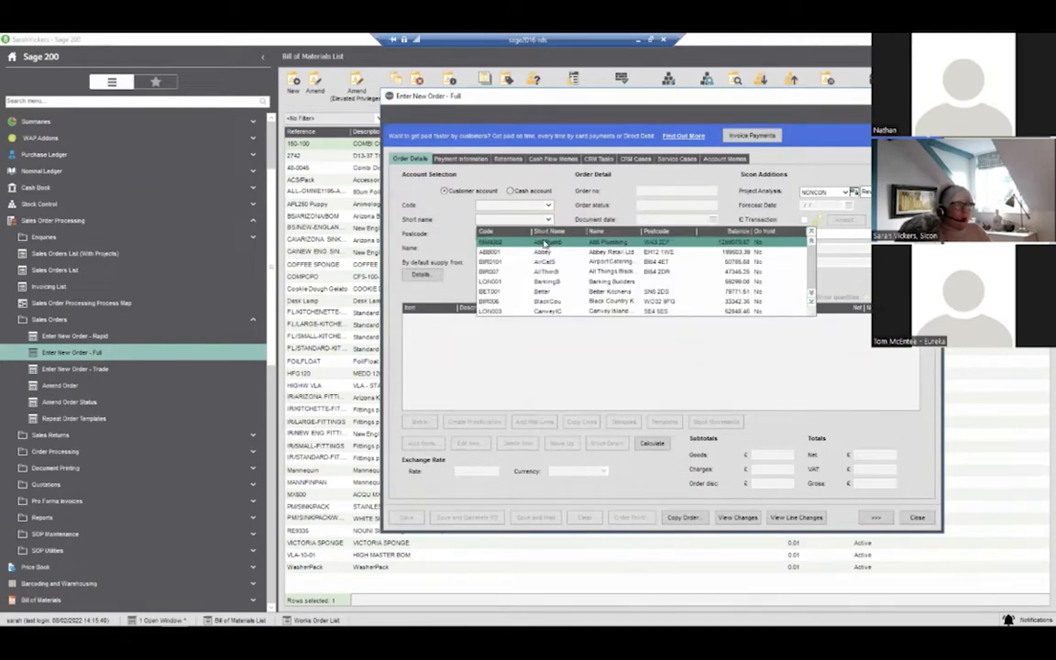
pyautogui.click(542, 236)
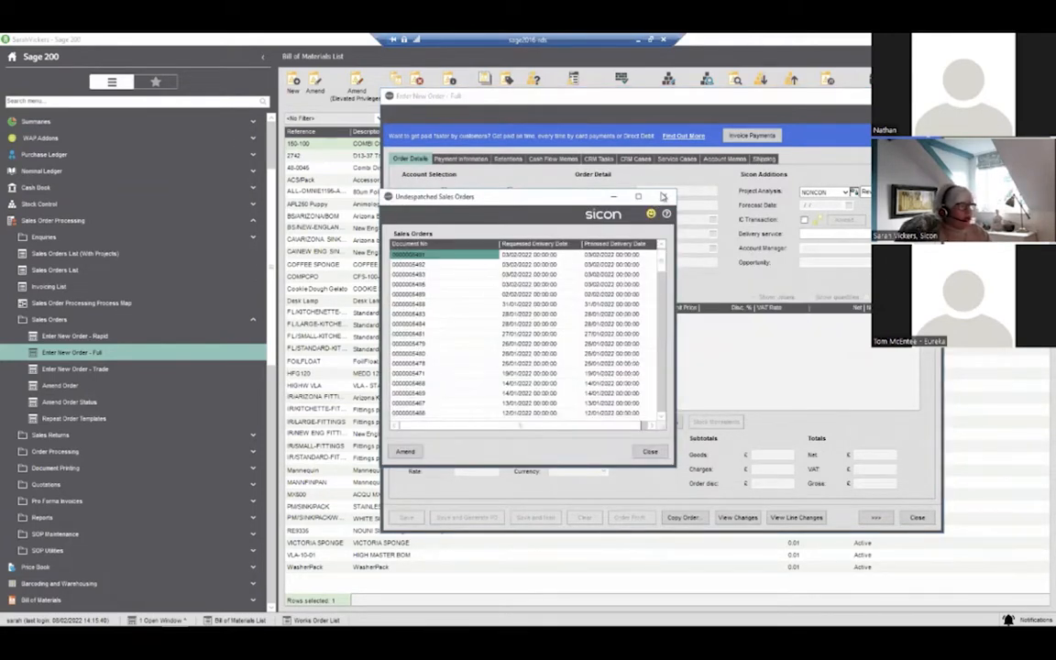
pyautogui.click(663, 196)
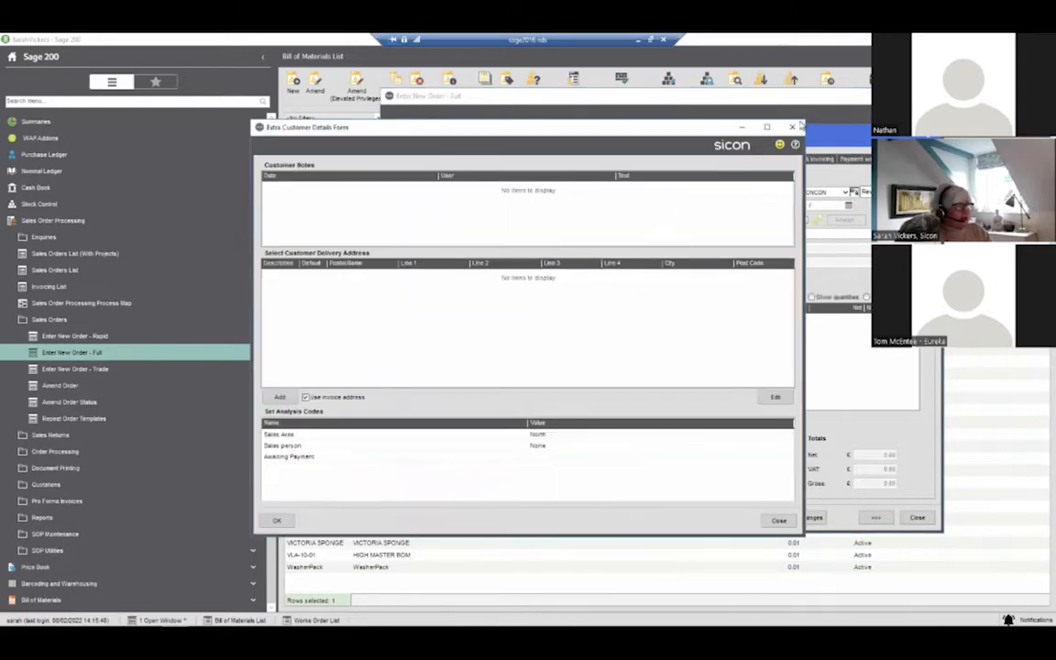
pyautogui.click(793, 128)
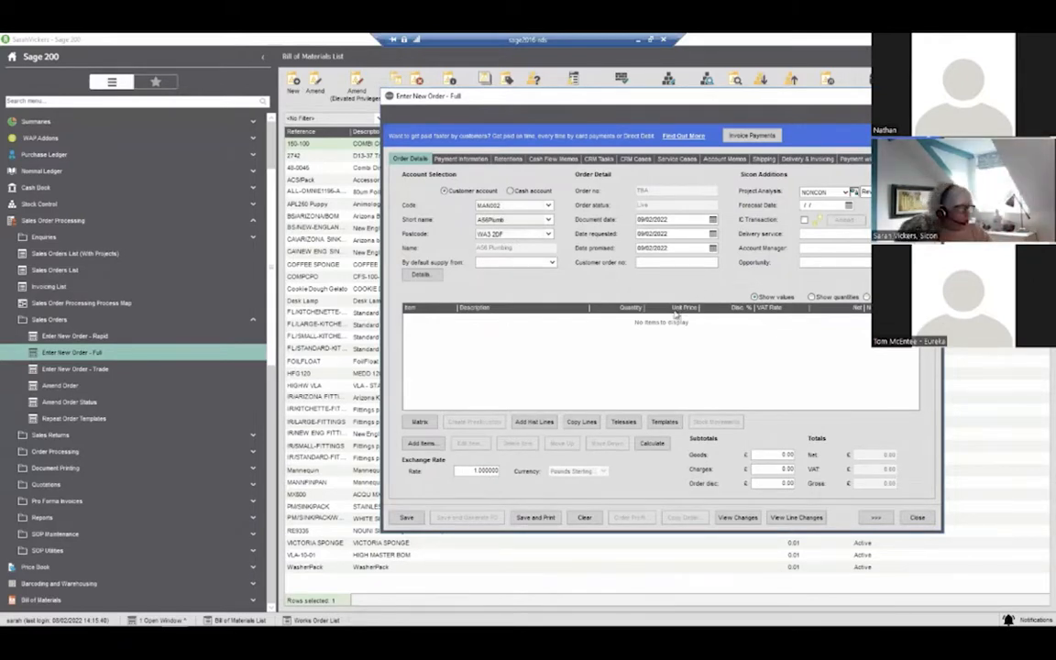
# - Start an order line for the standard item COMBI CONTROLLER, supplied from WAREHOUSE
pyautogui.click(424, 448)
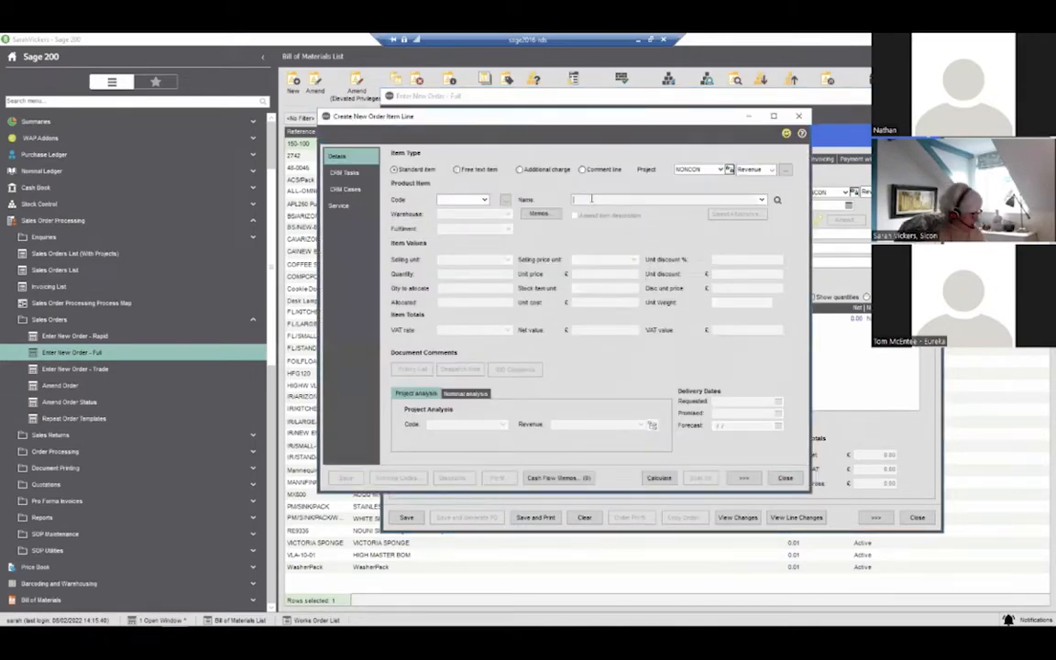
pyautogui.write('comb')
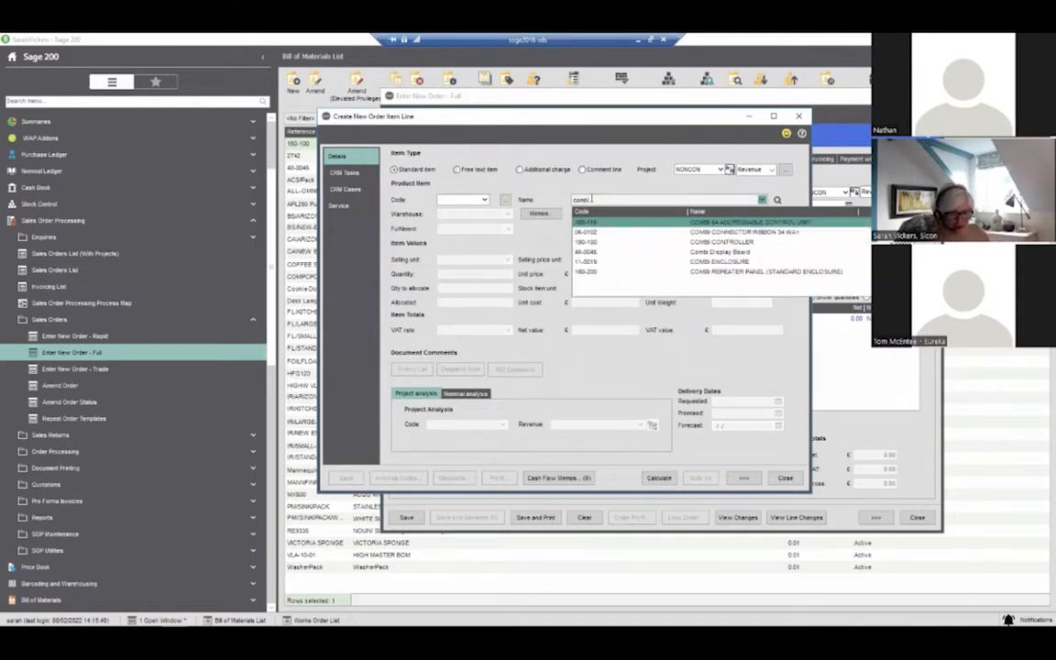
pyautogui.write('i')
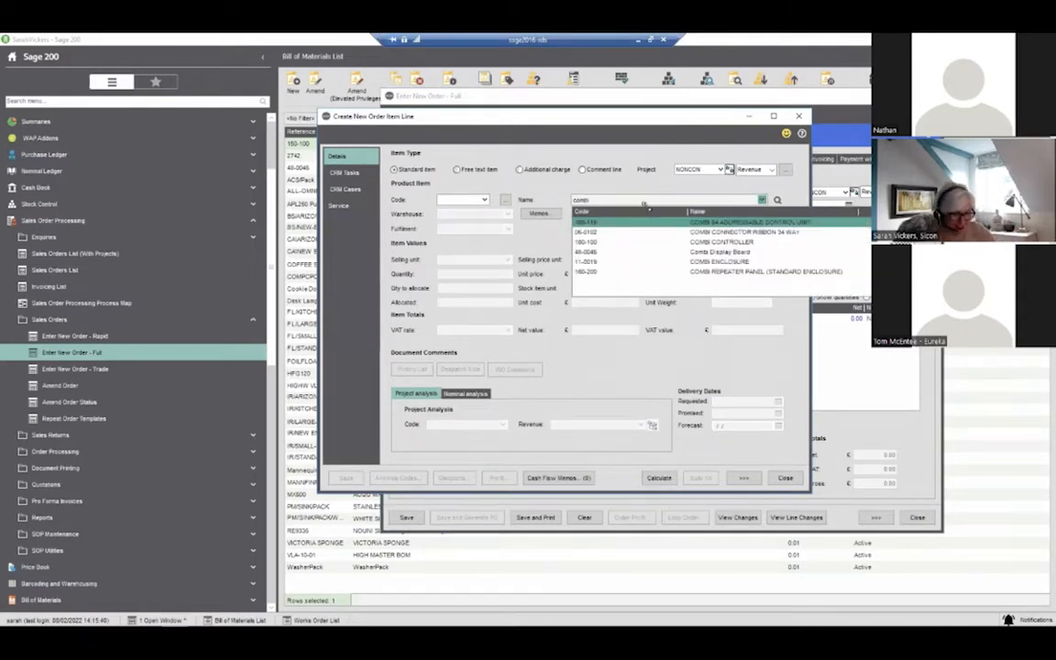
pyautogui.click(712, 242)
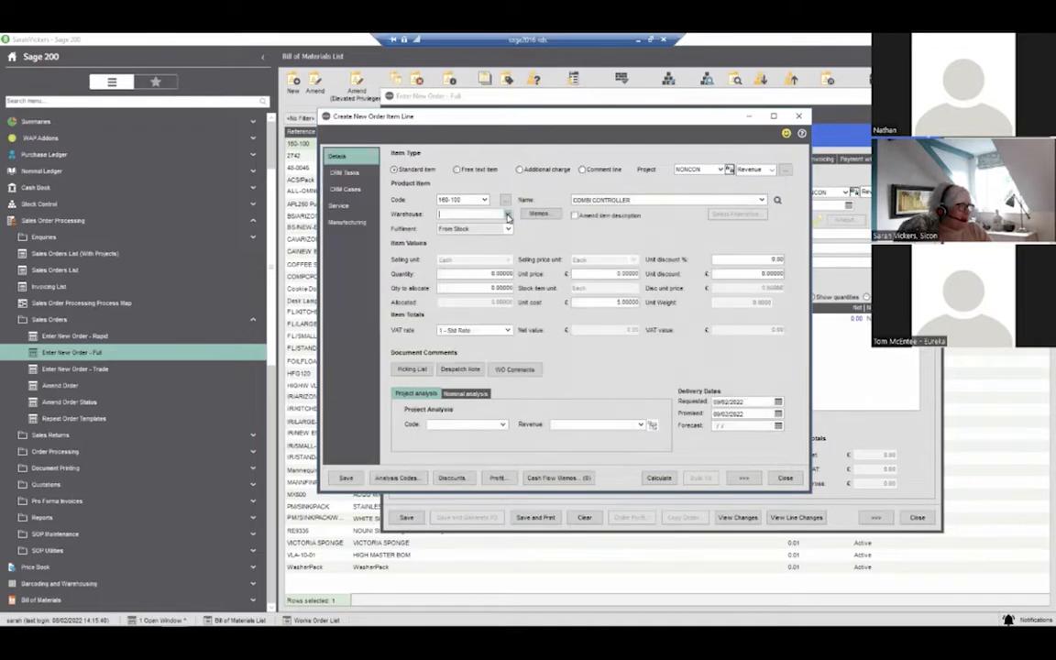
pyautogui.click(508, 216)
pyautogui.click(476, 244)
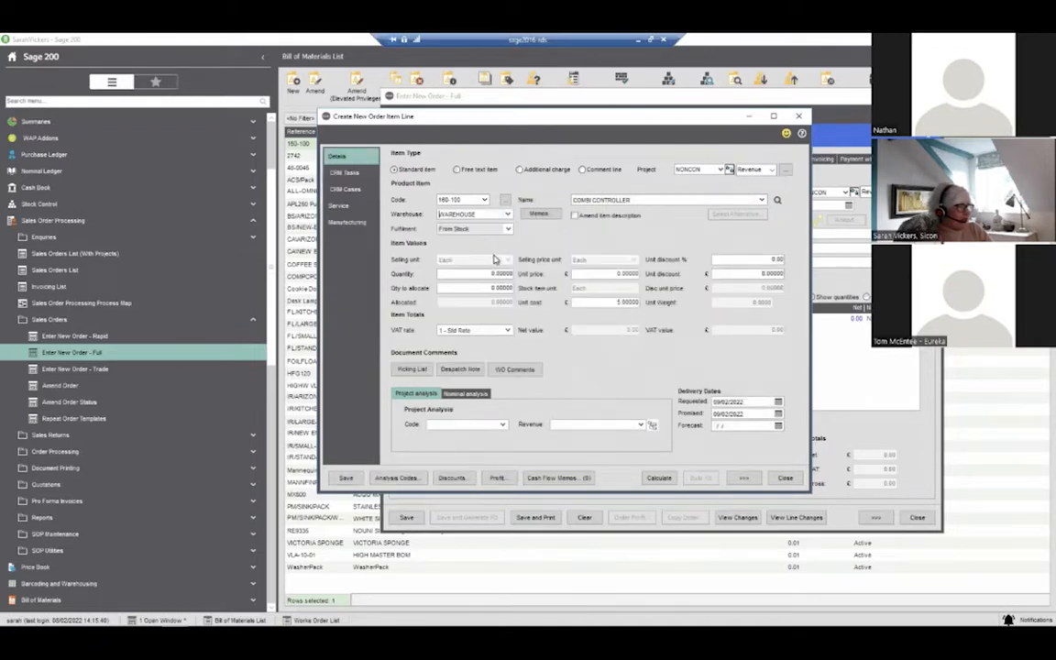
# - Set the line's quantity to 100 and unit price to 600, accept standard prices, and save the line to the order
pyautogui.click(475, 272)
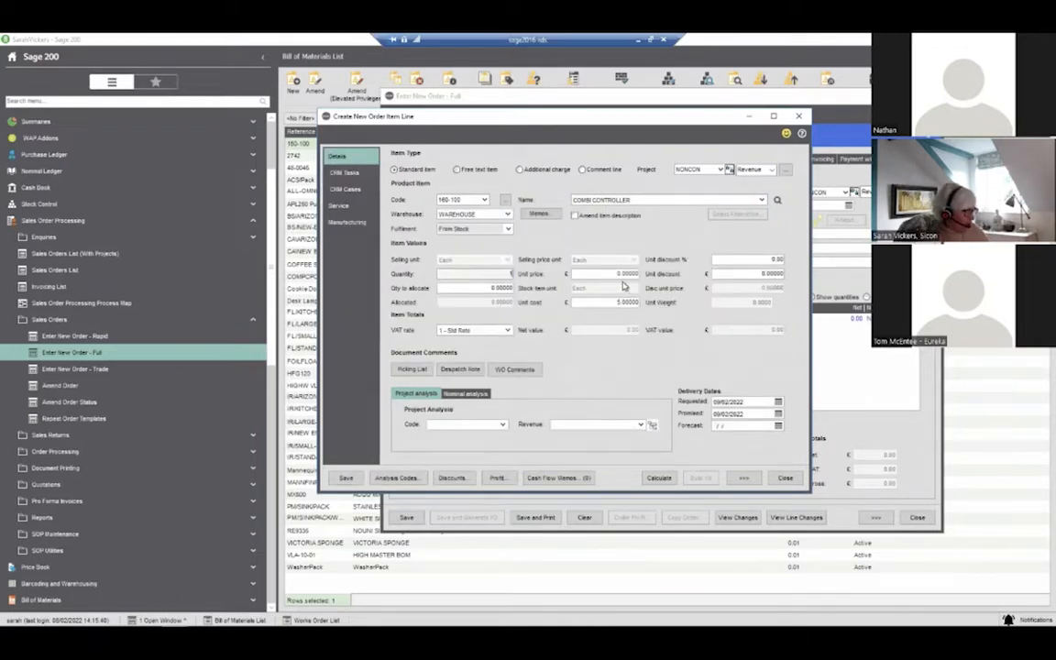
pyautogui.write('100')
pyautogui.press('Tab')
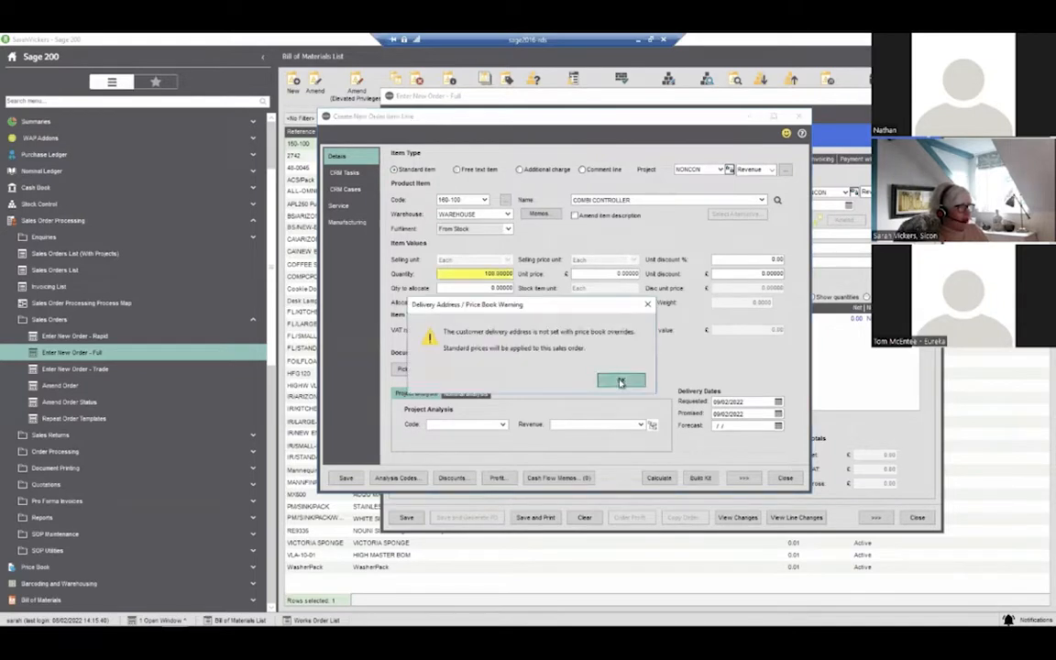
pyautogui.click(620, 379)
pyautogui.write('500')
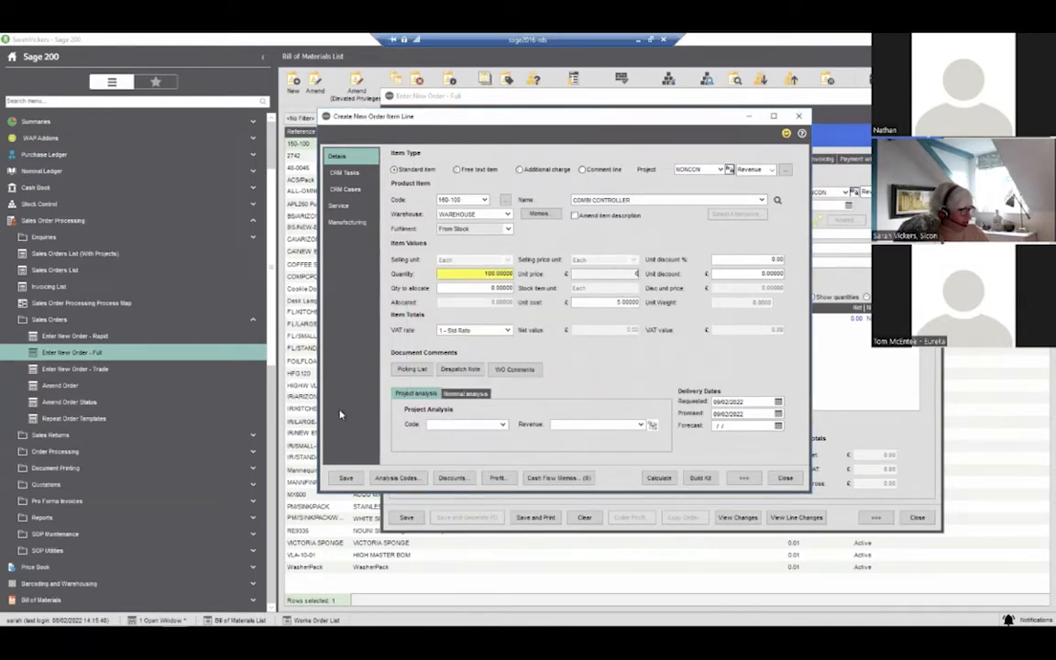
pyautogui.click(342, 477)
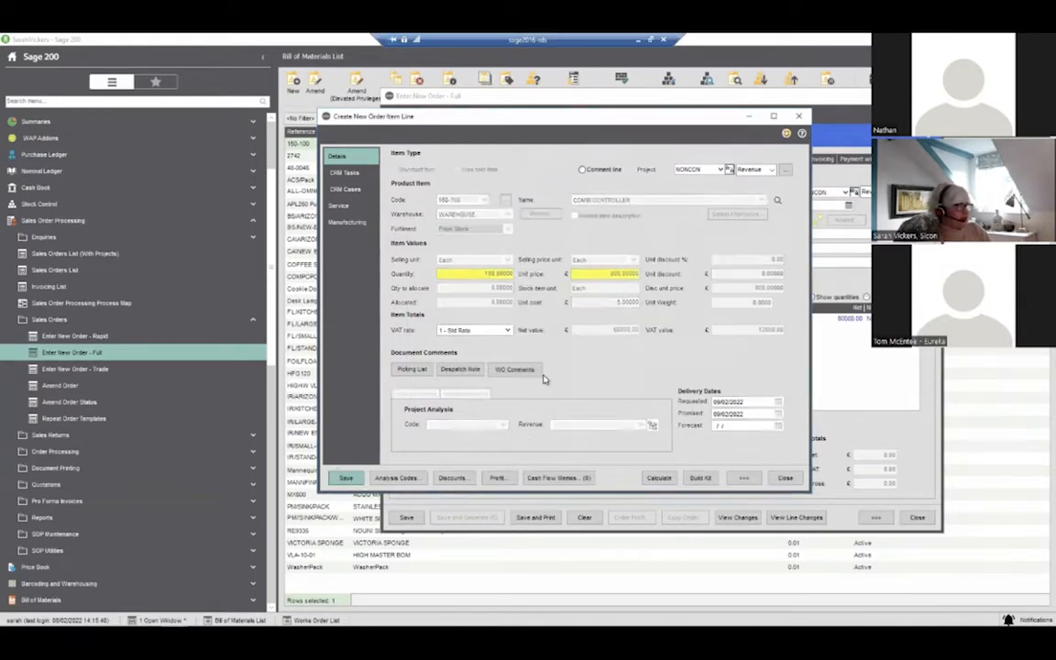
pyautogui.click(784, 477)
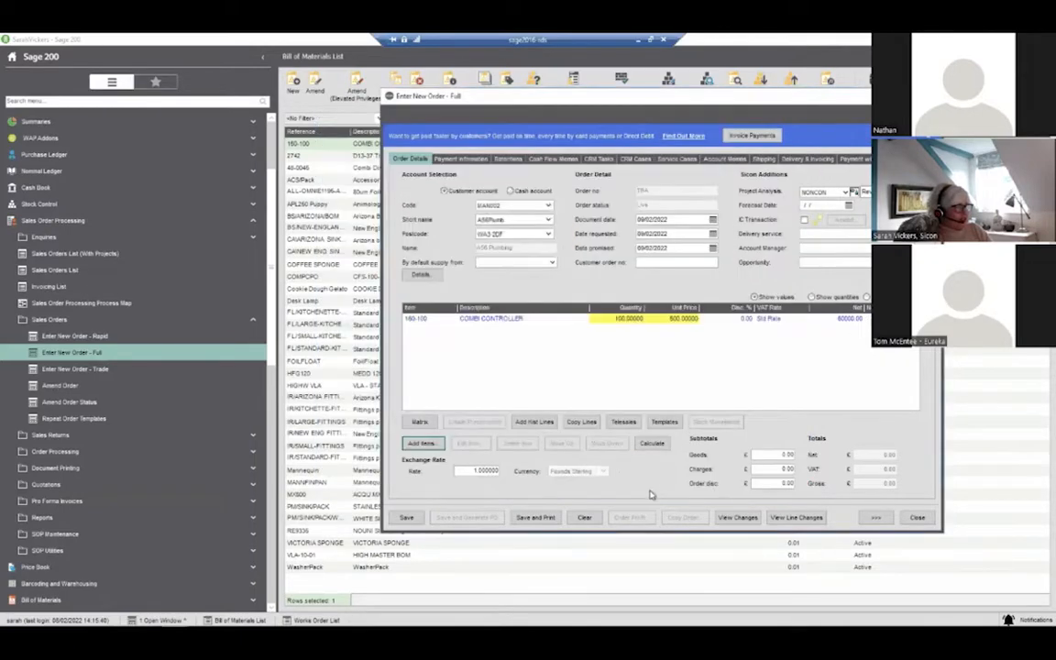
# - Save the sales order without creating its works order at this point, and close the order entry form
pyautogui.click(406, 517)
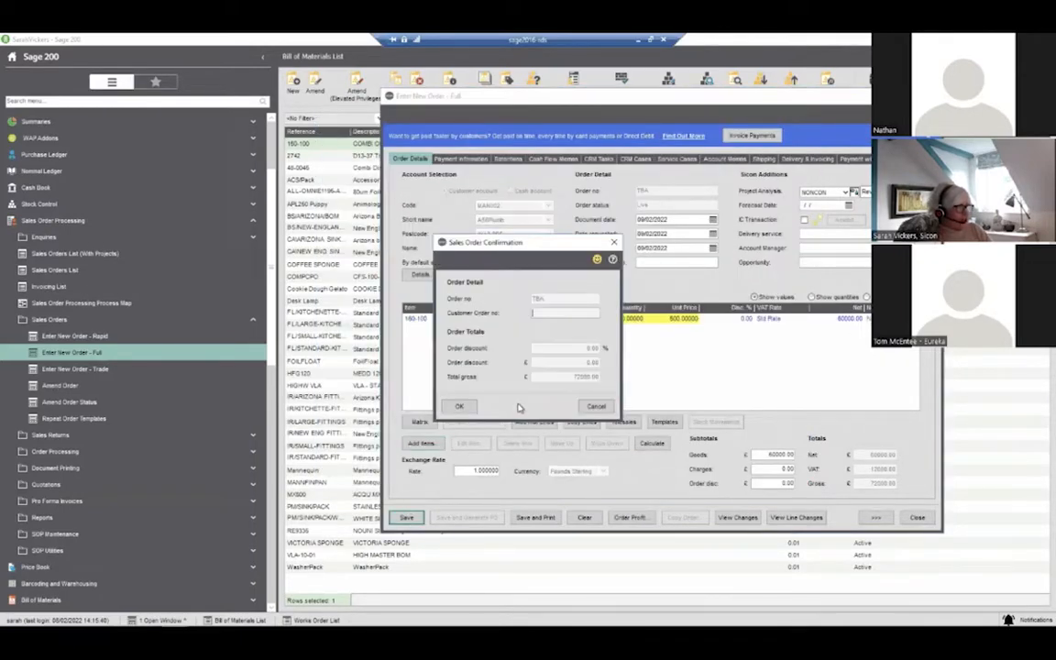
pyautogui.click(414, 365)
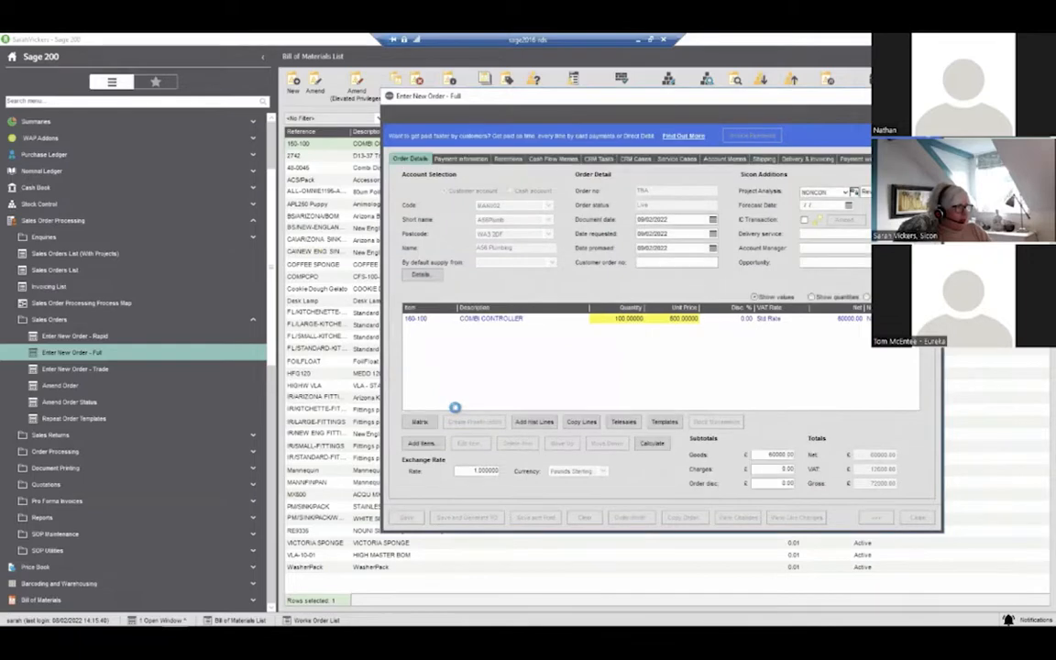
pyautogui.click(527, 366)
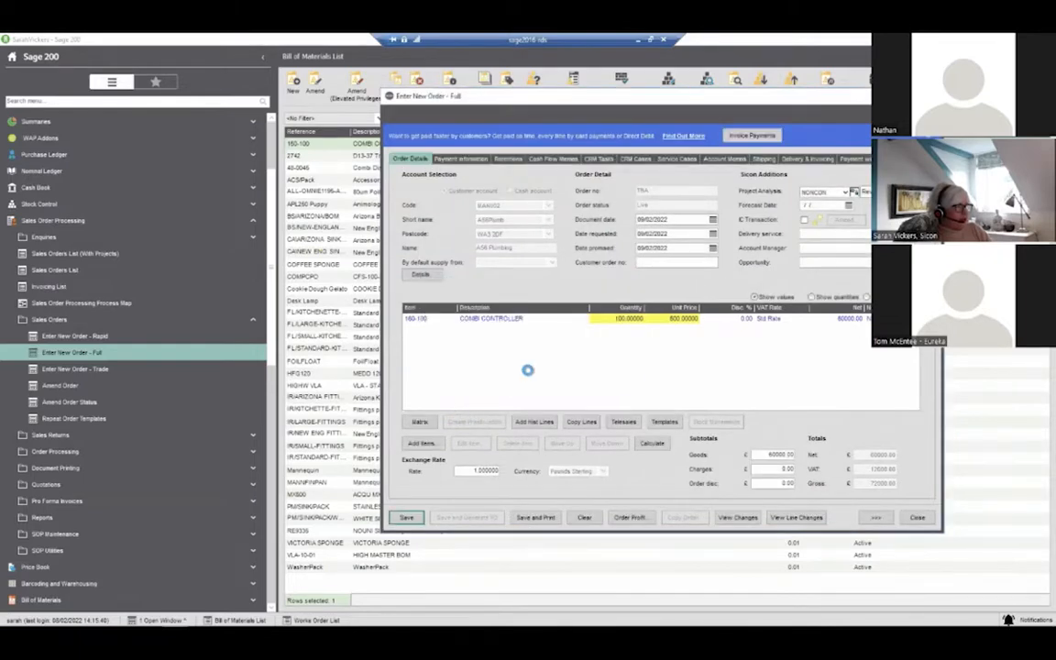
pyautogui.click(529, 372)
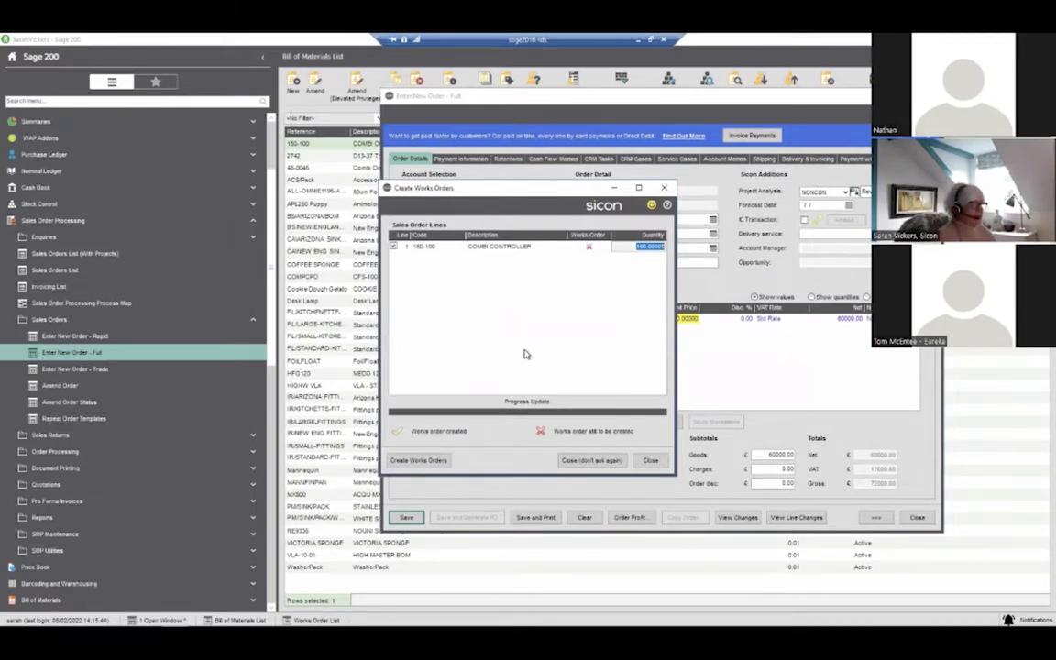
pyautogui.click(646, 459)
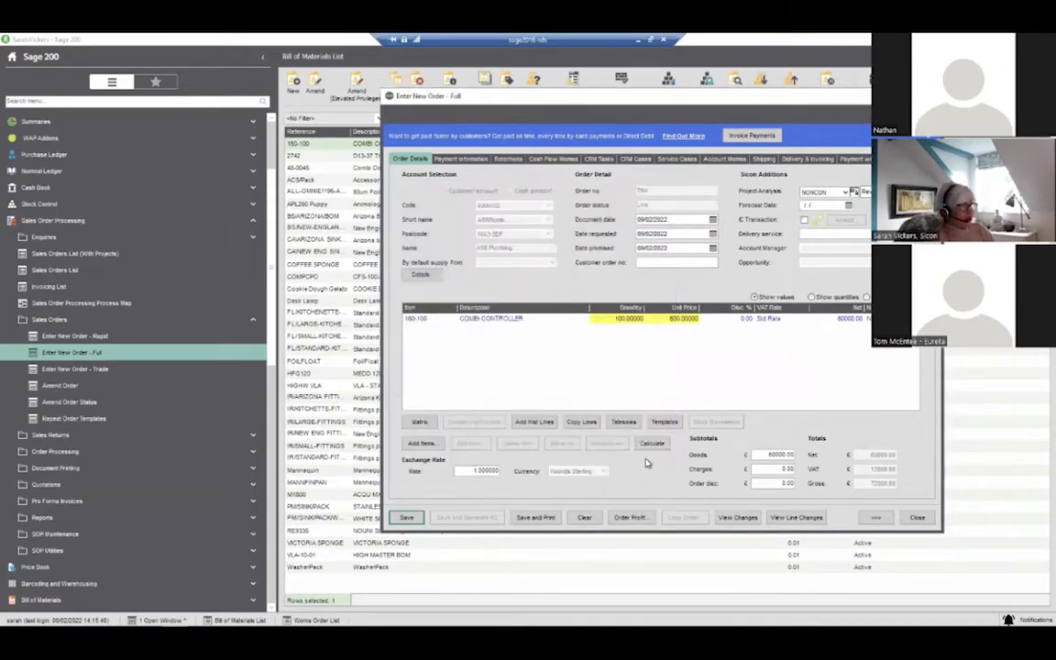
pyautogui.click(626, 378)
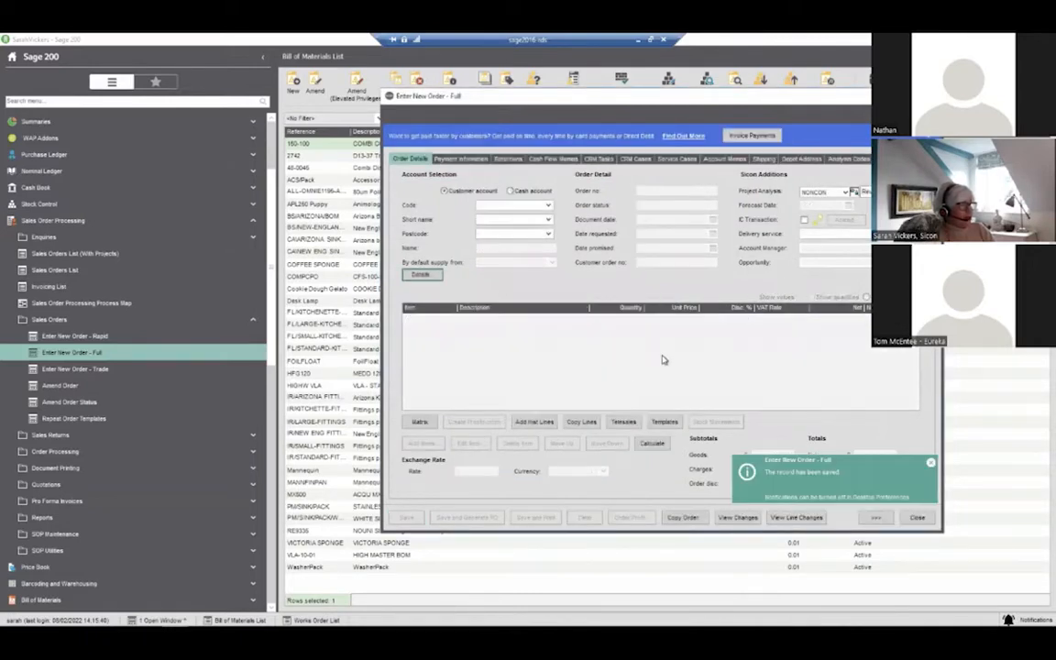
pyautogui.click(931, 95)
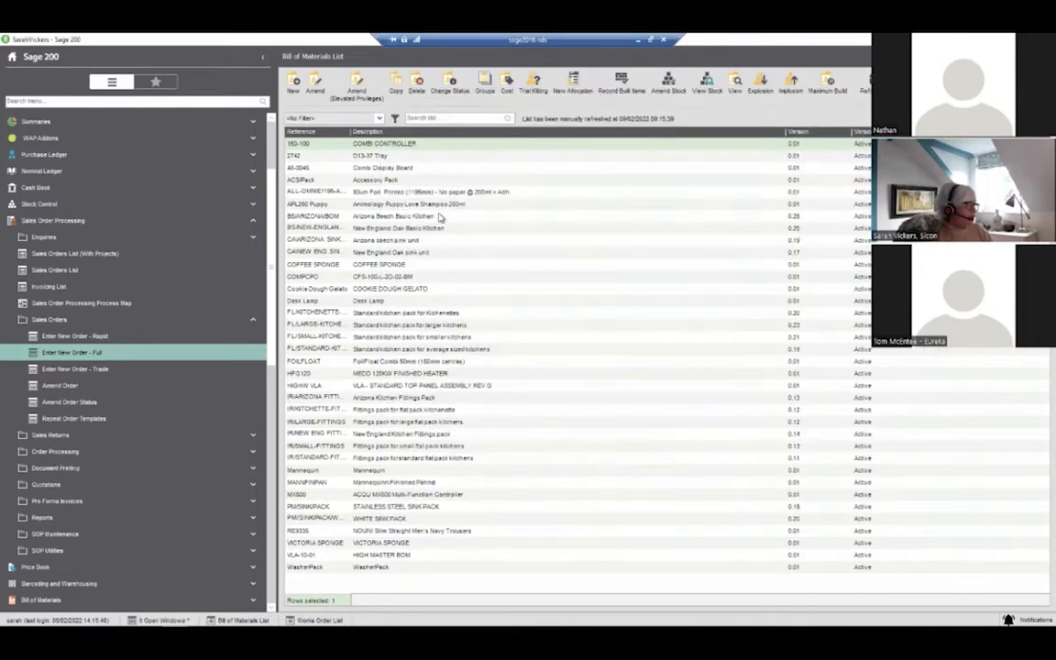
# - Open Generate Works Orders from Sales Orders in Sicon Works Order Processing
pyautogui.scroll(-10, 170, 226)
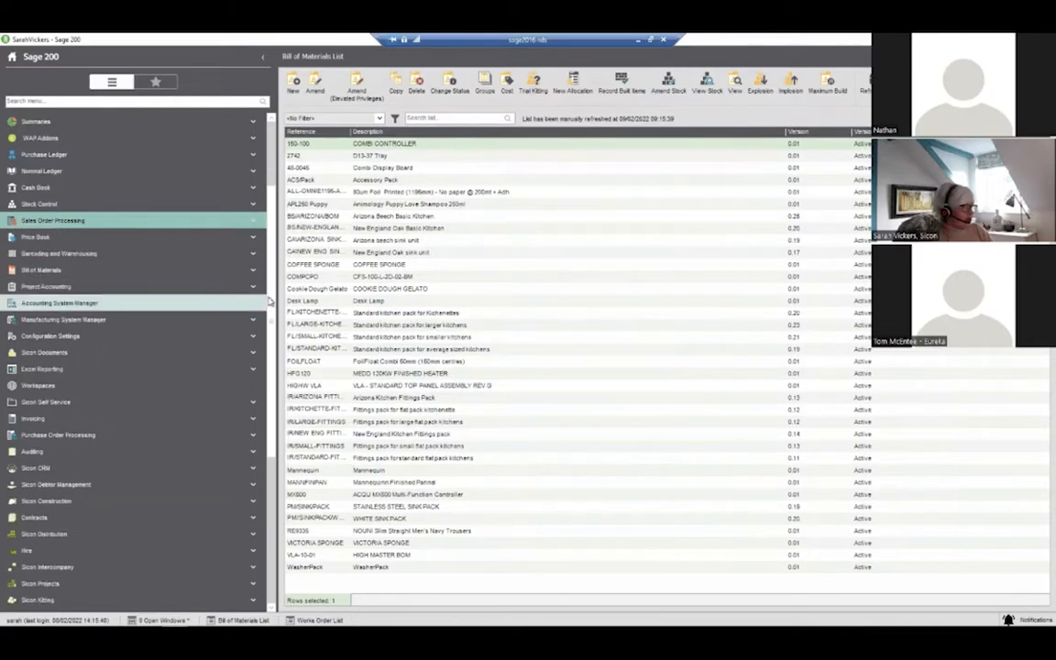
pyautogui.scroll(-5, 184, 434)
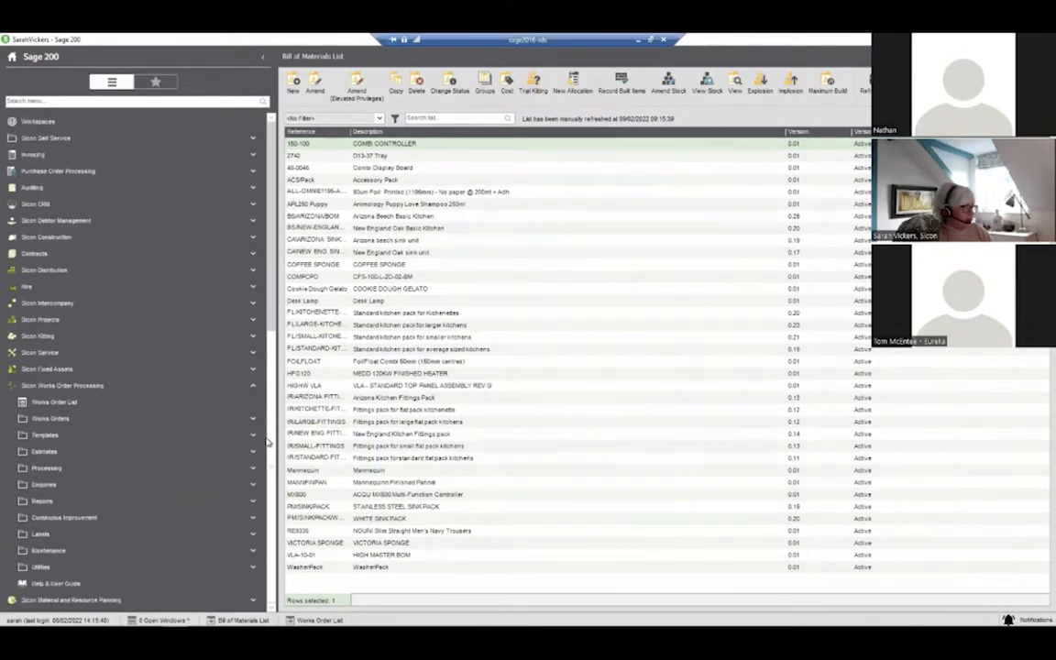
pyautogui.click(156, 419)
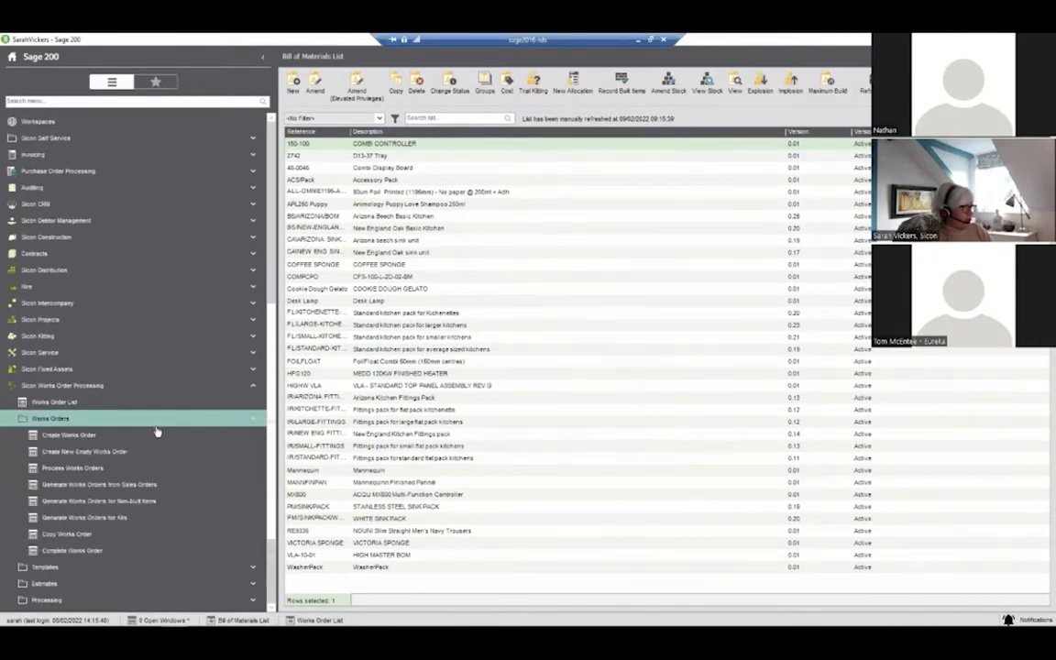
pyautogui.click(151, 484)
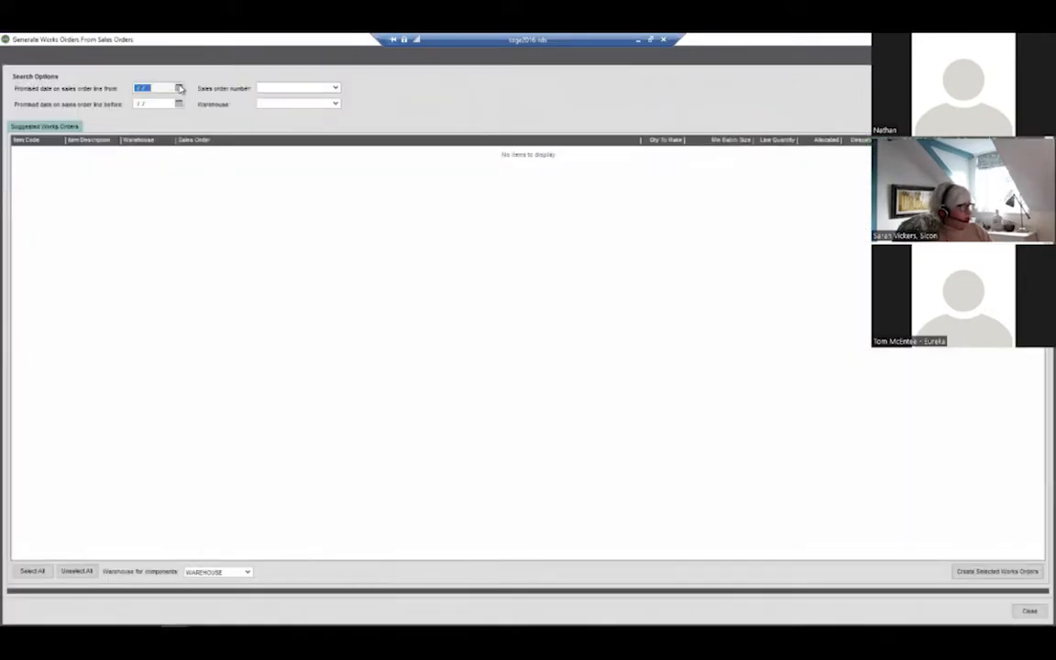
# - List suggested works orders with both promised date limits set to 09/02/2022 and select the COMBI CONTROLLER line
pyautogui.click(179, 88)
pyautogui.click(178, 141)
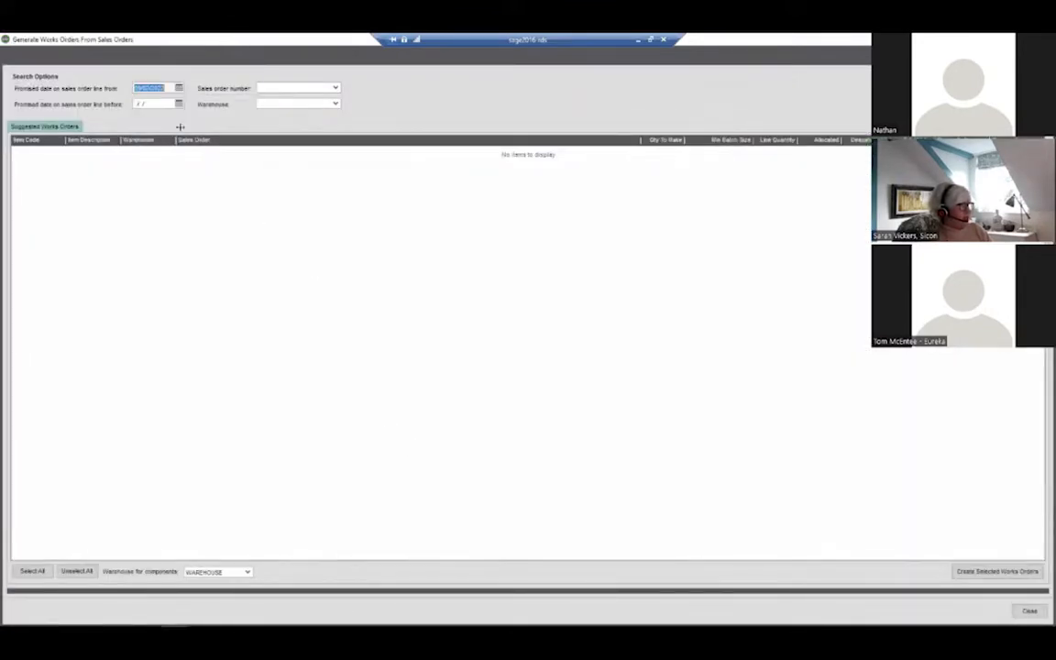
pyautogui.click(179, 104)
pyautogui.click(179, 156)
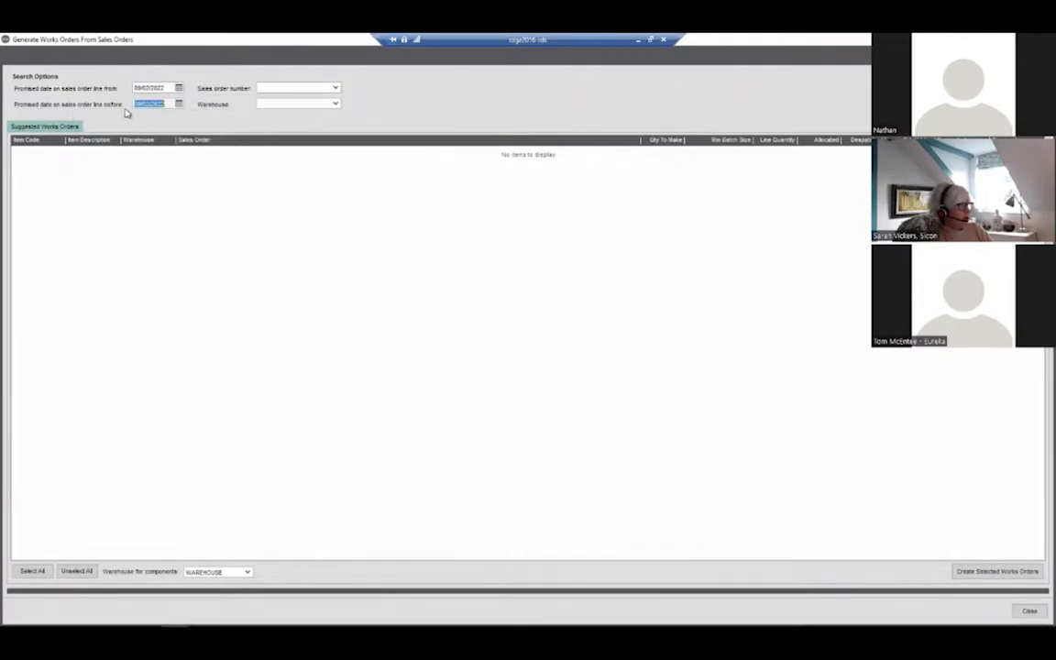
pyautogui.click(1019, 105)
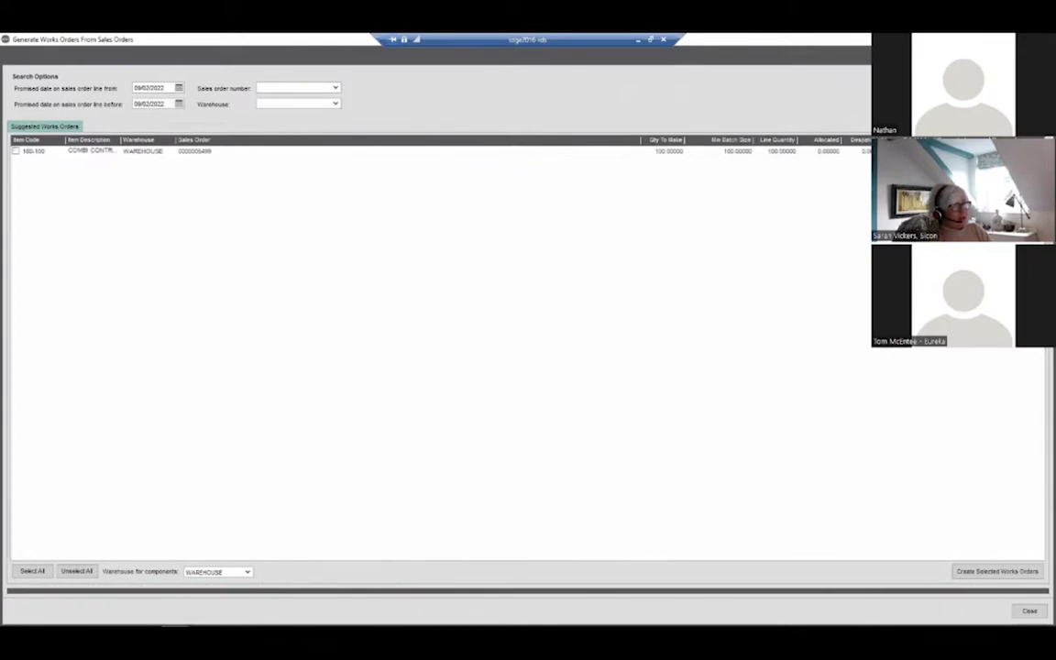
pyautogui.click(16, 151)
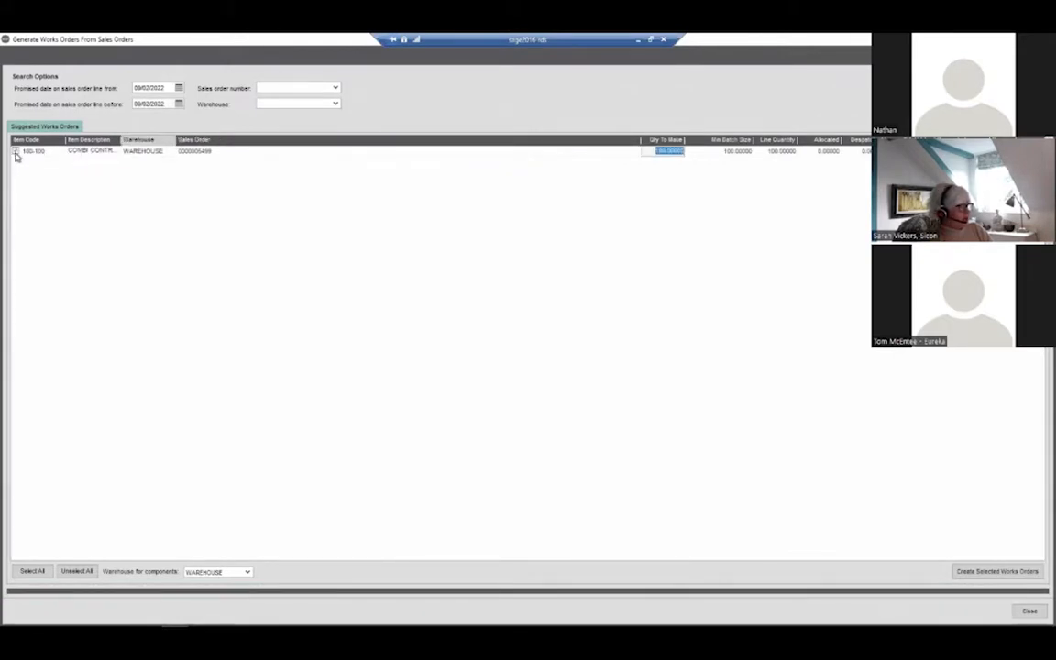
# - Create the selected works order with a new sub assembly of 100 Combi Display Boards from WAREHOUSE, and close the generation form
pyautogui.click(985, 570)
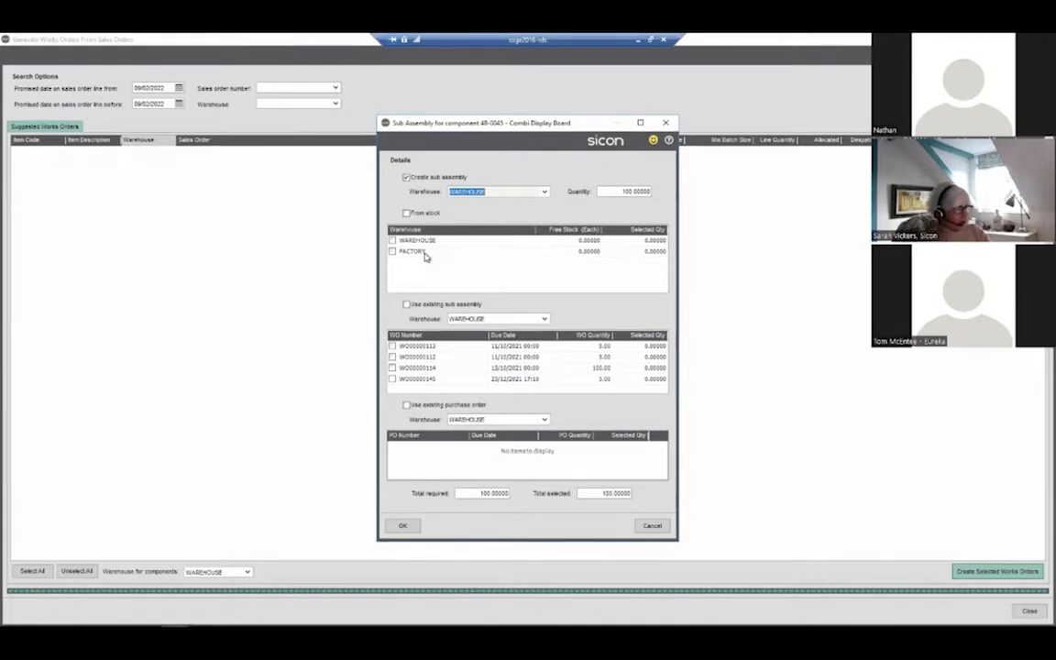
pyautogui.moveTo(504, 121); pyautogui.dragTo(583, 112)
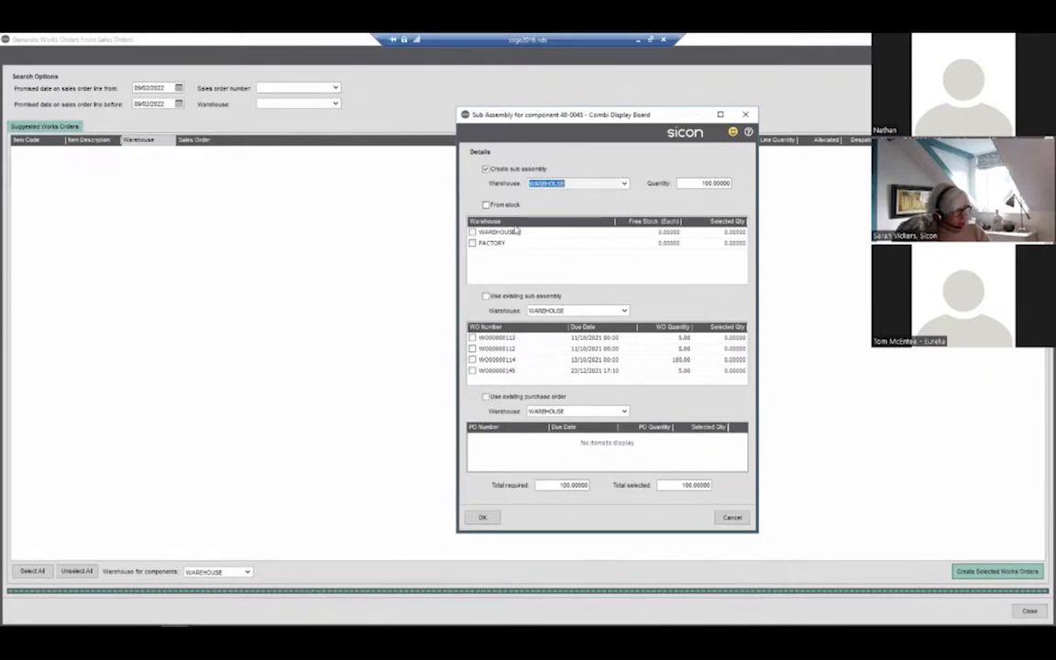
pyautogui.click(483, 518)
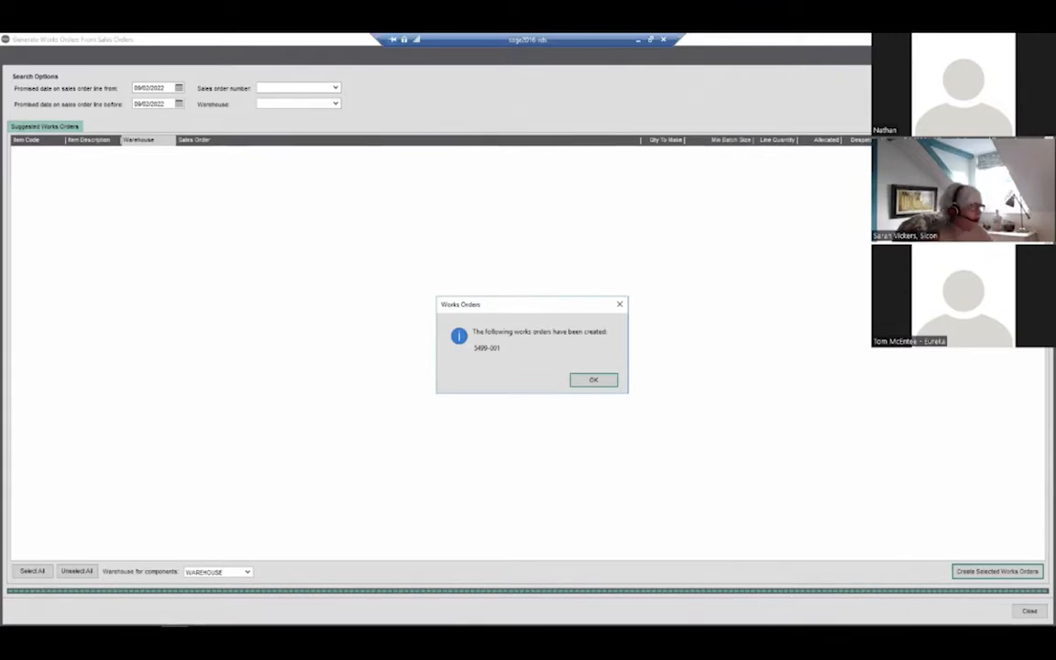
pyautogui.click(592, 380)
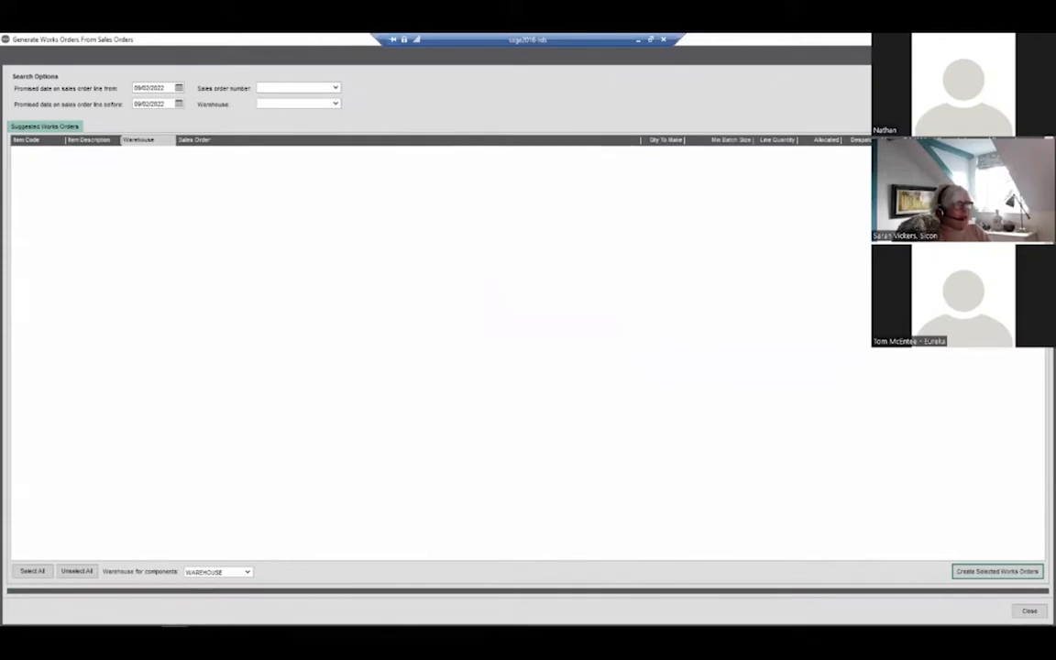
pyautogui.click(1045, 39)
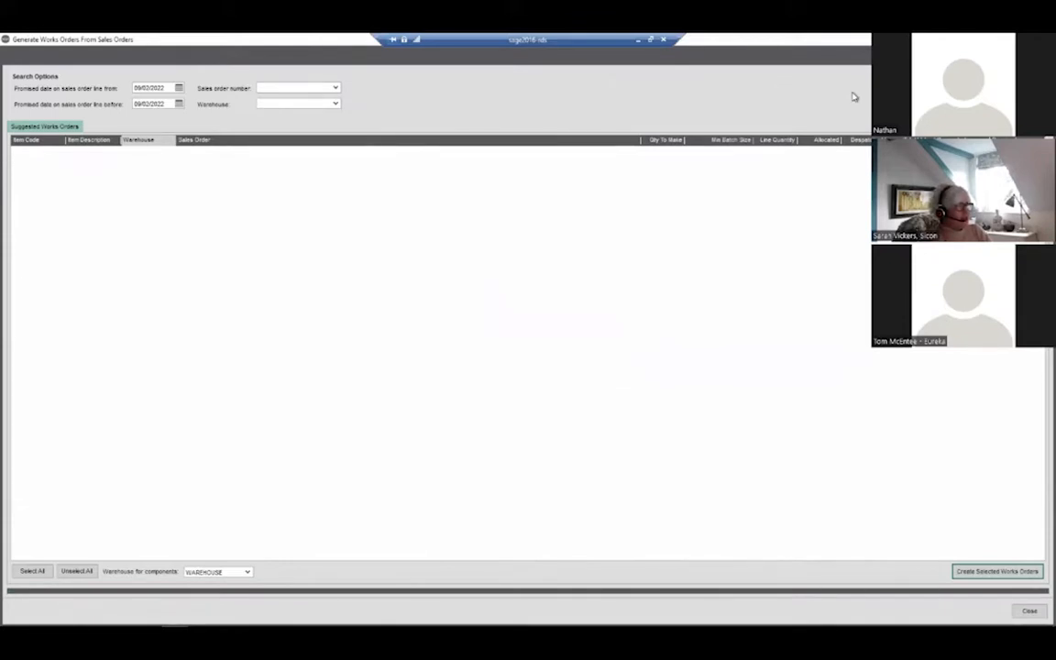
# - Open the Works Order List and refresh it
pyautogui.click(872, 87)
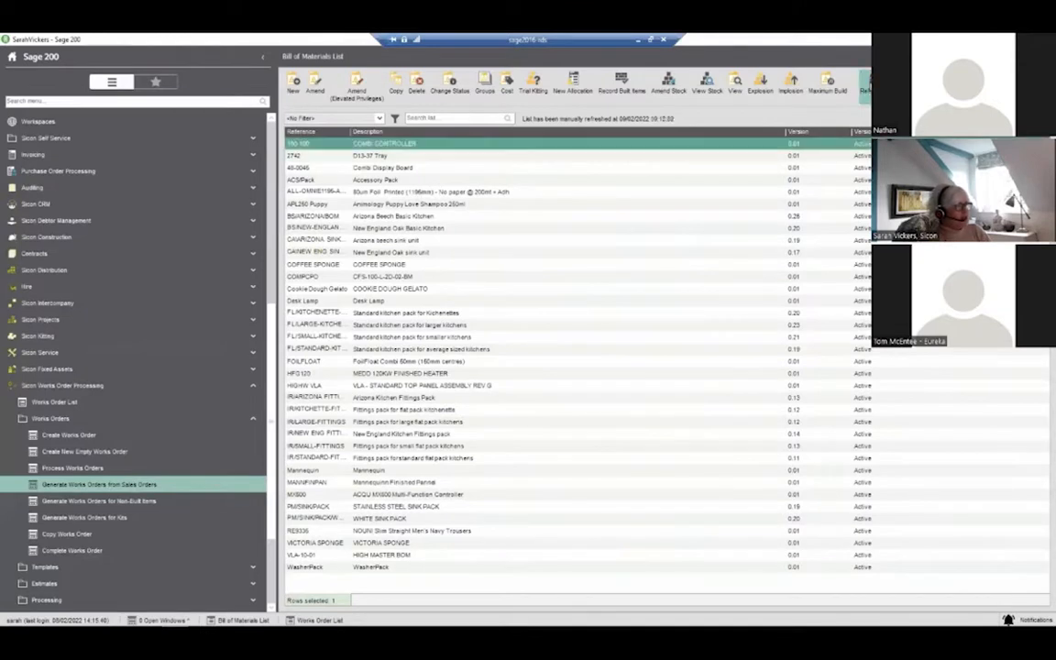
pyautogui.click(872, 87)
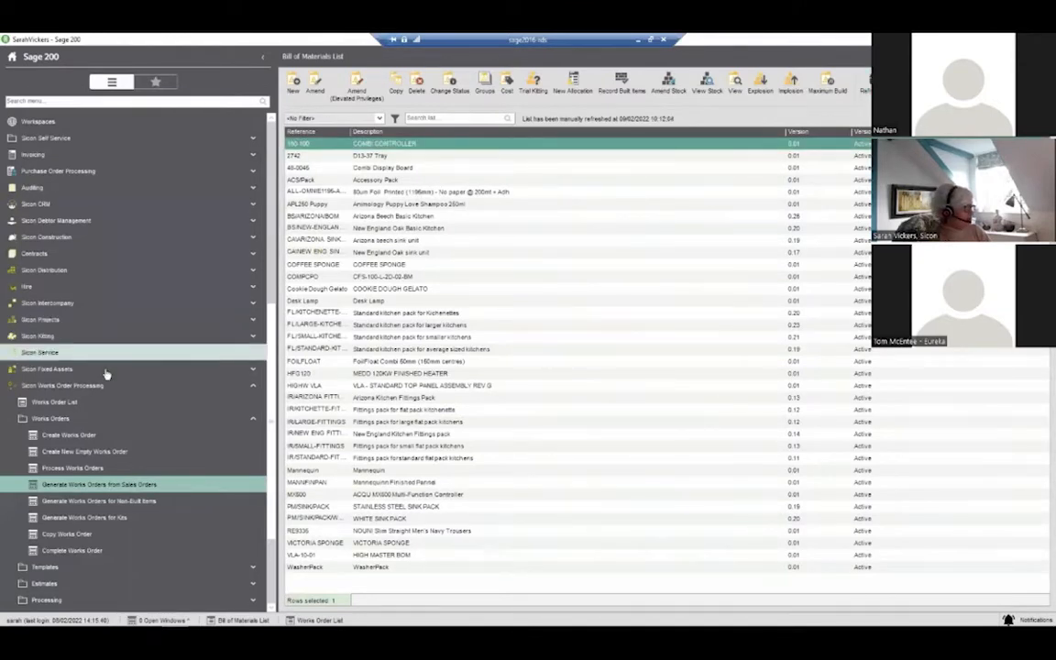
pyautogui.click(53, 402)
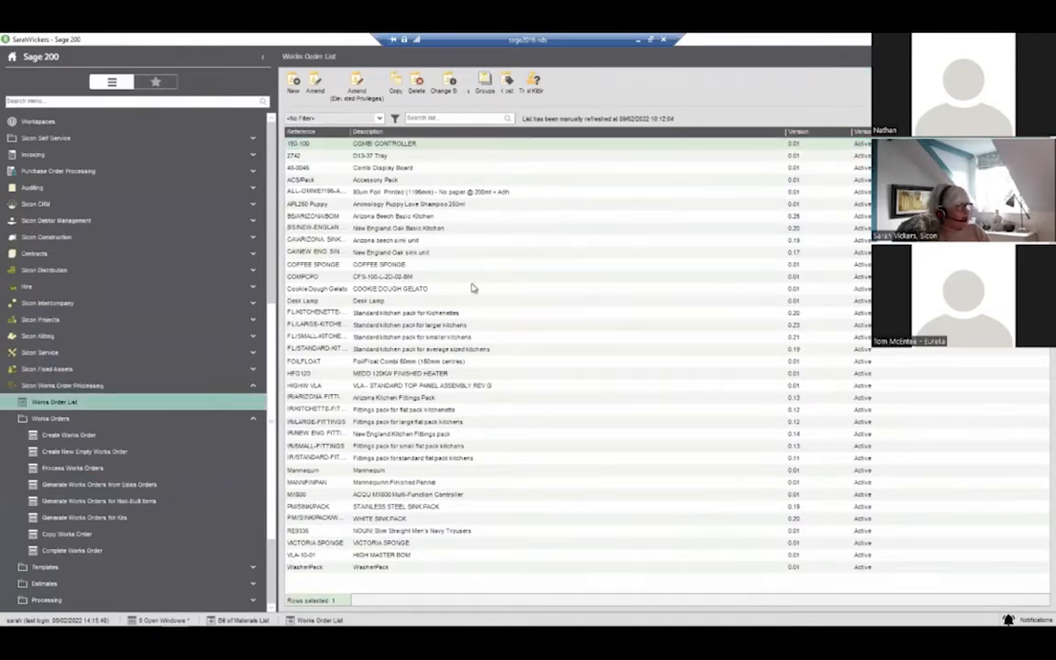
pyautogui.click(485, 84)
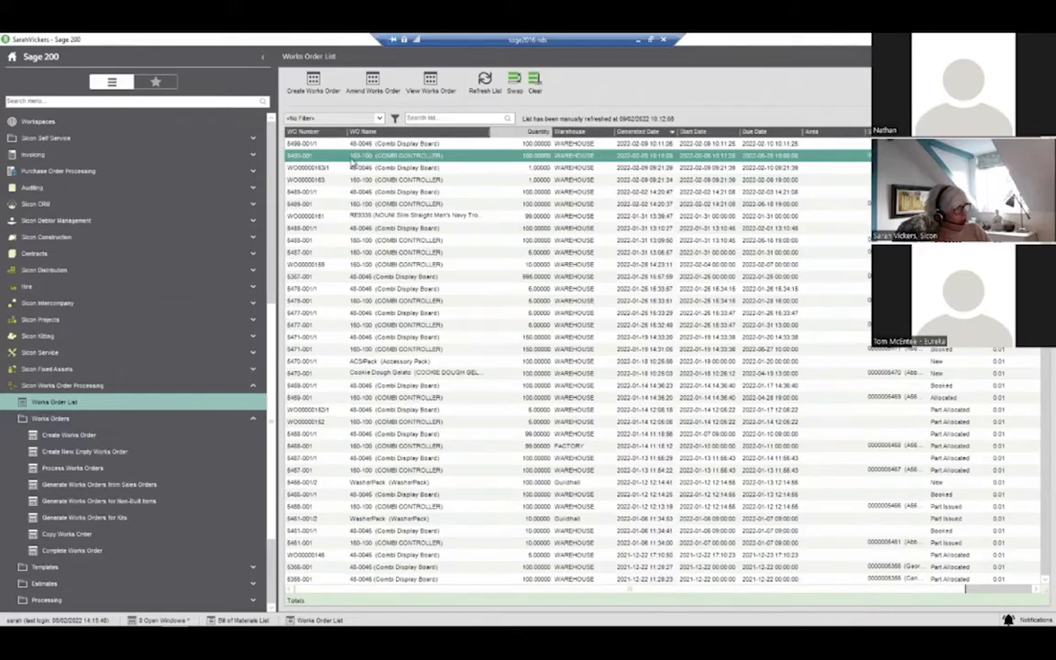
# - Widen the column showing sales order and customer, and open the new COMBI CONTROLLER works order for amendment
pyautogui.click(318, 147)
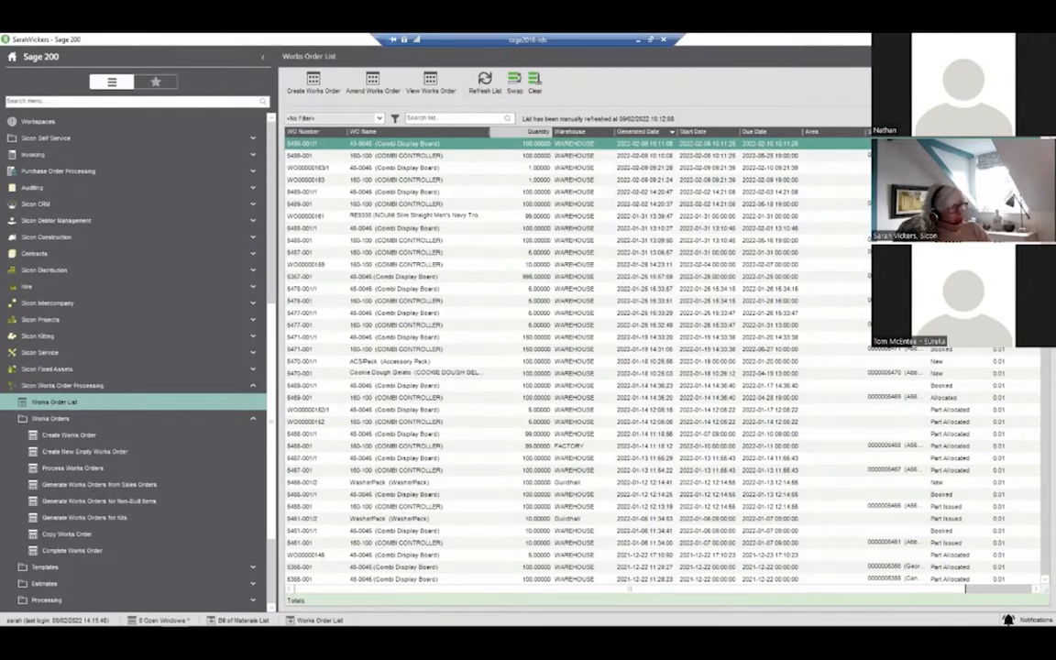
pyautogui.click(513, 156)
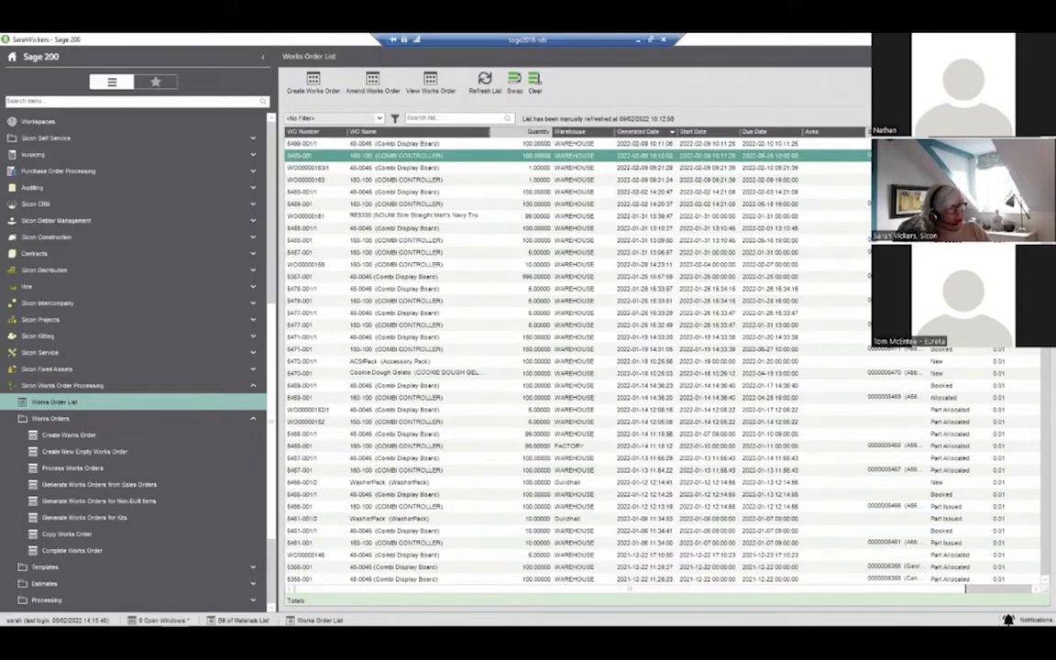
pyautogui.moveTo(928, 132); pyautogui.dragTo(977, 132)
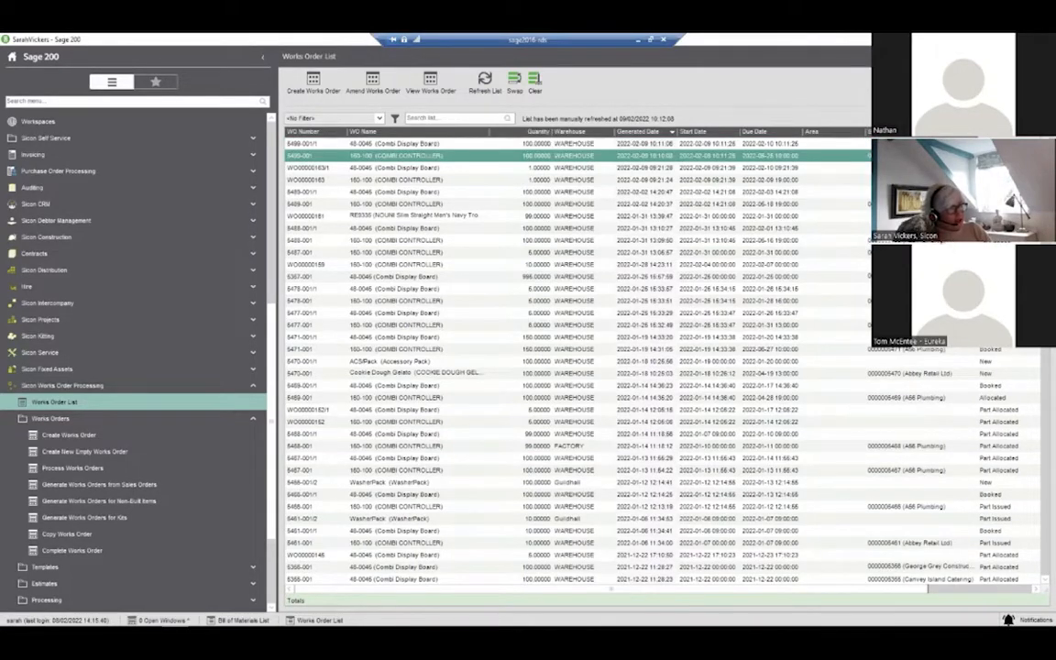
pyautogui.click(373, 84)
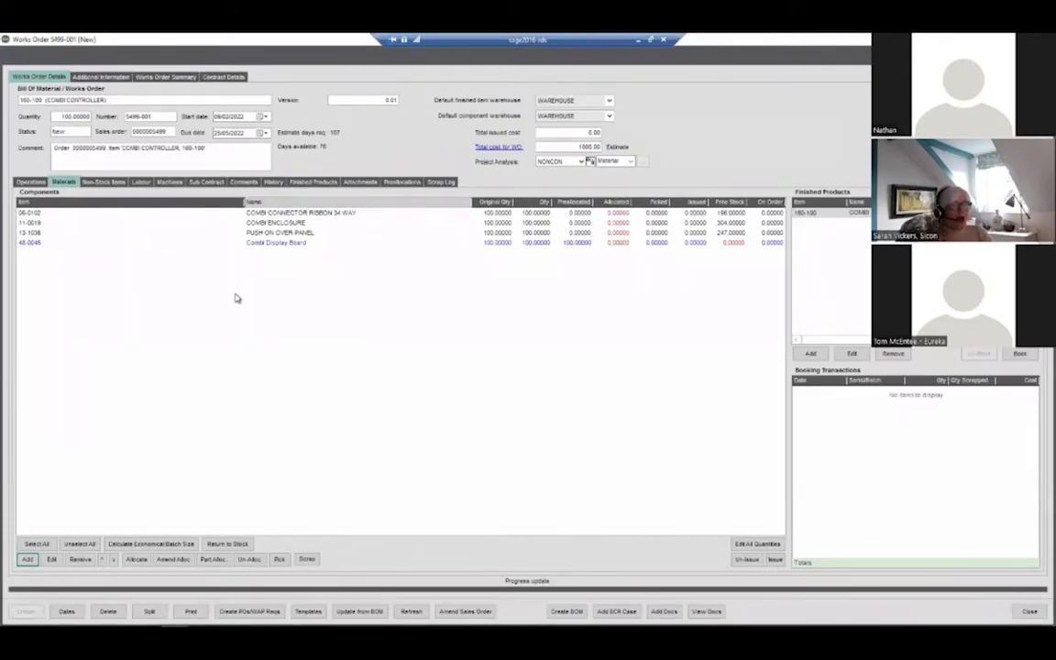
# - Set the COMBI ENCLOSURE component's required quantity to 110 with Scrap as the reason for change, and save the line
pyautogui.click(857, 213)
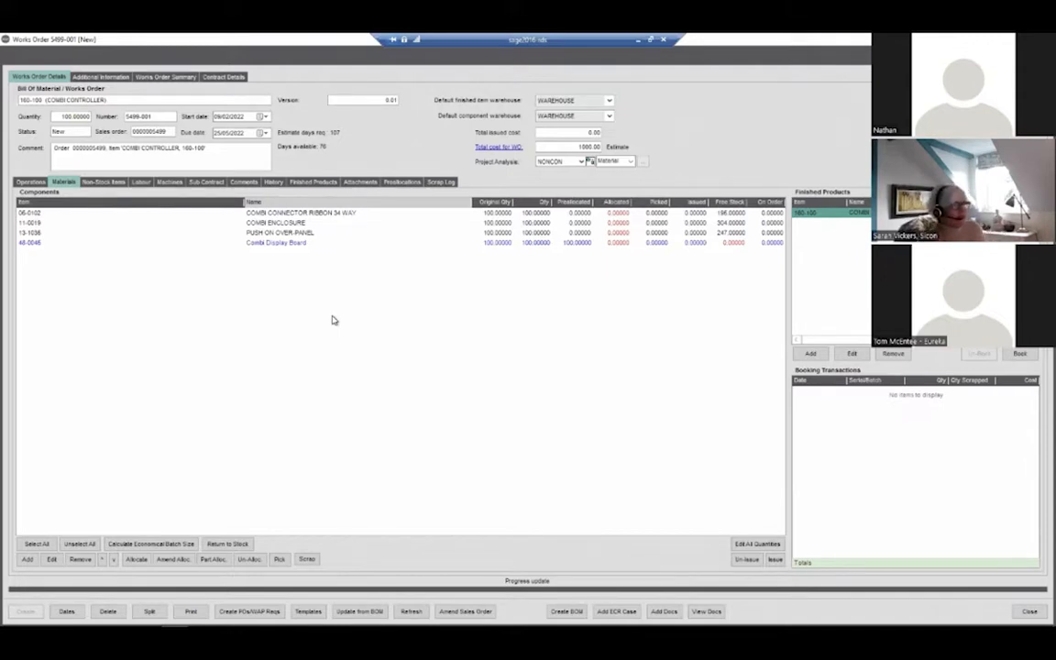
pyautogui.click(289, 223)
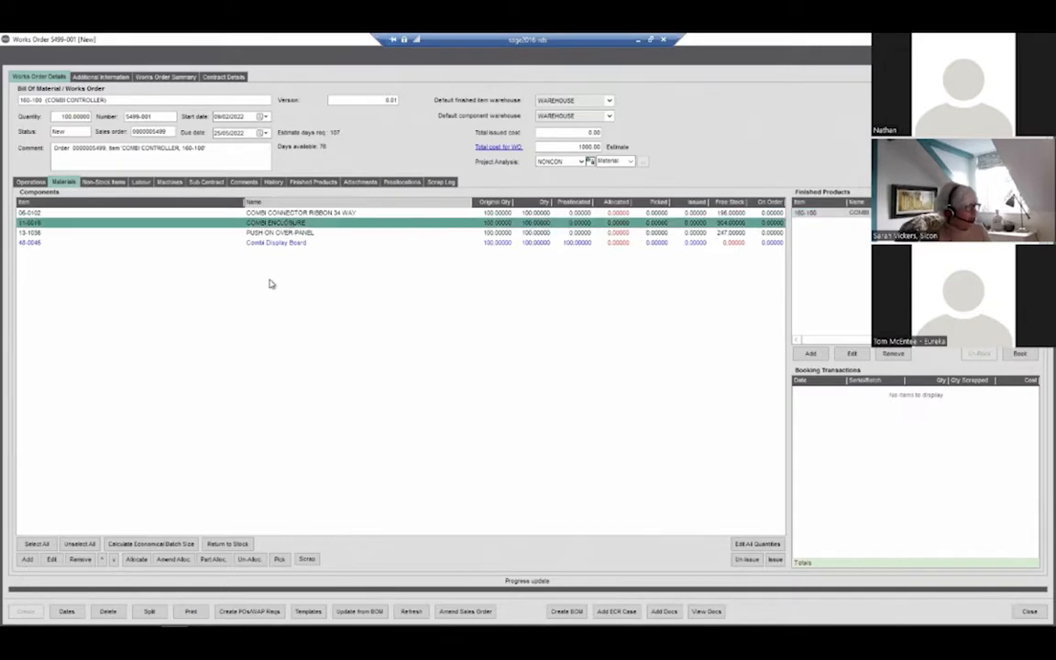
pyautogui.click(52, 559)
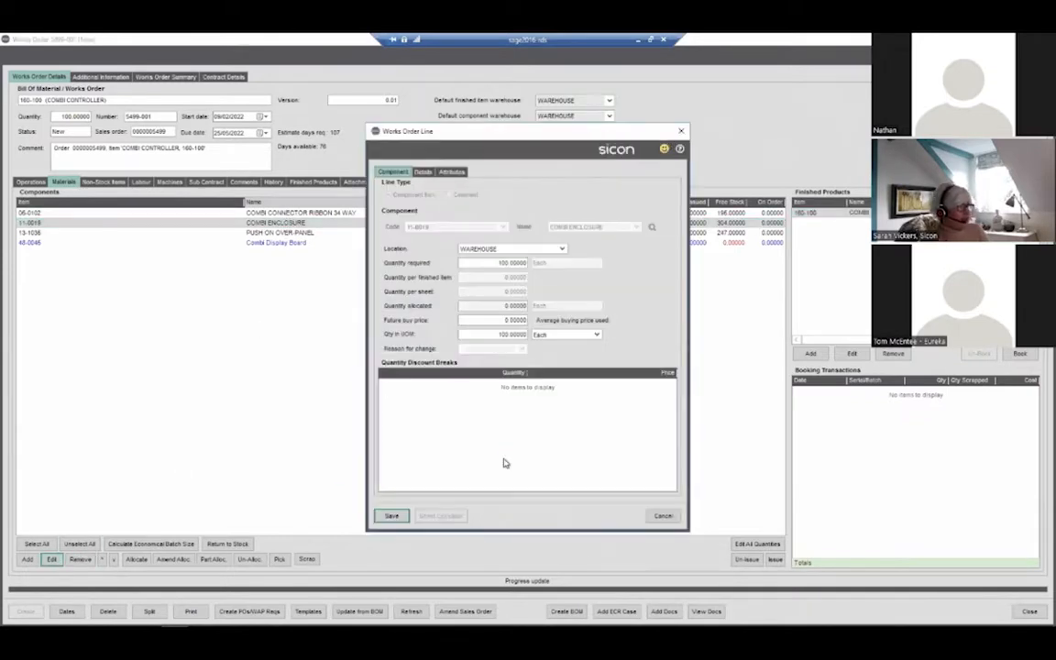
pyautogui.doubleClick(513, 263)
pyautogui.press('BackSpace')
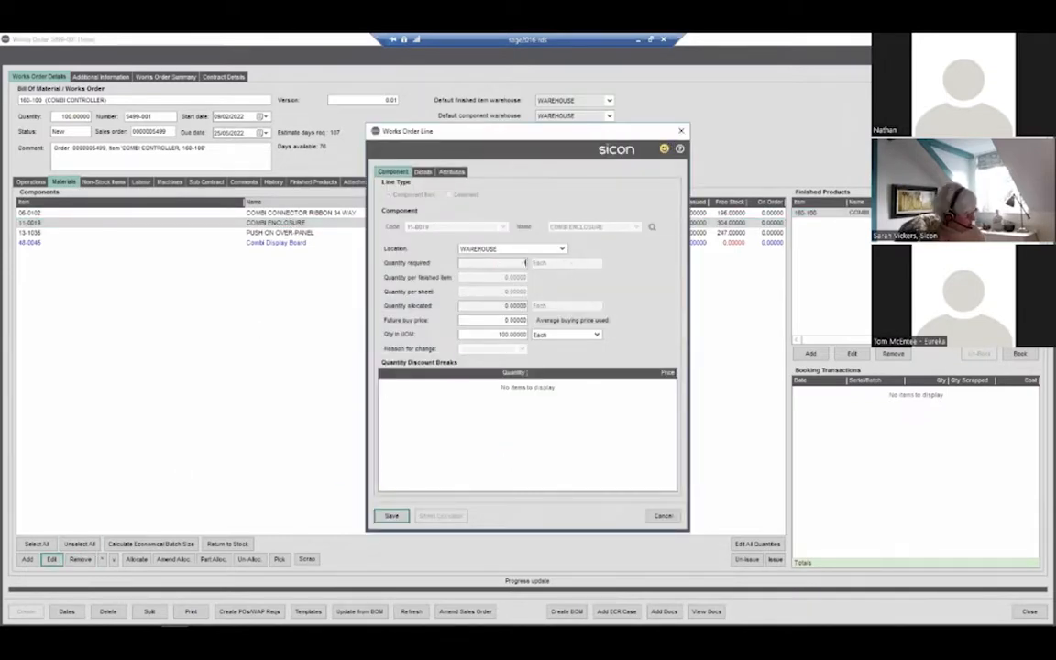
pyautogui.write('110')
pyautogui.click(499, 334)
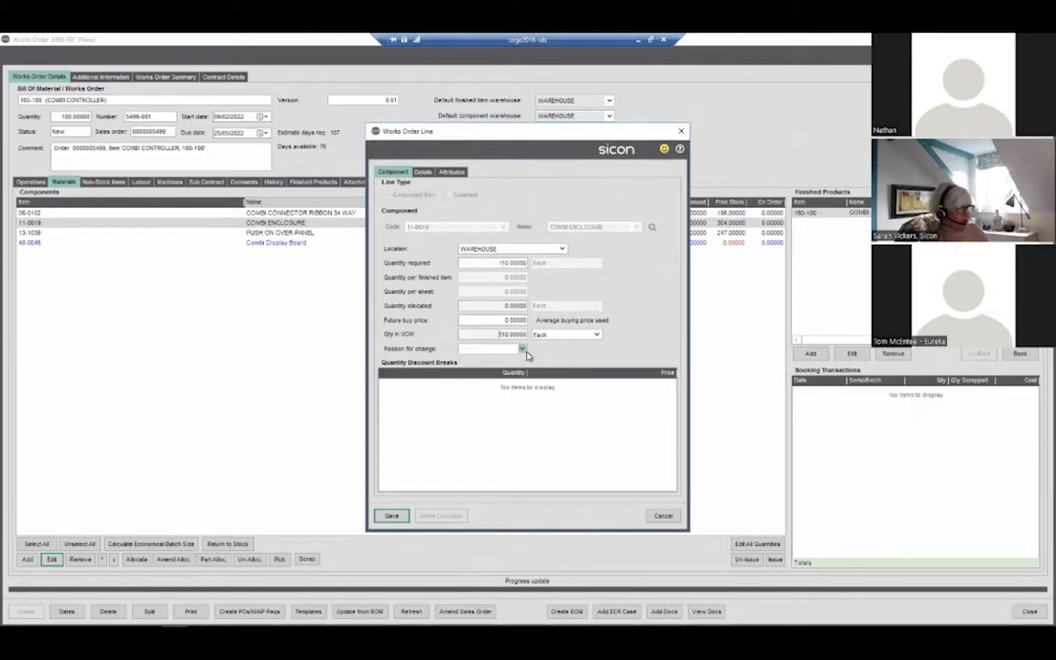
pyautogui.click(524, 351)
pyautogui.click(475, 361)
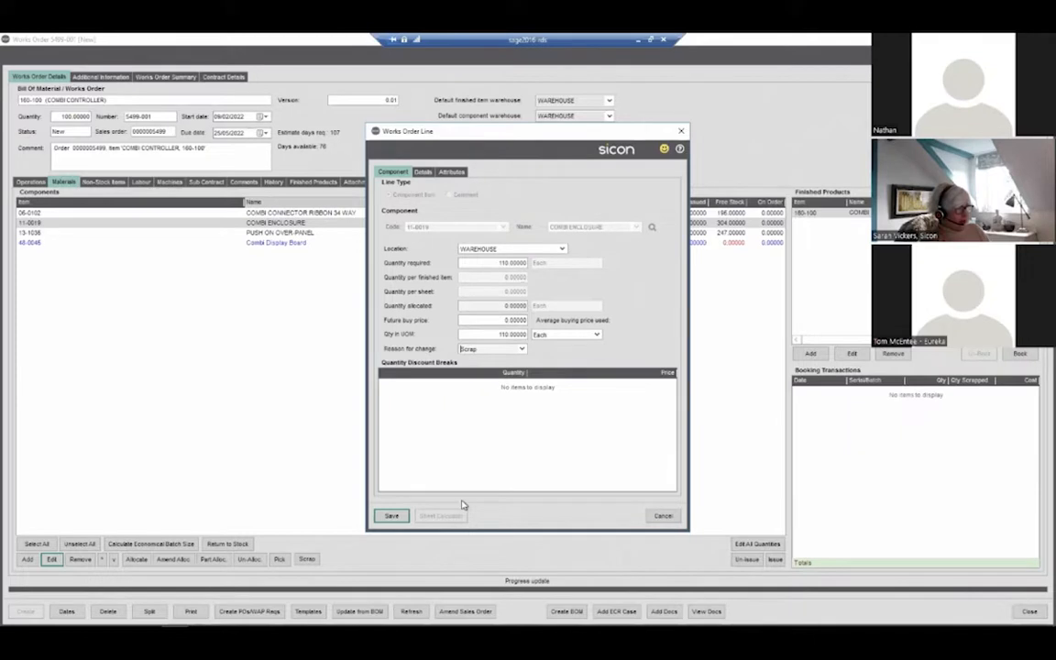
pyautogui.click(392, 515)
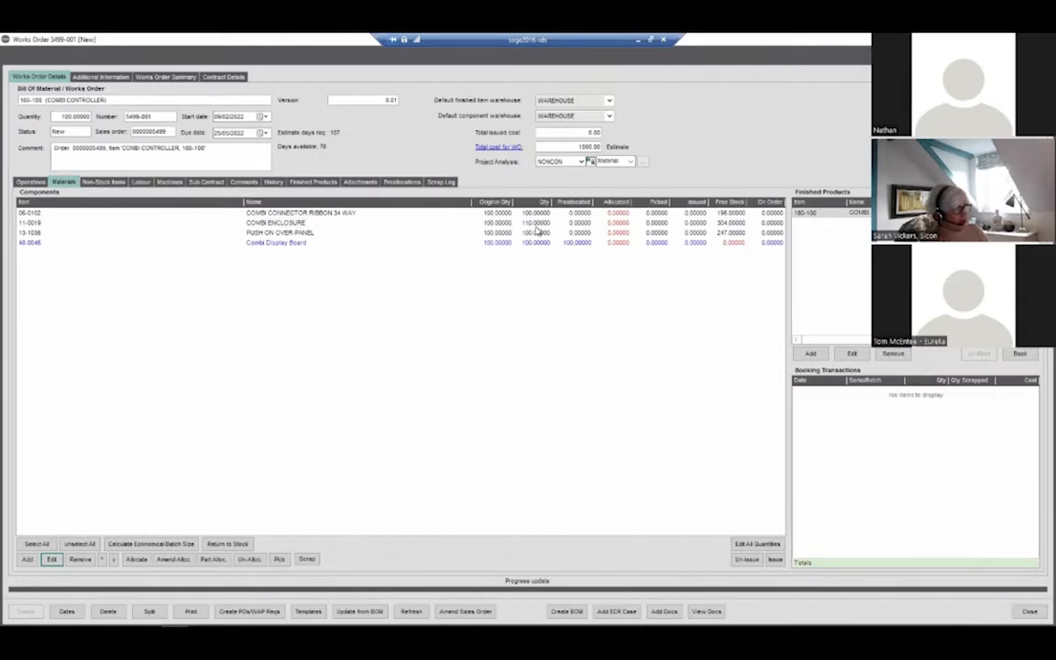
pyautogui.click(538, 226)
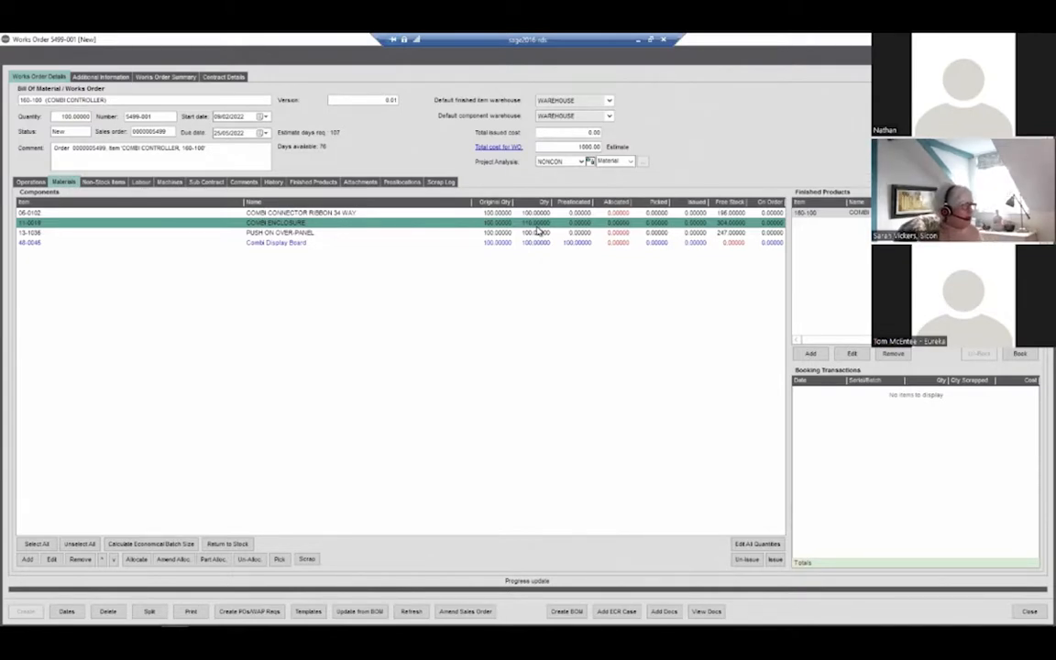
pyautogui.click(27, 559)
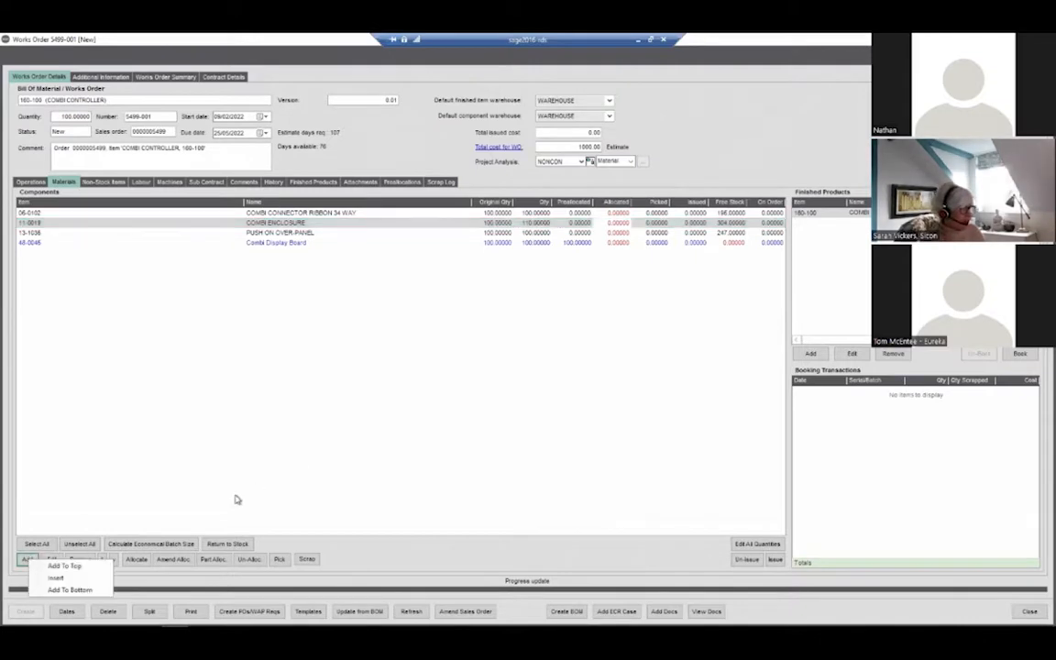
pyautogui.click(72, 566)
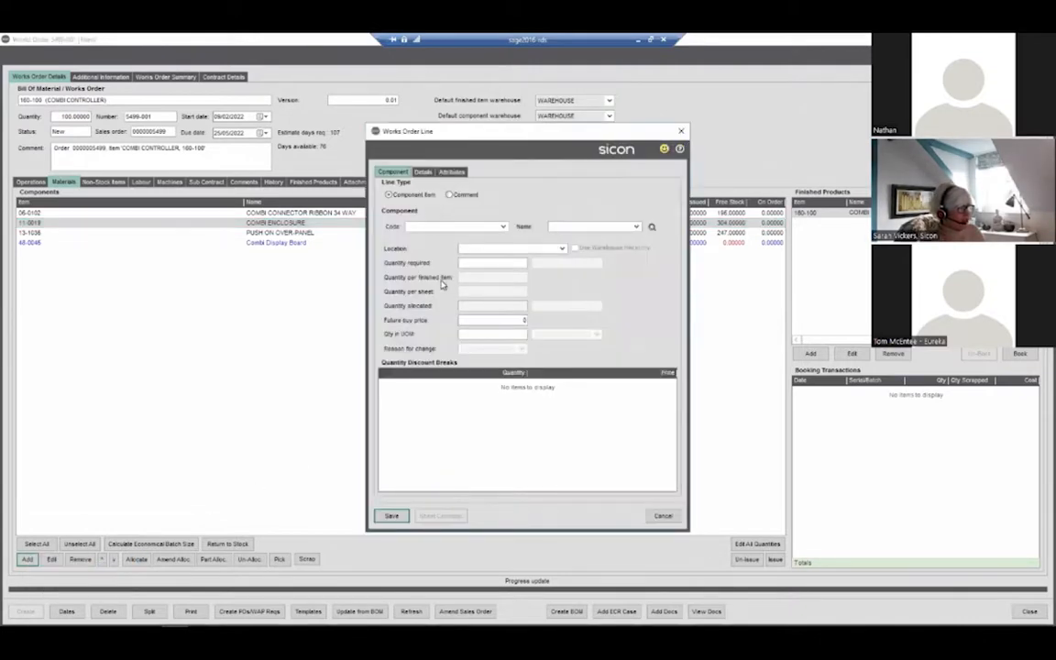
pyautogui.click(503, 226)
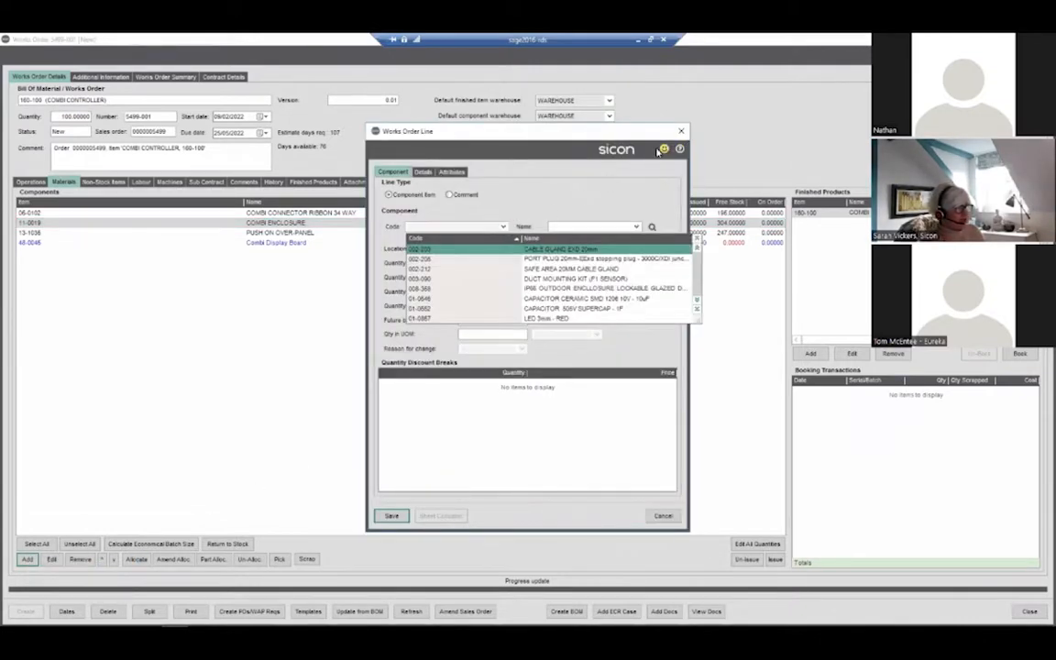
pyautogui.click(682, 135)
pyautogui.click(682, 135)
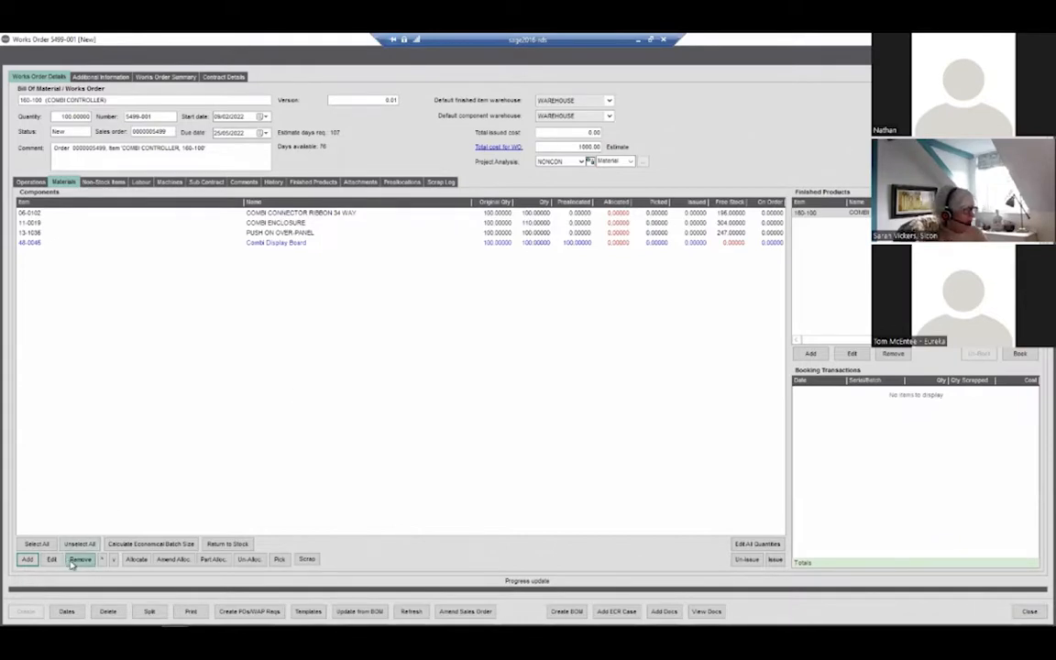
pyautogui.rightClick(299, 225)
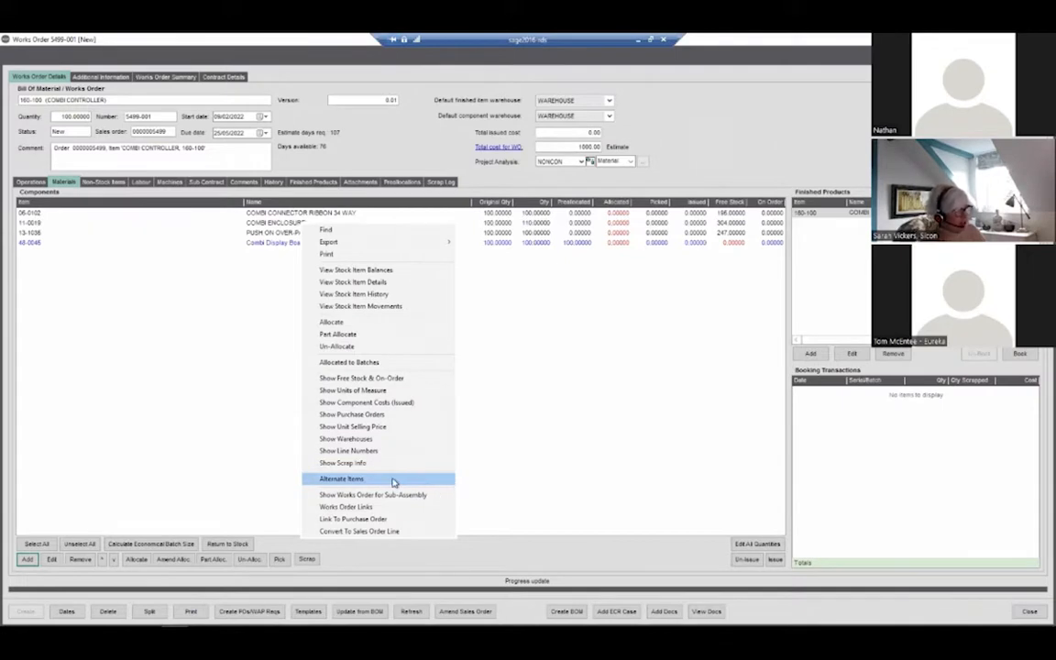
pyautogui.click(487, 493)
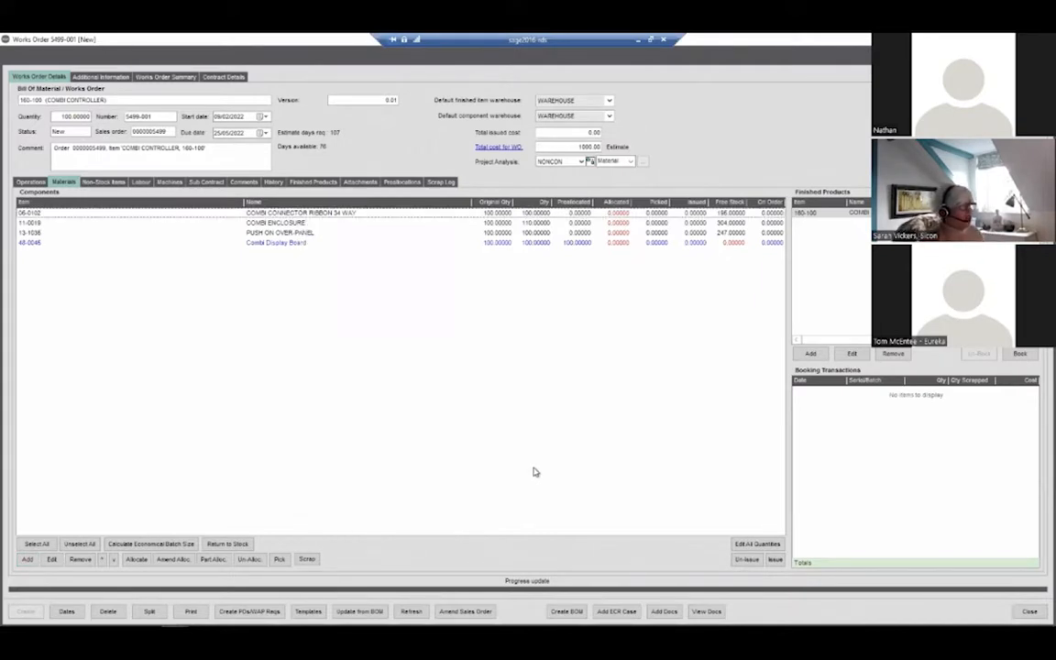
pyautogui.click(577, 145)
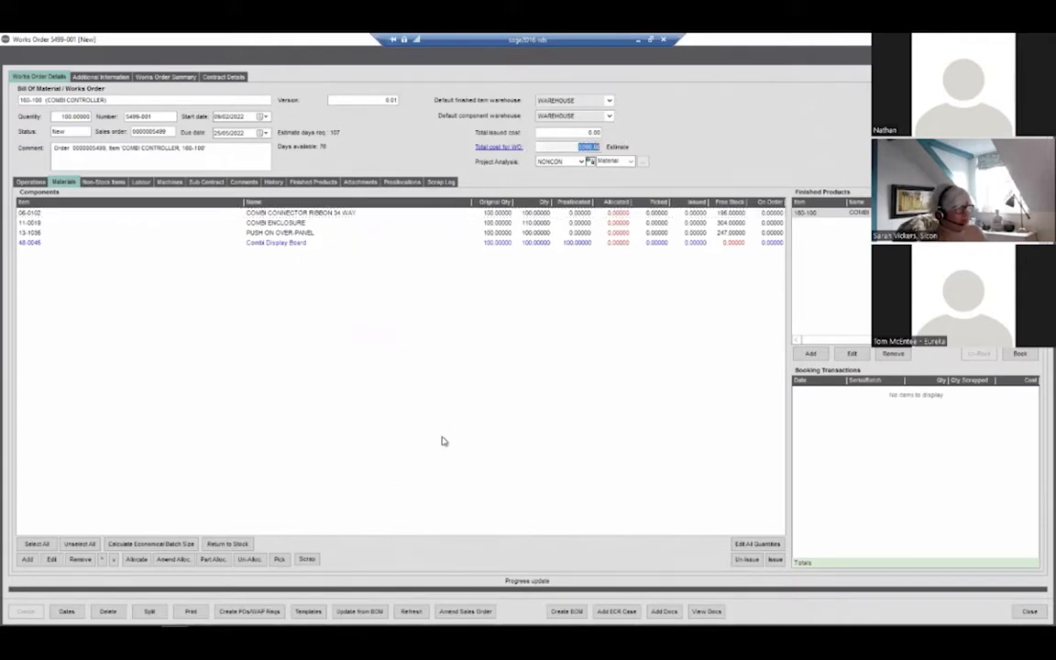
pyautogui.click(276, 231)
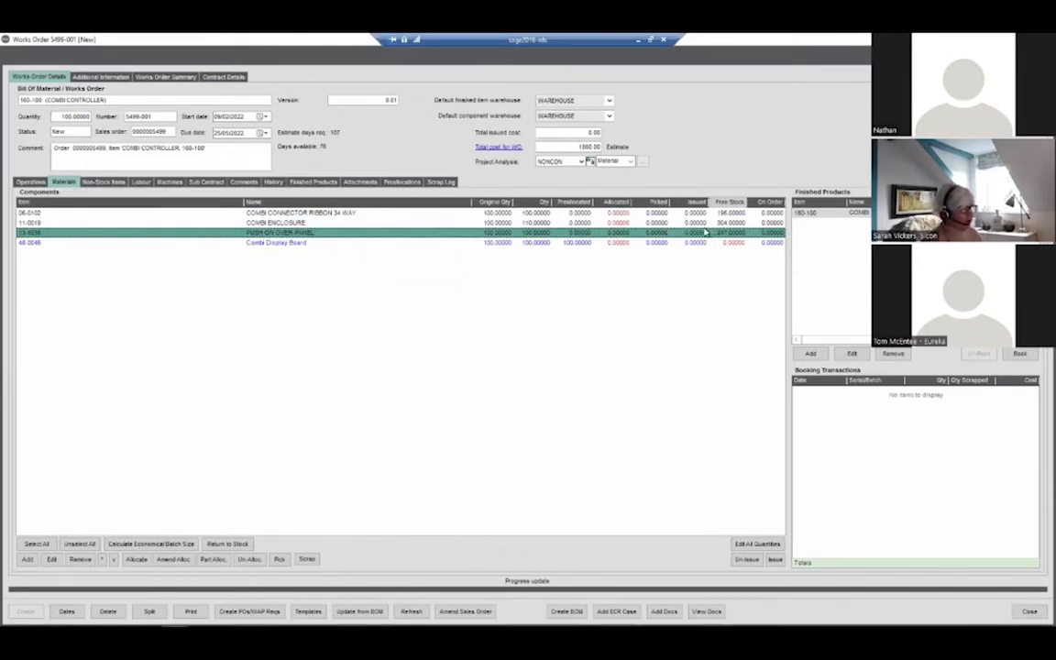
# - View the sub-assembly works order for the Combi Display Board component and close it again
pyautogui.click(284, 244)
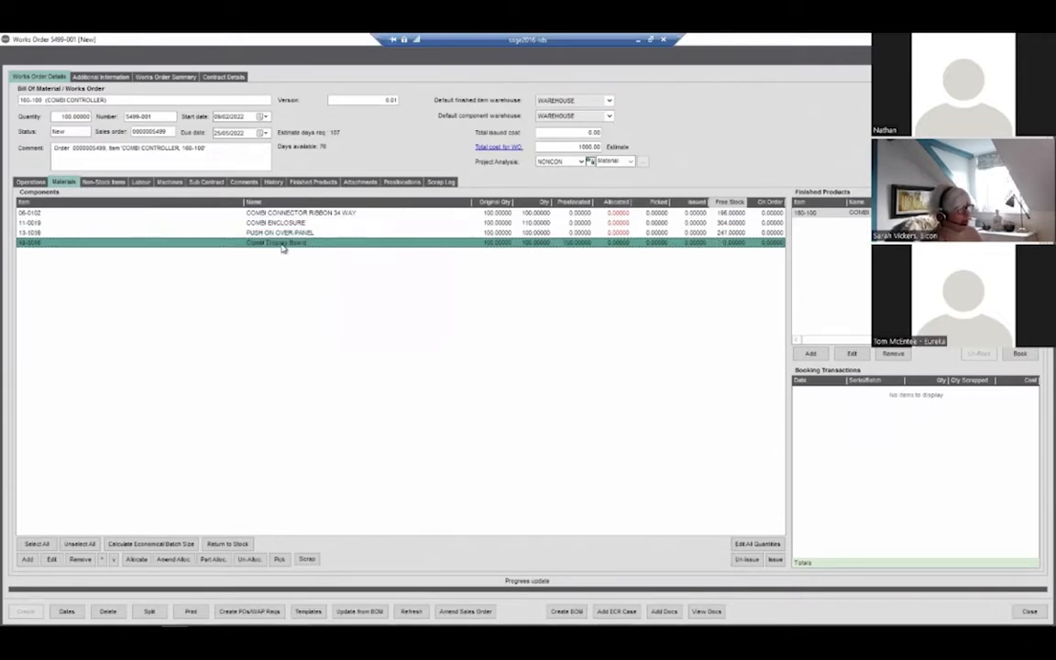
pyautogui.rightClick(284, 245)
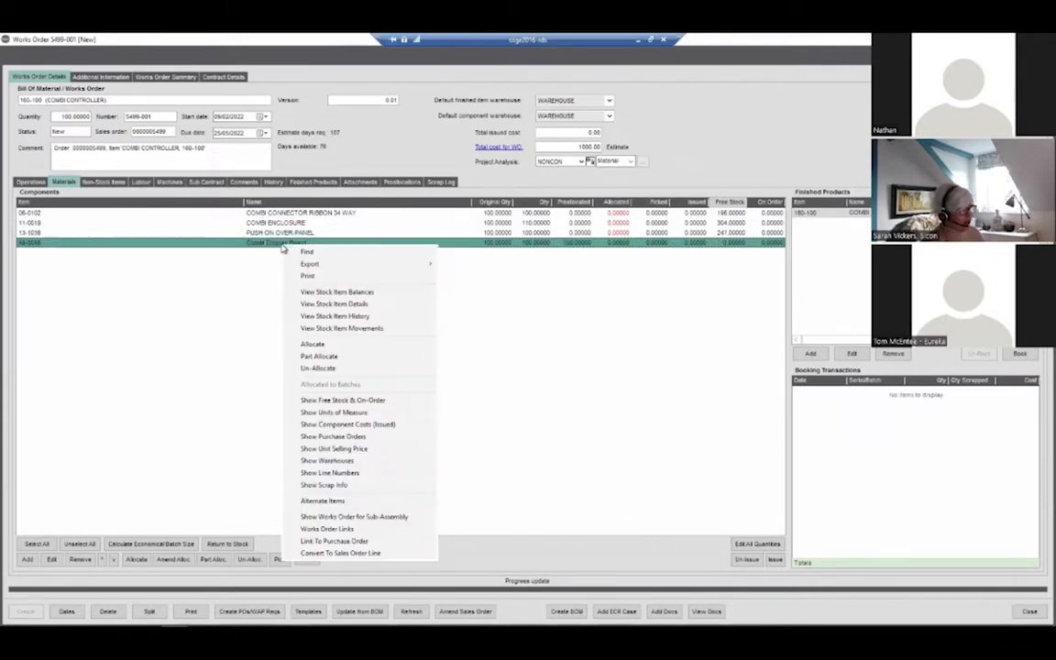
pyautogui.click(312, 519)
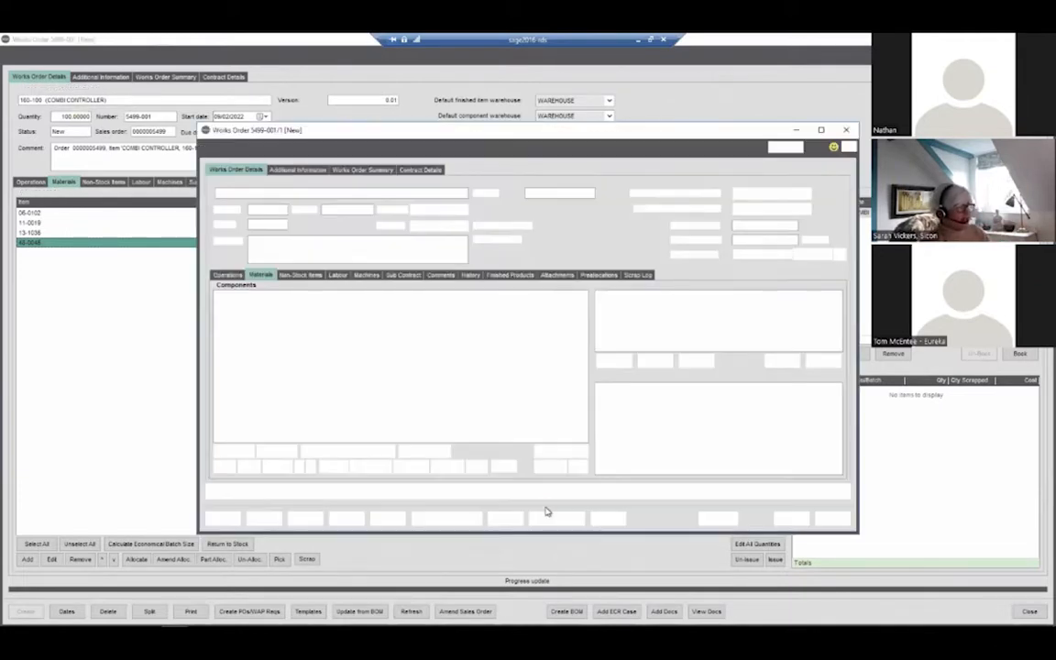
pyautogui.click(681, 307)
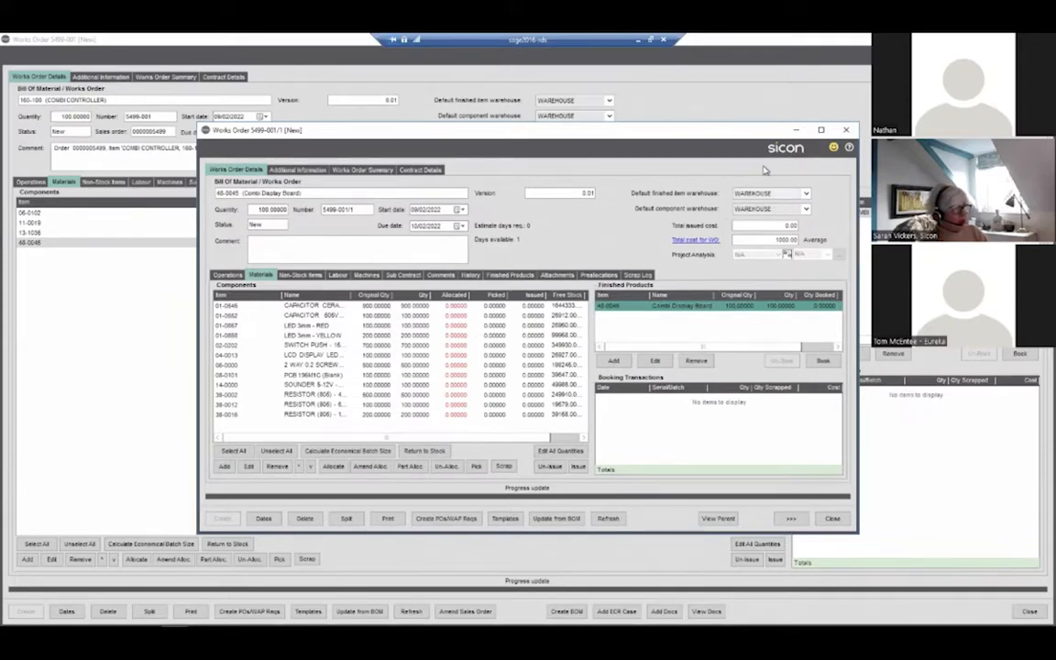
pyautogui.click(845, 130)
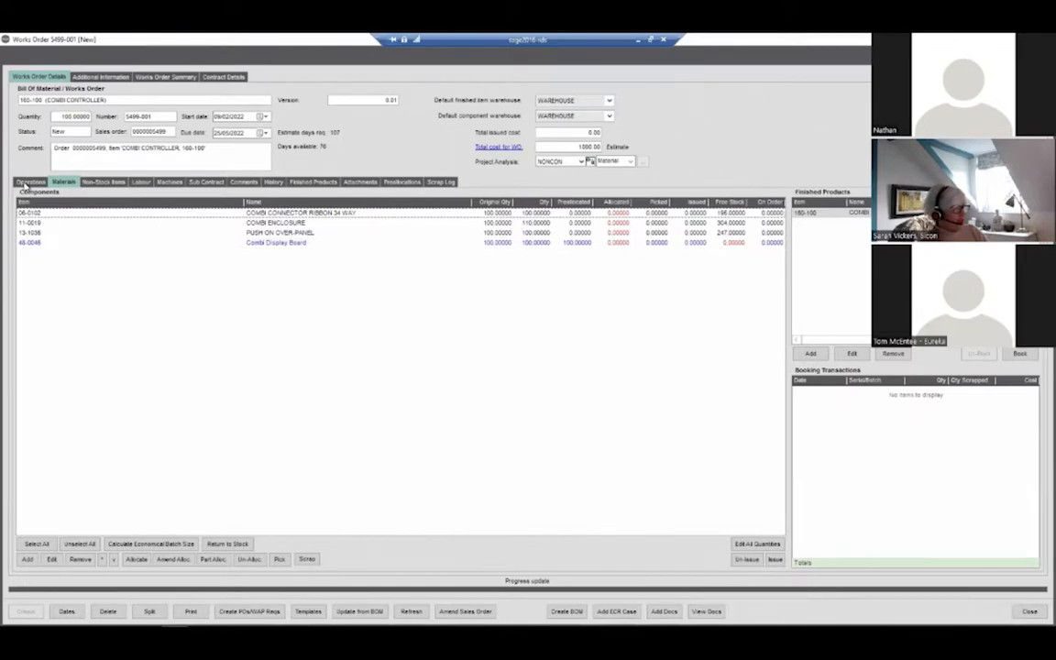
# - Review the works order's operations, including the completed quantity of the first Production setup operation
pyautogui.click(27, 183)
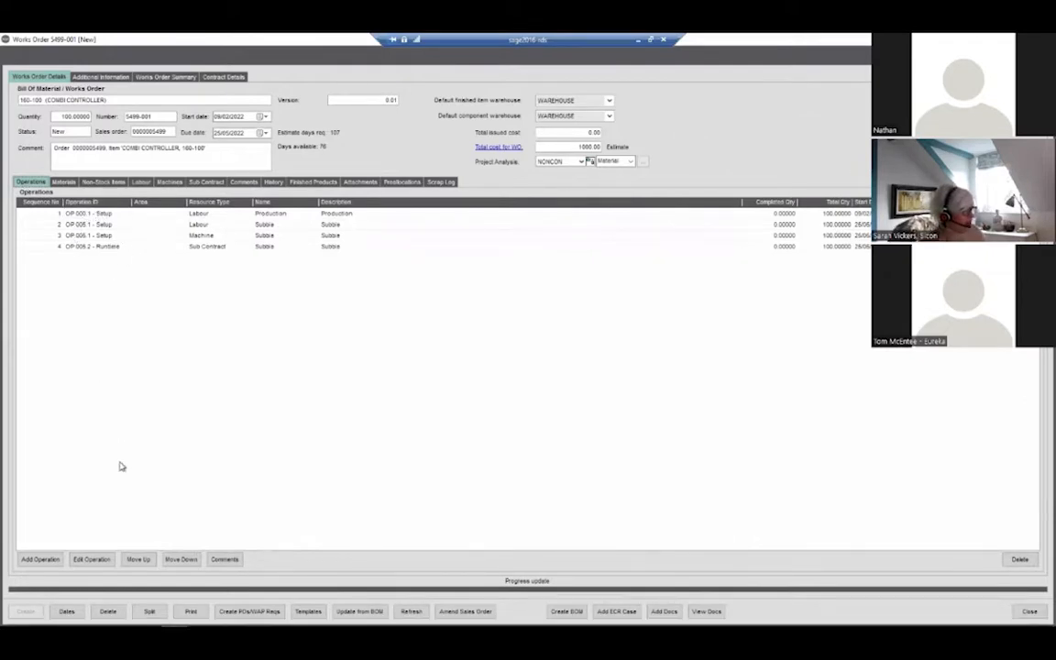
pyautogui.click(46, 561)
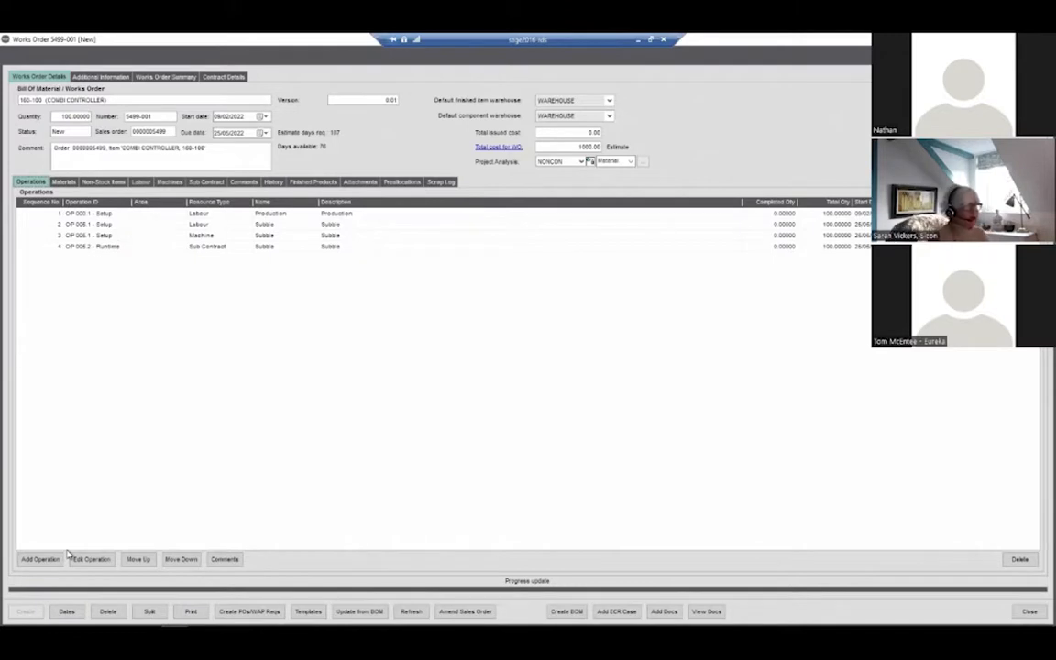
pyautogui.click(776, 214)
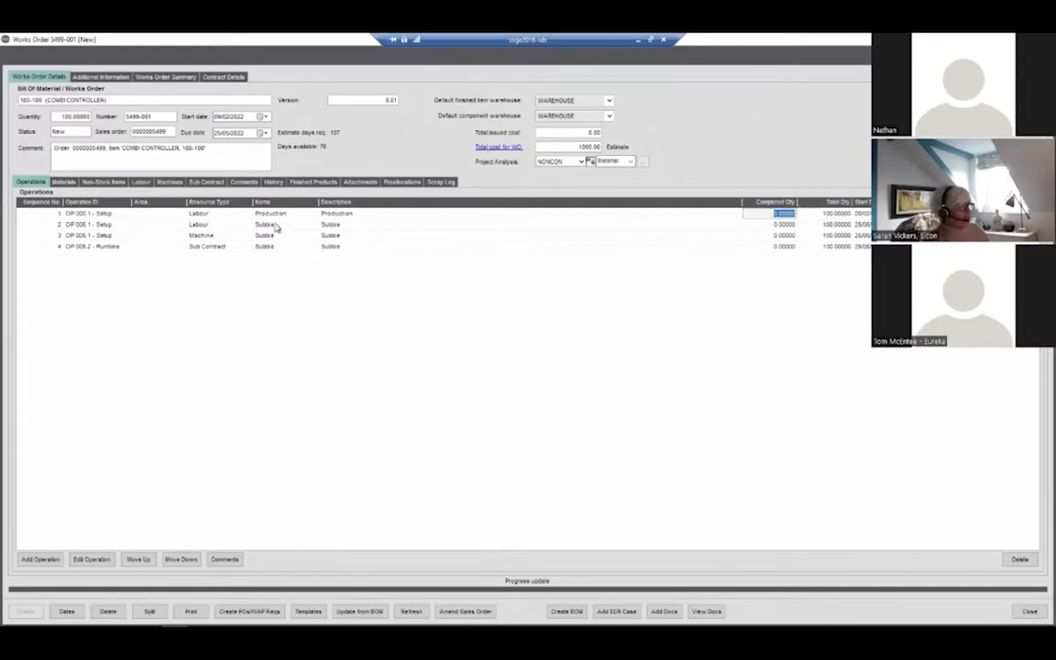
# - Examine the labour, machine and subcontract entries planned for the COMBI CONTROLLER works order
pyautogui.click(141, 182)
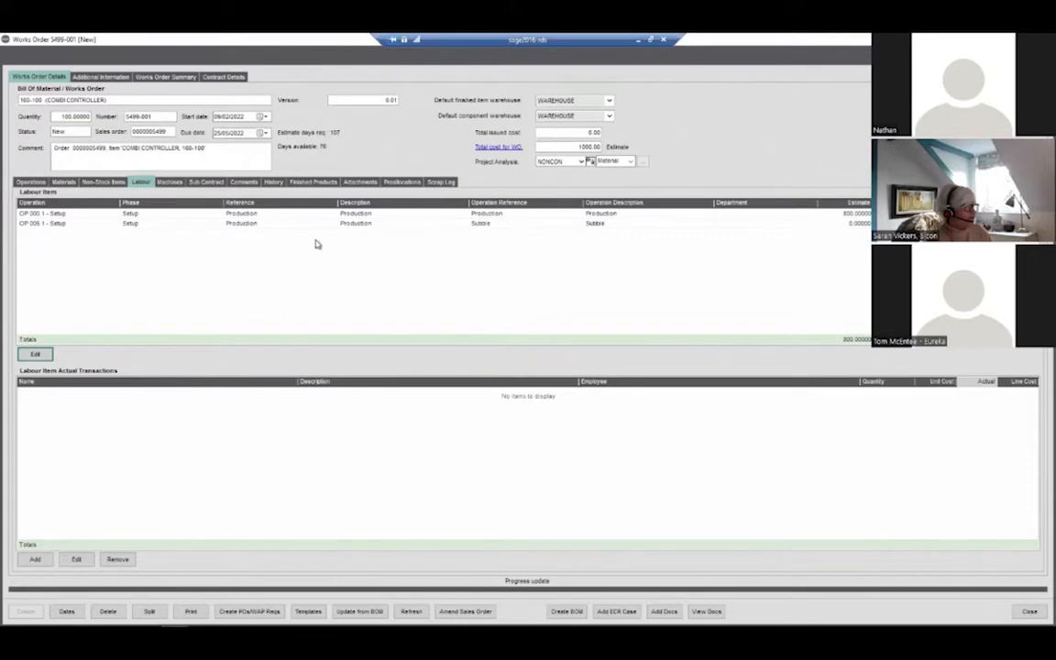
pyautogui.click(171, 182)
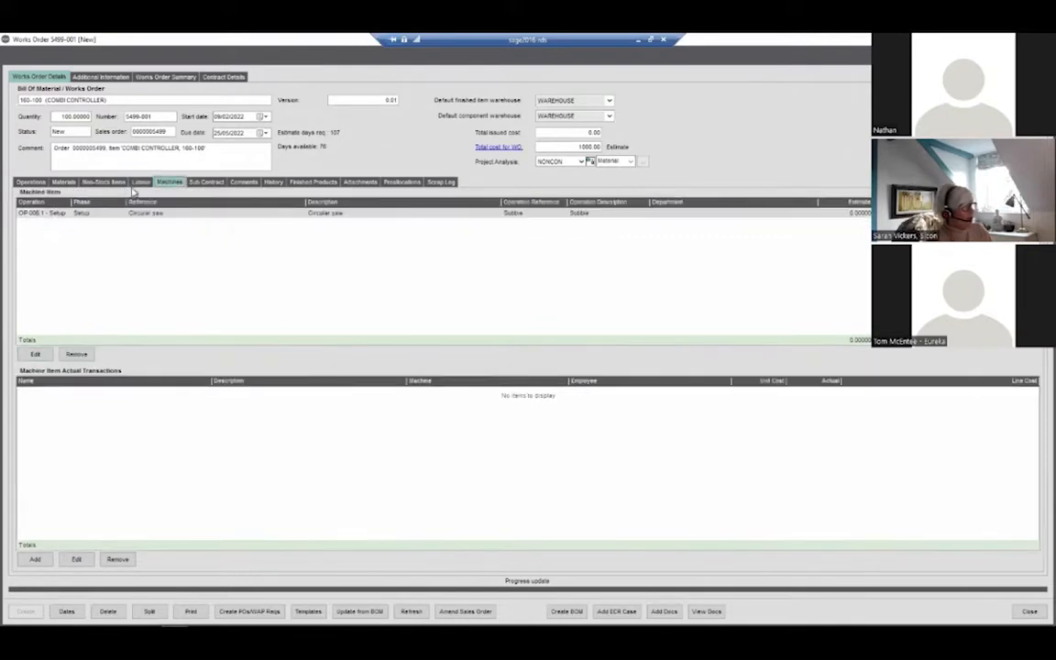
pyautogui.click(138, 182)
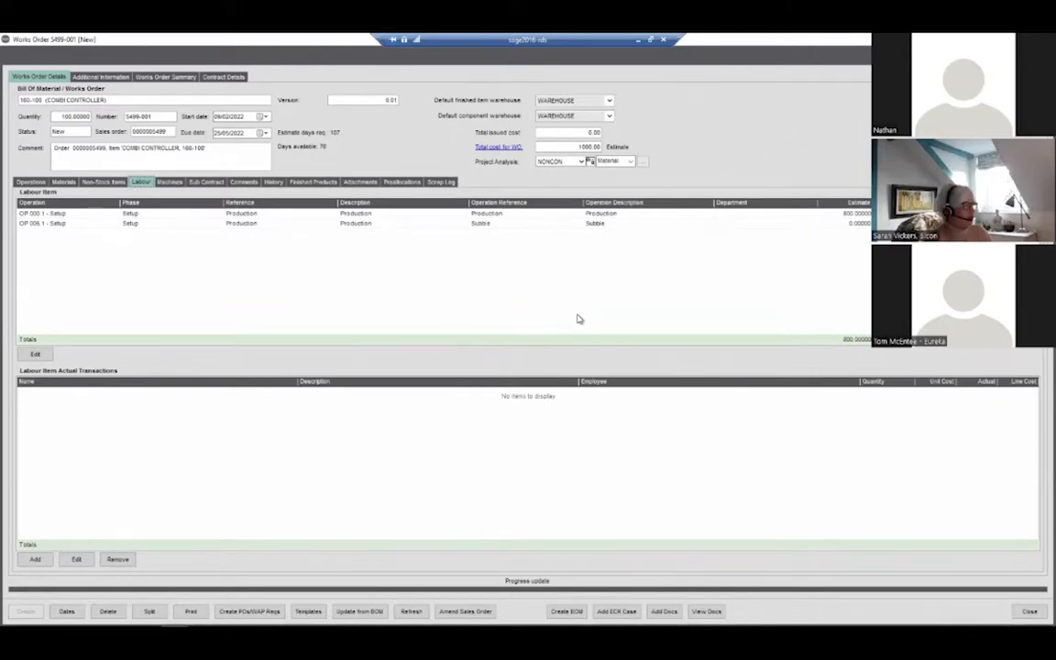
pyautogui.click(170, 182)
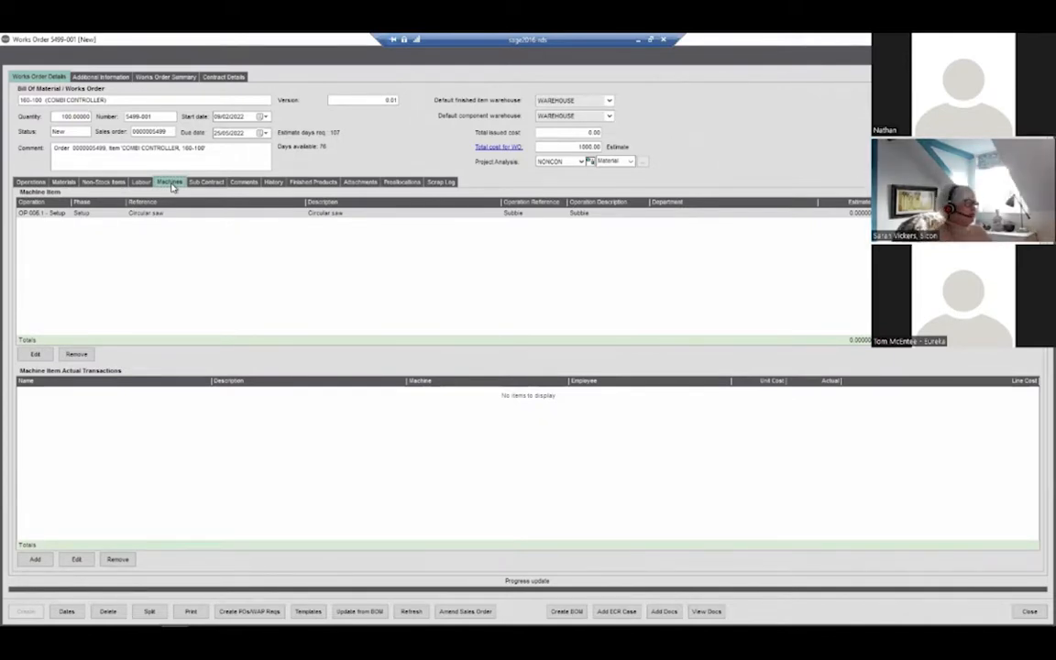
pyautogui.click(196, 186)
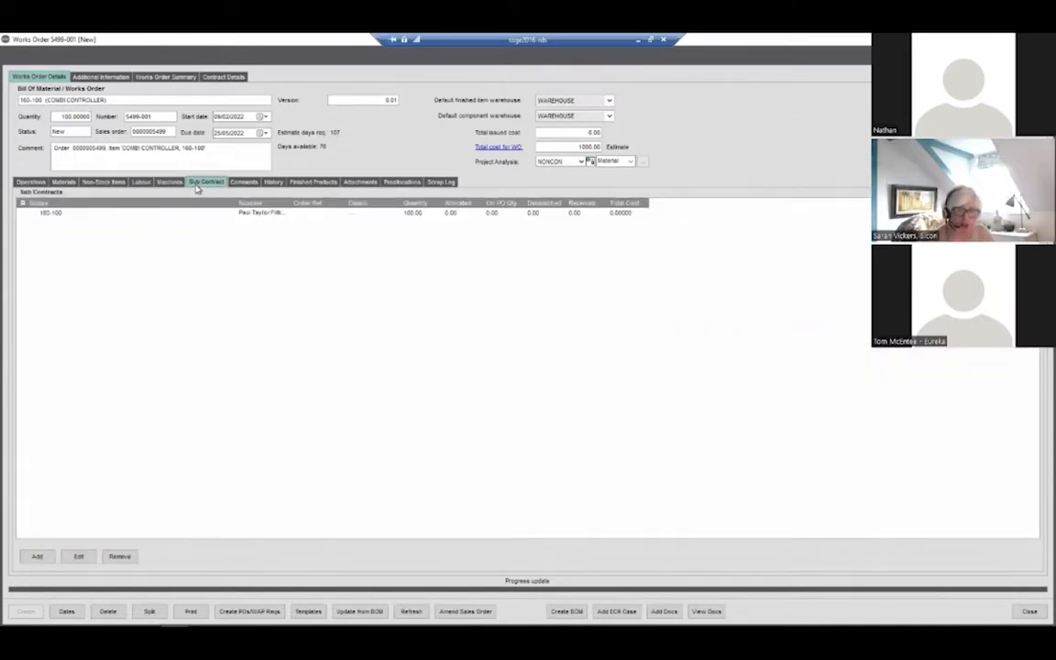
pyautogui.click(50, 213)
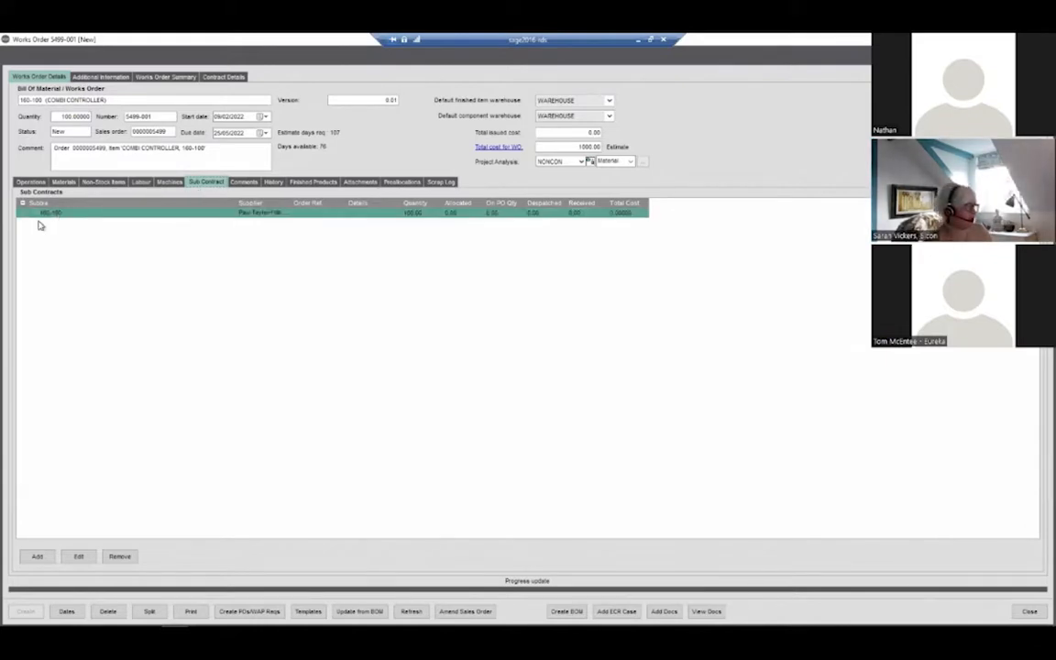
# - Review the works order's comments and change history, along with its finished products and attachments
pyautogui.click(244, 183)
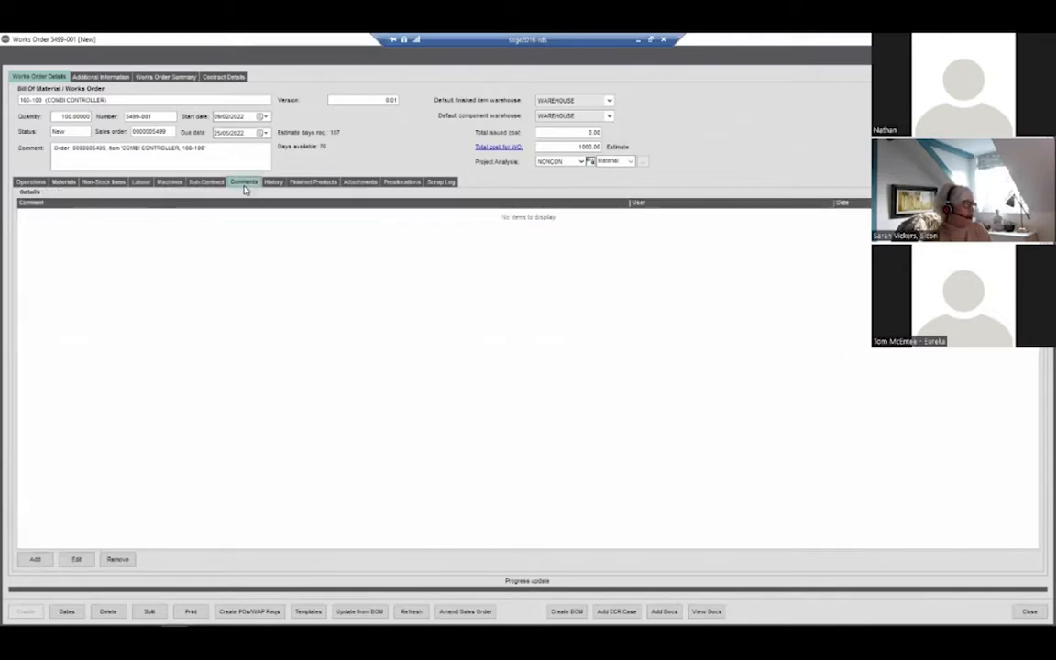
pyautogui.click(273, 181)
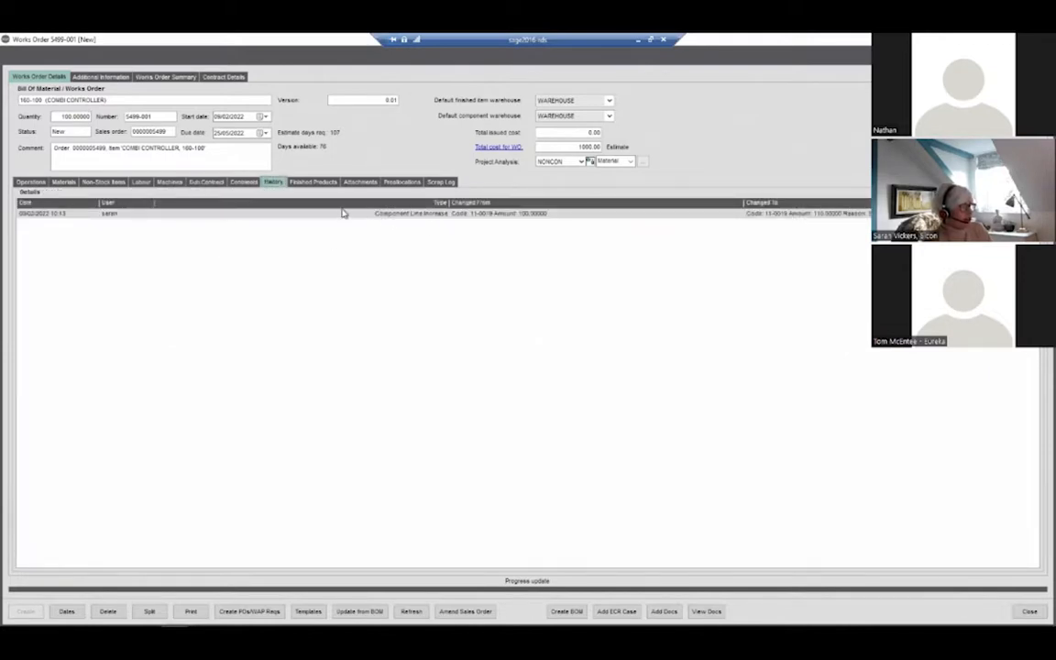
pyautogui.click(341, 213)
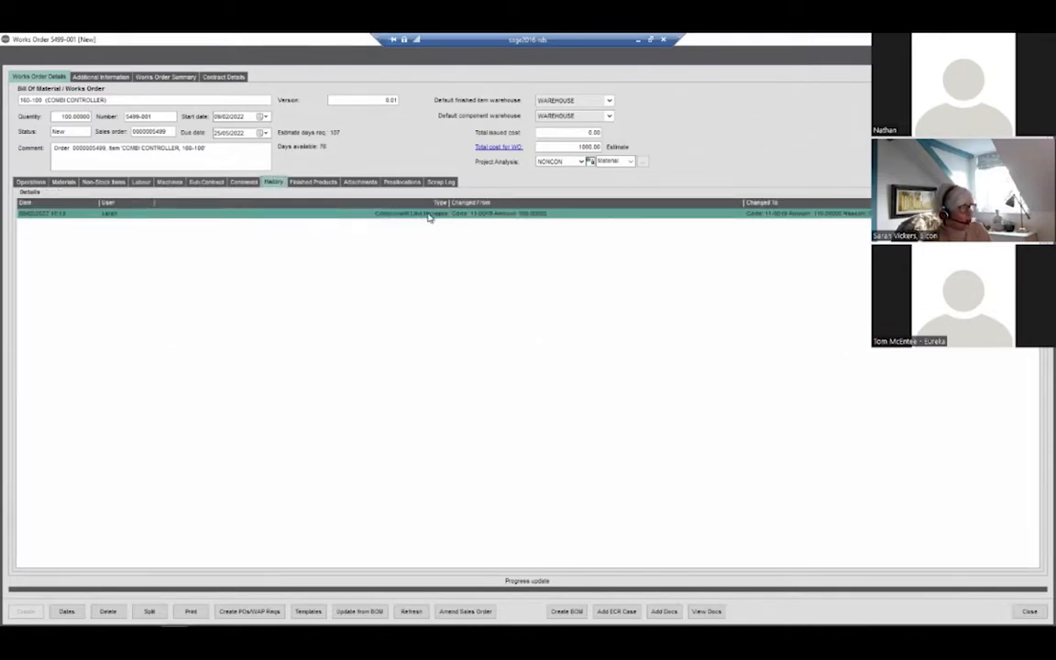
pyautogui.click(319, 182)
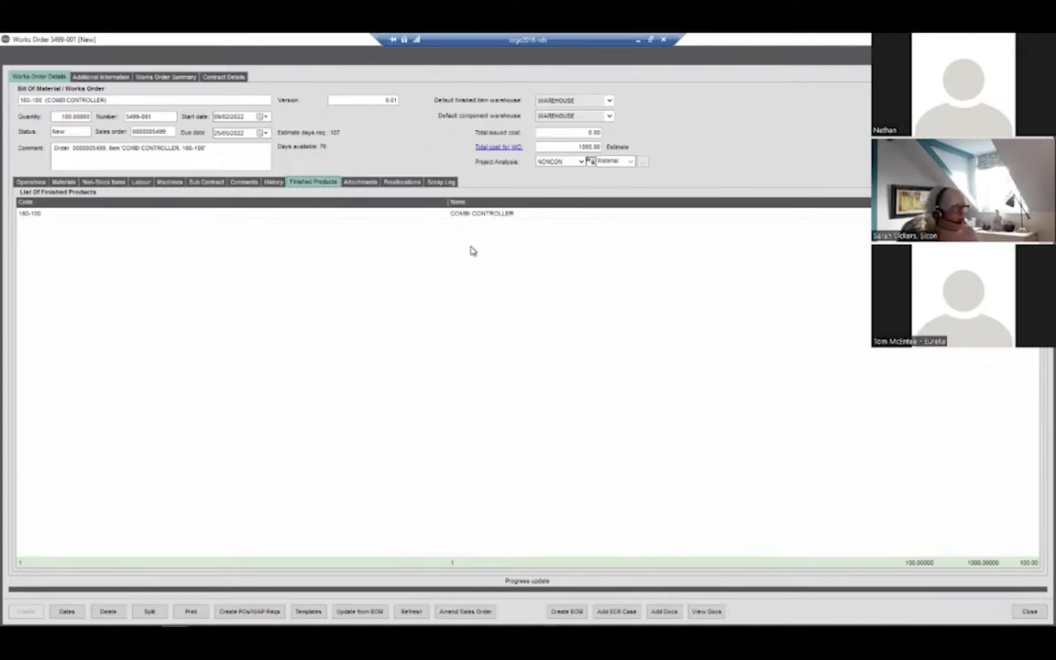
pyautogui.click(371, 183)
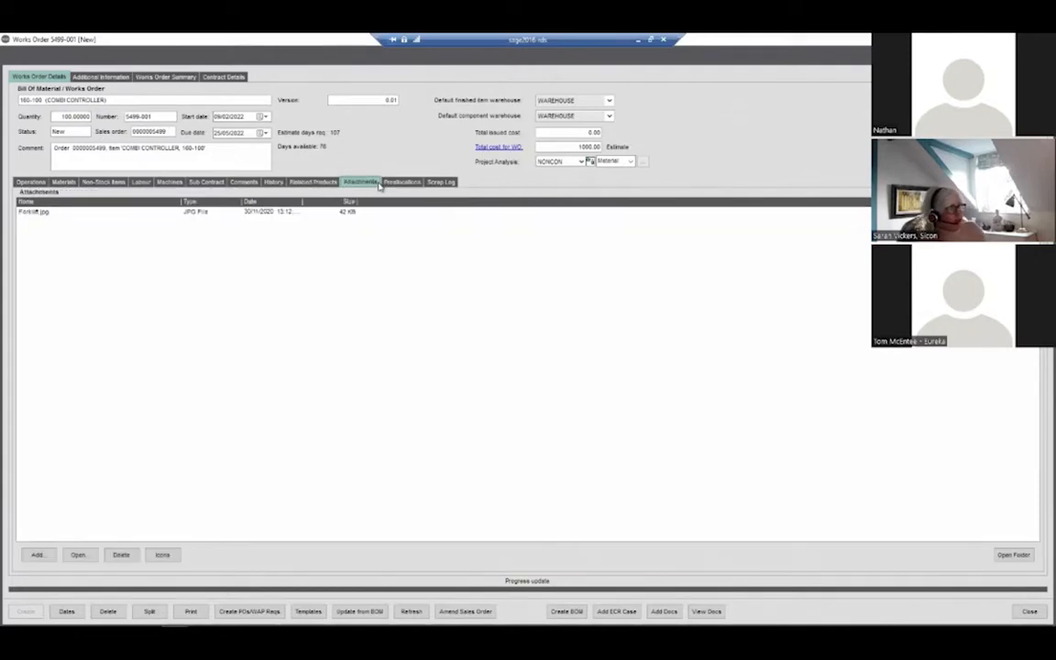
# - Check the preallocations for the COMBI CONTROLLER and Combi Display Board, and view the works order's scrap log
pyautogui.click(399, 182)
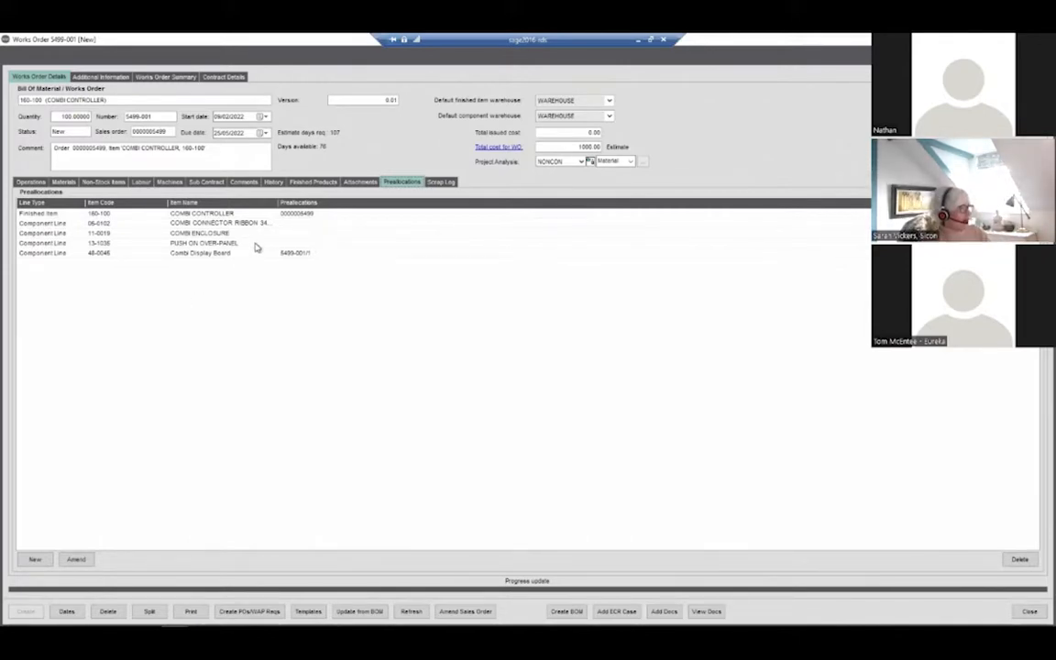
pyautogui.click(223, 215)
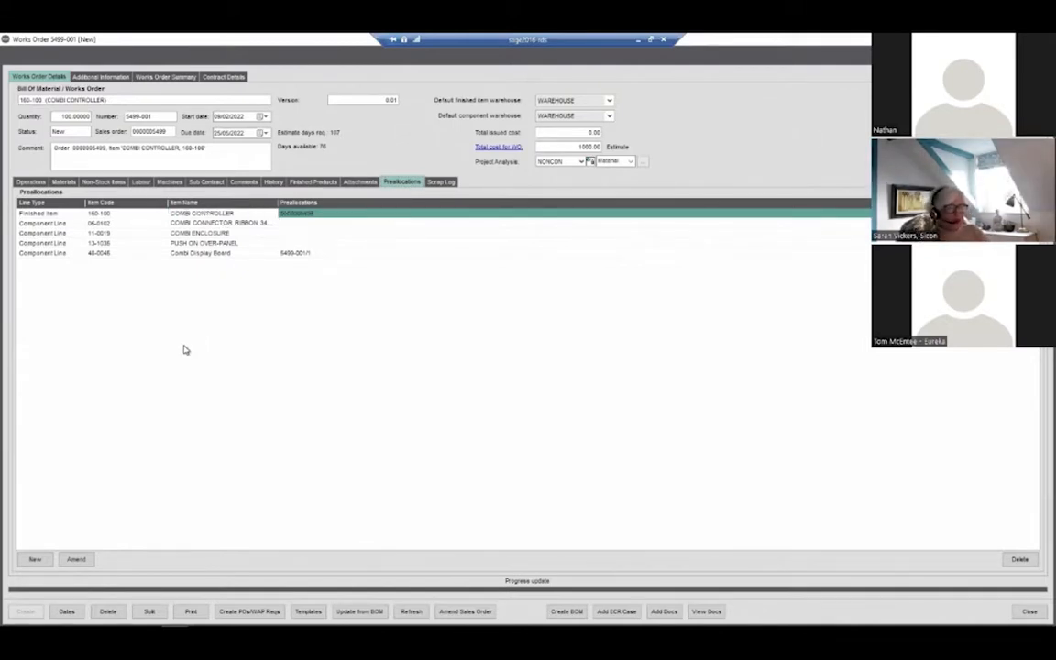
pyautogui.click(306, 256)
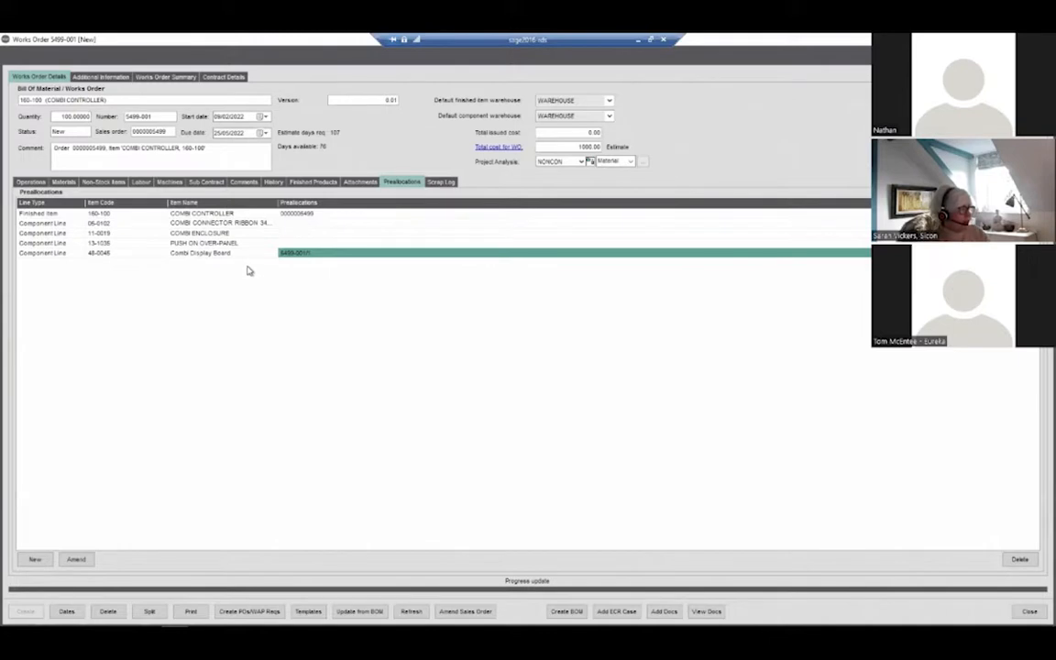
pyautogui.click(291, 213)
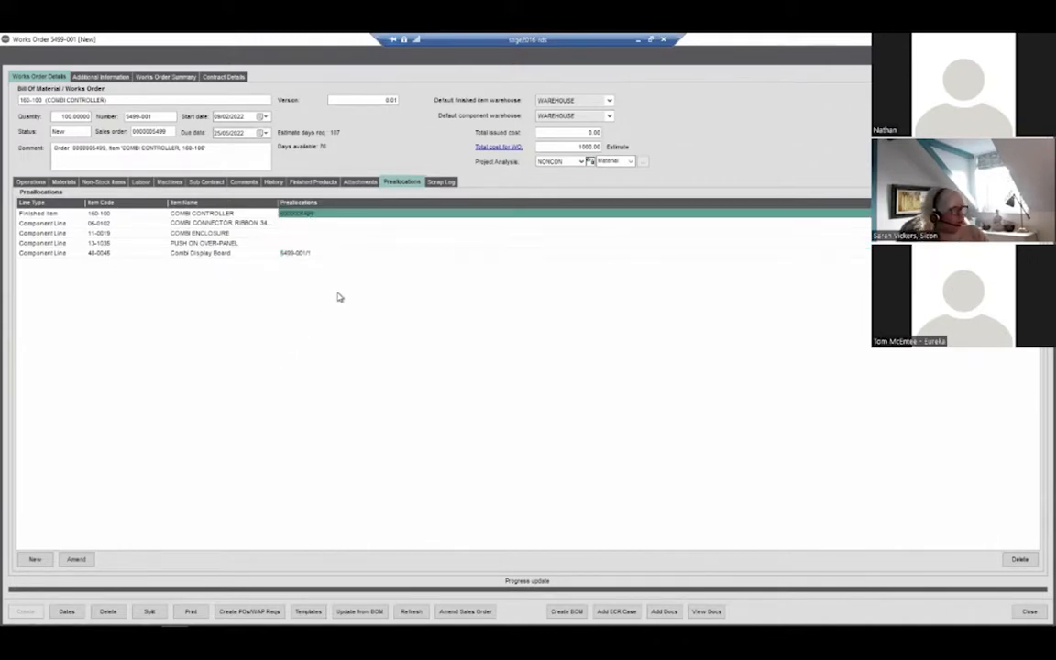
pyautogui.click(439, 181)
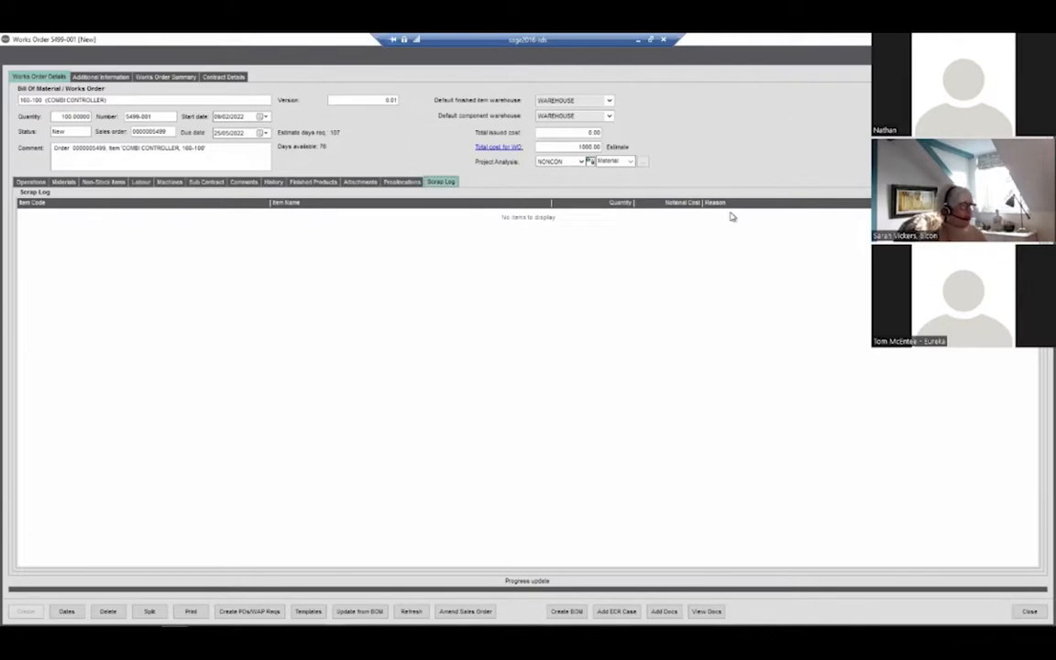
# - Review the Combi Display Board component and the finished product among the works order's materials, and close the works order
pyautogui.click(63, 181)
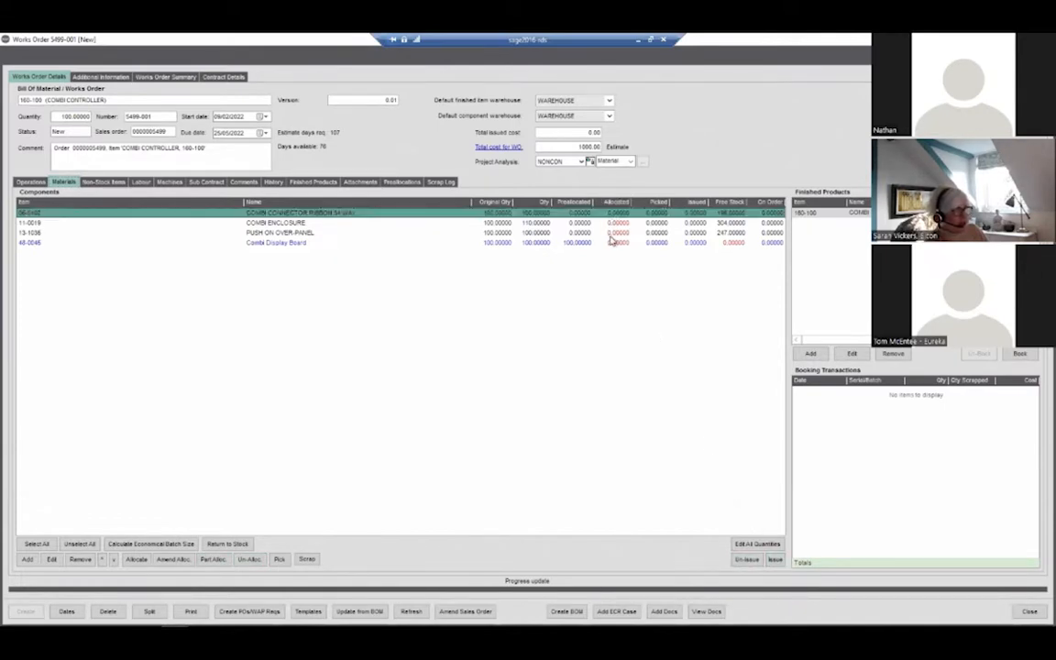
pyautogui.click(609, 242)
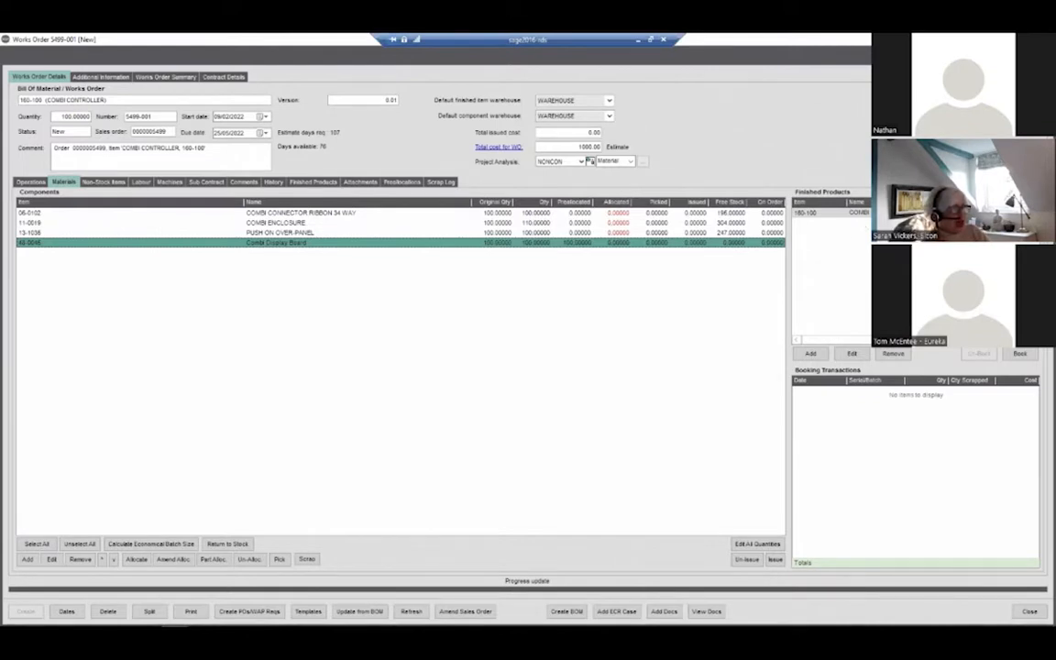
pyautogui.click(848, 212)
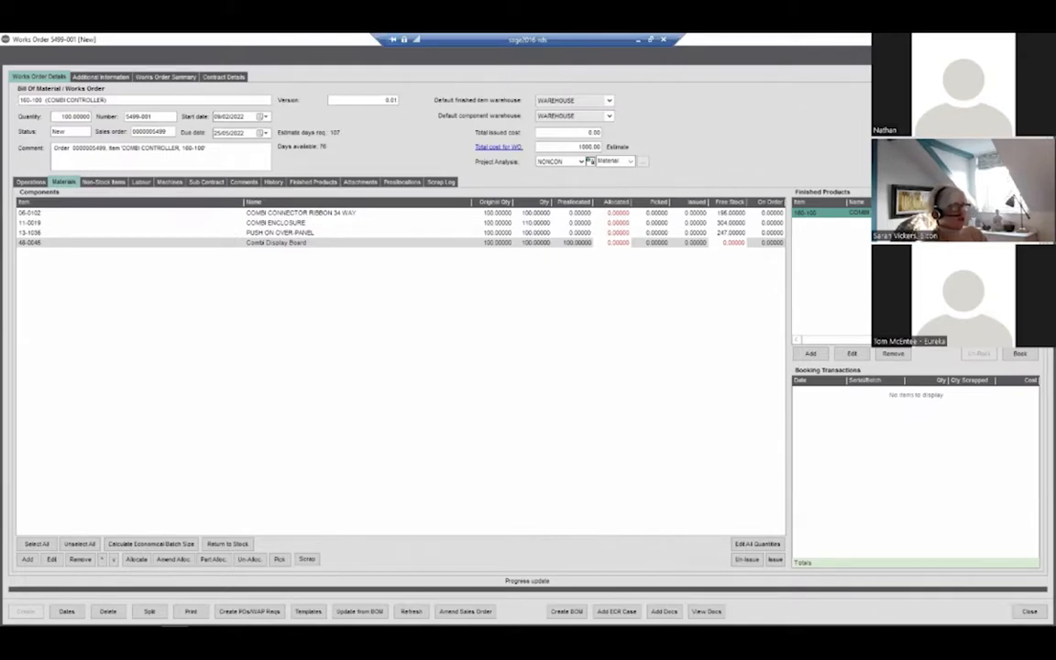
pyautogui.click(1029, 611)
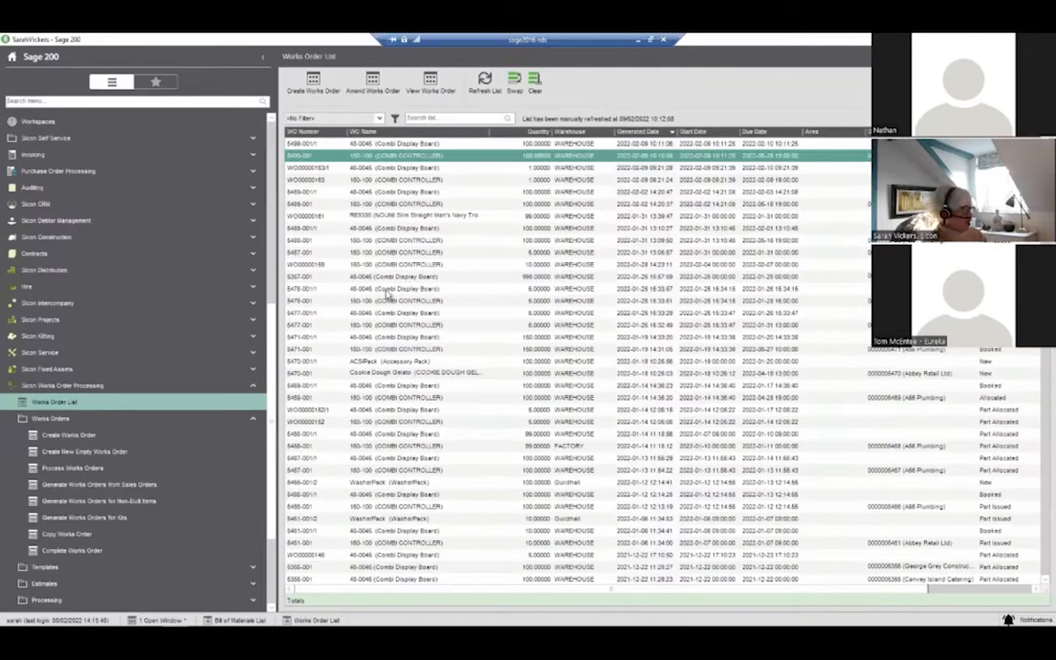
# - Open Material Planning from Sicon Material and Resource Planning and run it with suggested works orders enabled
pyautogui.moveTo(272, 403); pyautogui.dragTo(262, 492)
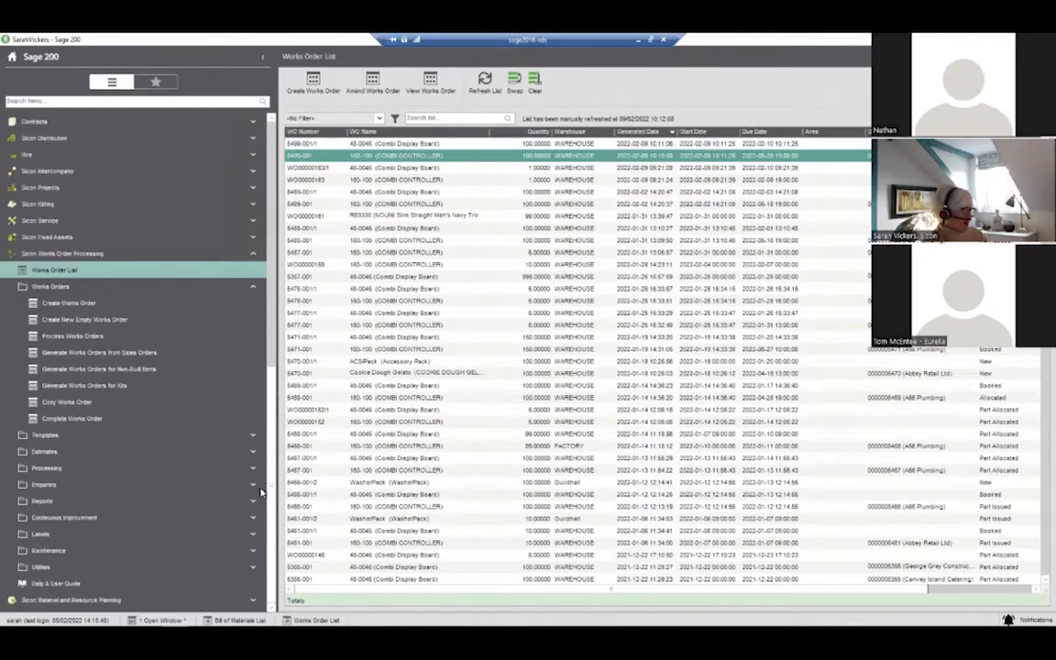
pyautogui.click(250, 599)
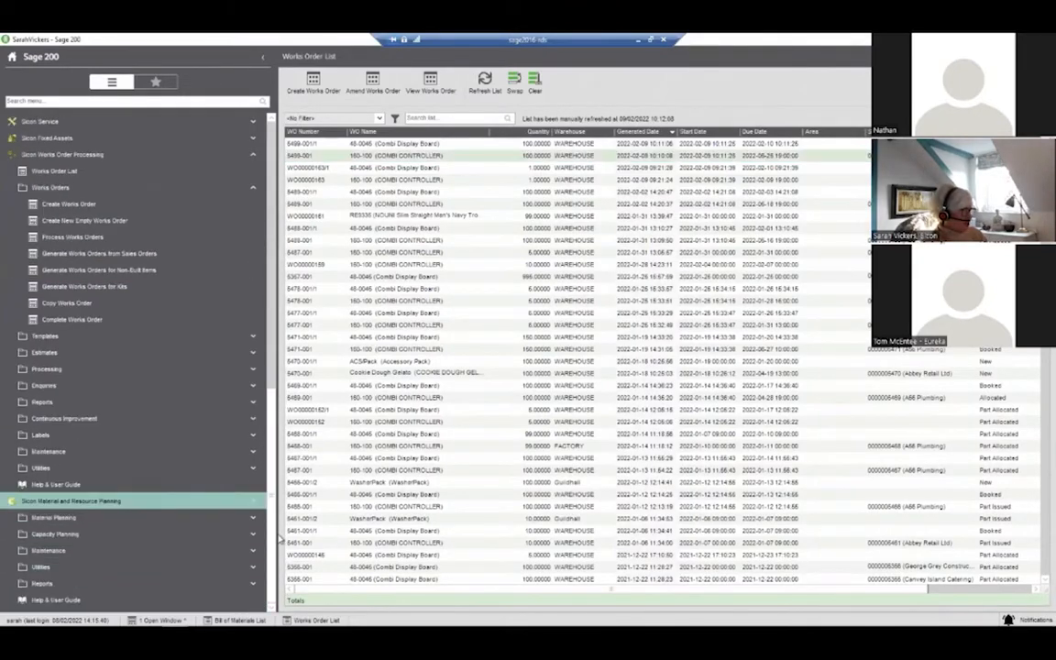
pyautogui.click(123, 523)
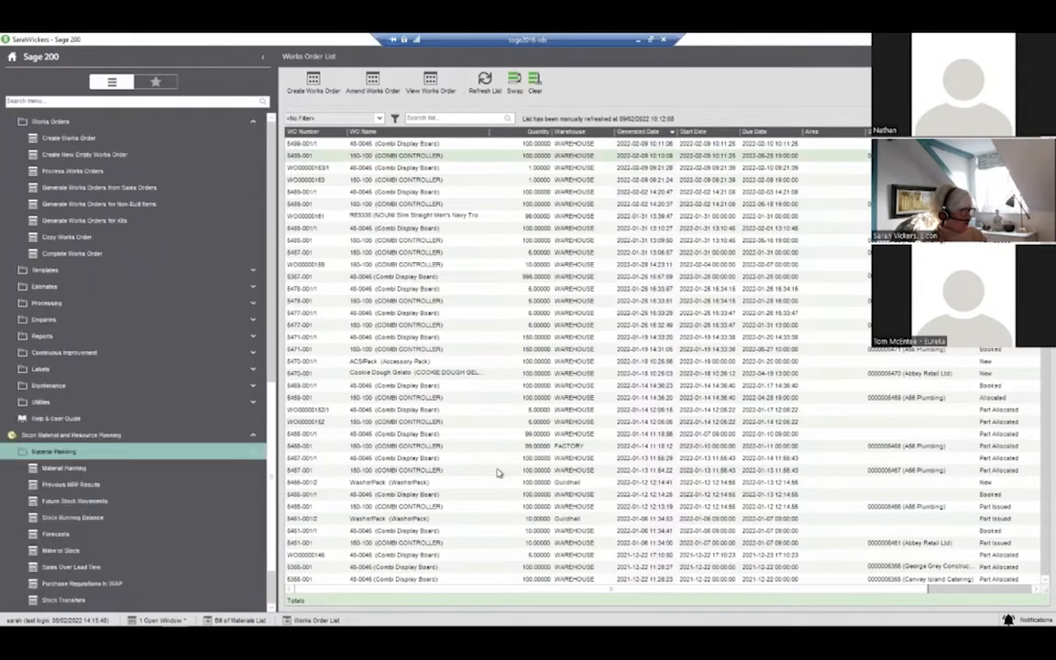
pyautogui.click(86, 469)
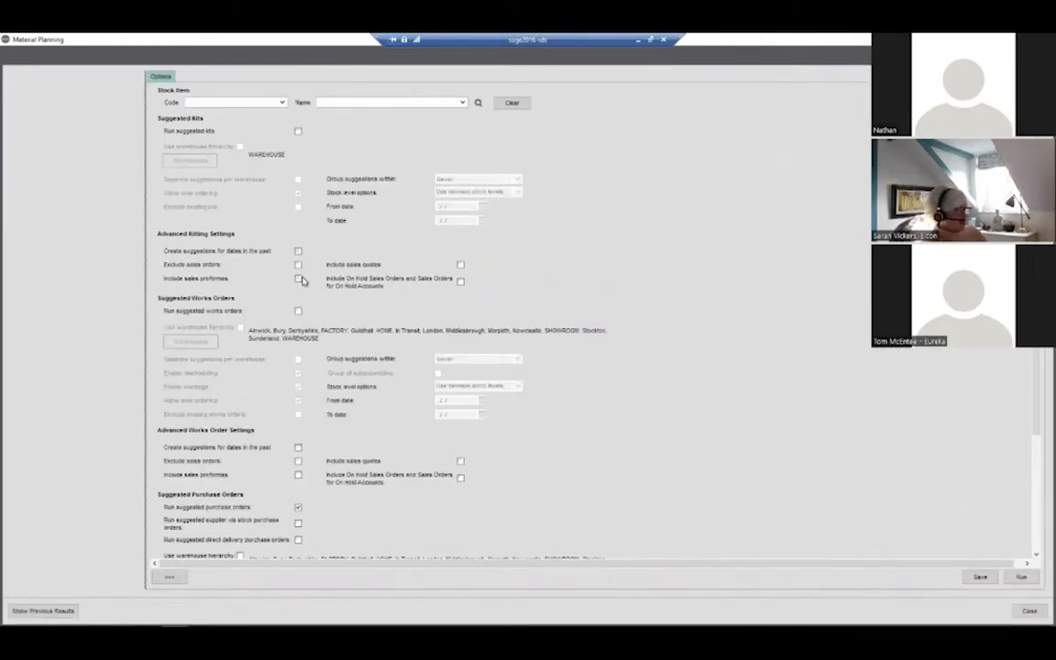
pyautogui.click(298, 312)
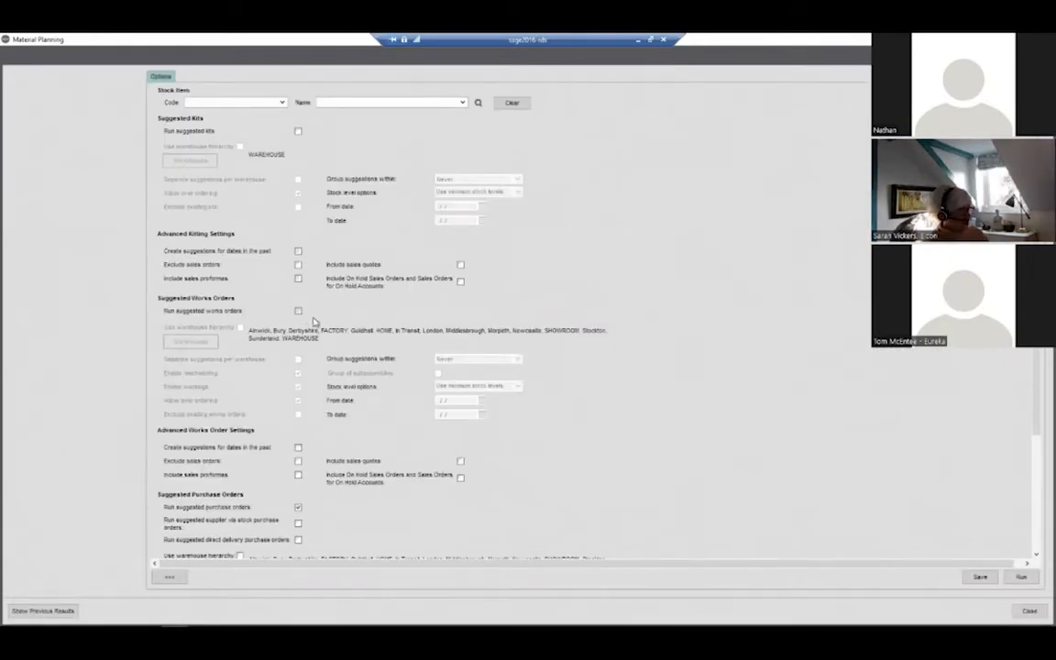
pyautogui.click(1019, 576)
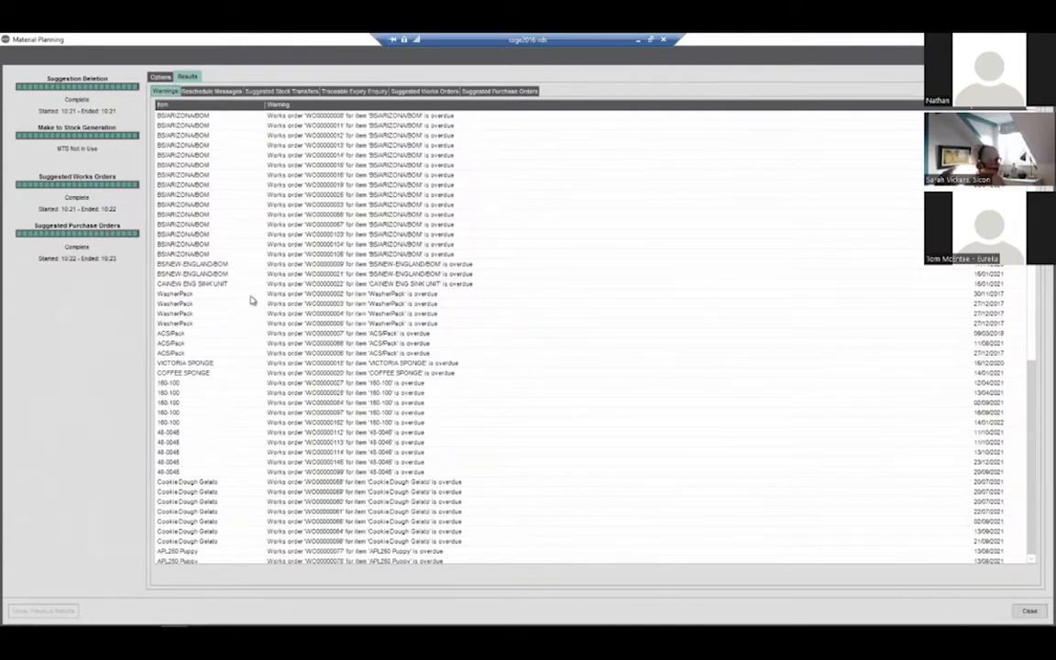
# - Review the reschedule messages, suggested stock transfers and traceable expiry details for the CHOCOLATE, FLOUR and BUTCHLEG items
pyautogui.click(225, 93)
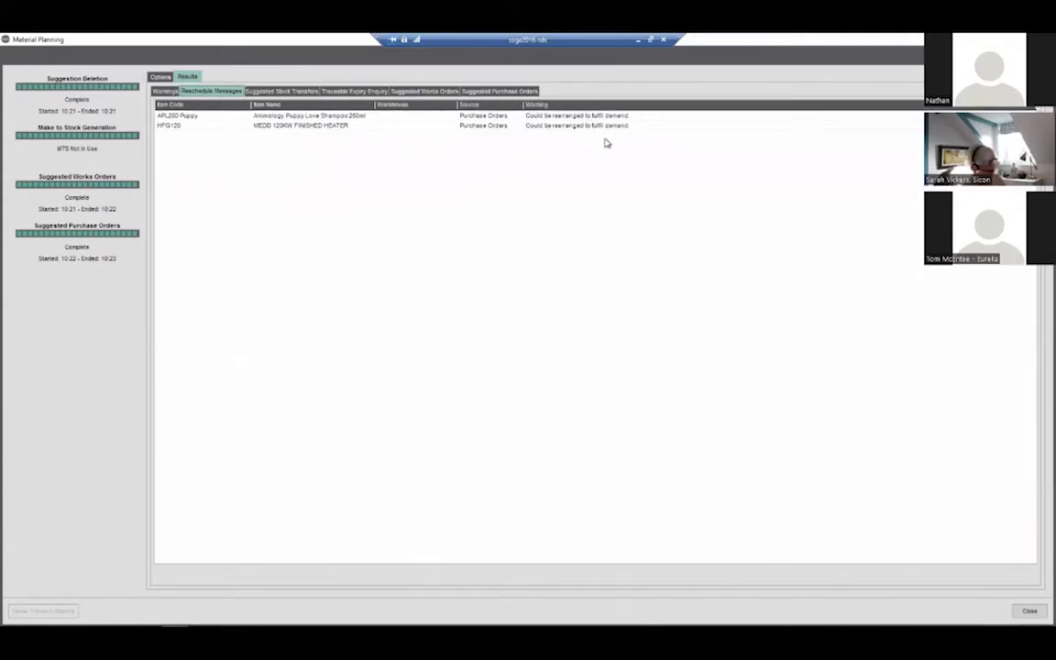
pyautogui.click(286, 93)
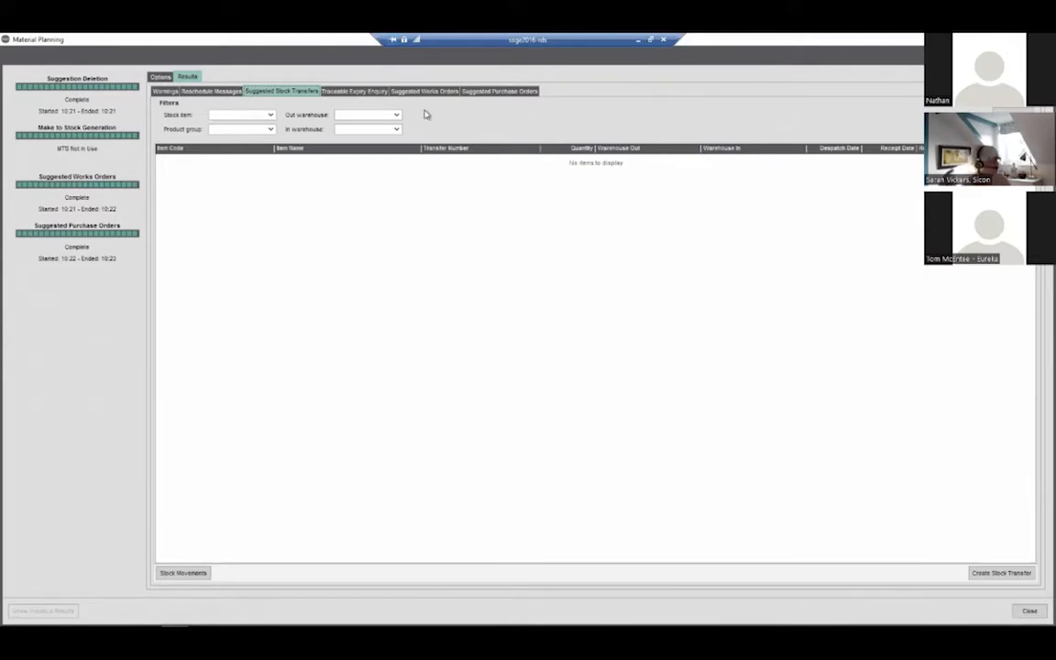
pyautogui.click(347, 94)
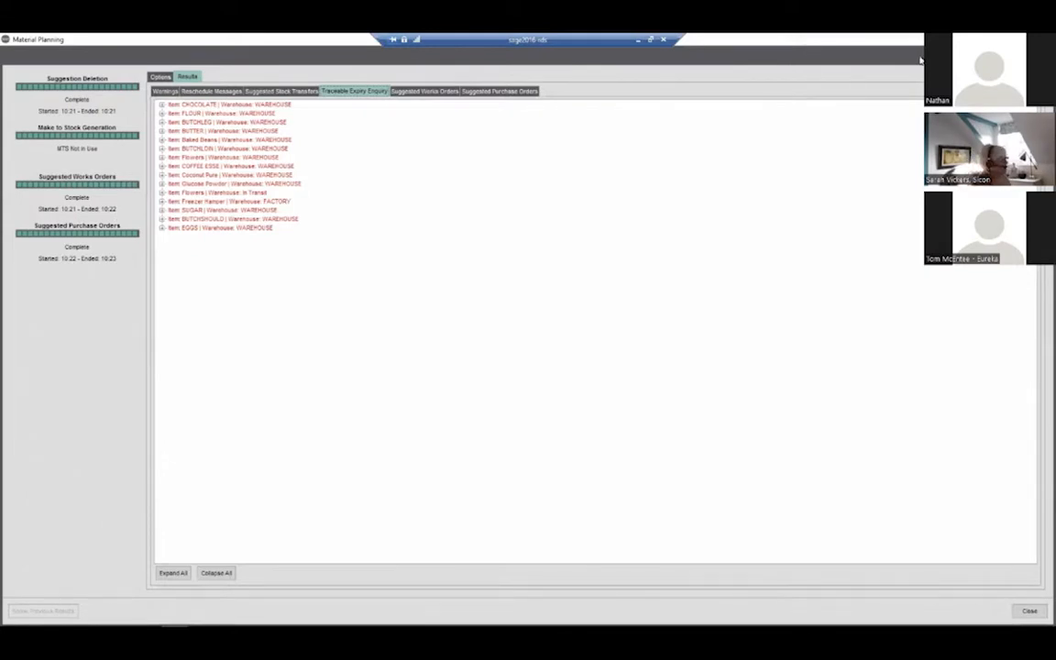
pyautogui.click(162, 106)
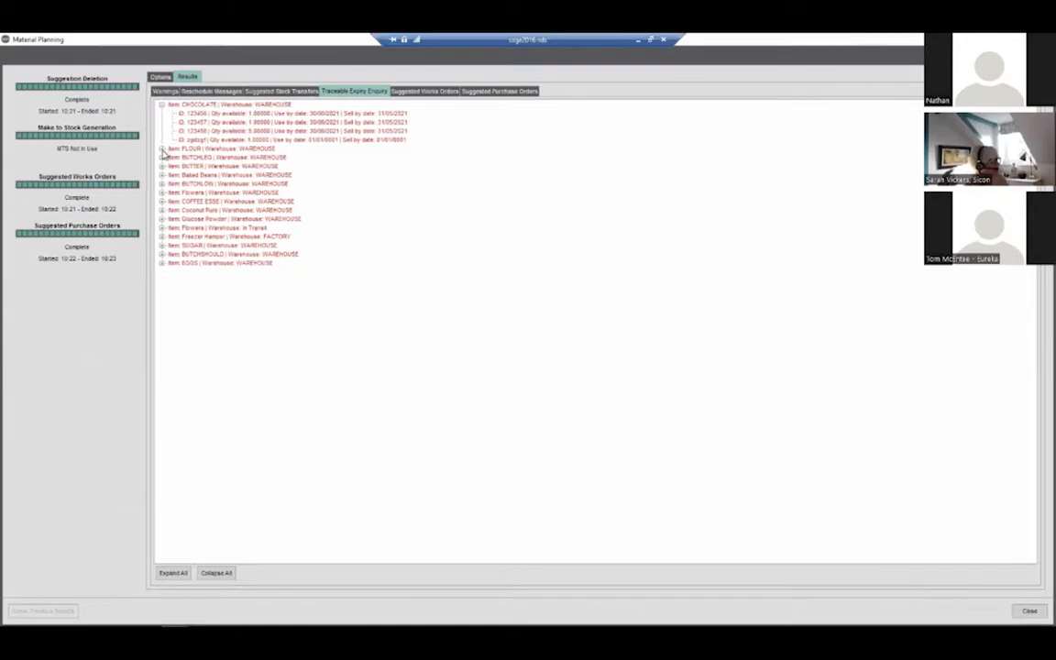
pyautogui.click(162, 148)
pyautogui.click(162, 219)
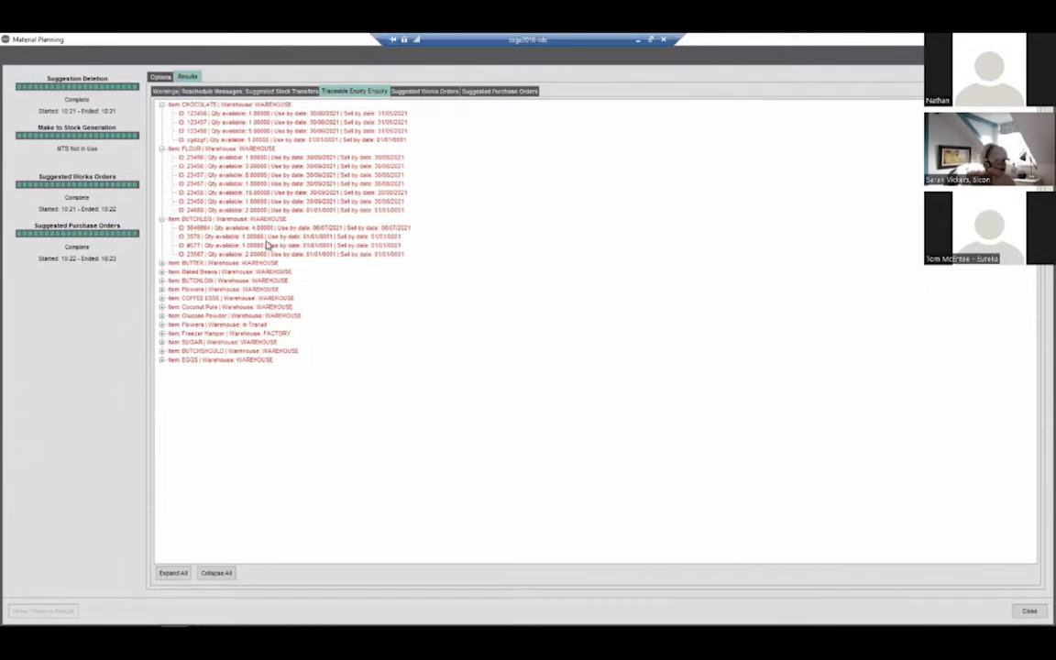
pyautogui.click(323, 113)
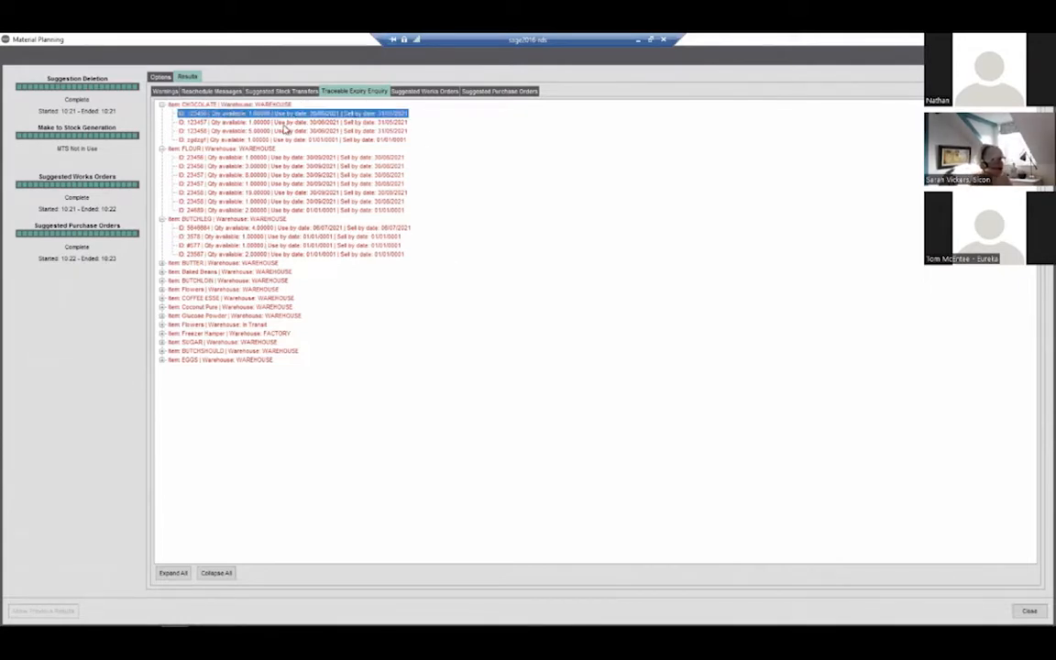
# - Examine the quantities, use-by dates and sell-by dates of the traceable CHOCOLATE batches in the expiry enquiry
pyautogui.click(283, 124)
pyautogui.click(288, 139)
pyautogui.click(308, 114)
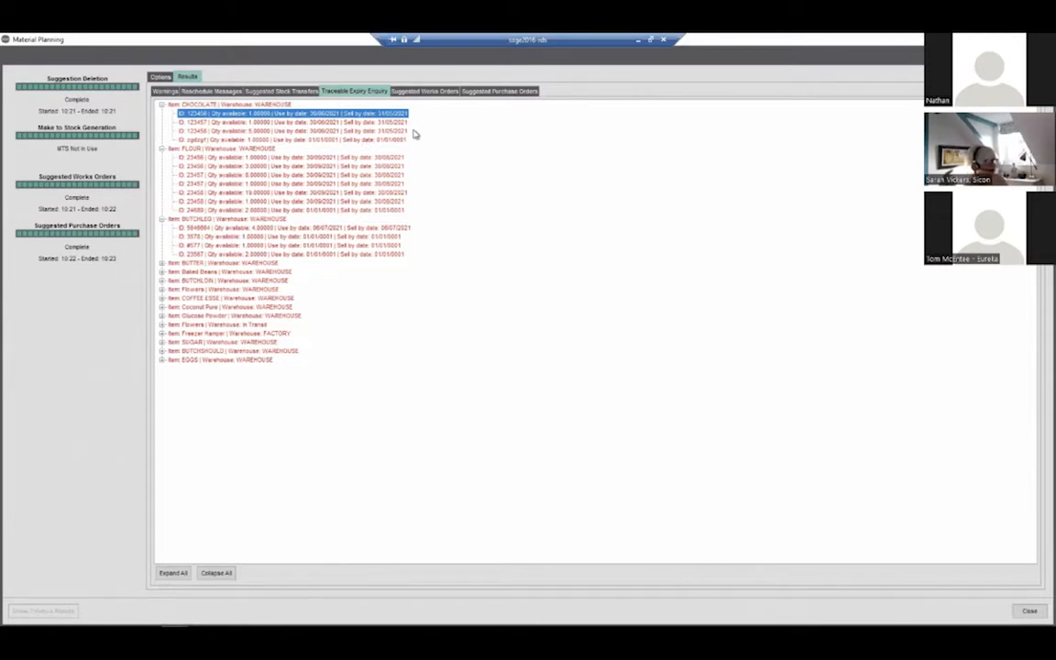
# - Expand the suggested works order for VLA-10-01 into its sub-assemblies and check the item's future stock movements
pyautogui.click(431, 92)
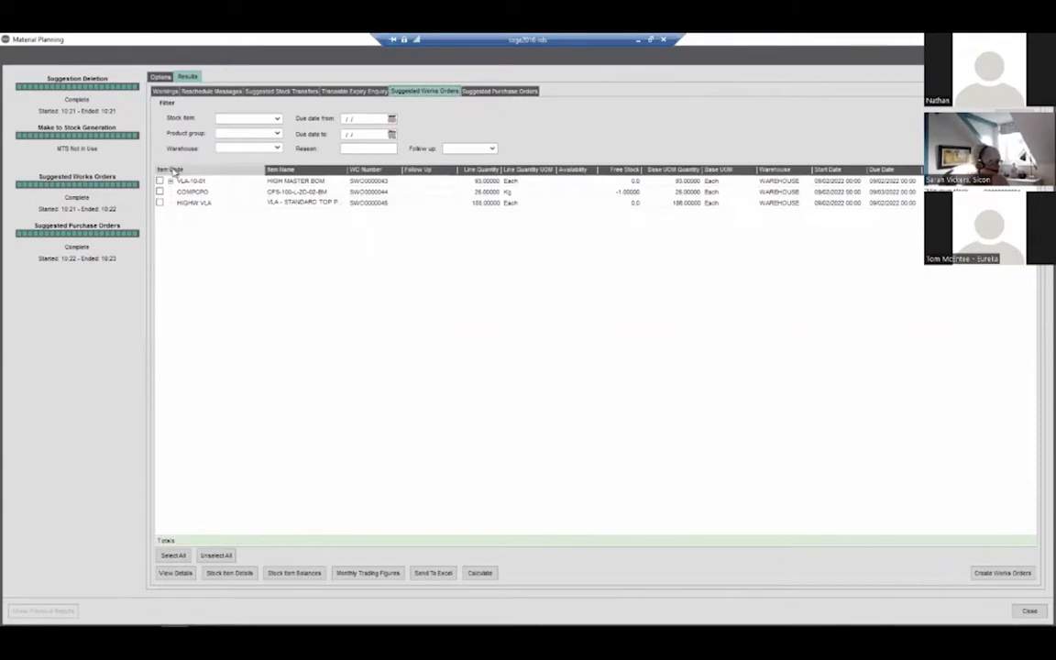
pyautogui.click(170, 181)
pyautogui.click(171, 182)
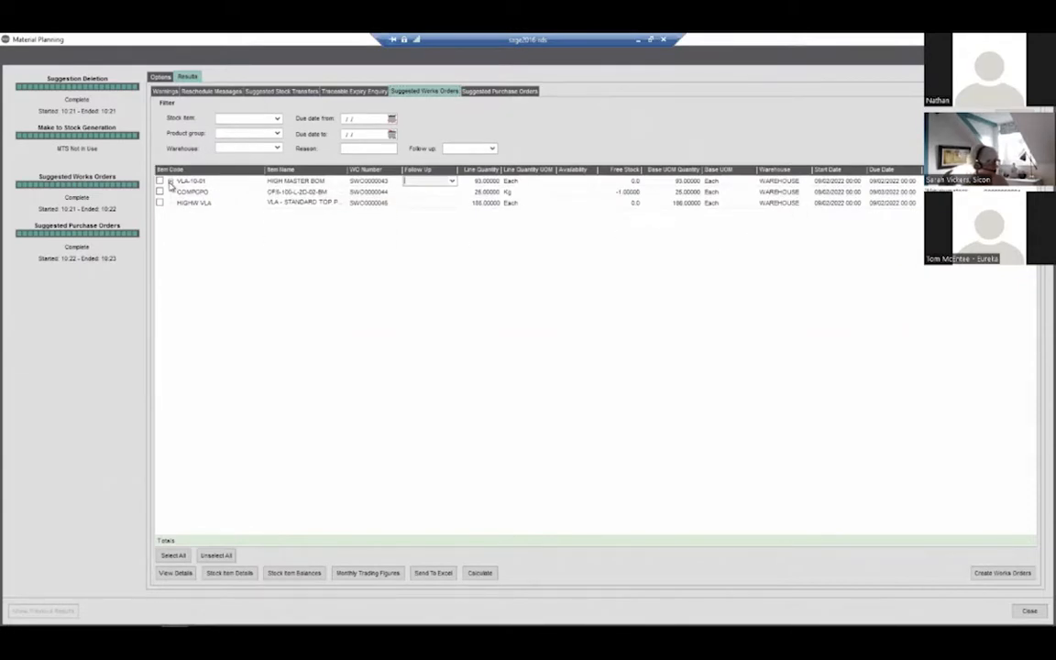
pyautogui.click(170, 182)
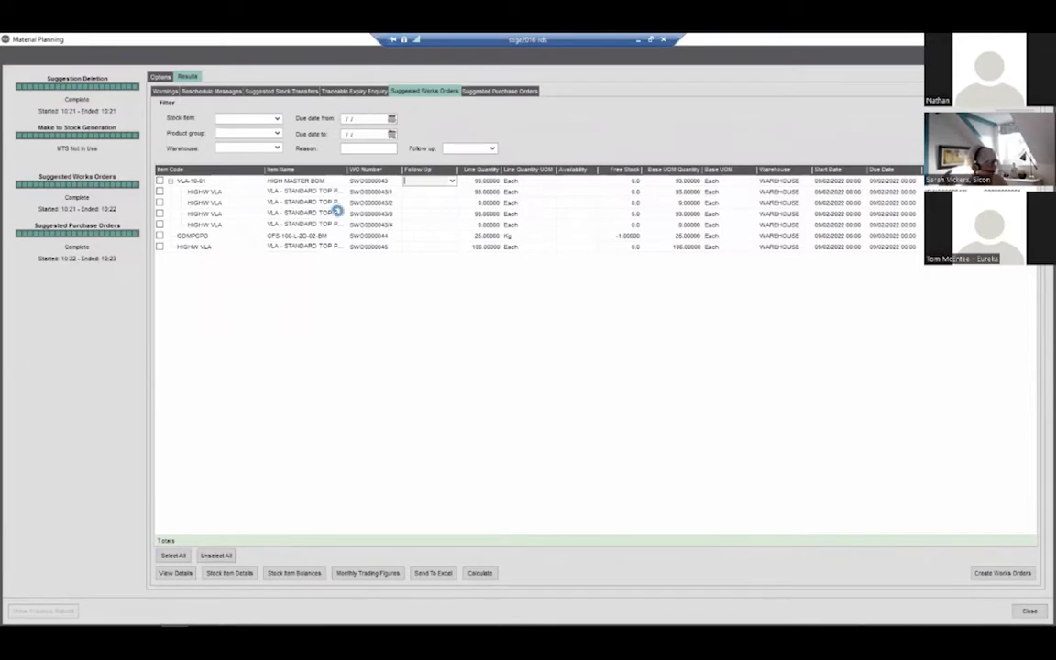
pyautogui.doubleClick(506, 181)
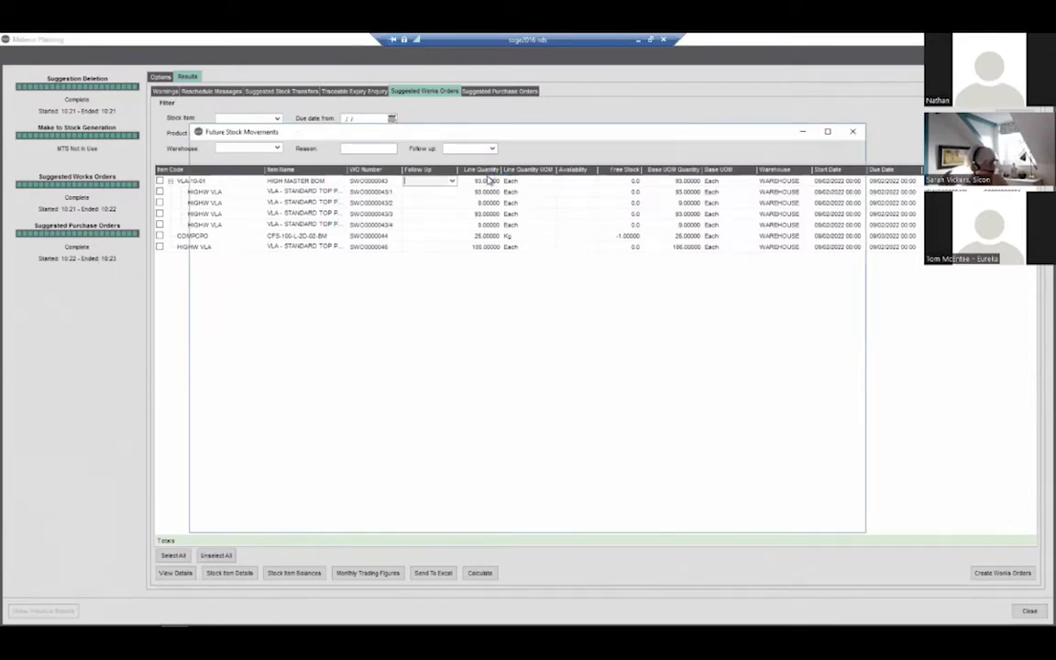
pyautogui.click(850, 133)
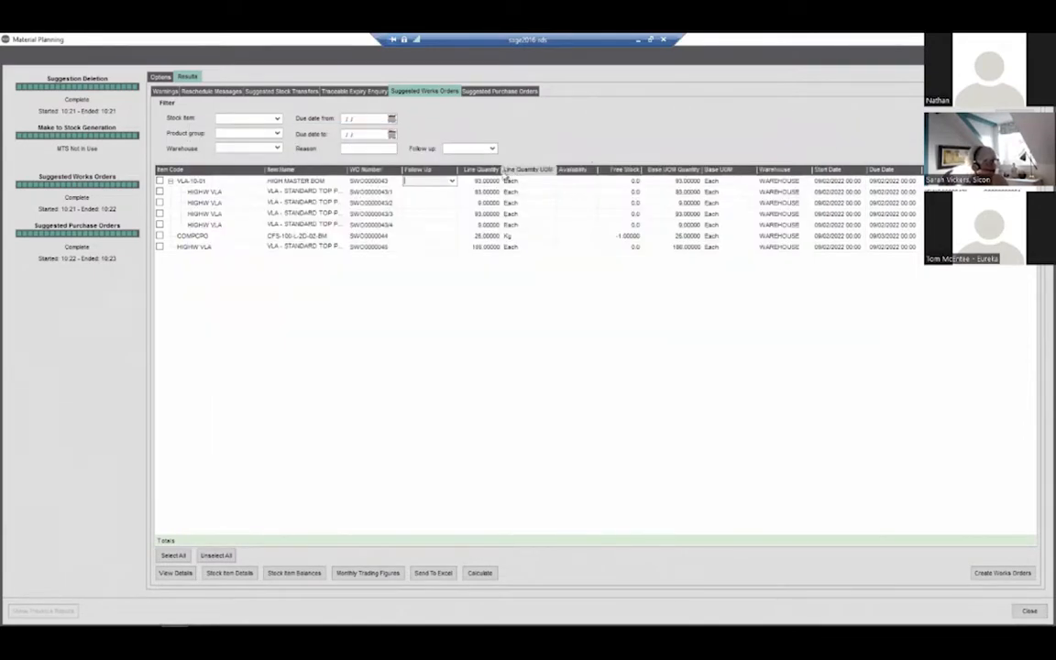
# - Calculate availability for the suggested works orders and review VLA-10-01's calculated lines, including the HIGHW VLA shortage
pyautogui.click(588, 180)
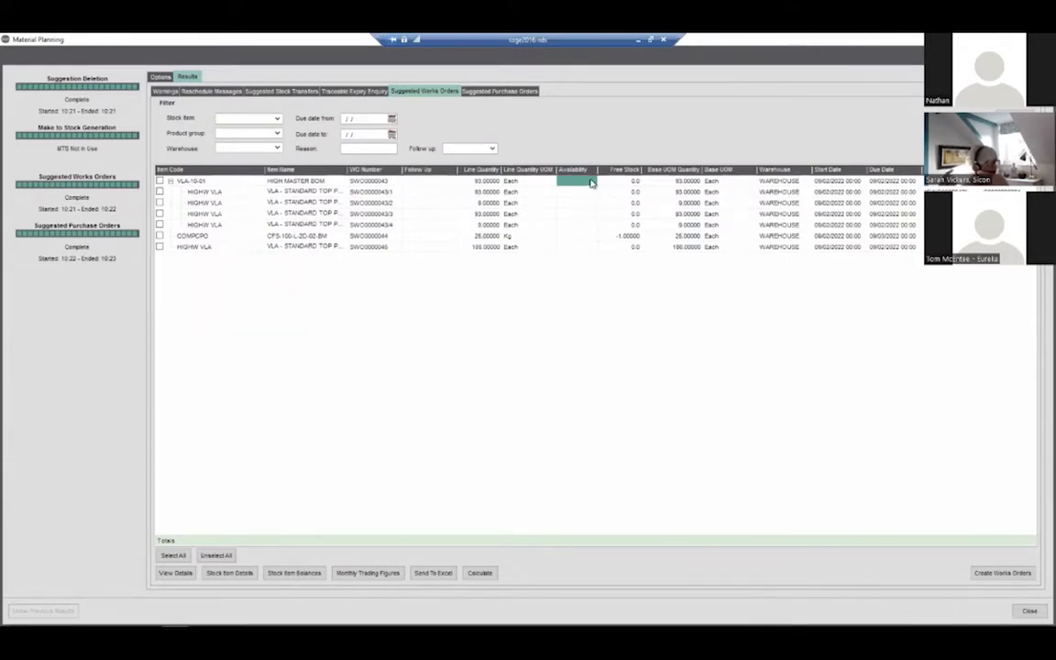
pyautogui.click(476, 573)
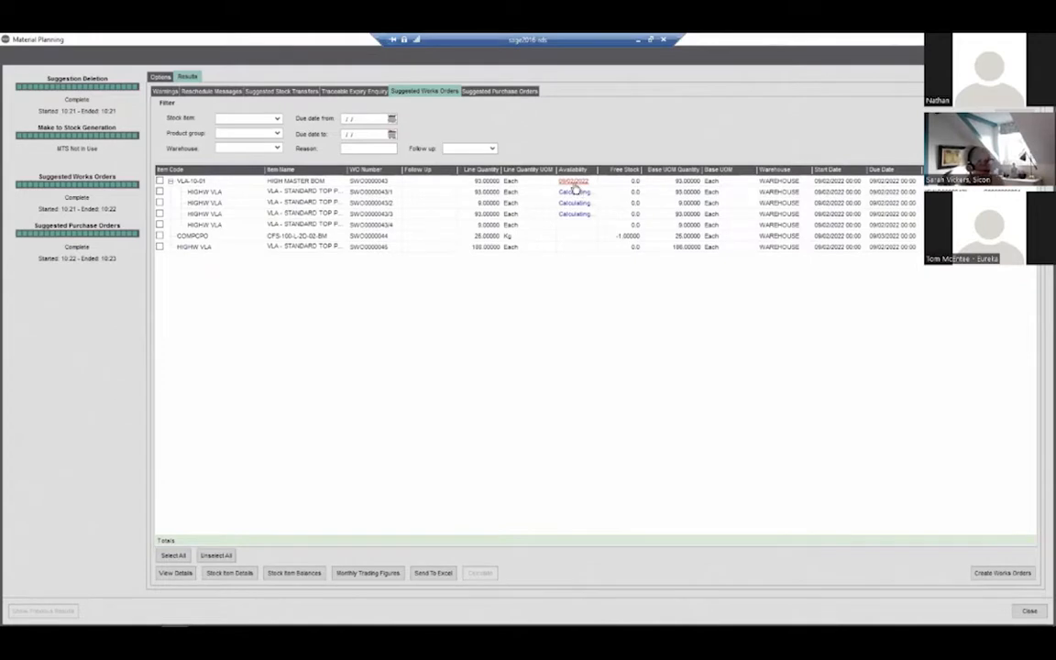
pyautogui.click(574, 181)
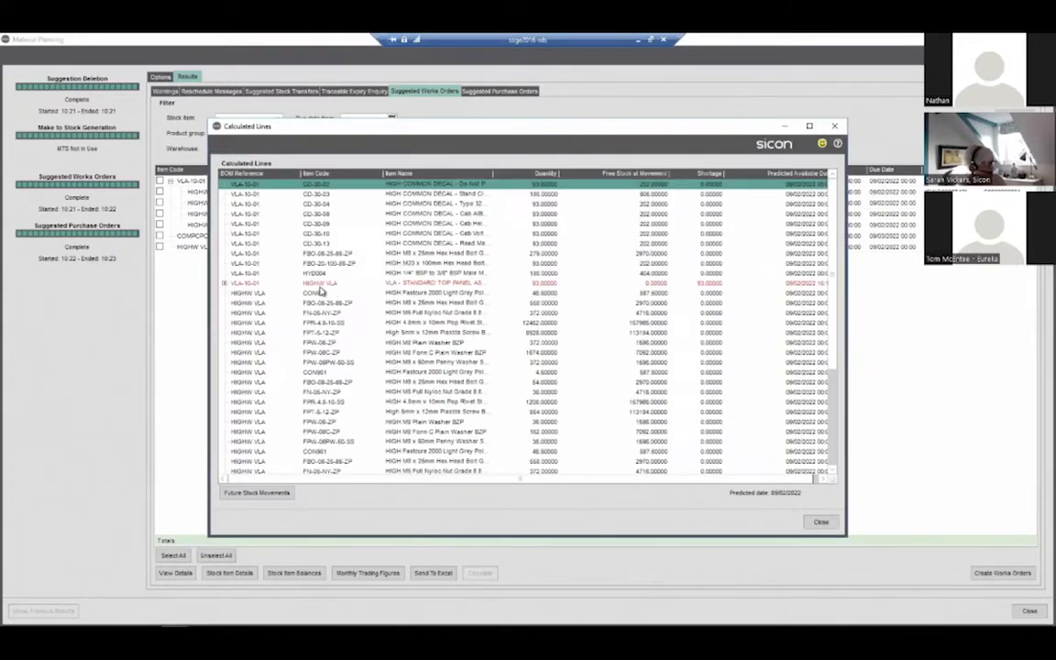
pyautogui.click(334, 286)
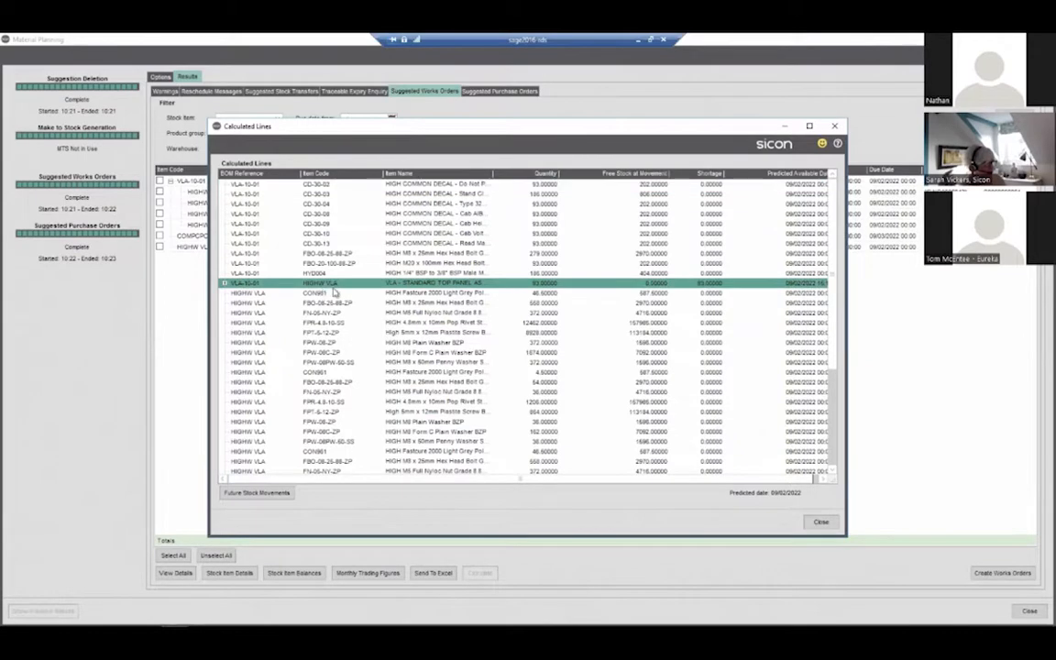
pyautogui.click(809, 127)
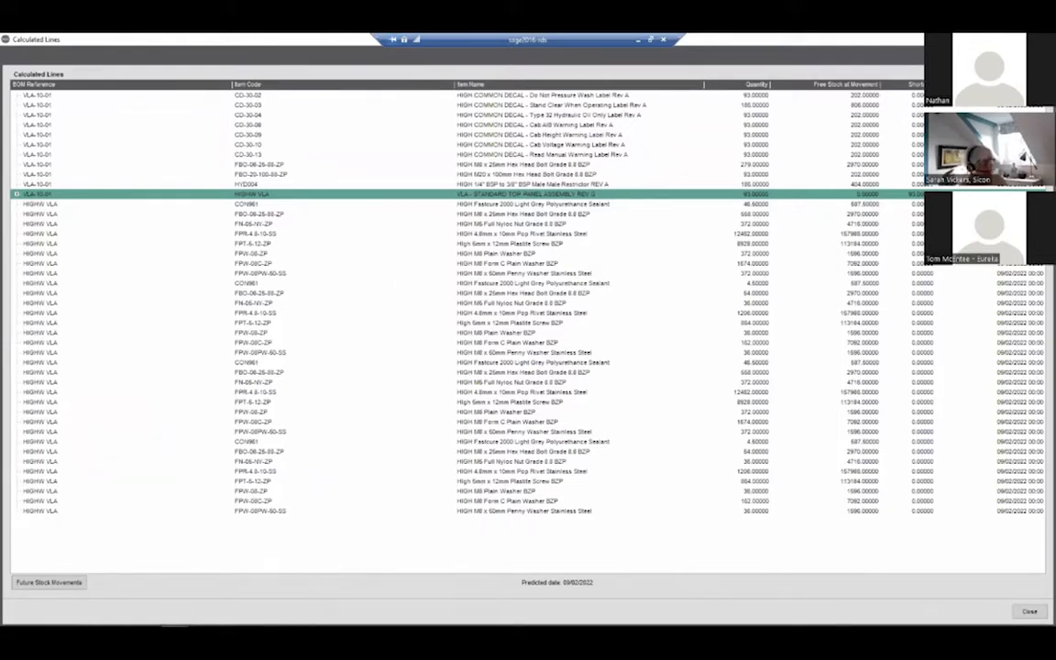
pyautogui.press('Escape')
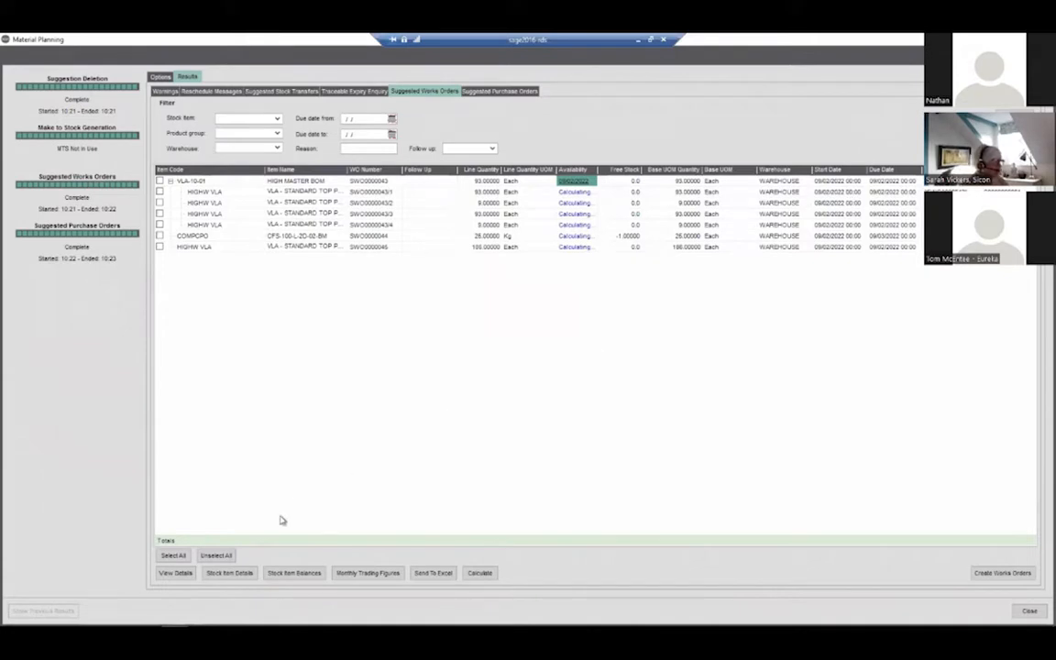
# - Review VLA-10-01's stock item balances, including its free stock and the works orders making up its quantity on WO
pyautogui.click(303, 574)
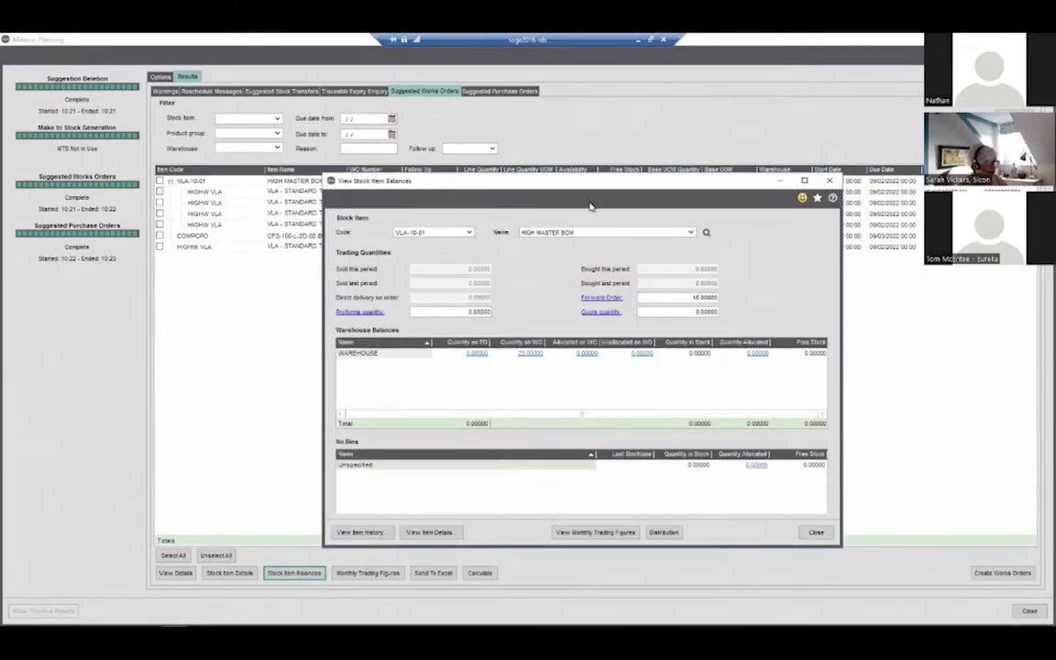
pyautogui.moveTo(566, 179); pyautogui.dragTo(626, 146)
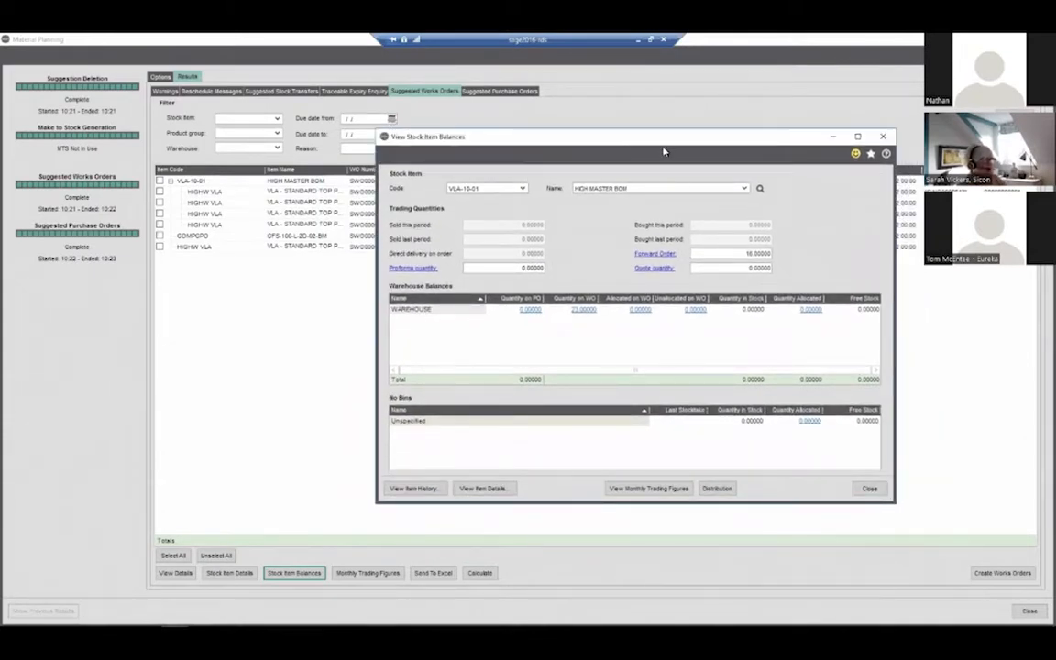
pyautogui.click(569, 188)
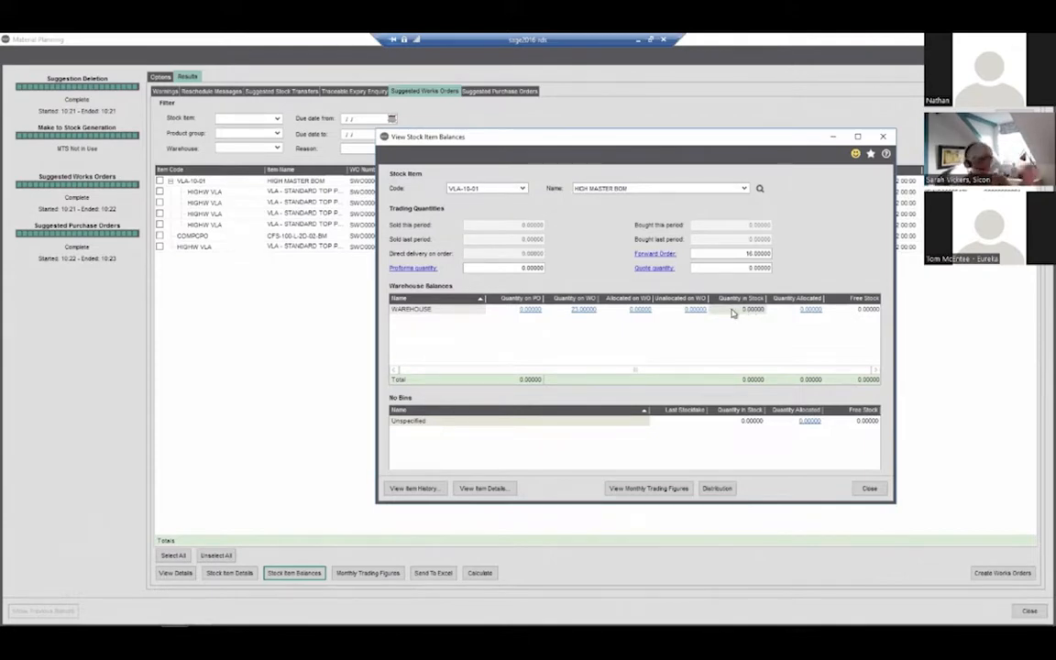
pyautogui.click(872, 311)
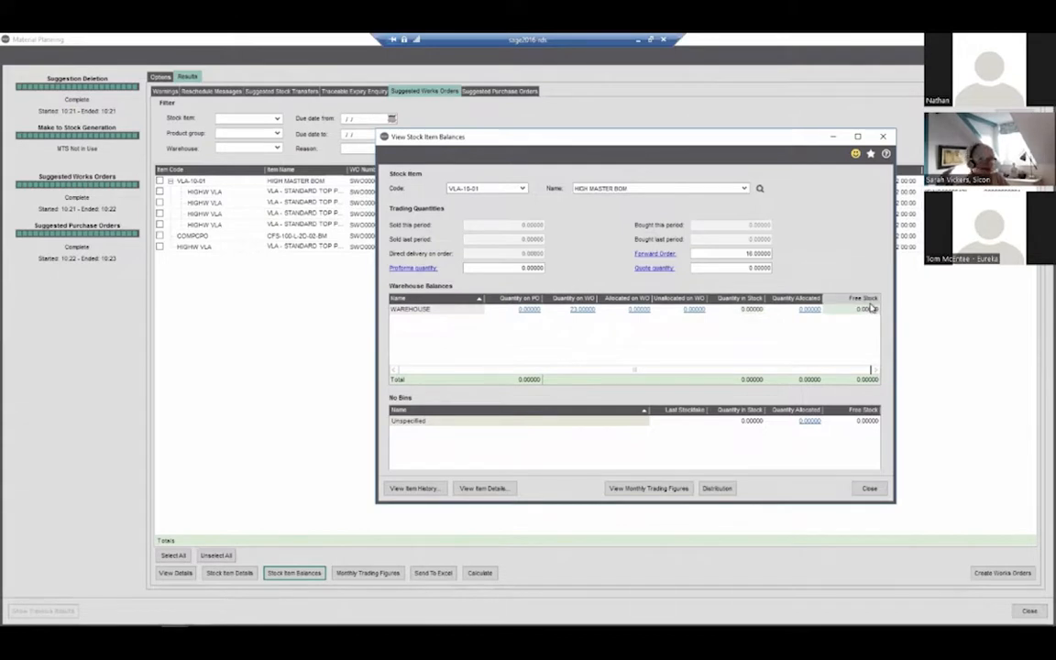
pyautogui.click(580, 310)
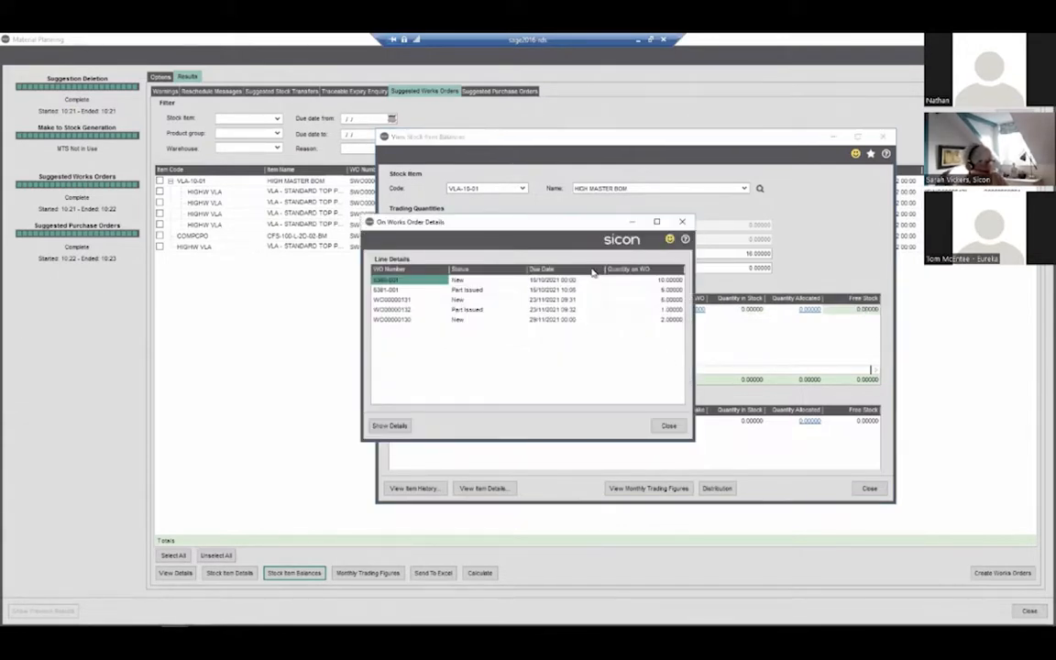
pyautogui.moveTo(577, 223); pyautogui.dragTo(811, 186)
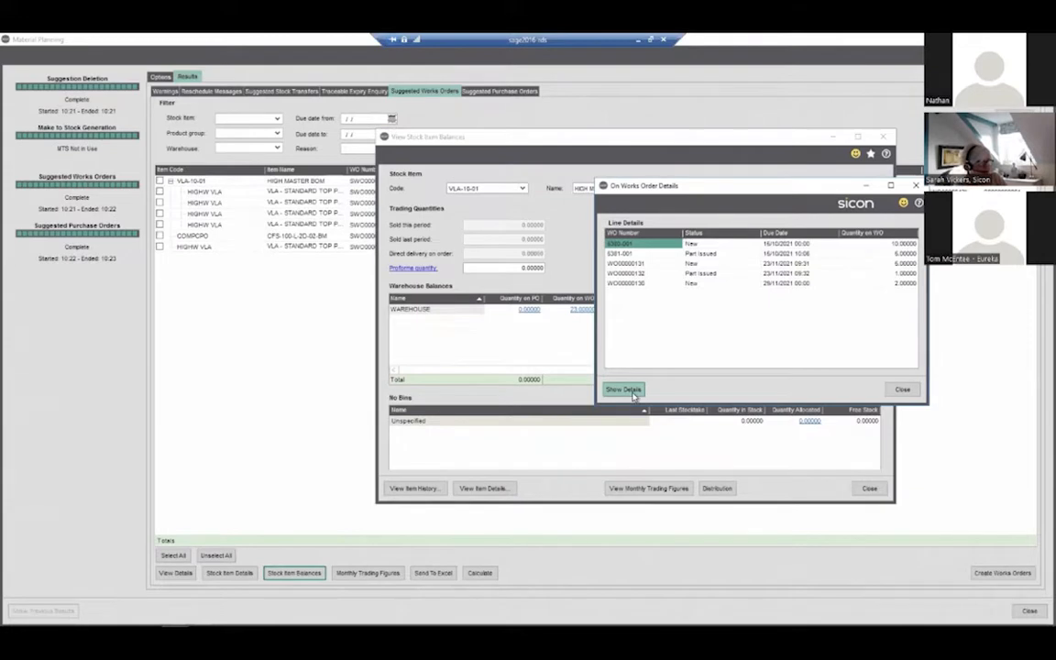
pyautogui.click(915, 185)
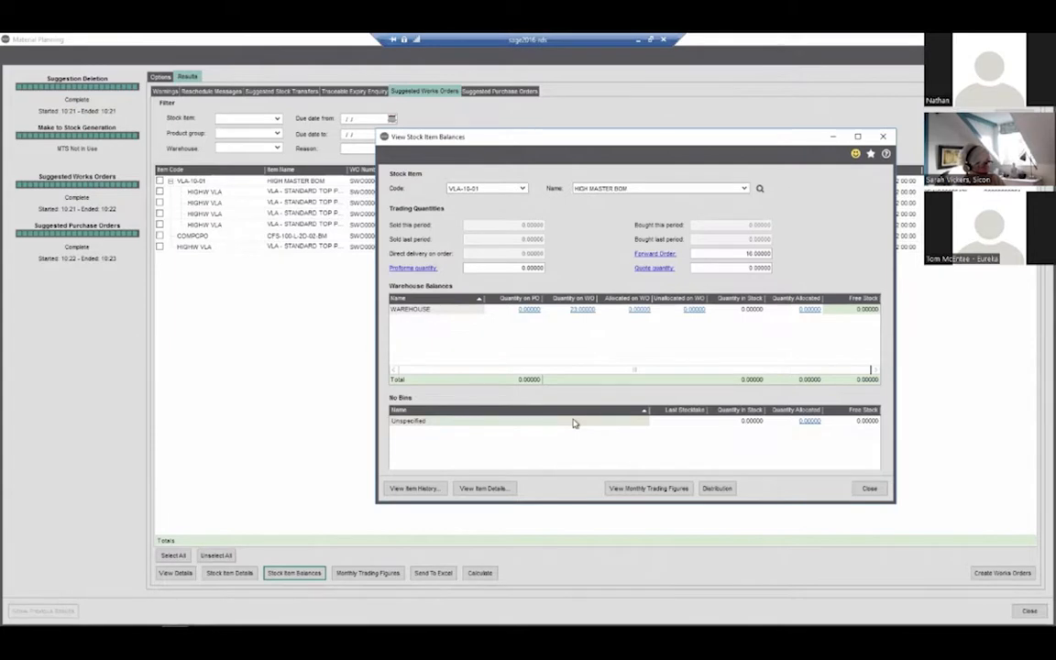
# - Check VLA-10-01's current and archived stock item history, and close the stock item balances
pyautogui.click(414, 487)
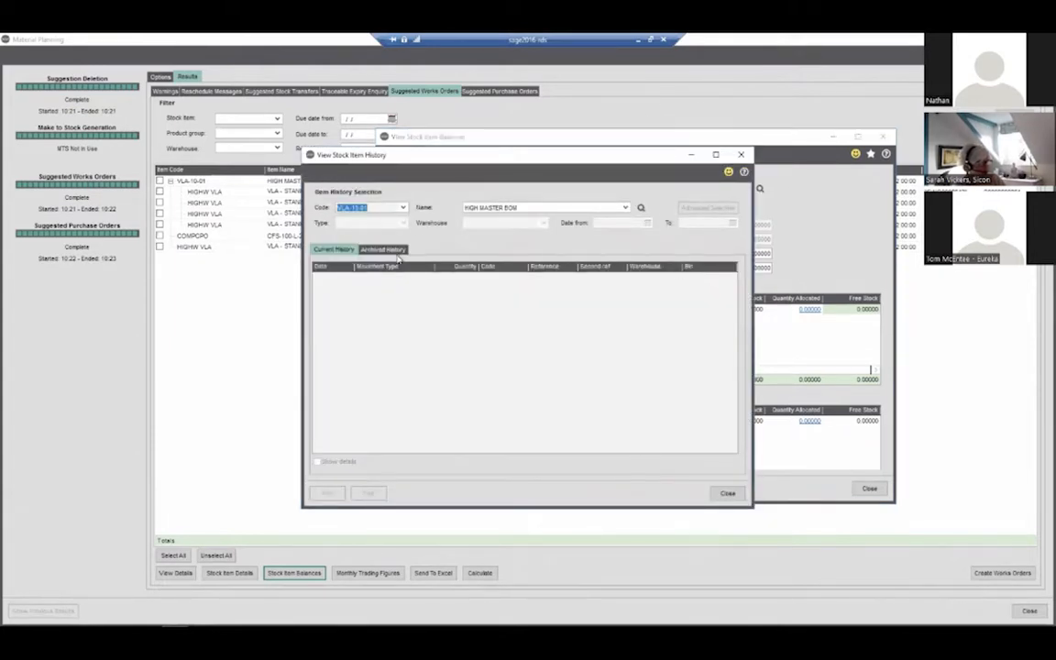
pyautogui.click(389, 251)
pyautogui.click(334, 252)
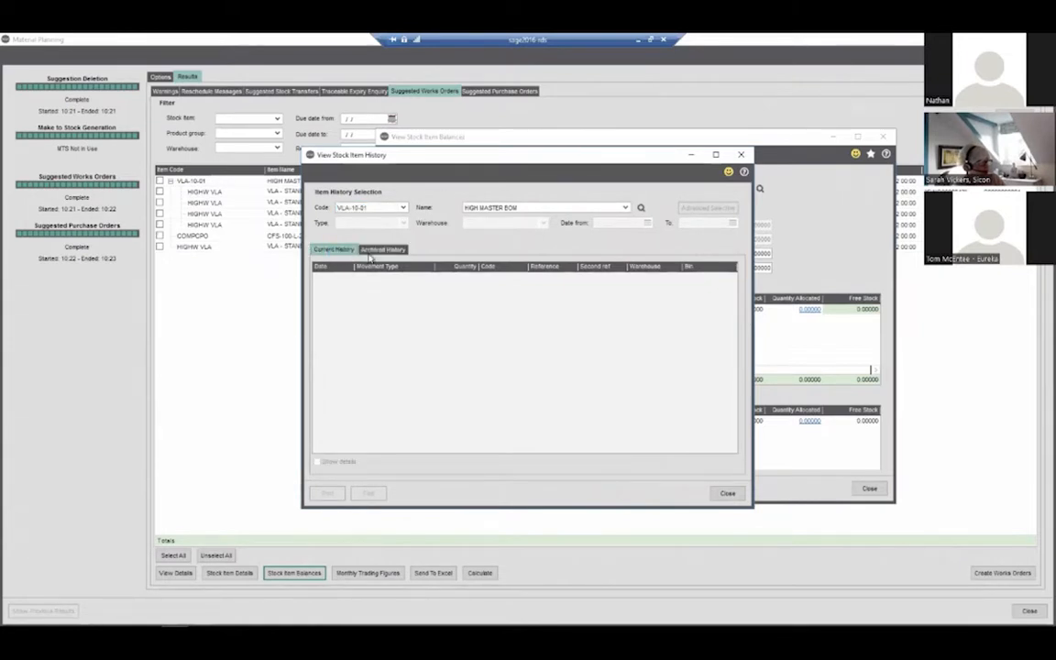
pyautogui.click(378, 250)
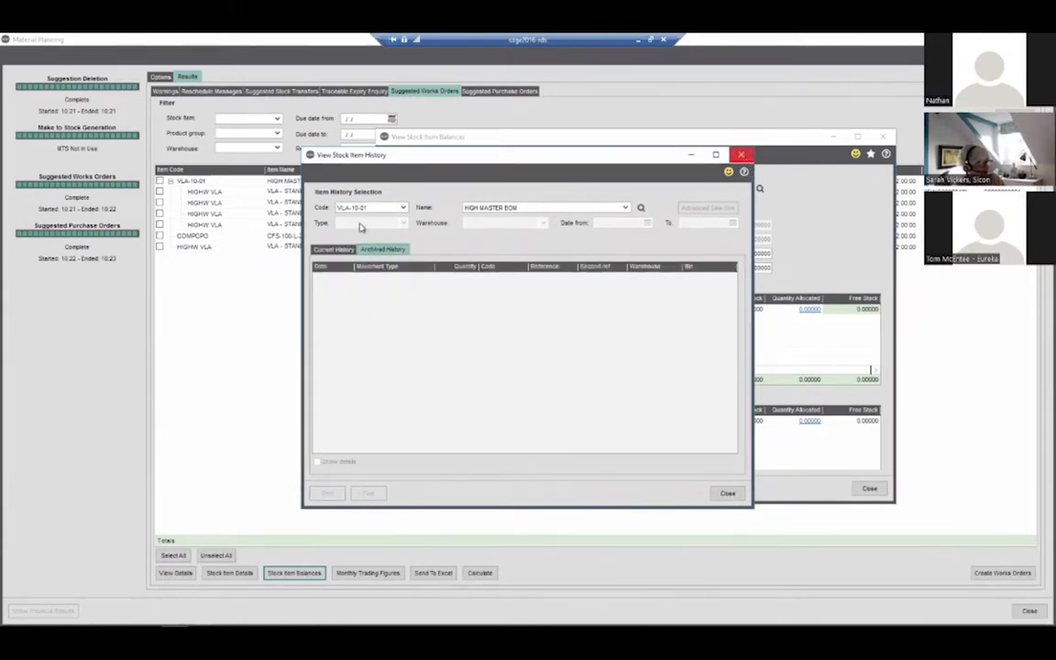
pyautogui.click(740, 155)
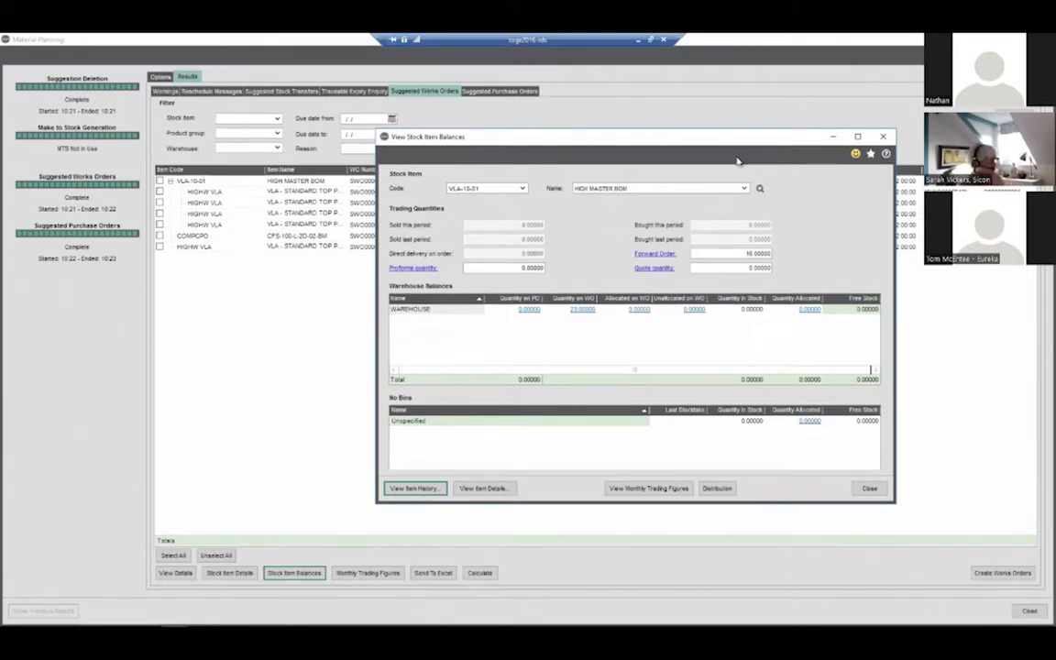
pyautogui.click(881, 136)
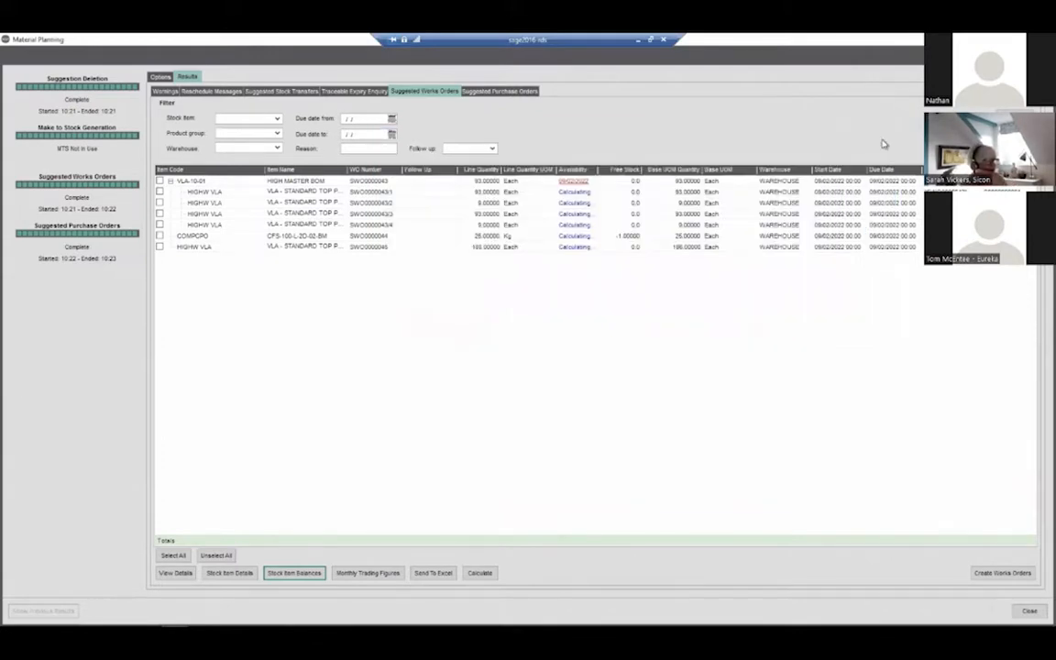
# - Check VLA-10-01's start and due dates, and its minimum stock level, minimum batch size and production lead time in Future Stock Movements
pyautogui.click(843, 185)
pyautogui.click(888, 184)
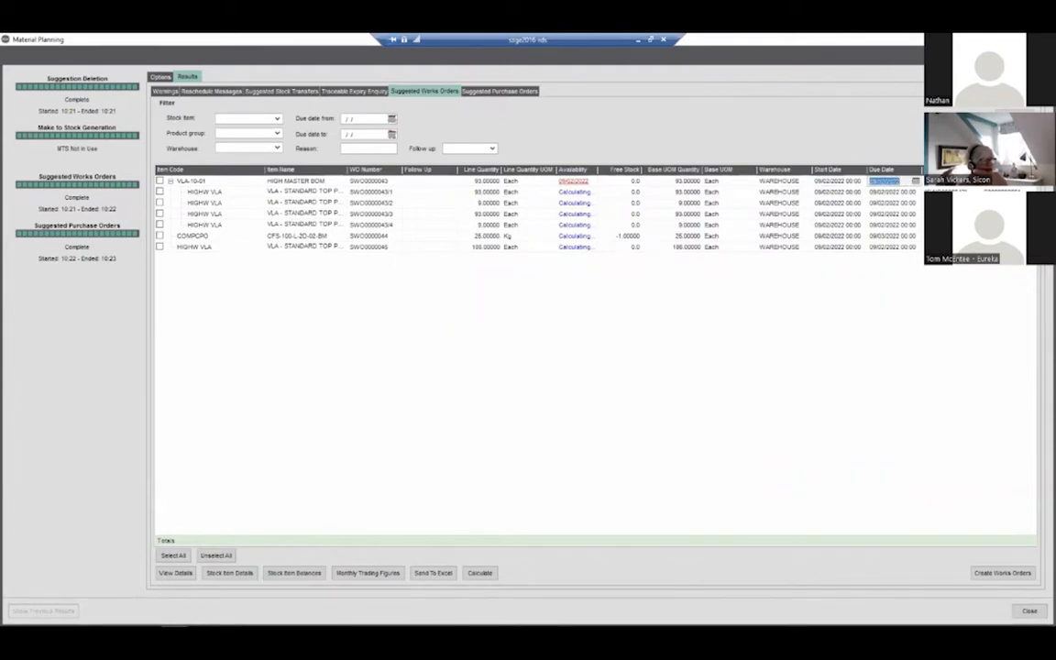
pyautogui.press('Tab')
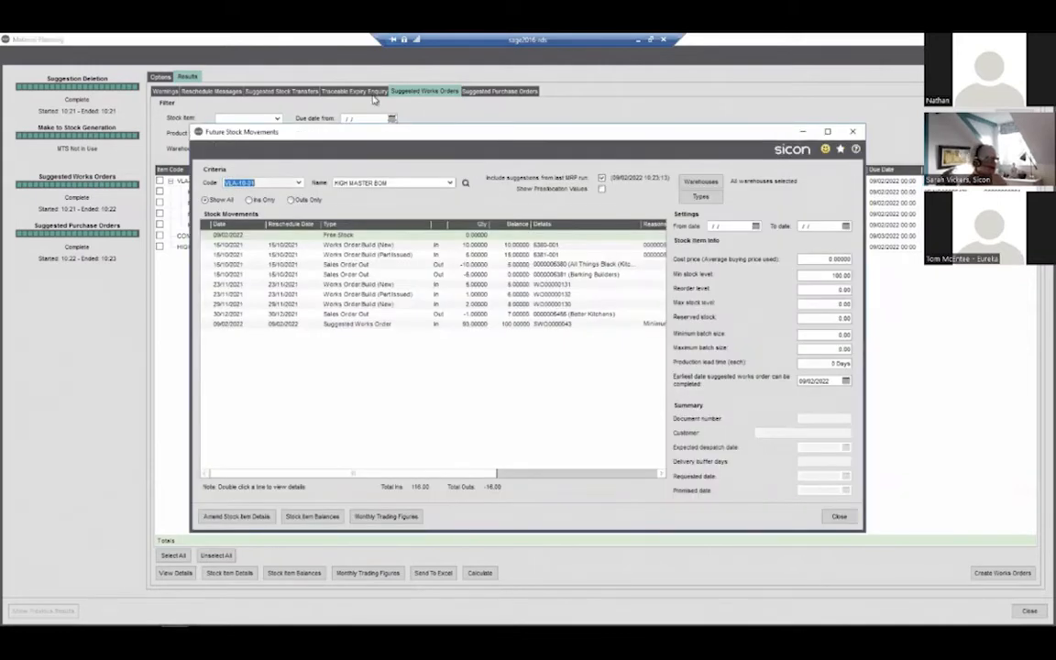
pyautogui.moveTo(411, 133); pyautogui.dragTo(465, 122)
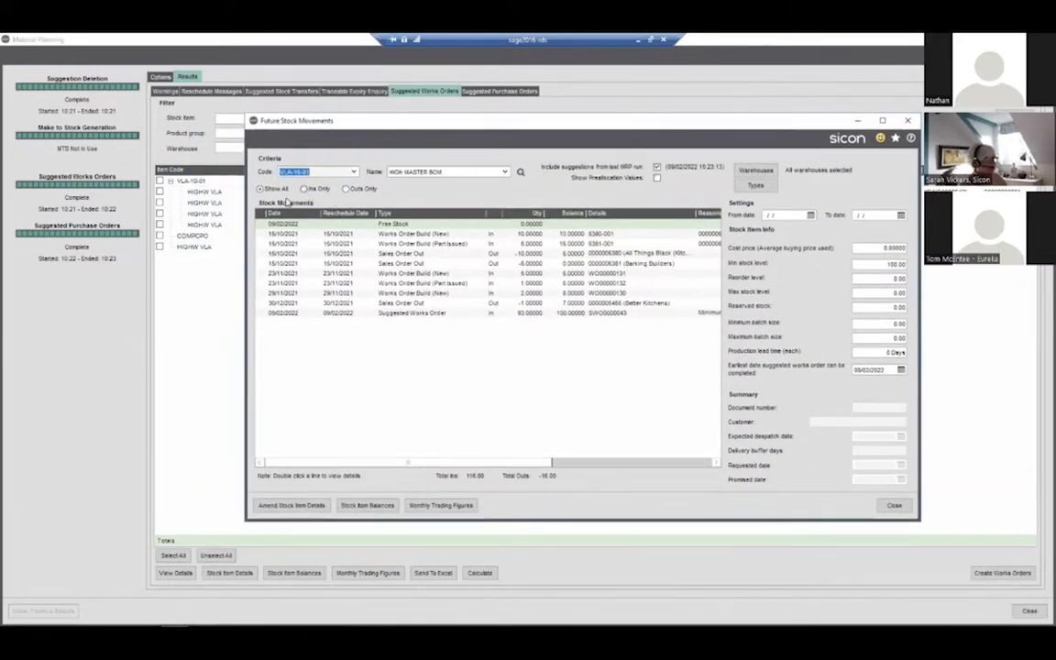
pyautogui.click(883, 263)
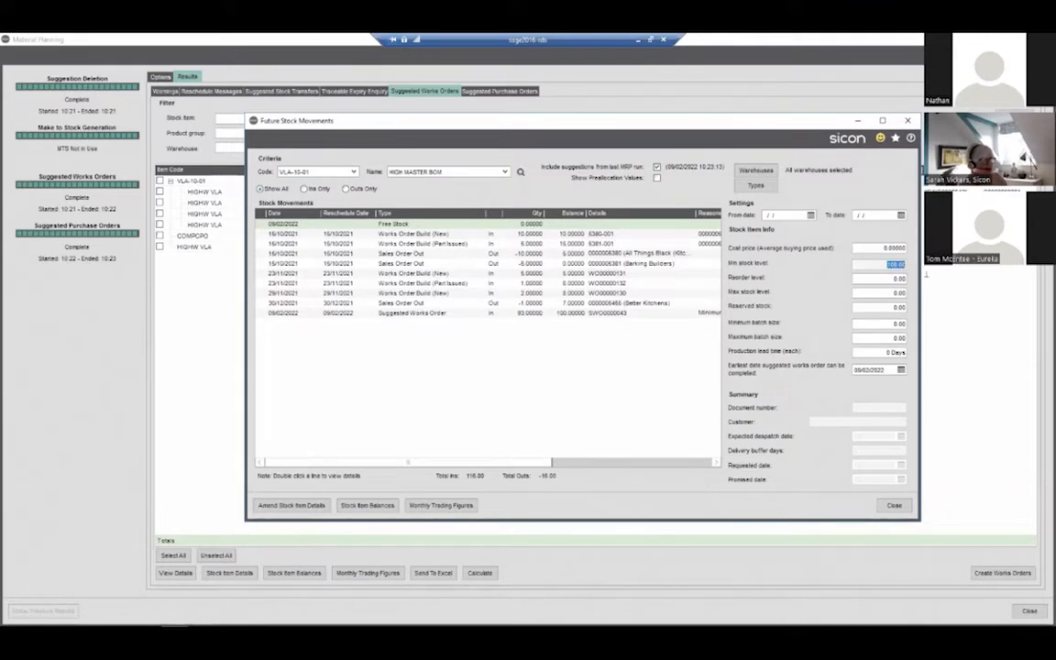
pyautogui.click(884, 324)
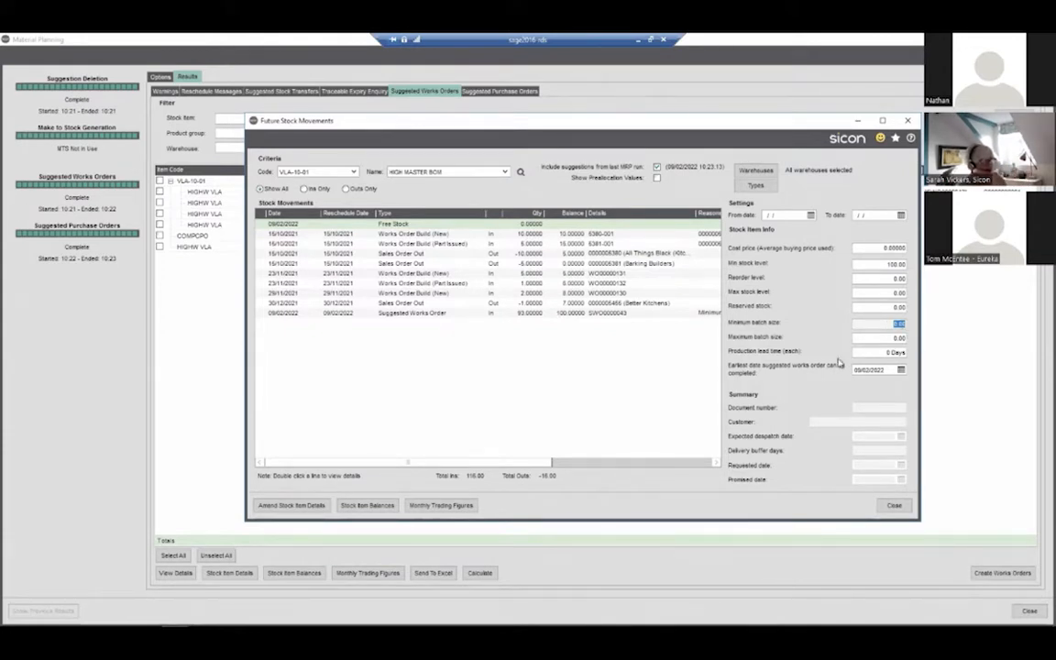
pyautogui.moveTo(904, 353); pyautogui.dragTo(779, 365)
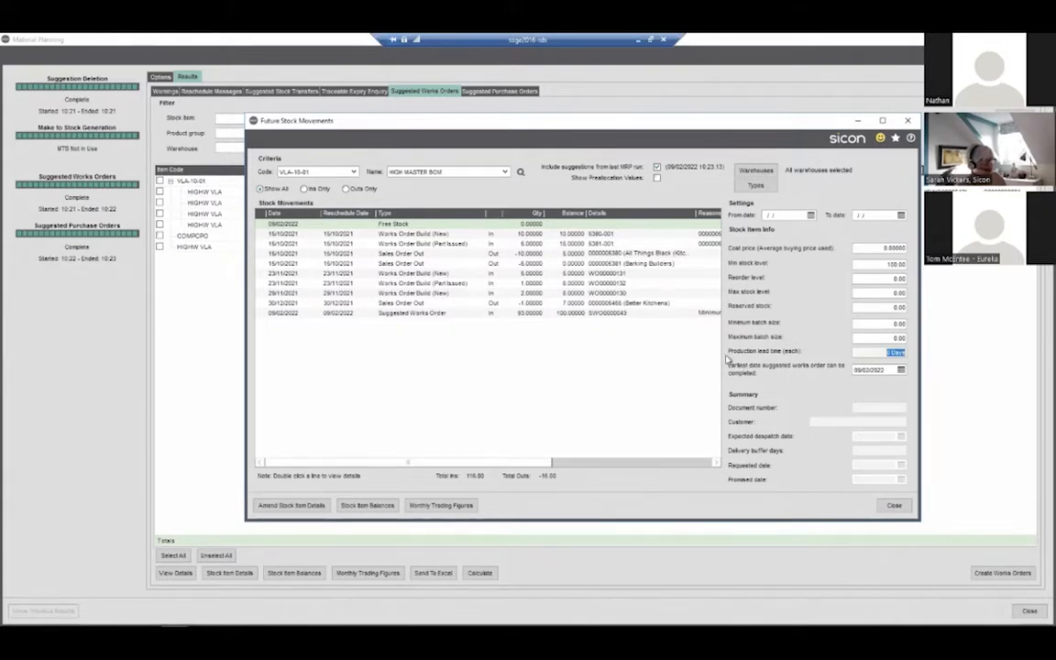
# - Examine VLA-10-01's future stock movements line by line, from the works order builds and sales orders to the suggested works order
pyautogui.click(413, 235)
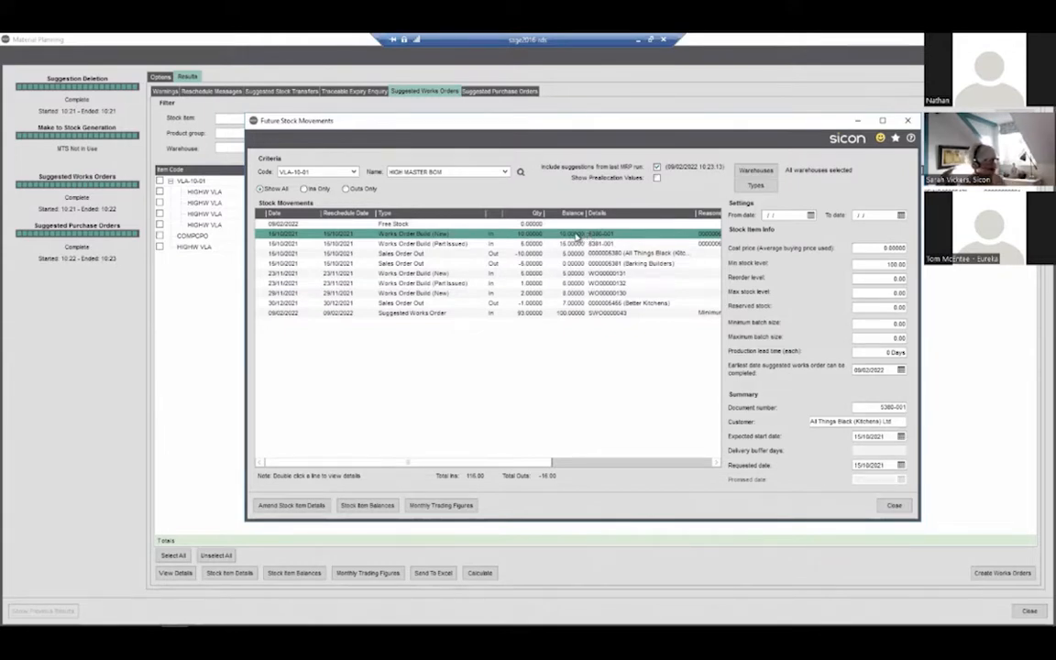
pyautogui.click(408, 243)
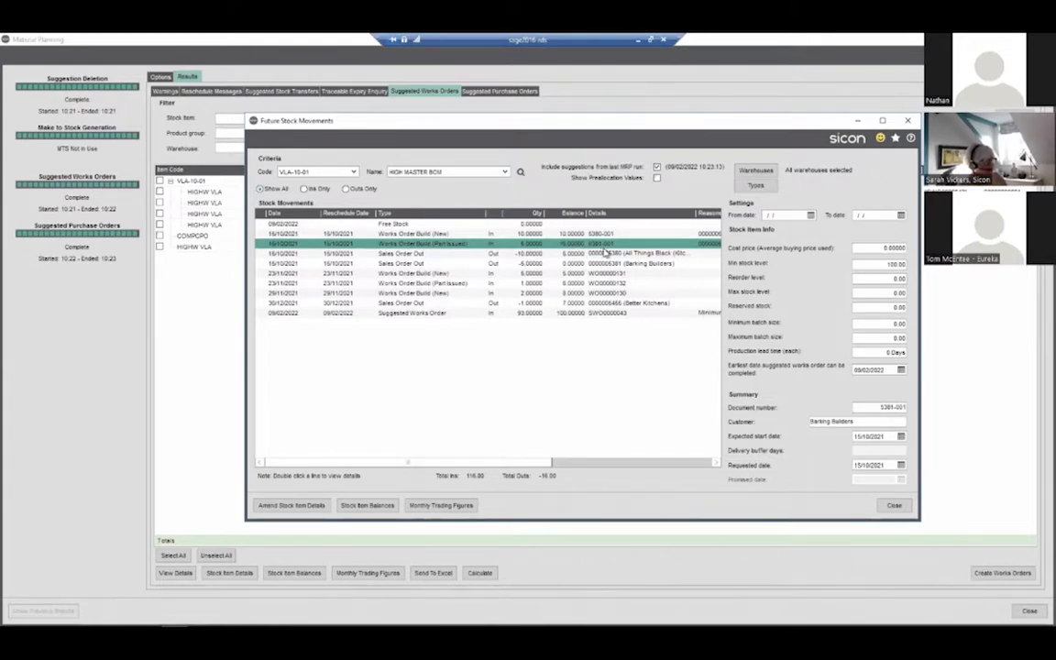
pyautogui.click(403, 253)
pyautogui.click(417, 264)
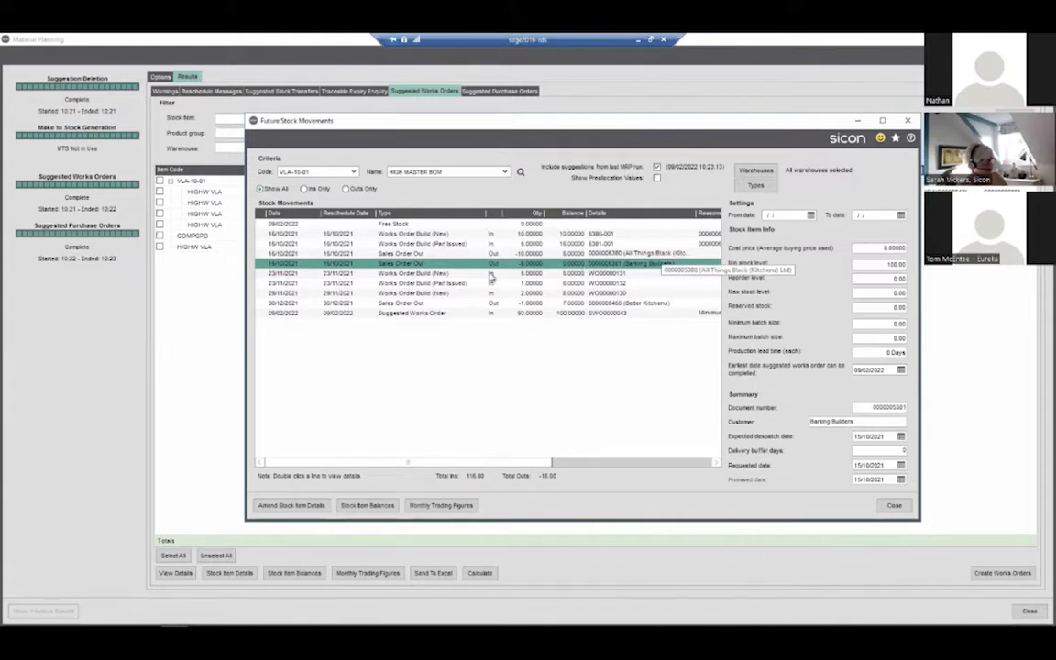
pyautogui.click(429, 273)
pyautogui.click(437, 283)
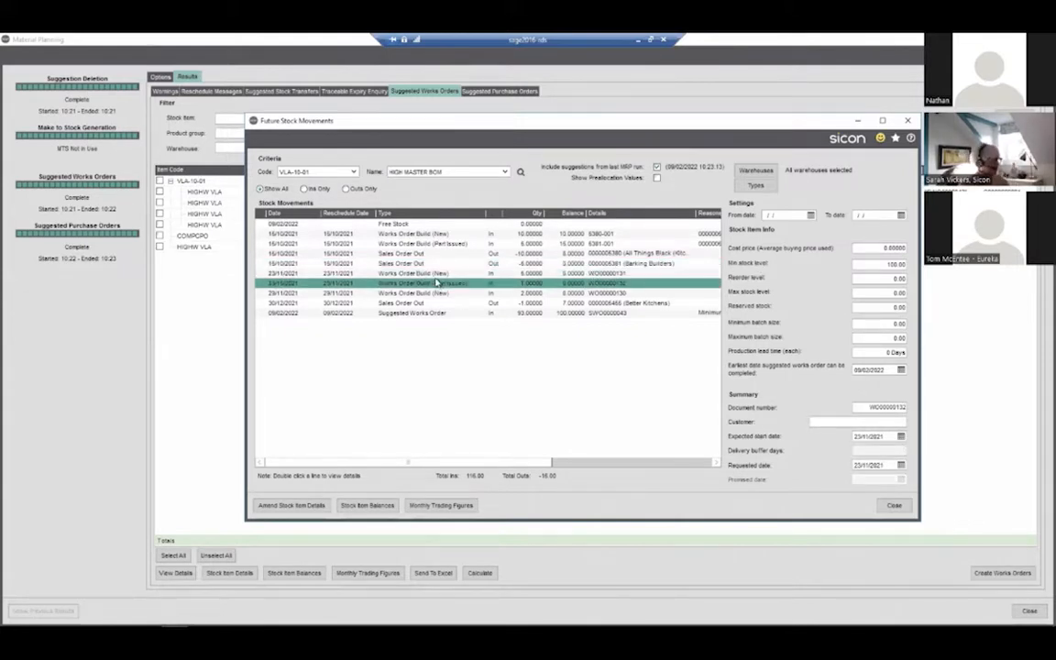
pyautogui.click(550, 314)
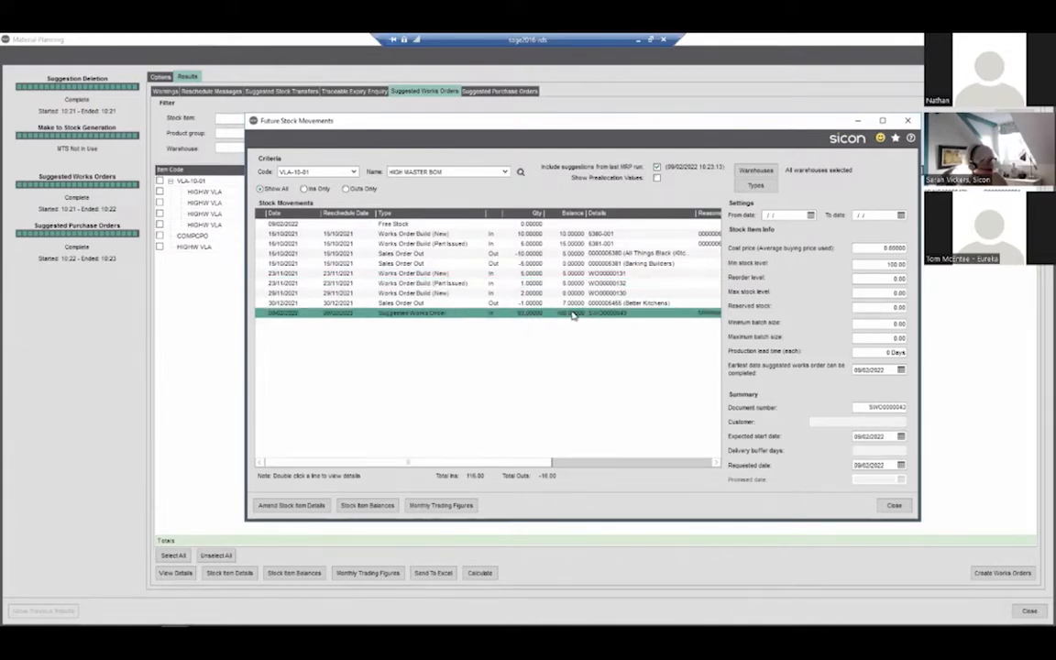
# - Check VLA-10-01's minimum stock level and close its future stock movements
pyautogui.click(869, 263)
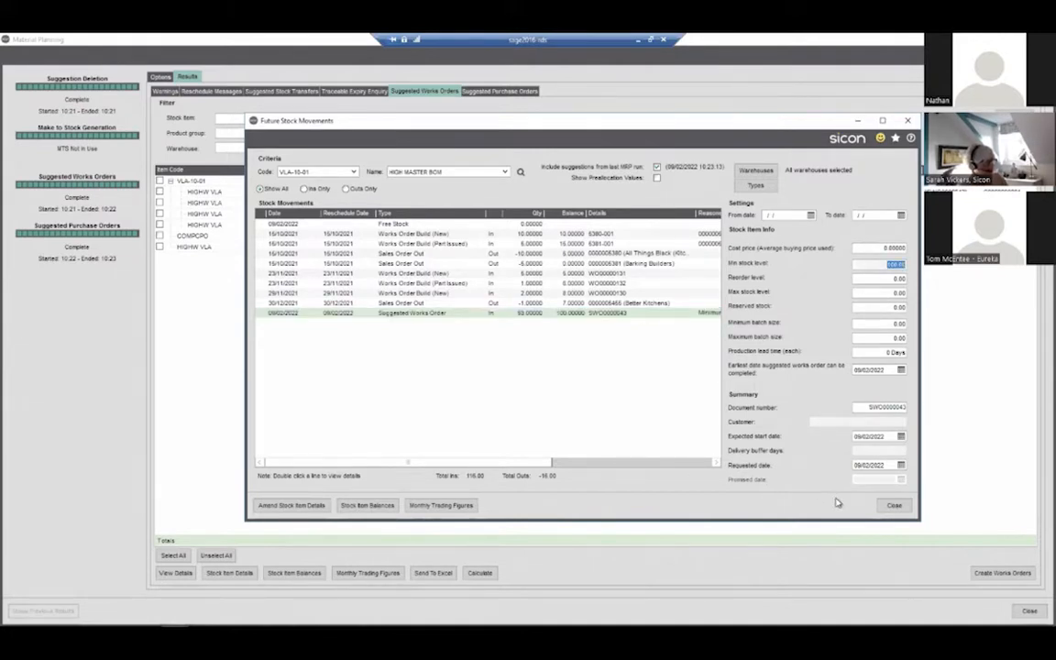
pyautogui.click(893, 505)
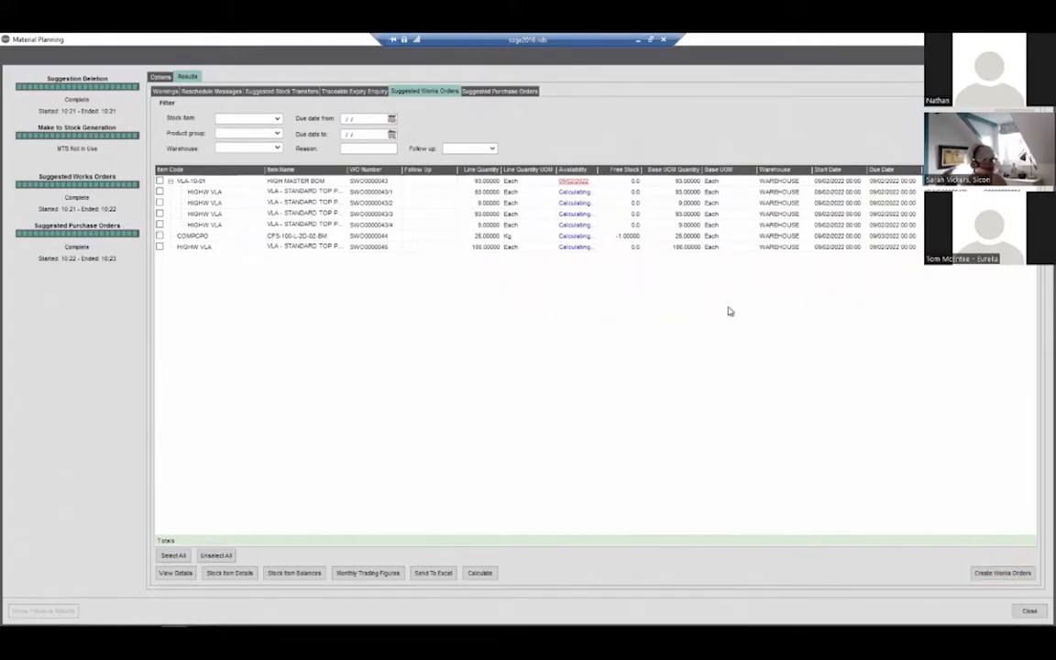
# - View the suggested purchase order lines and check the supplier part numbers for ACS/TOASTER and ACS/ESPRESSO
pyautogui.click(490, 94)
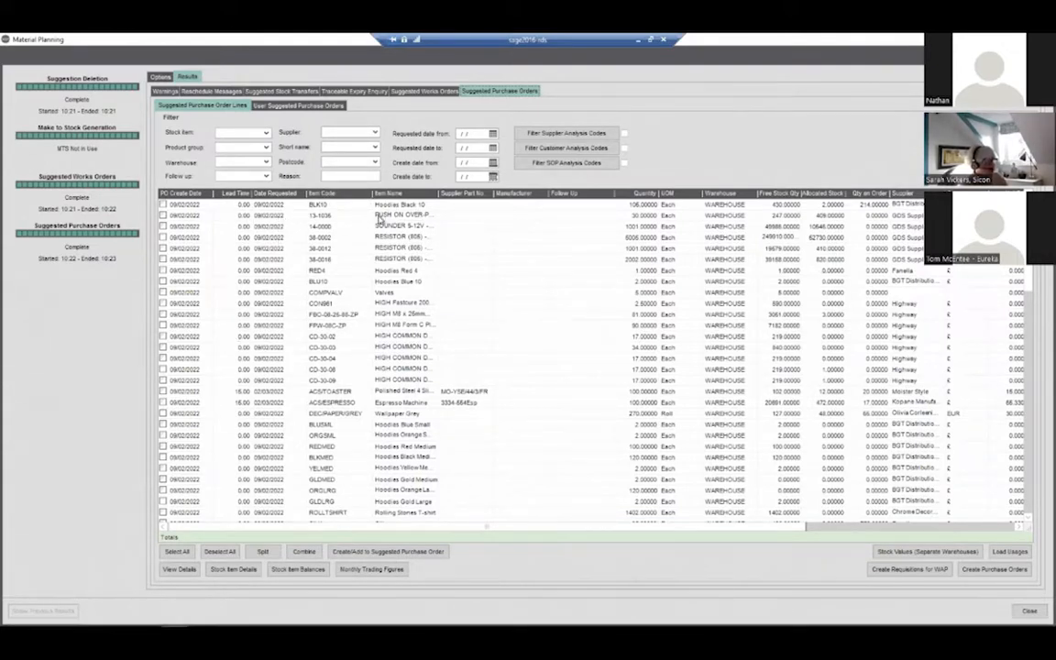
pyautogui.click(482, 392)
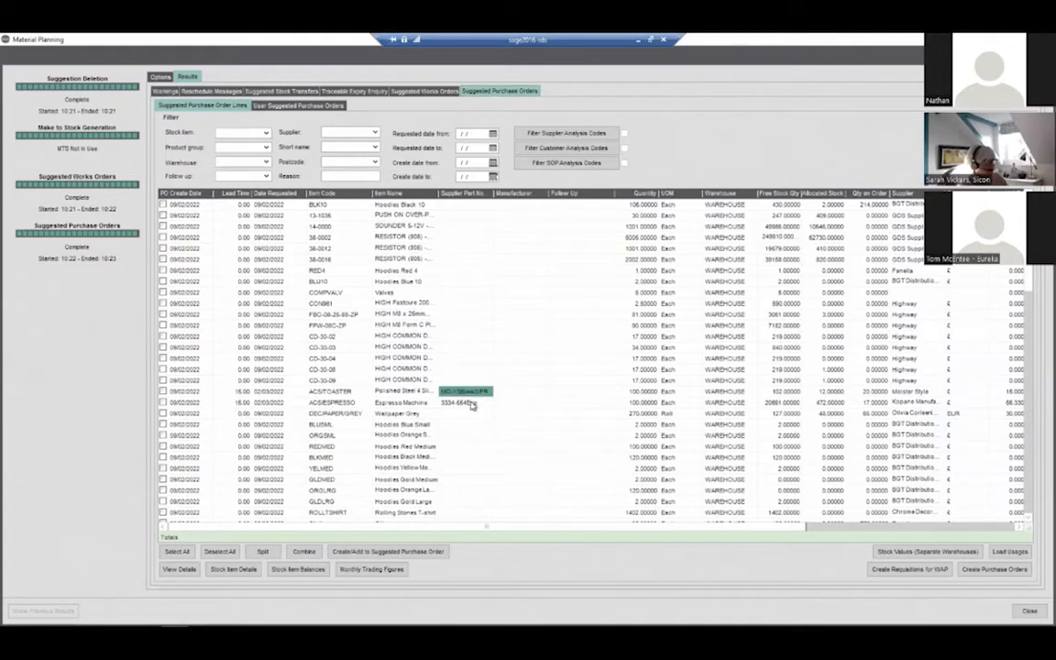
pyautogui.click(467, 404)
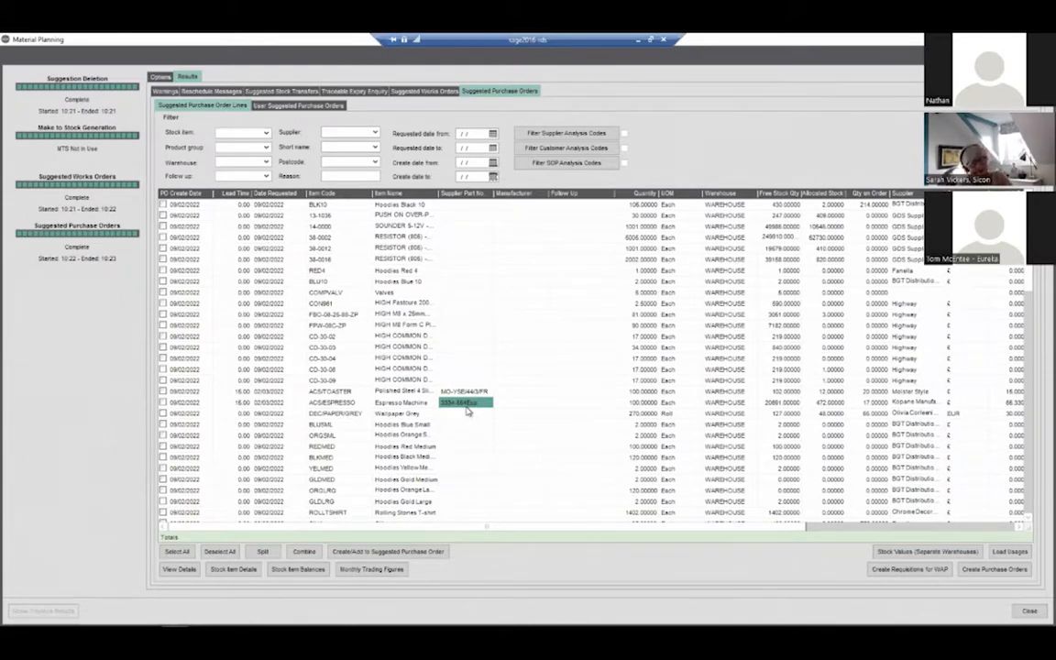
pyautogui.click(470, 392)
pyautogui.click(471, 403)
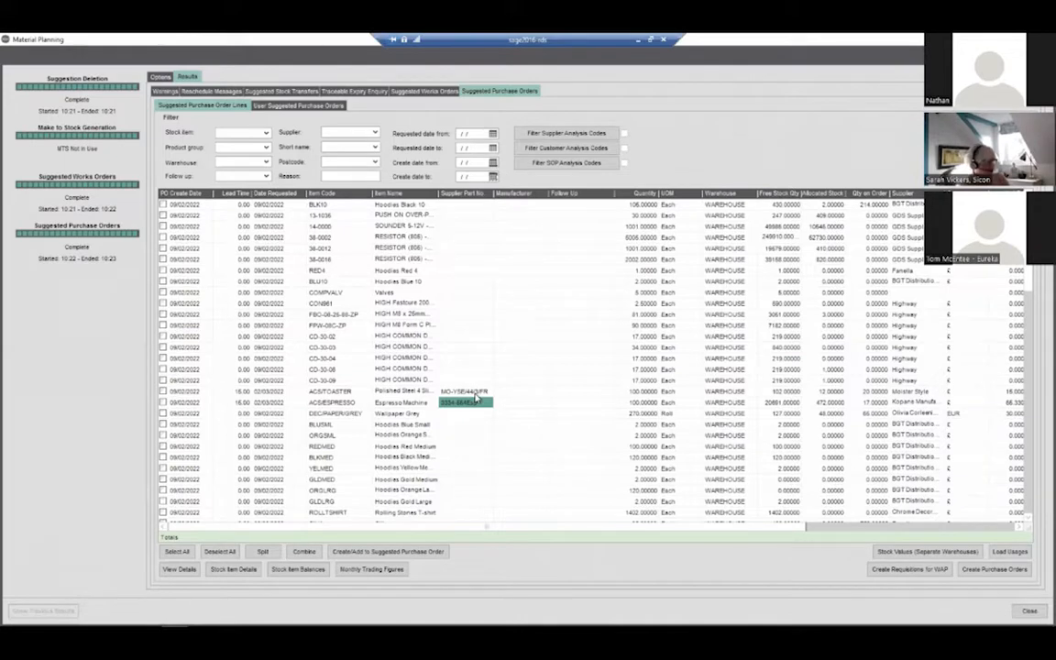
# - Review the suggested order quantities on several purchase order lines, from Hoodies Black 10 down to CD-30-02
pyautogui.click(643, 205)
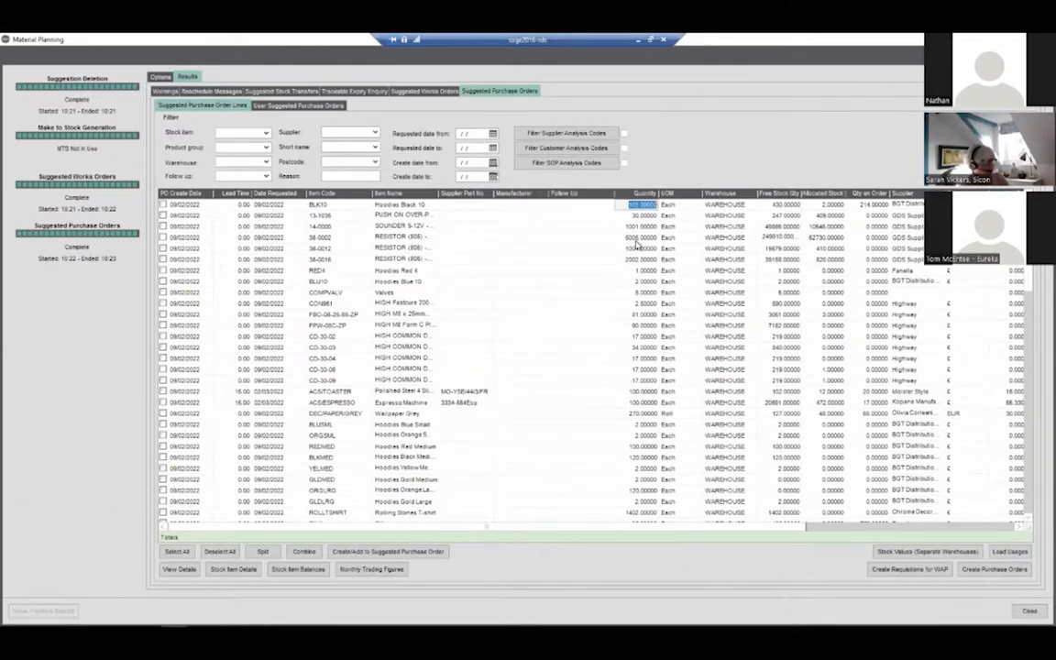
pyautogui.click(636, 239)
pyautogui.click(636, 271)
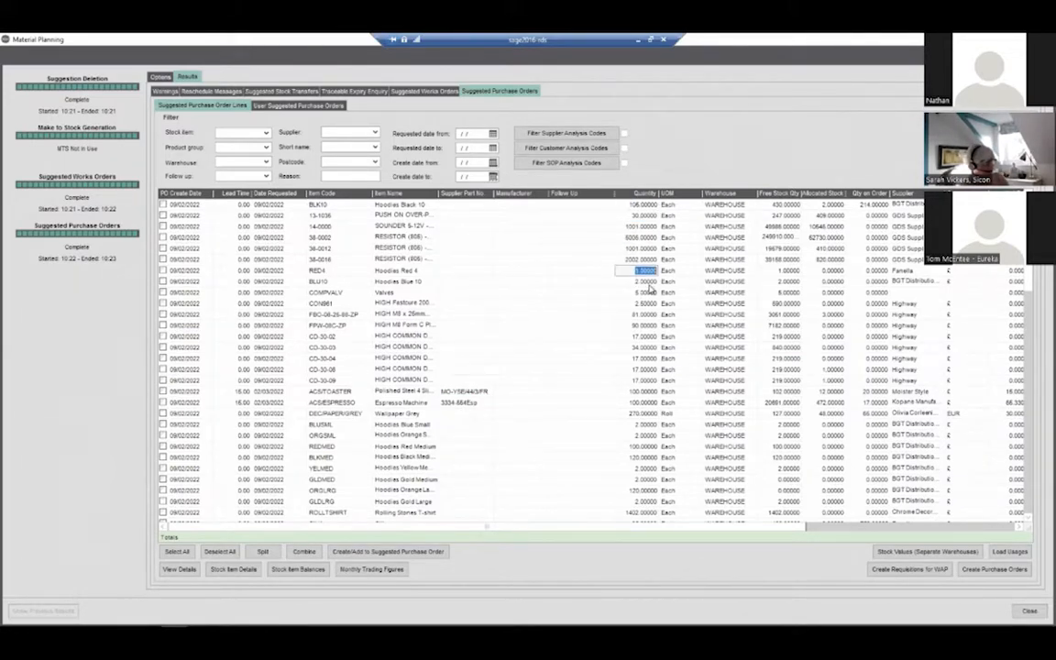
pyautogui.click(643, 302)
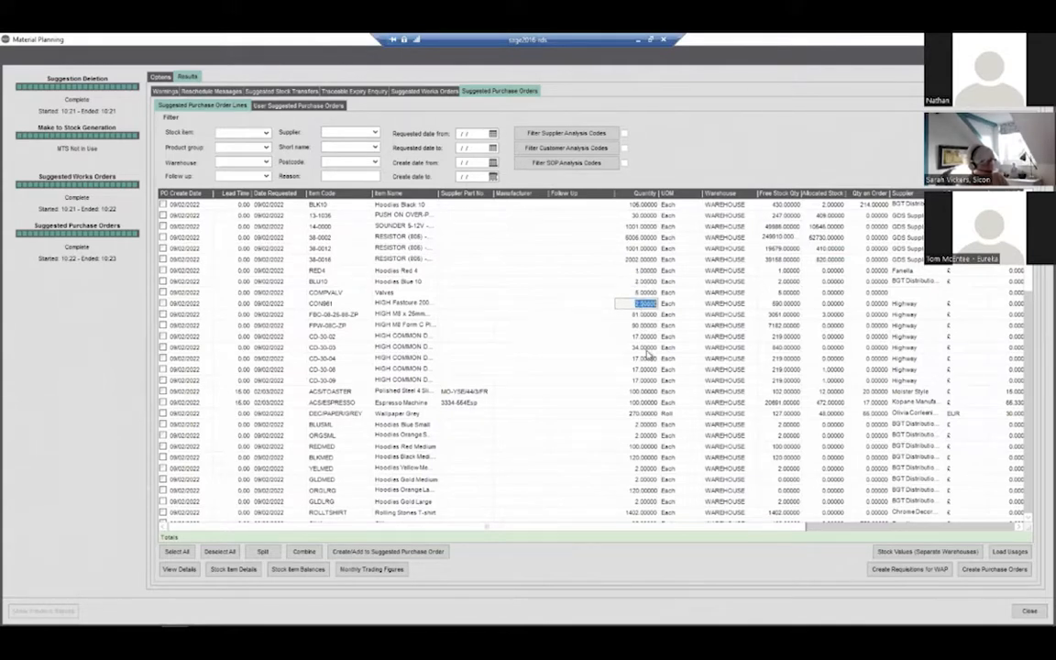
pyautogui.click(645, 336)
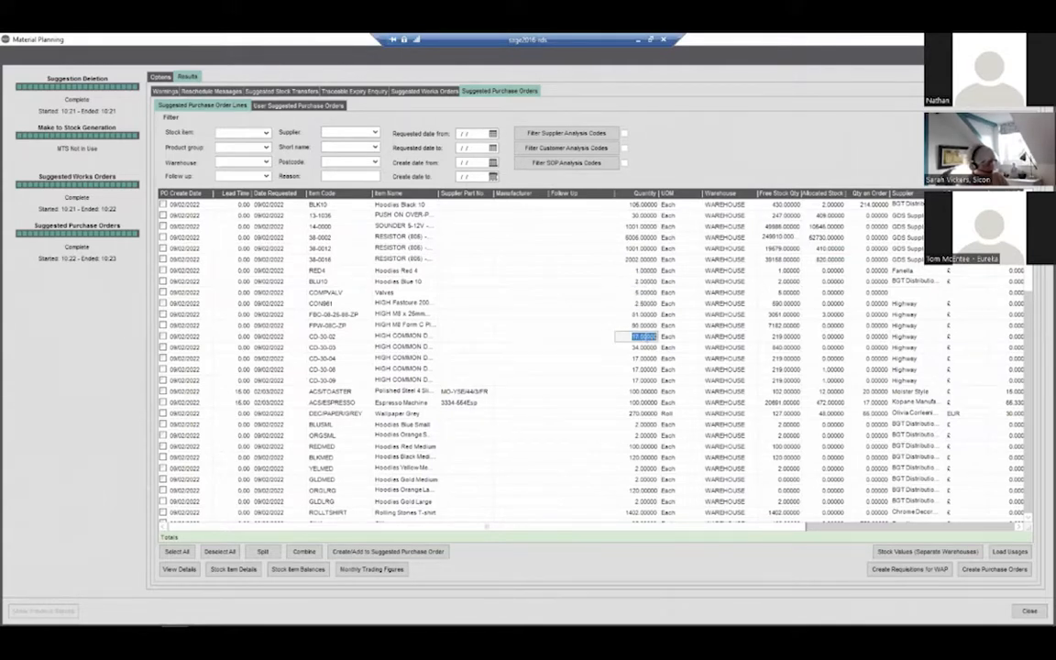
# - Check the stock item balances and movement history for washer FPW-08C-ZP, and return to the suggested purchase order lines
pyautogui.click(644, 325)
pyautogui.hscroll(3, 779, 506)
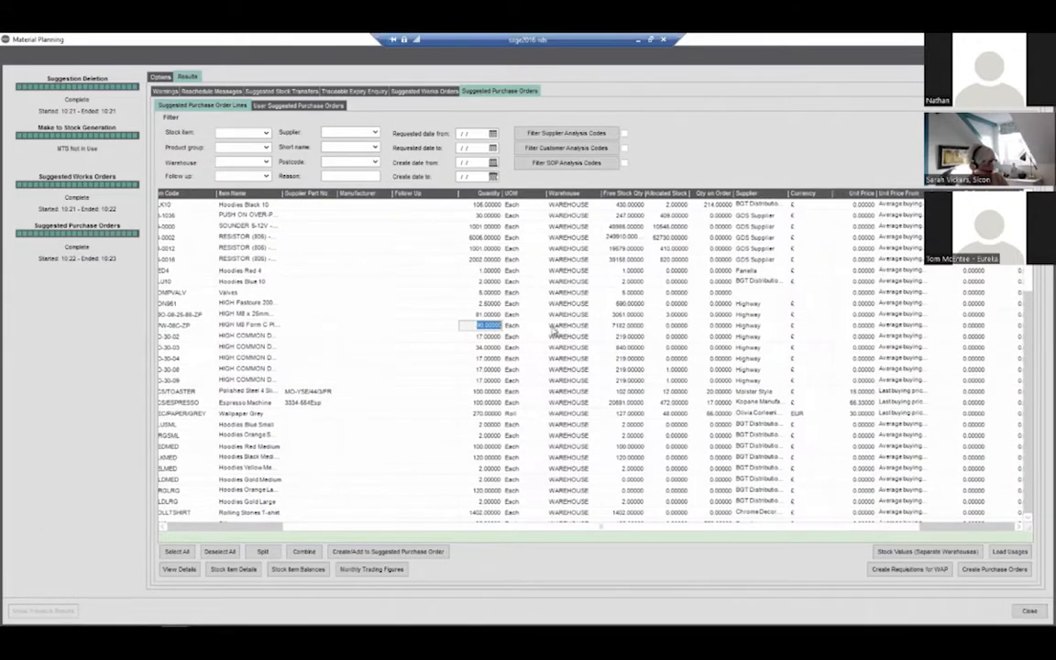
pyautogui.click(299, 569)
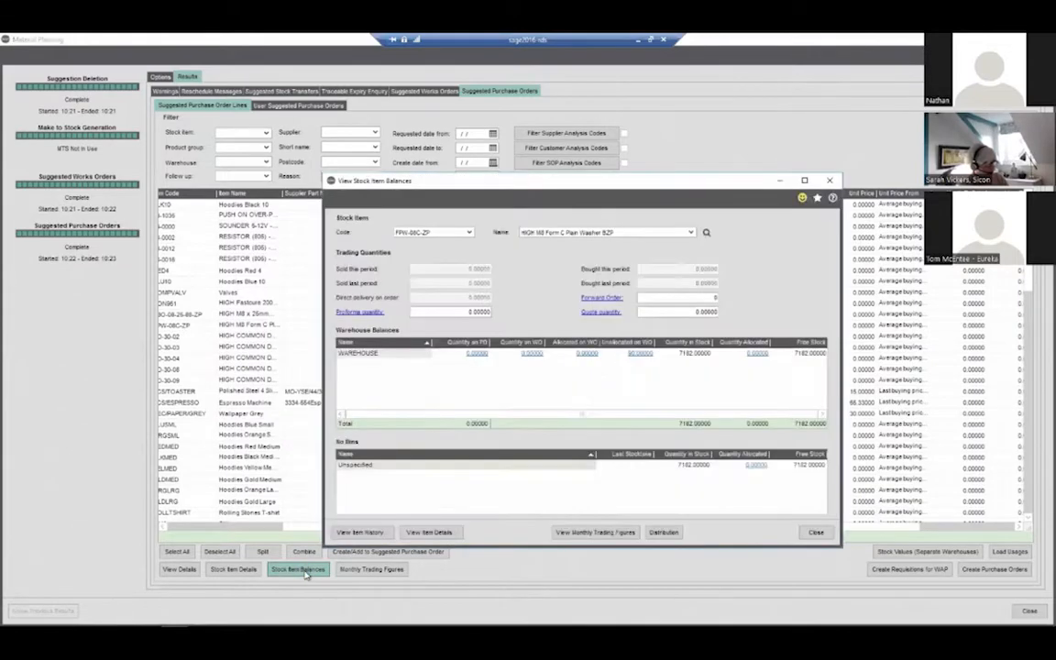
pyautogui.click(365, 533)
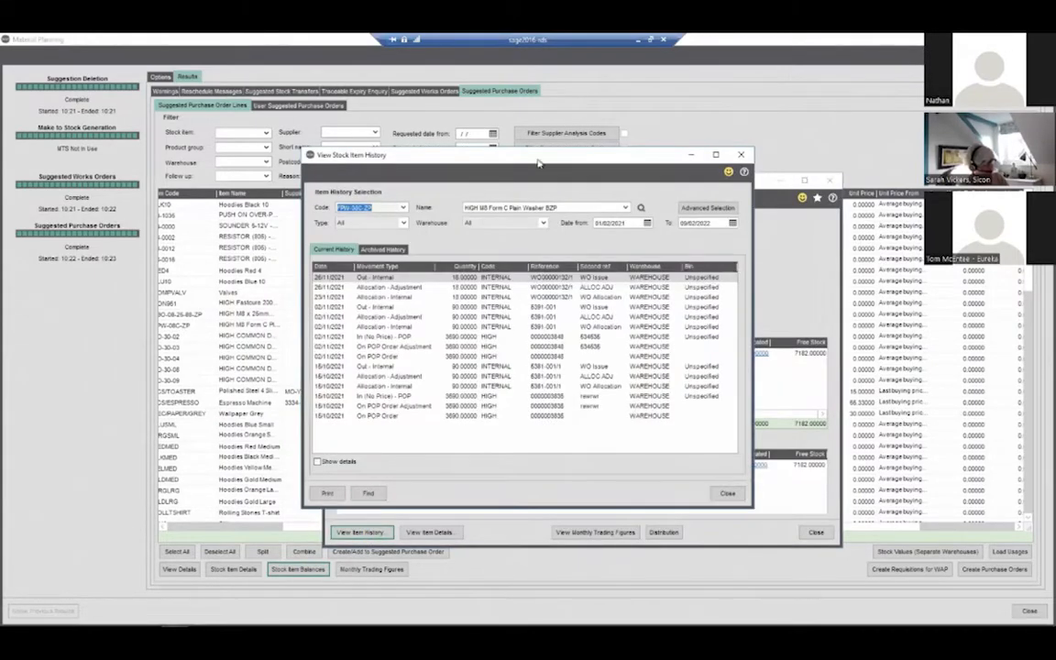
pyautogui.moveTo(585, 154); pyautogui.dragTo(723, 147)
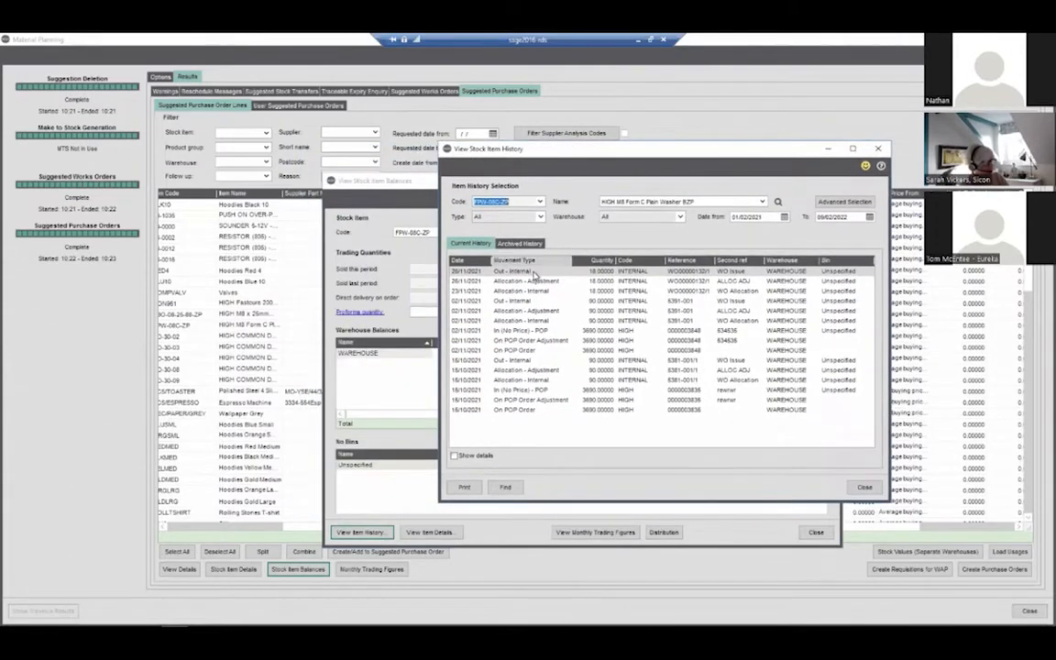
pyautogui.click(538, 281)
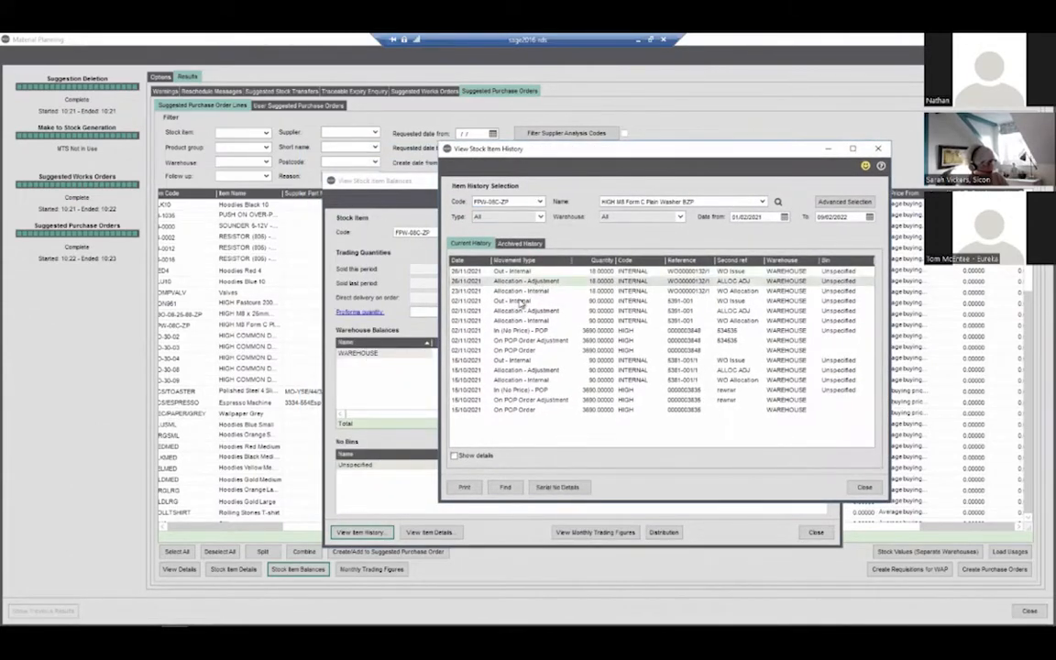
pyautogui.click(525, 274)
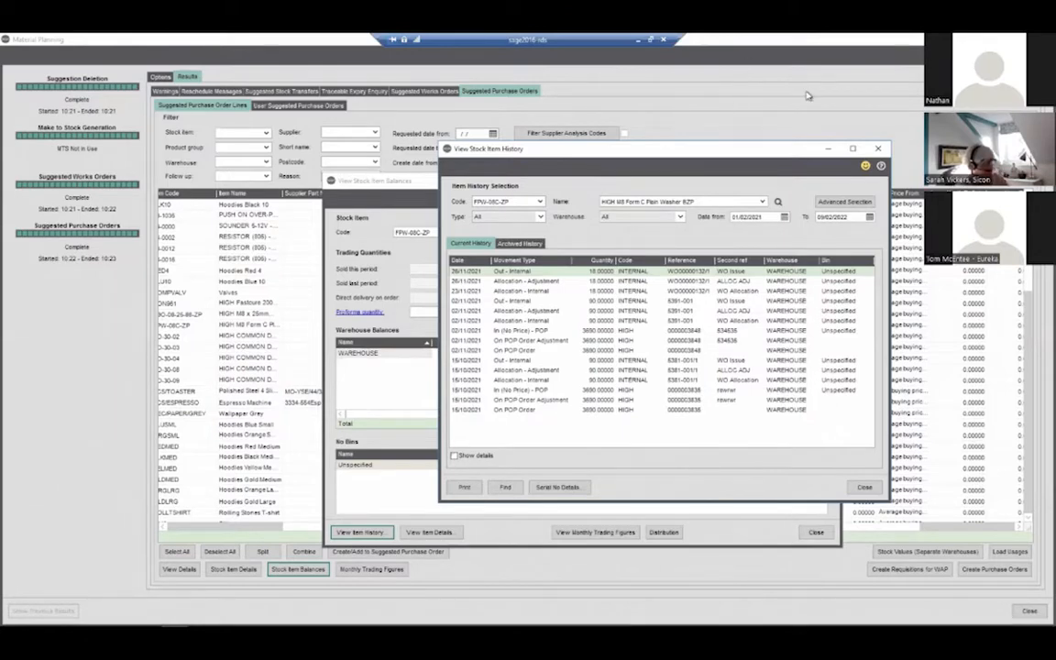
pyautogui.click(878, 148)
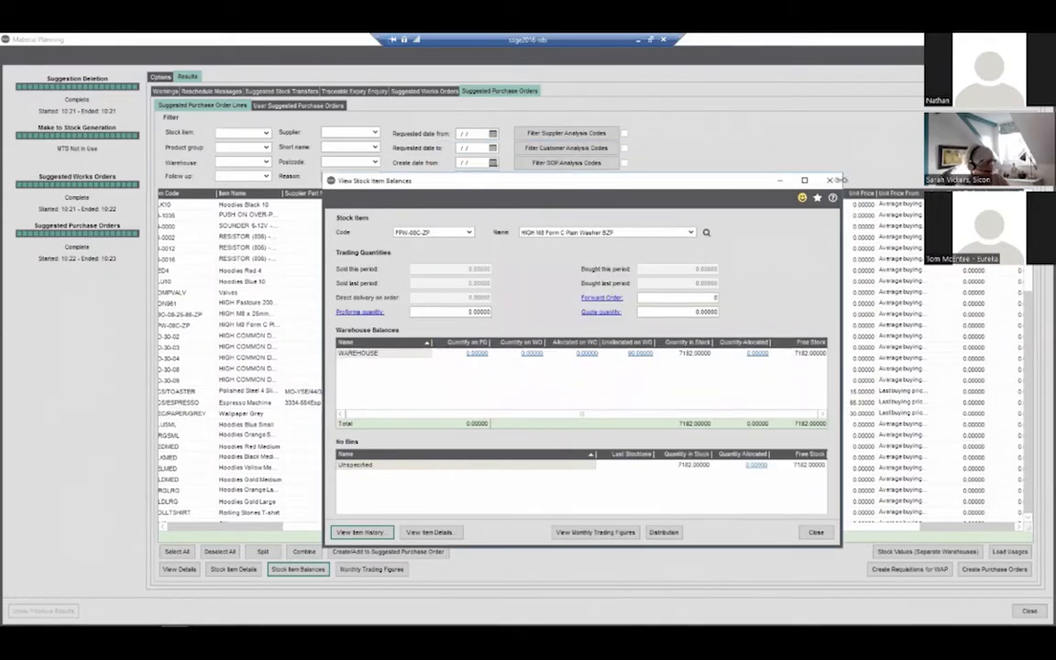
pyautogui.click(831, 182)
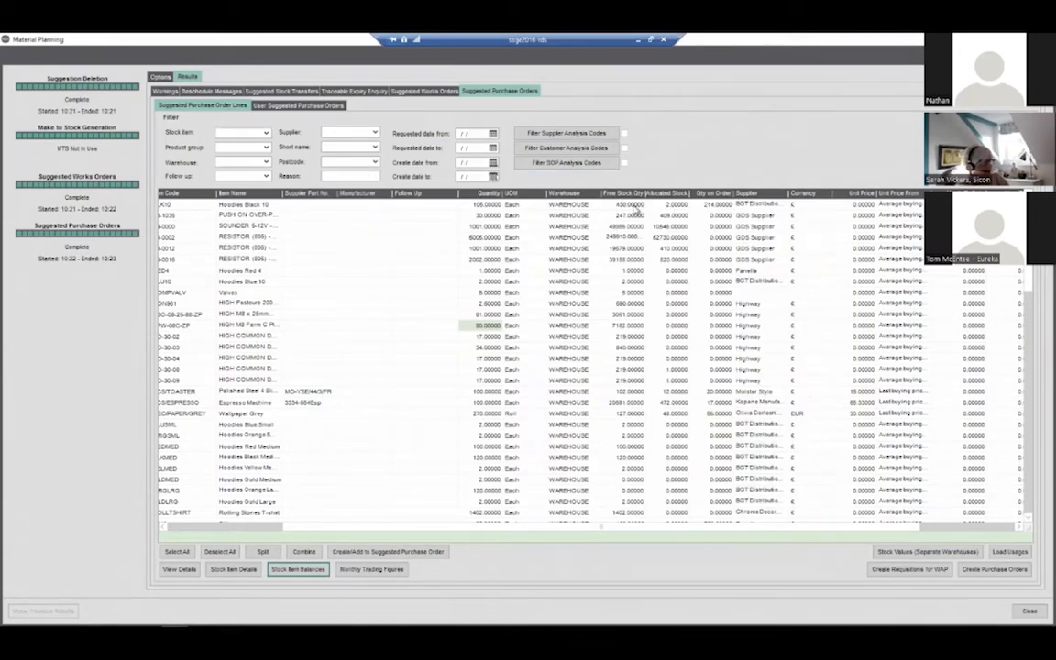
# - Browse the available suppliers for the Hoodies Black 10 line and select BGT Dist
pyautogui.click(767, 209)
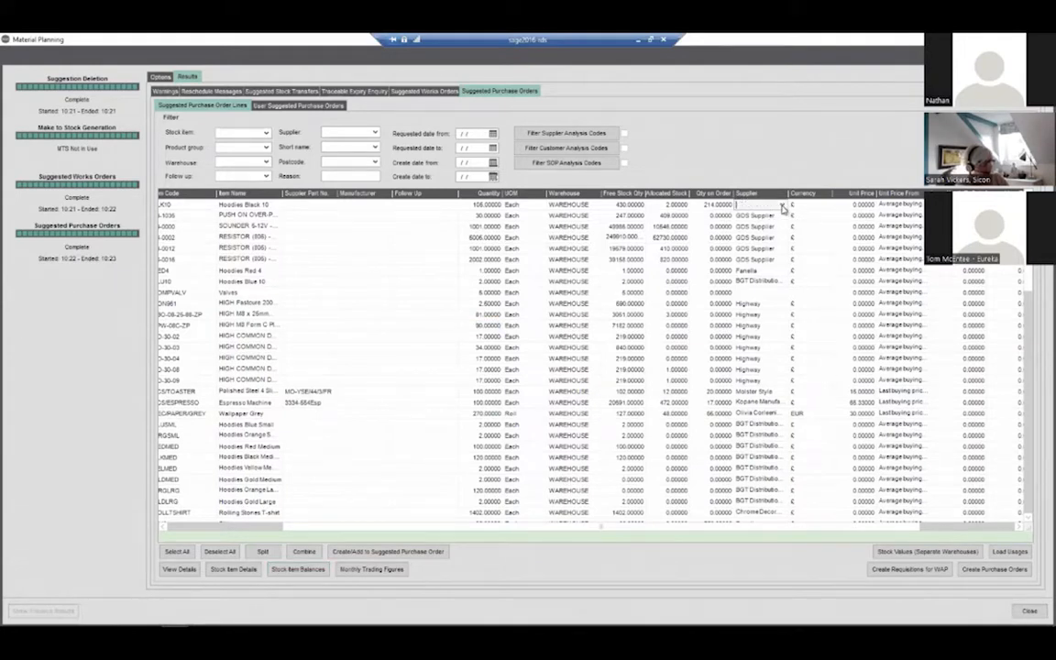
pyautogui.click(782, 206)
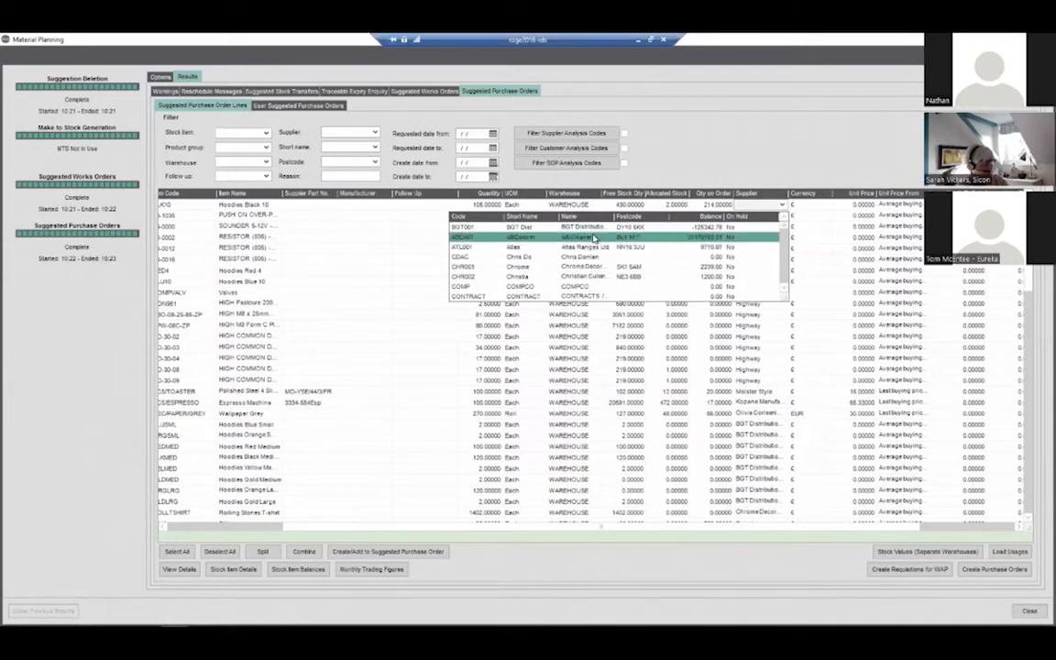
pyautogui.click(783, 288)
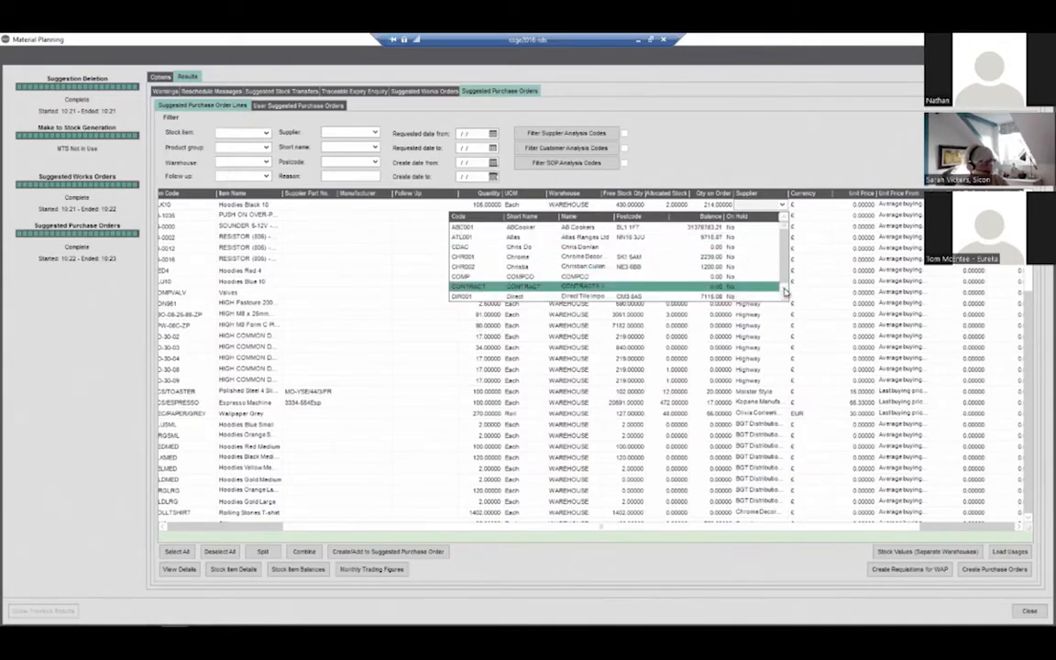
pyautogui.click(783, 289)
pyautogui.click(783, 218)
pyautogui.click(784, 218)
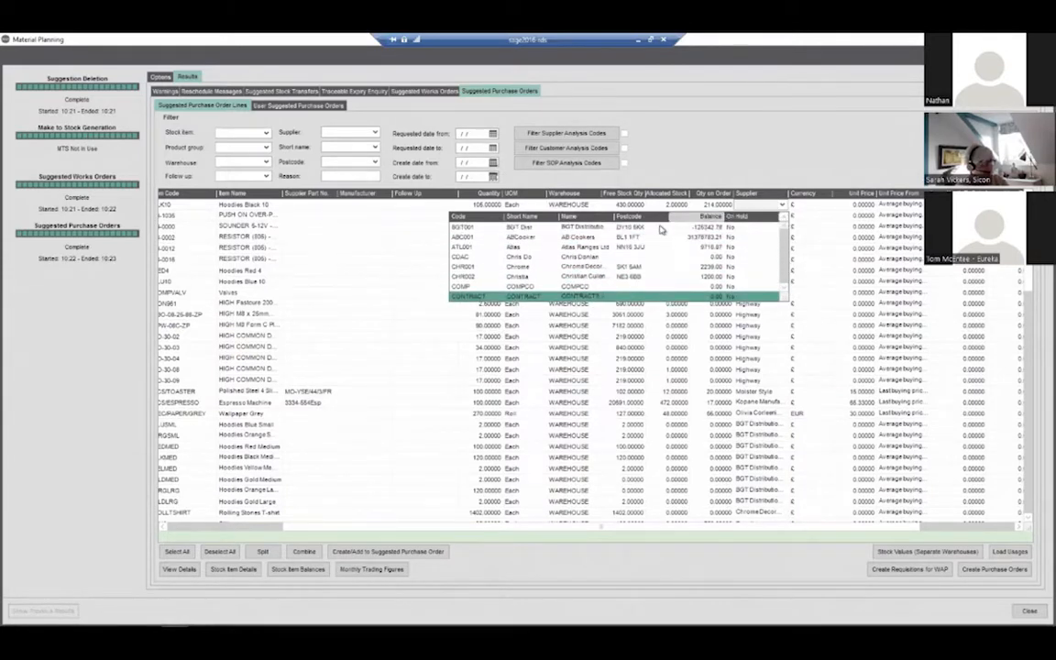
pyautogui.click(658, 227)
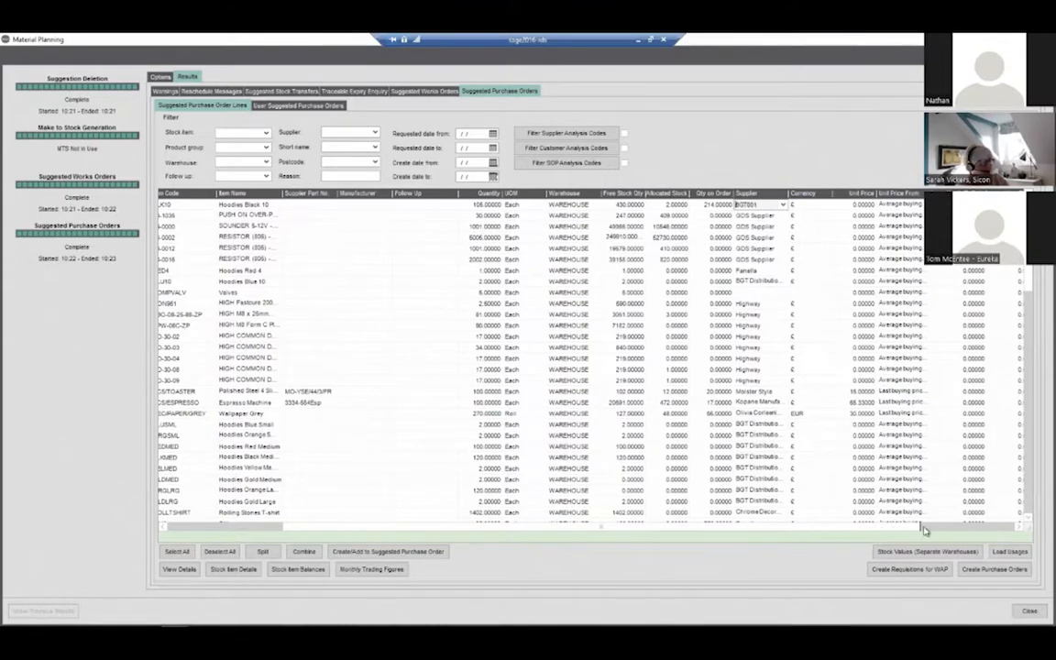
# - Load the usages for the suggested purchase order lines and check the Espresso Machine's month-to-date figure
pyautogui.moveTo(918, 528); pyautogui.dragTo(1012, 532)
pyautogui.click(1009, 556)
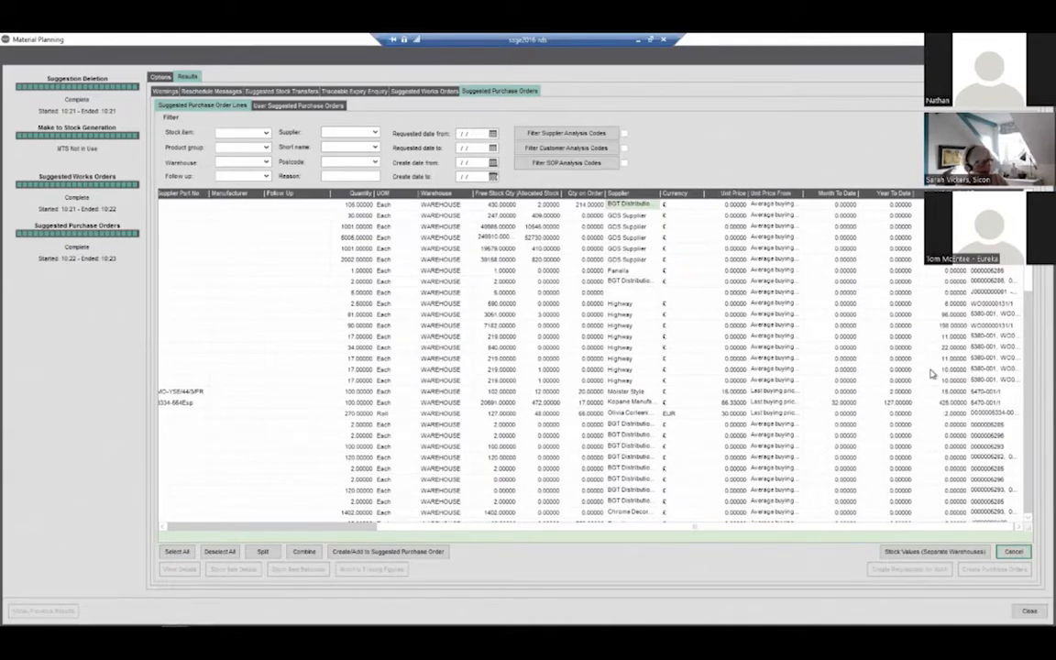
pyautogui.scroll(-3, 1028, 281)
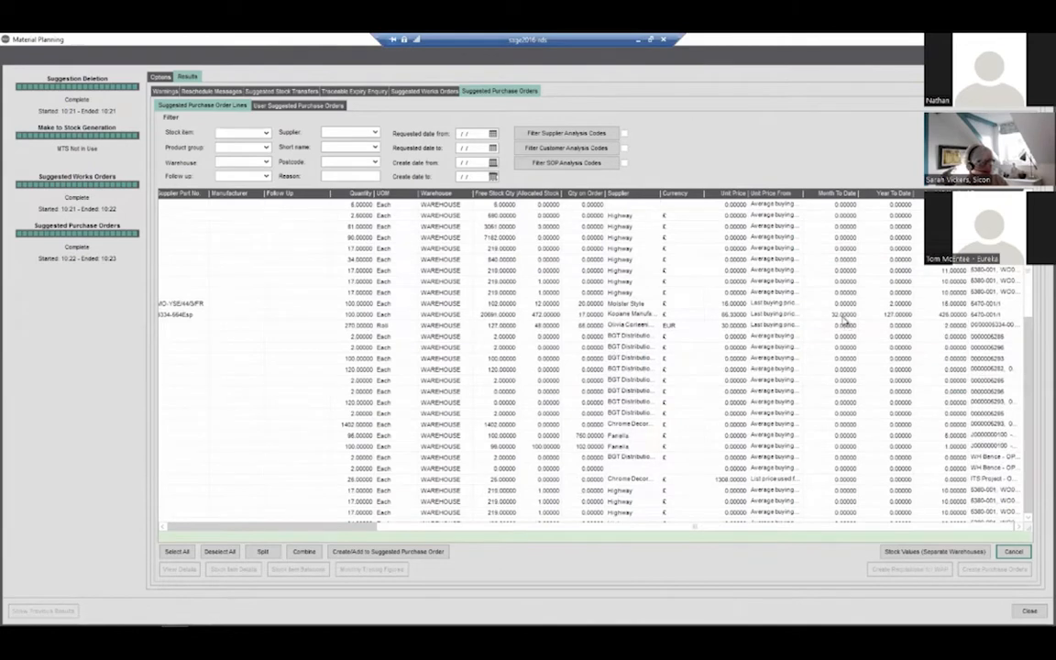
pyautogui.click(843, 316)
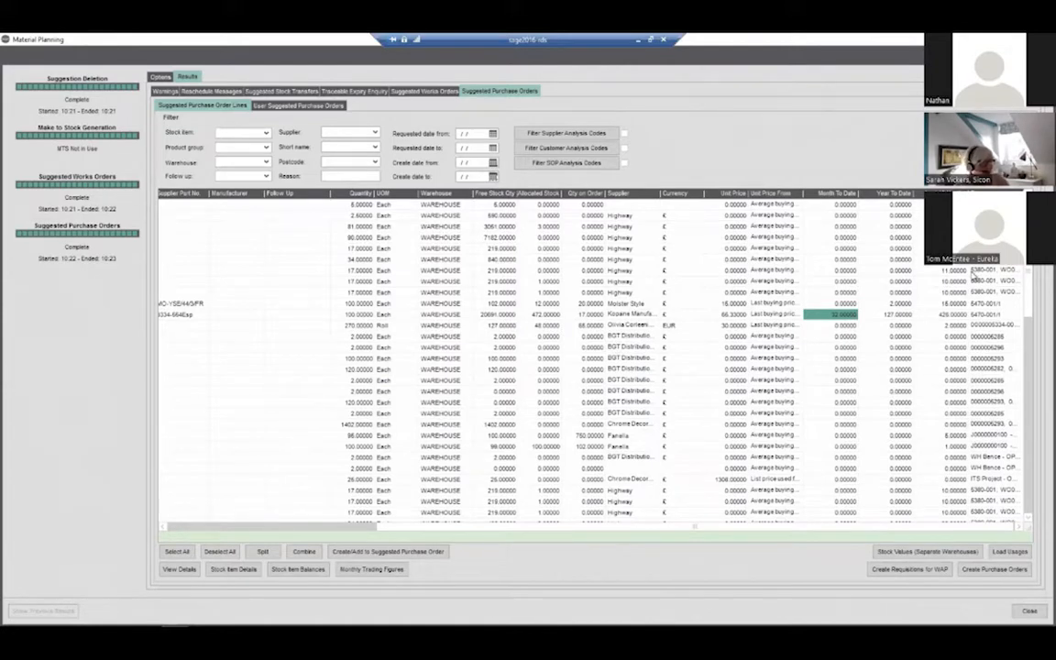
# - Trace the Espresso Machine's suggested purchase order into its future stock movements and examine the works order usage, purchase order and operation lines
pyautogui.click(994, 315)
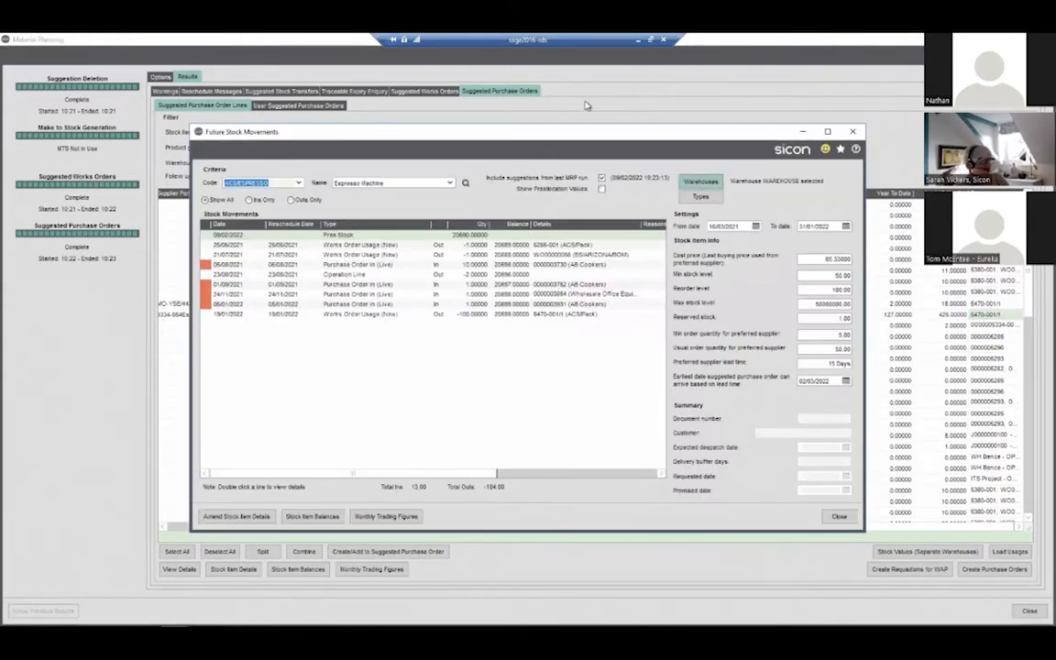
pyautogui.moveTo(563, 131); pyautogui.dragTo(602, 117)
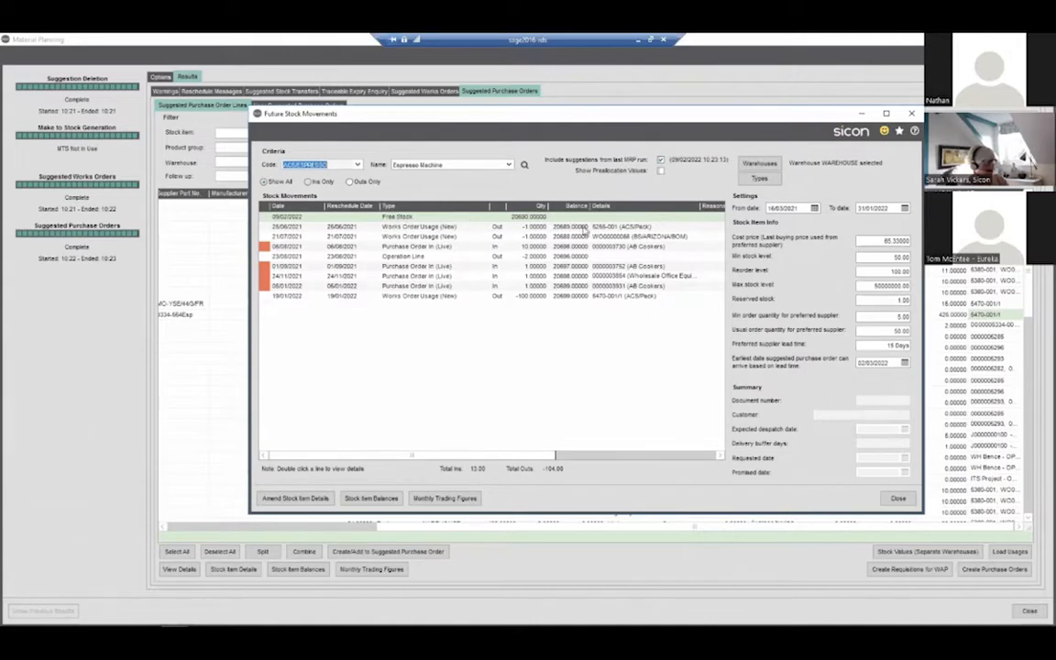
pyautogui.click(404, 257)
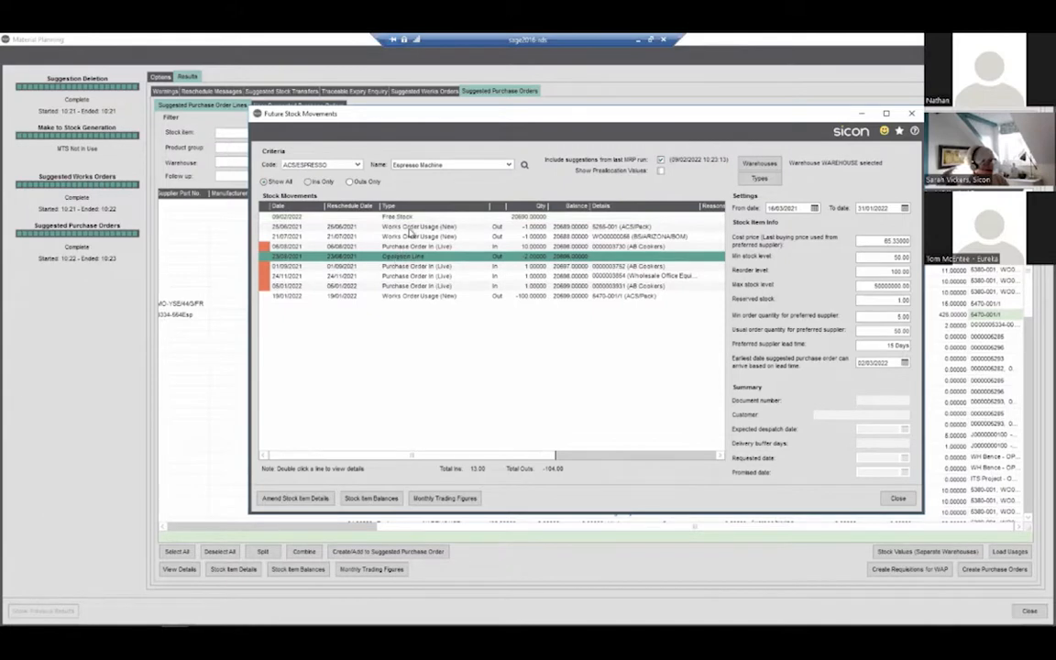
pyautogui.click(409, 227)
pyautogui.click(408, 236)
pyautogui.click(405, 245)
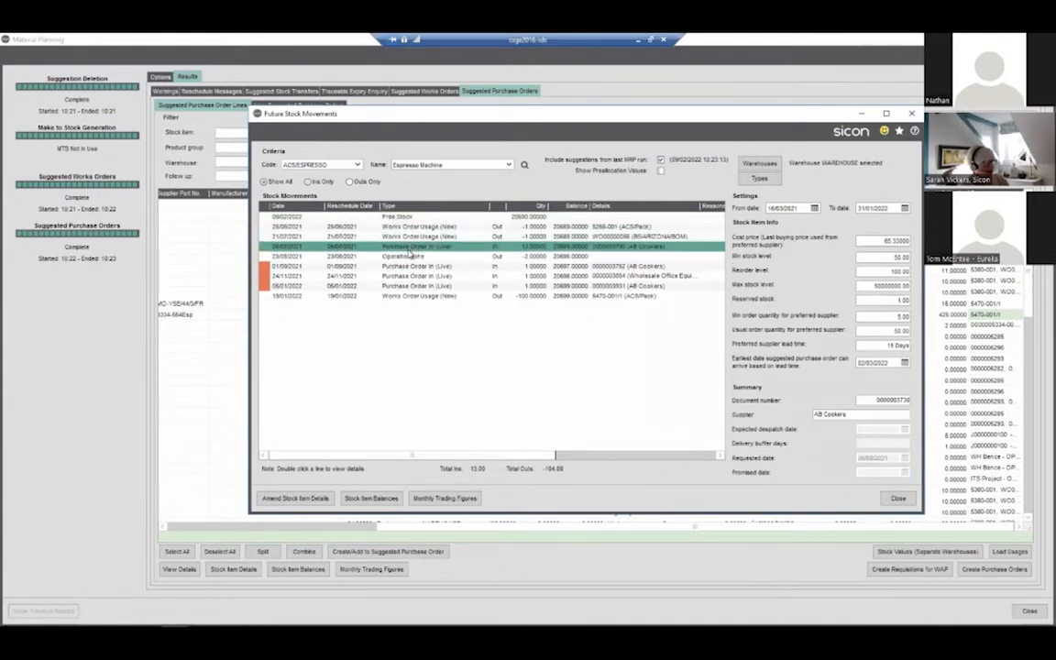
pyautogui.click(396, 258)
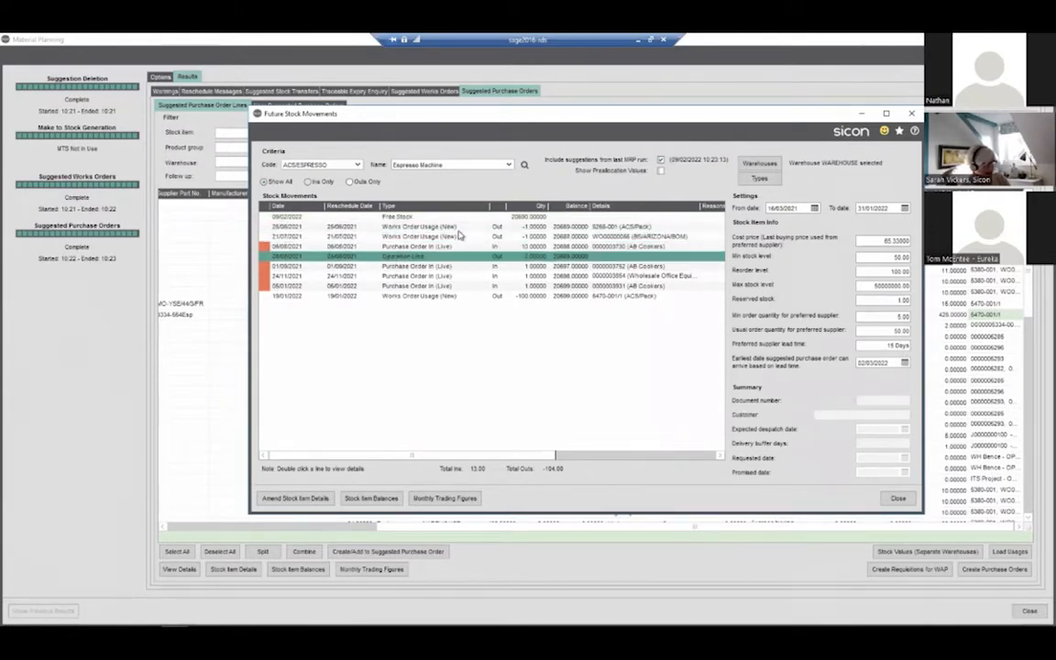
pyautogui.click(427, 245)
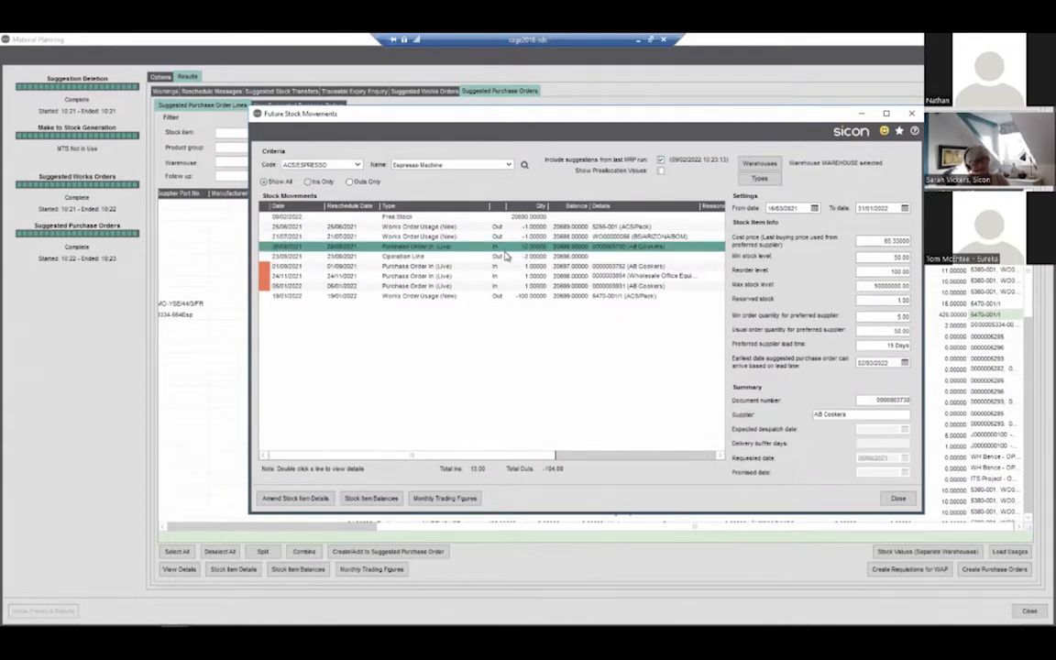
# - Check the red-flagged live purchase orders among the Espresso Machine's future stock movements
pyautogui.click(266, 275)
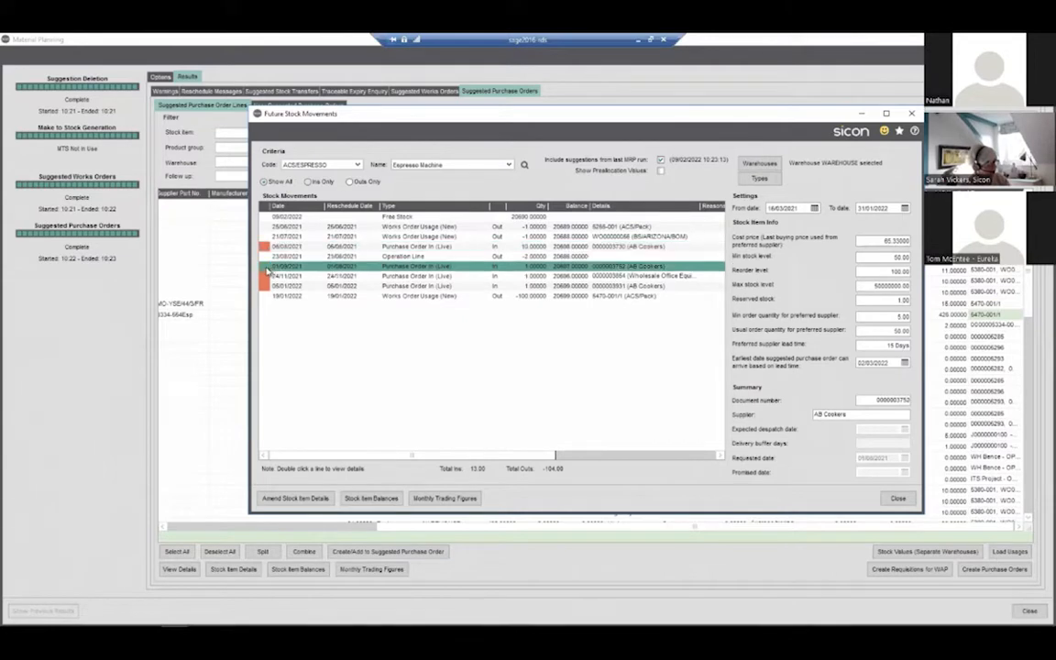
pyautogui.click(264, 285)
pyautogui.click(266, 275)
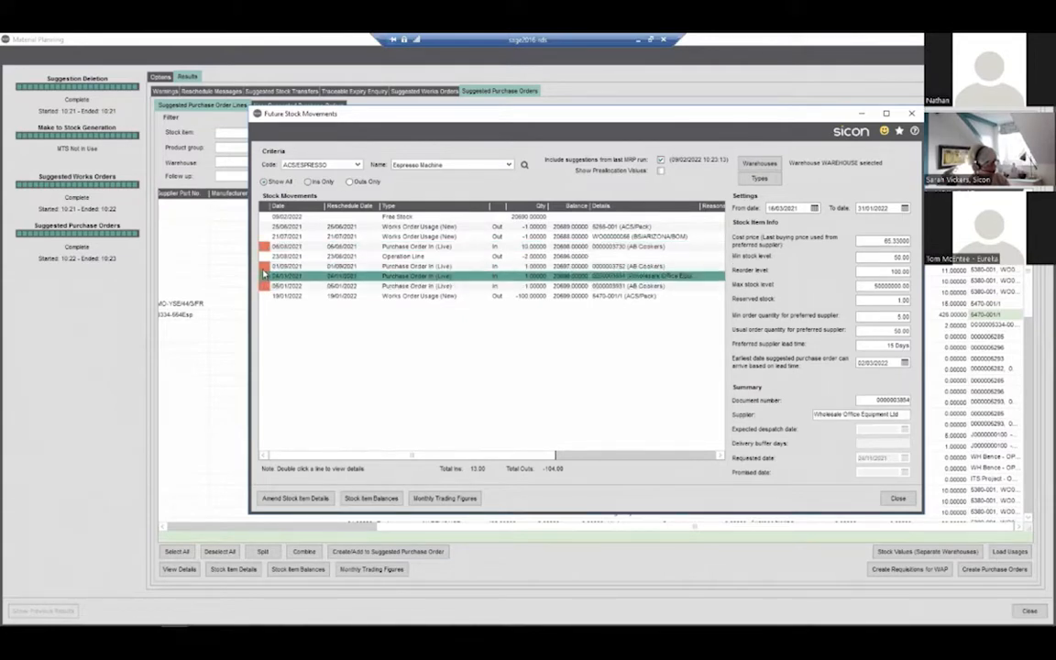
pyautogui.click(266, 266)
pyautogui.click(265, 246)
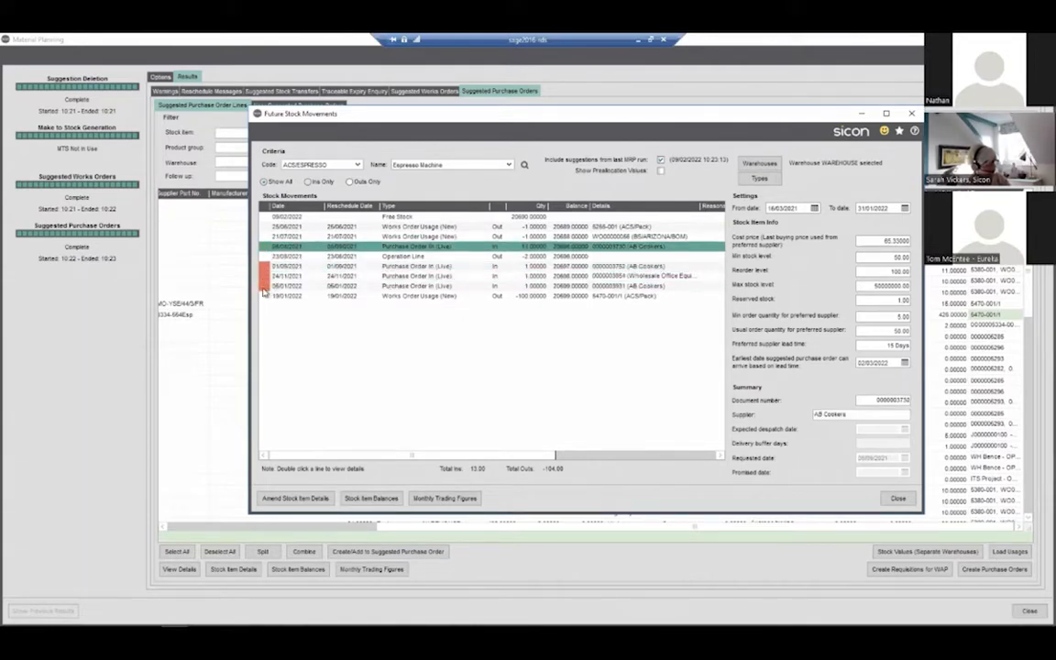
# - Inspect the last three live purchase orders in the Espresso Machine's future stock movements and return to the suggested purchase order lines
pyautogui.click(265, 285)
pyautogui.click(264, 274)
pyautogui.click(265, 266)
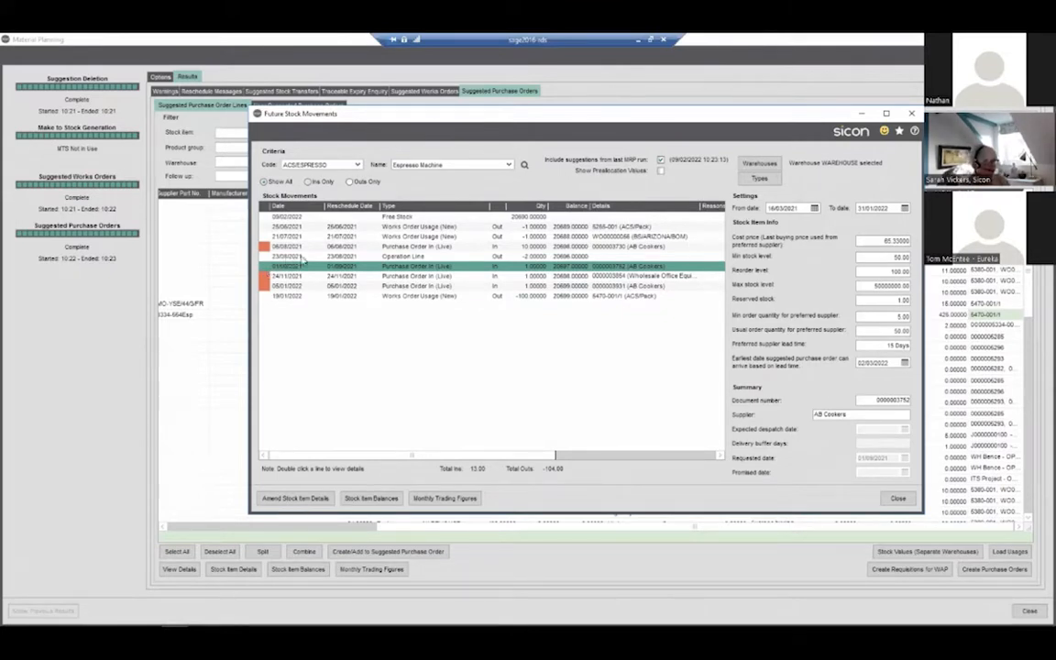
pyautogui.click(910, 114)
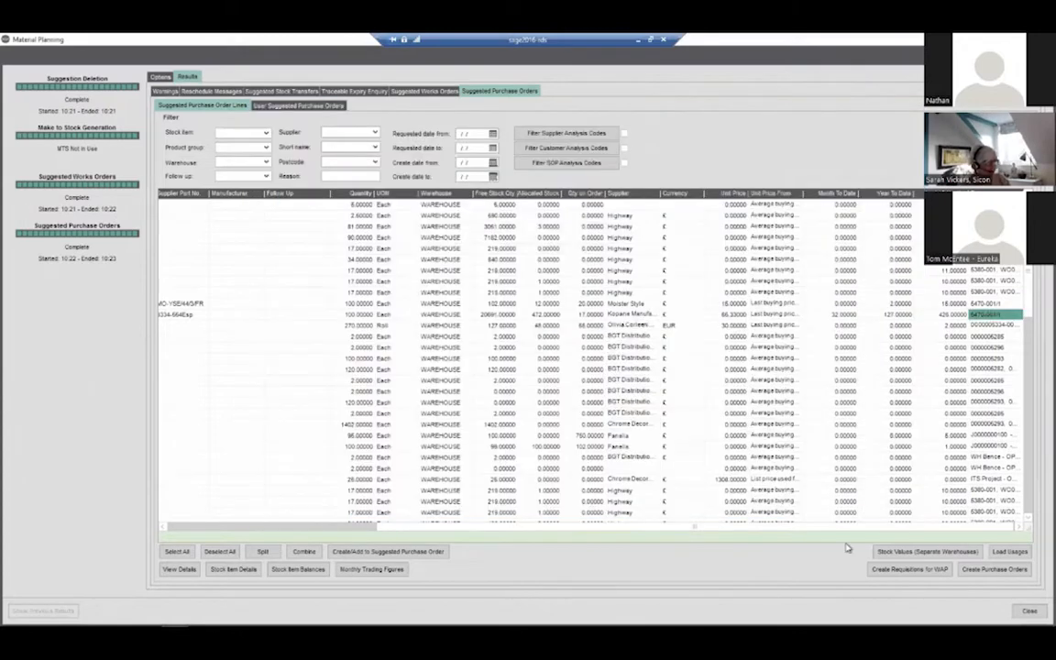
pyautogui.moveTo(804, 529); pyautogui.dragTo(532, 523)
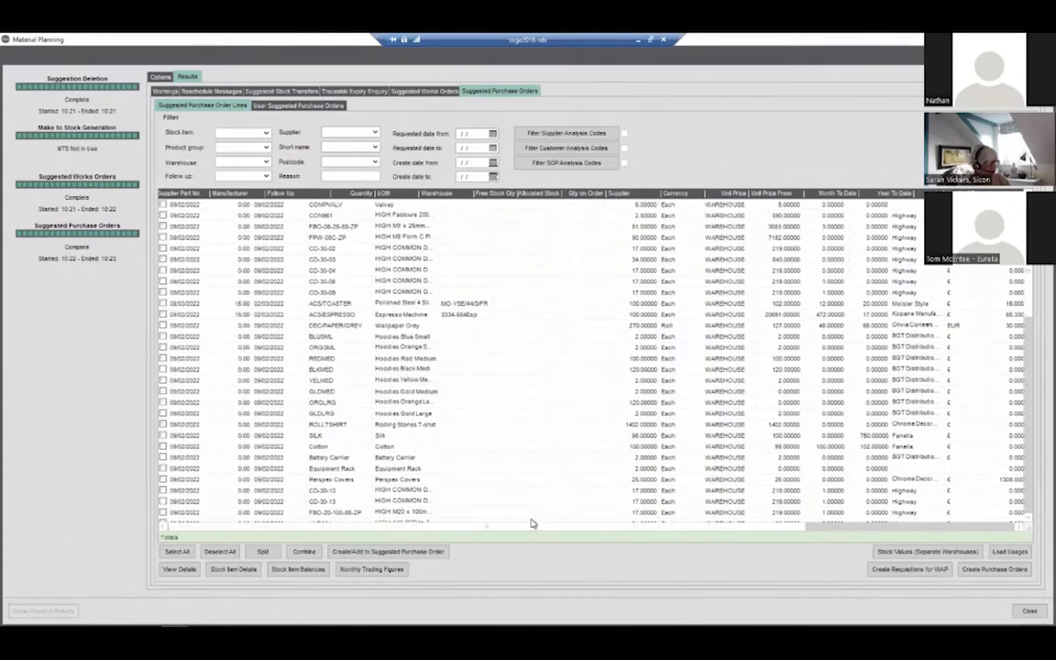
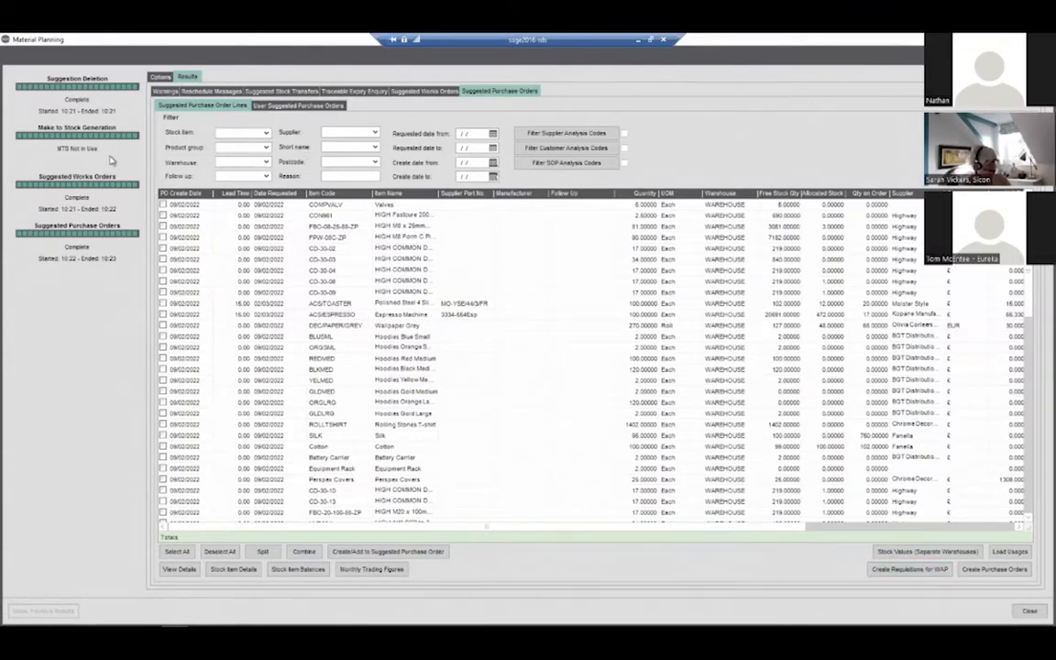
# - Select the suggested purchase order lines FBO-08-25-88-ZP, FPW-08C-ZP, CD-30-02, CD-30-04 and CD-30-09 from supplier Highway
pyautogui.click(163, 237)
pyautogui.click(162, 248)
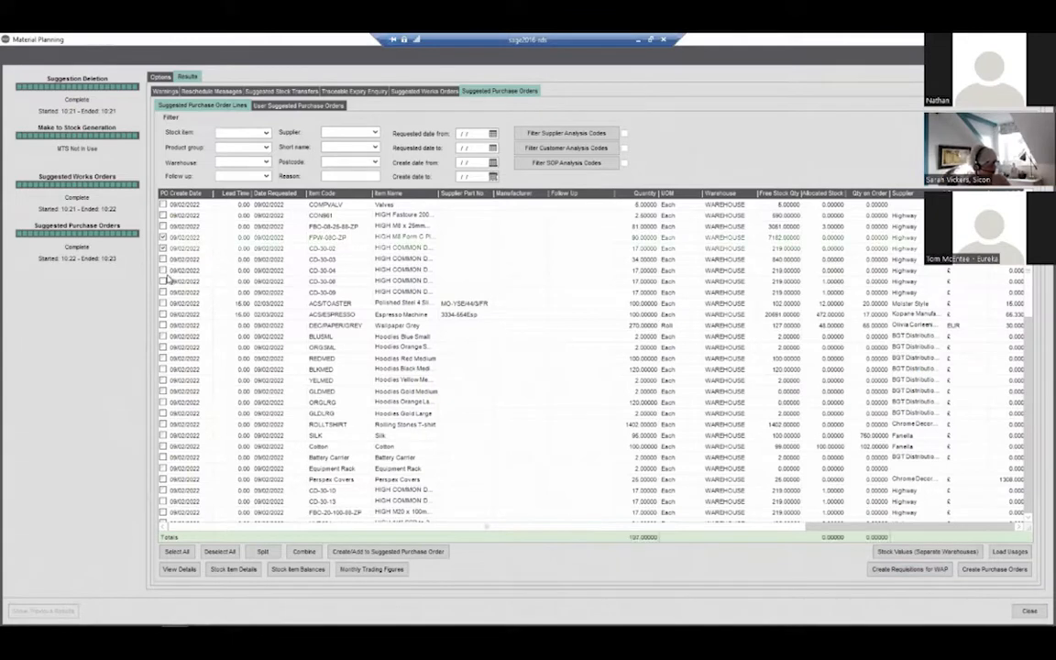
pyautogui.click(162, 269)
pyautogui.click(162, 225)
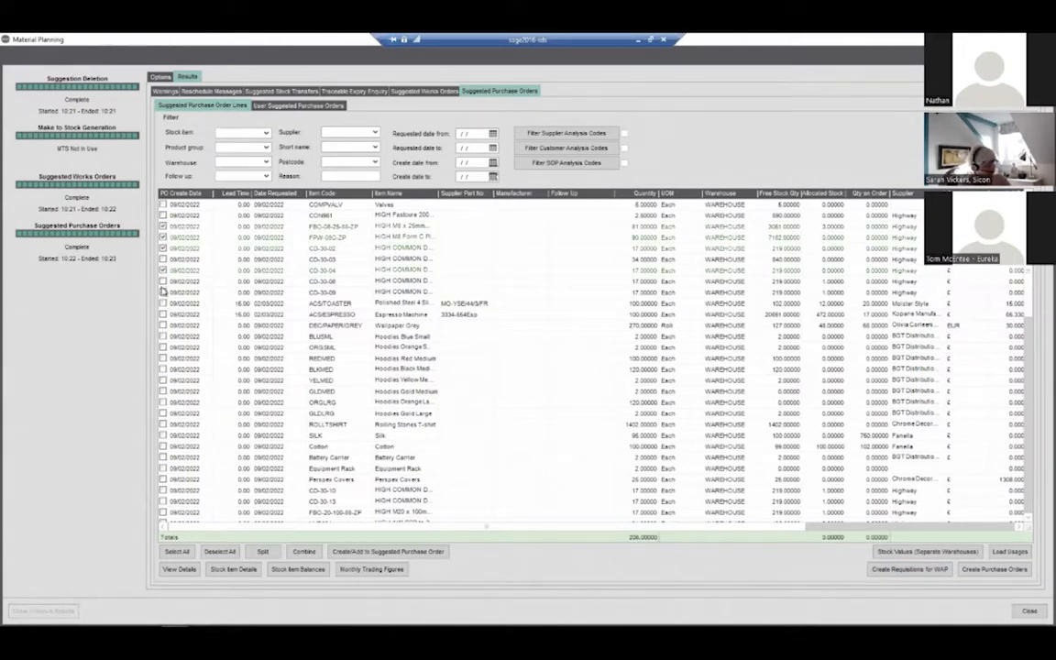
pyautogui.click(163, 292)
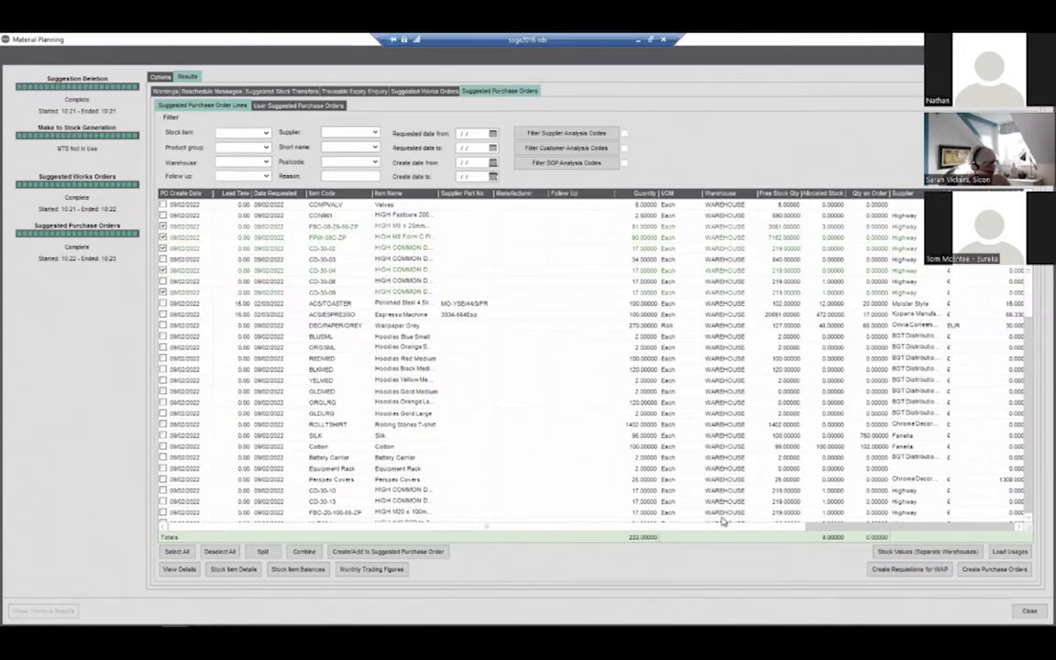
# - Create a purchase order from the selected lines, marking all of them for amendment after generation
pyautogui.click(1017, 569)
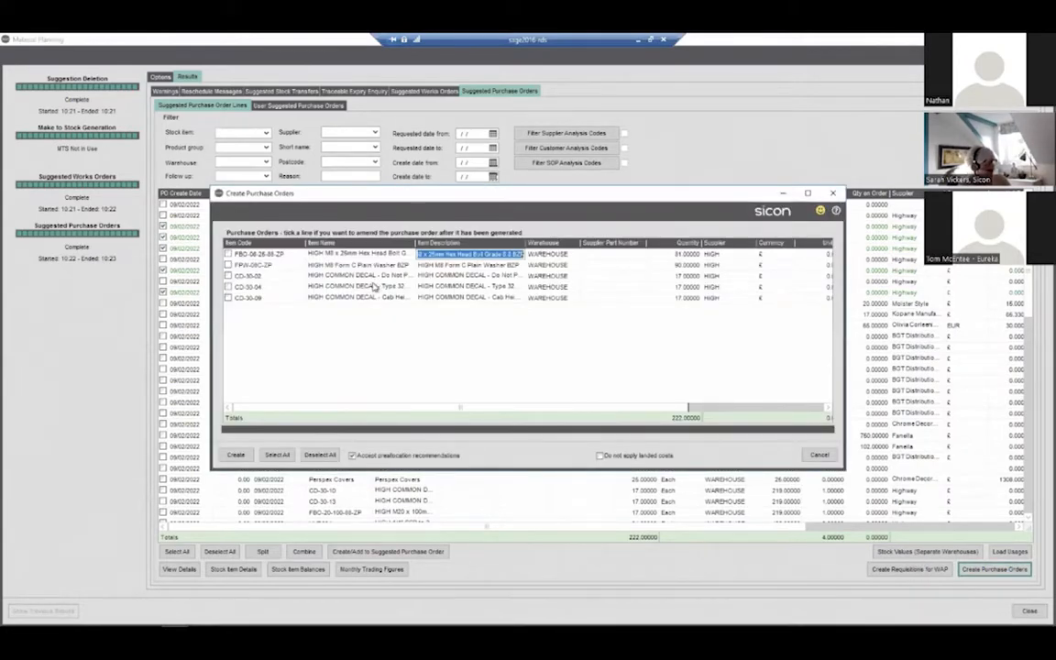
pyautogui.click(276, 454)
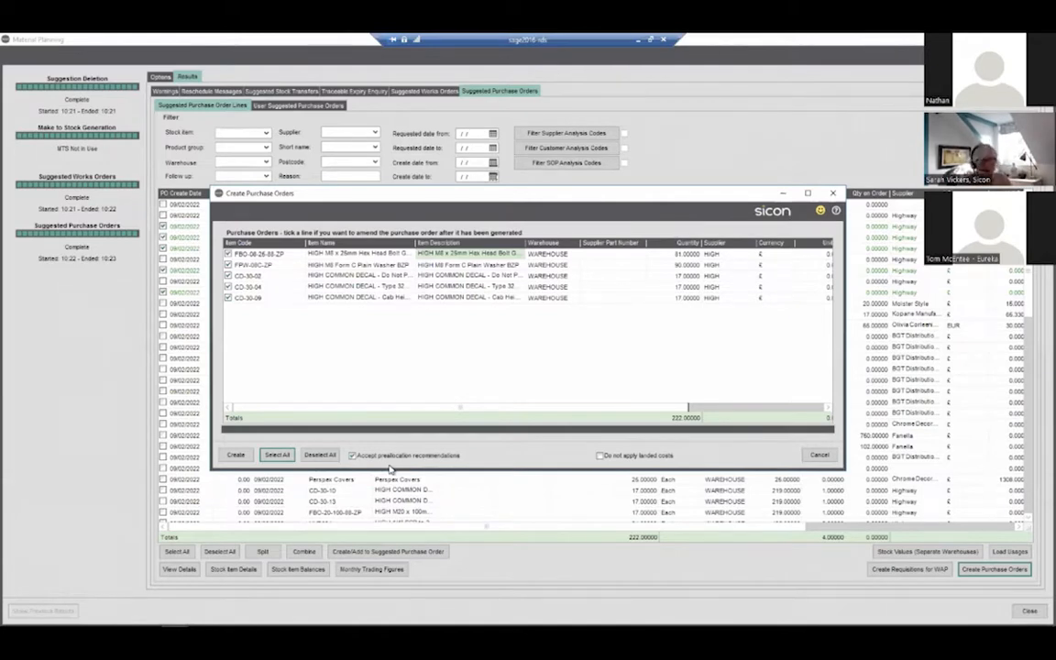
pyautogui.click(236, 454)
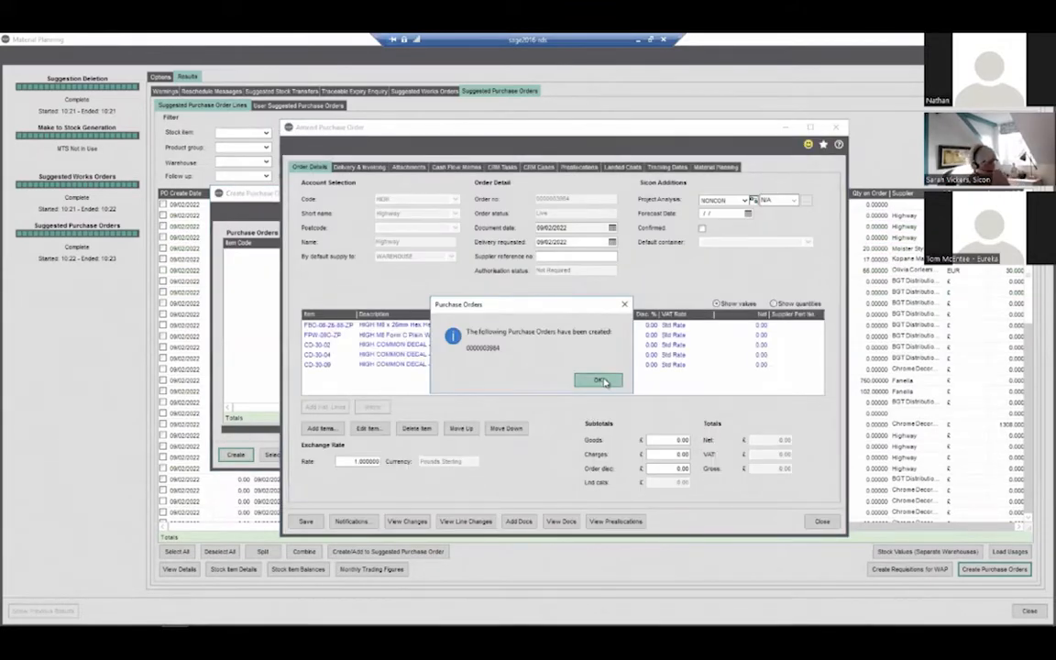
pyautogui.click(600, 380)
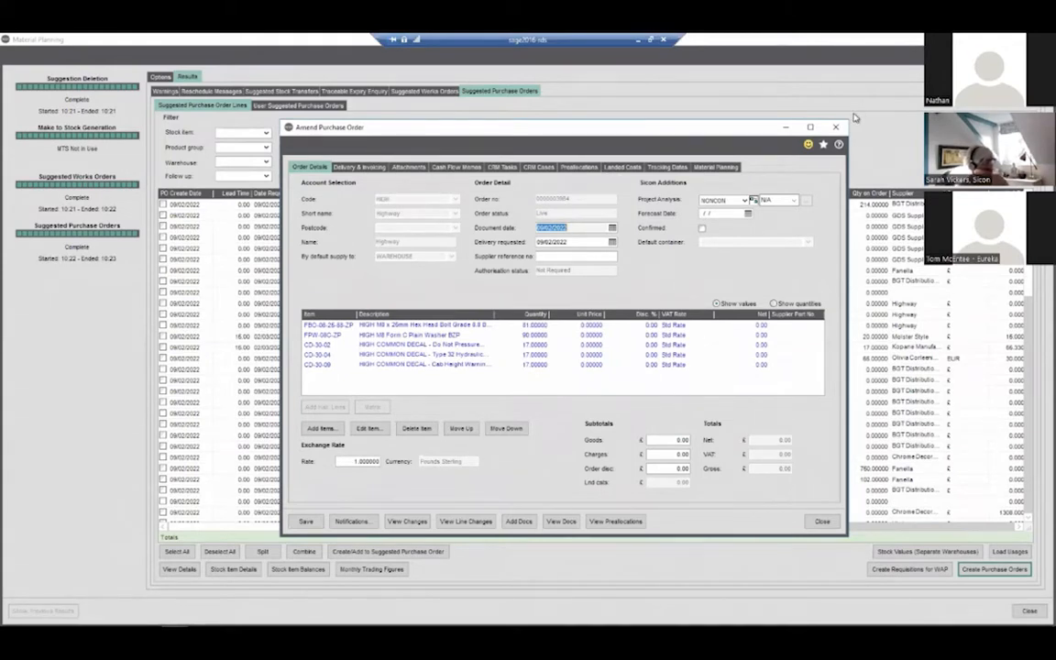
# - Review the original material planning reasons for each line of the new purchase order and its preallocations to works orders
pyautogui.click(715, 167)
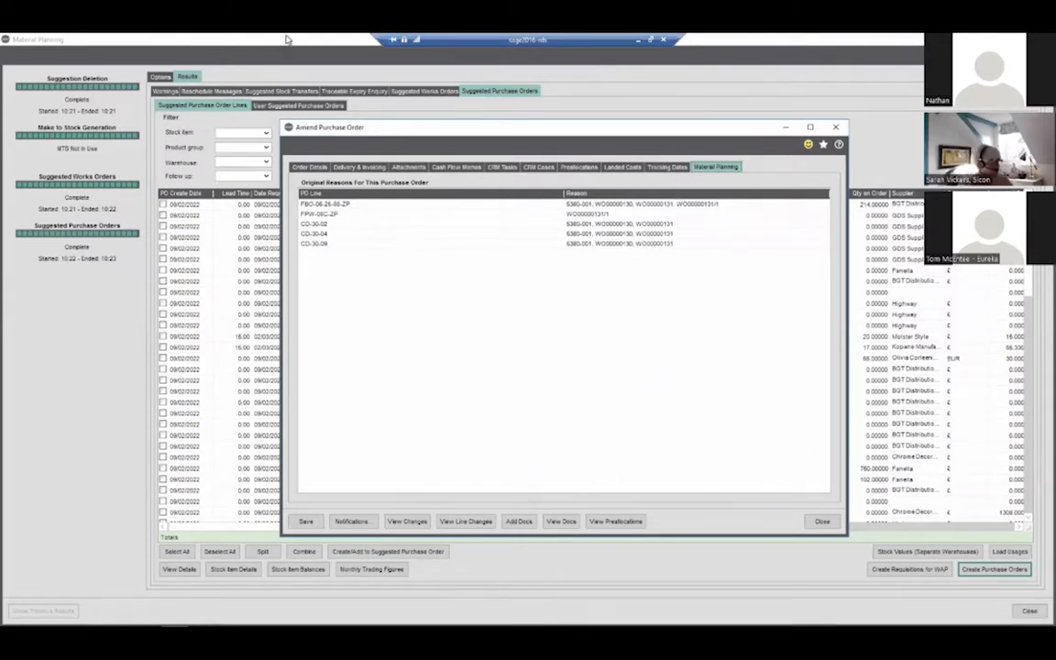
pyautogui.click(332, 204)
pyautogui.click(419, 225)
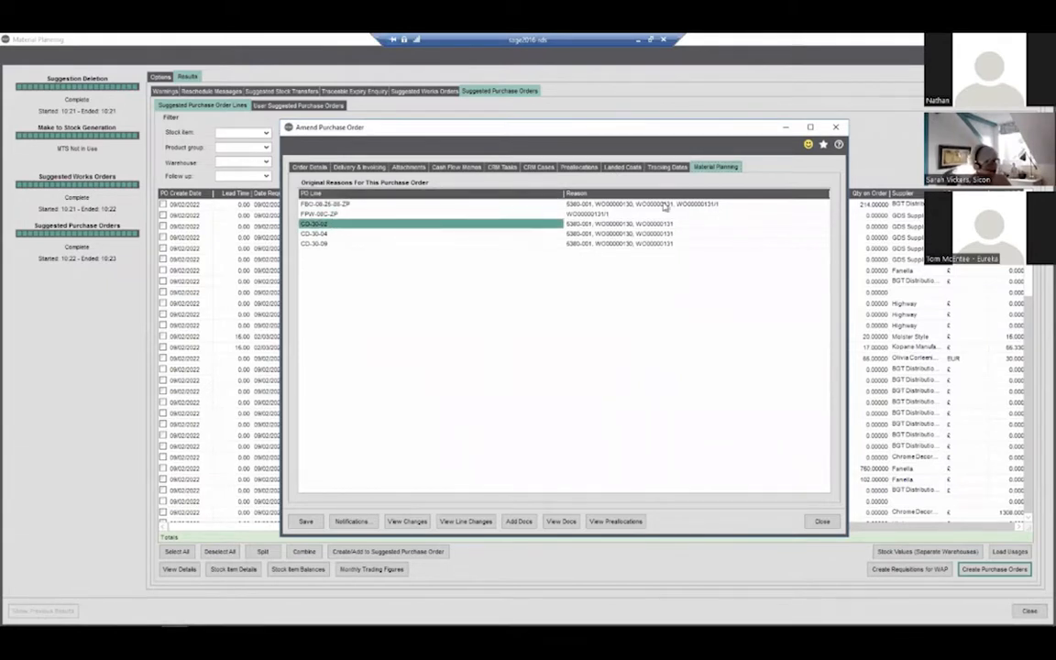
pyautogui.click(603, 204)
pyautogui.click(604, 214)
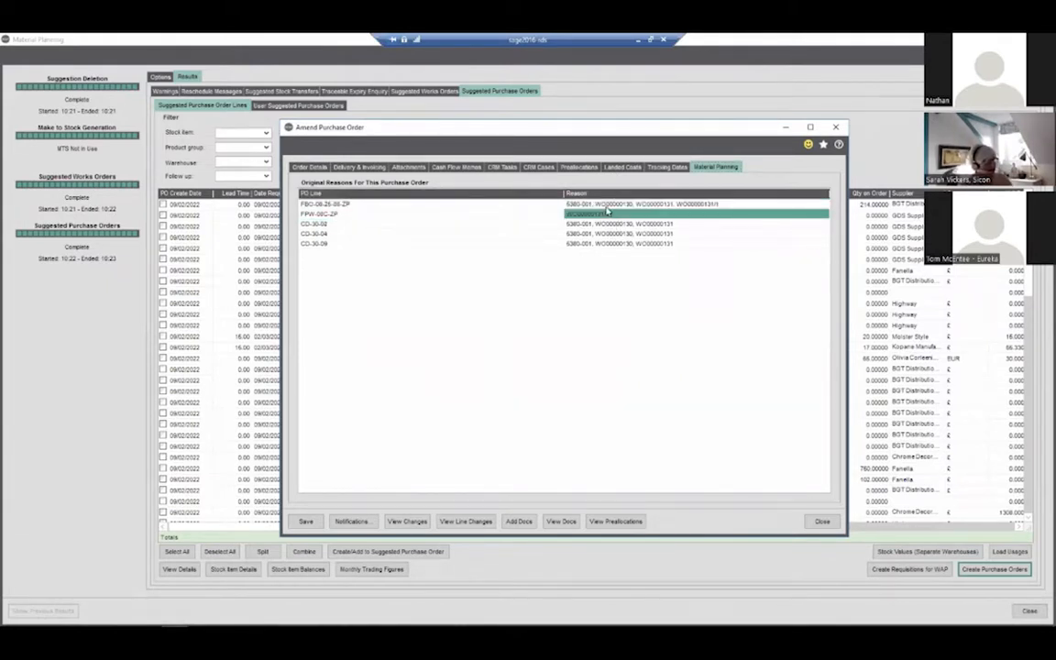
pyautogui.click(605, 204)
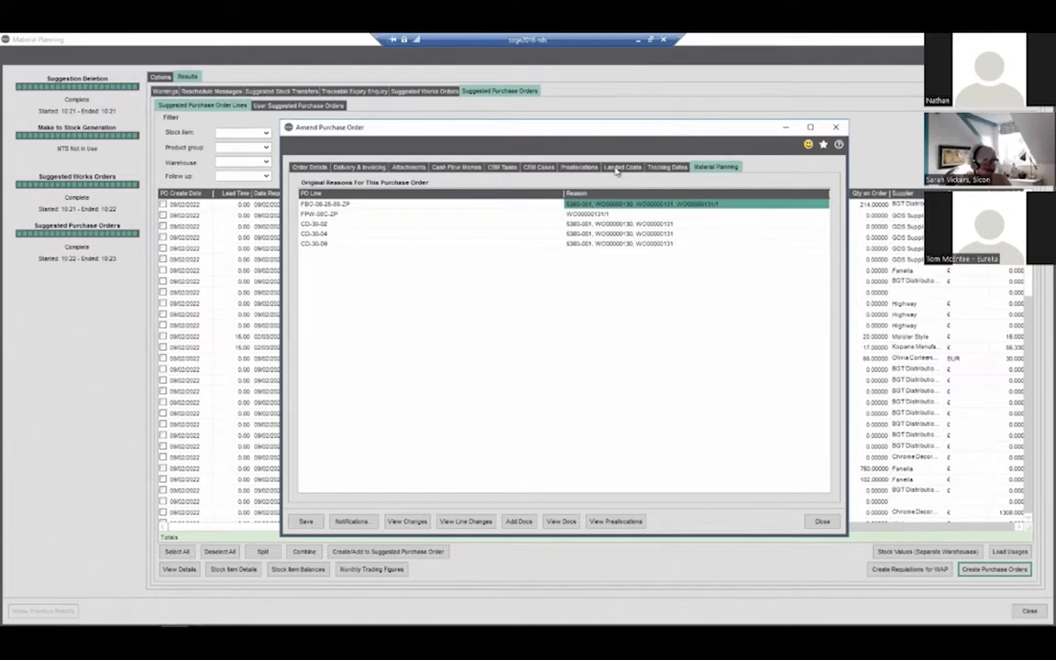
pyautogui.click(576, 168)
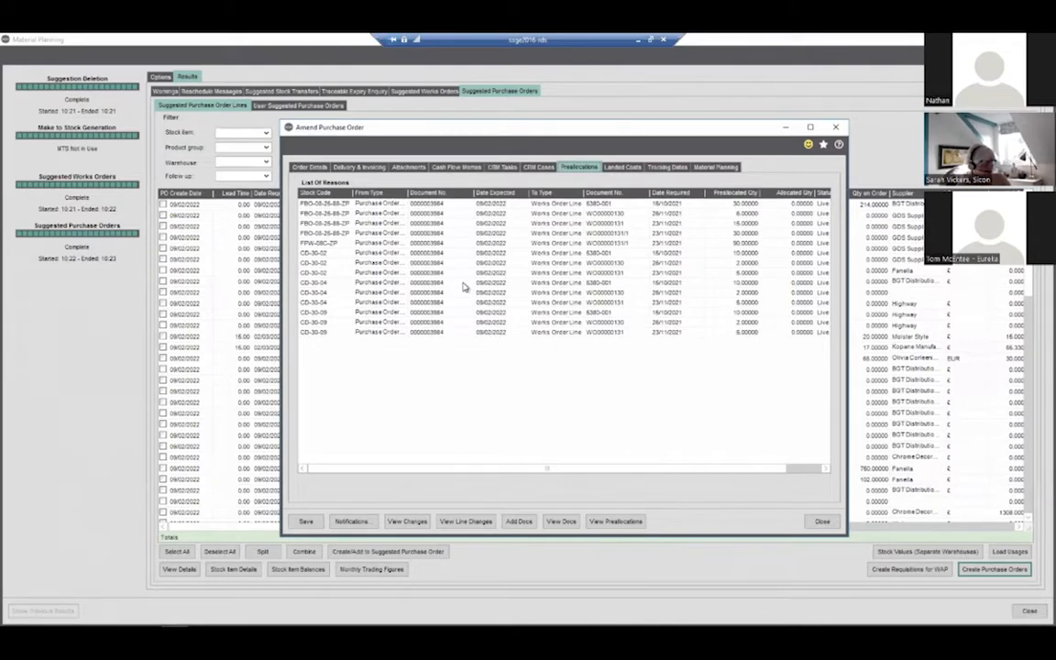
# - Apply the China Factory tracking profile to the purchase order's tracking dates and save the order
pyautogui.click(667, 168)
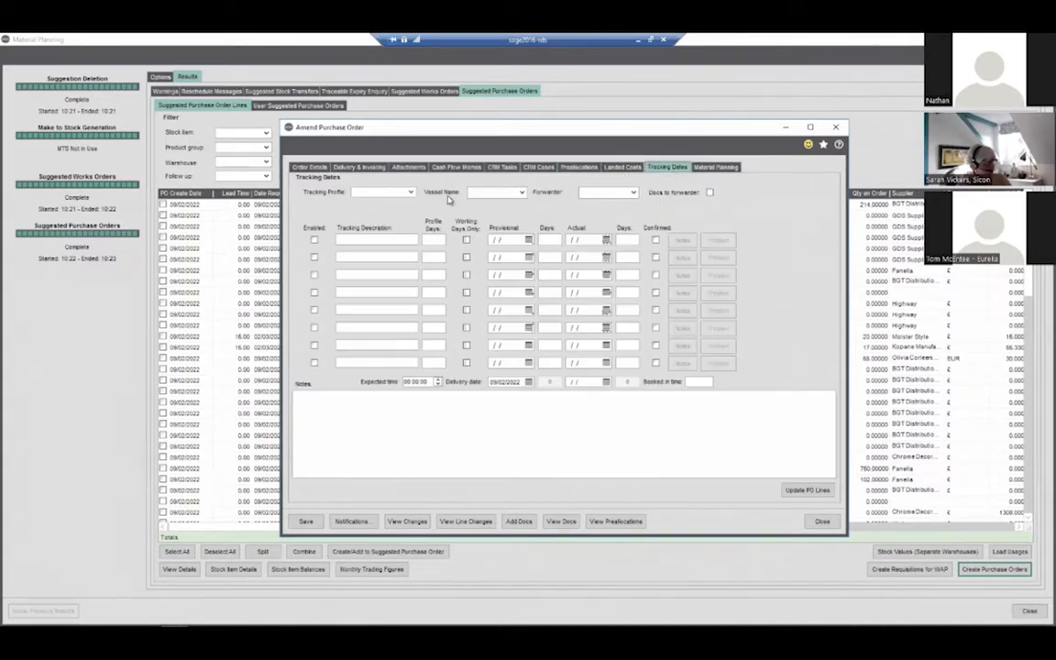
pyautogui.click(409, 192)
pyautogui.click(376, 204)
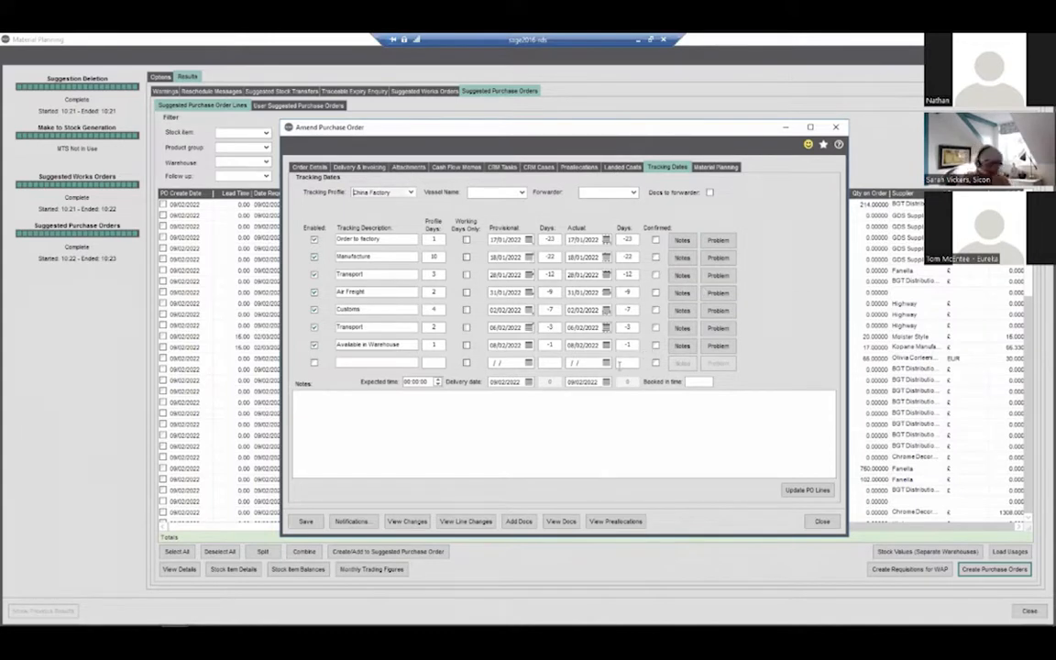
pyautogui.click(310, 521)
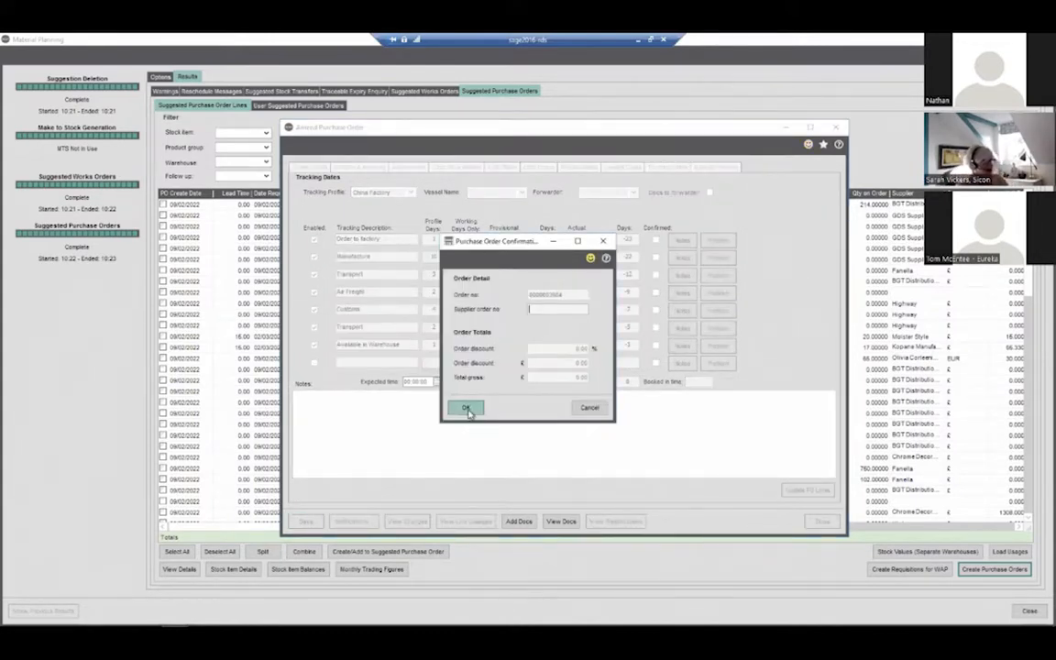
pyautogui.click(466, 409)
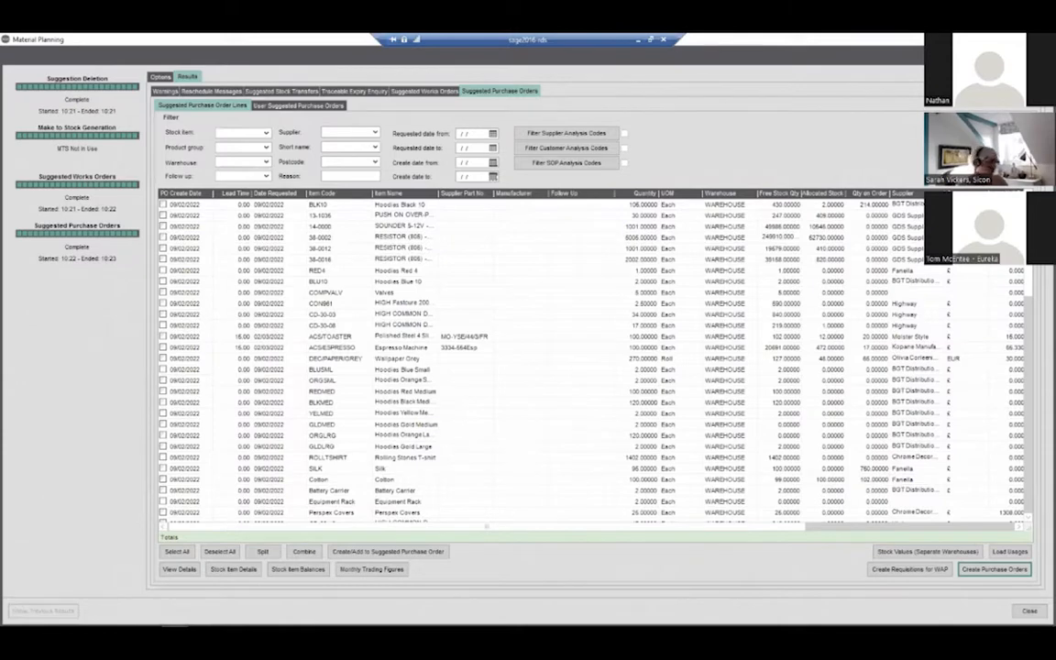
# - Leave material planning and bring up the Rough Cut capacity planning overview
pyautogui.click(993, 39)
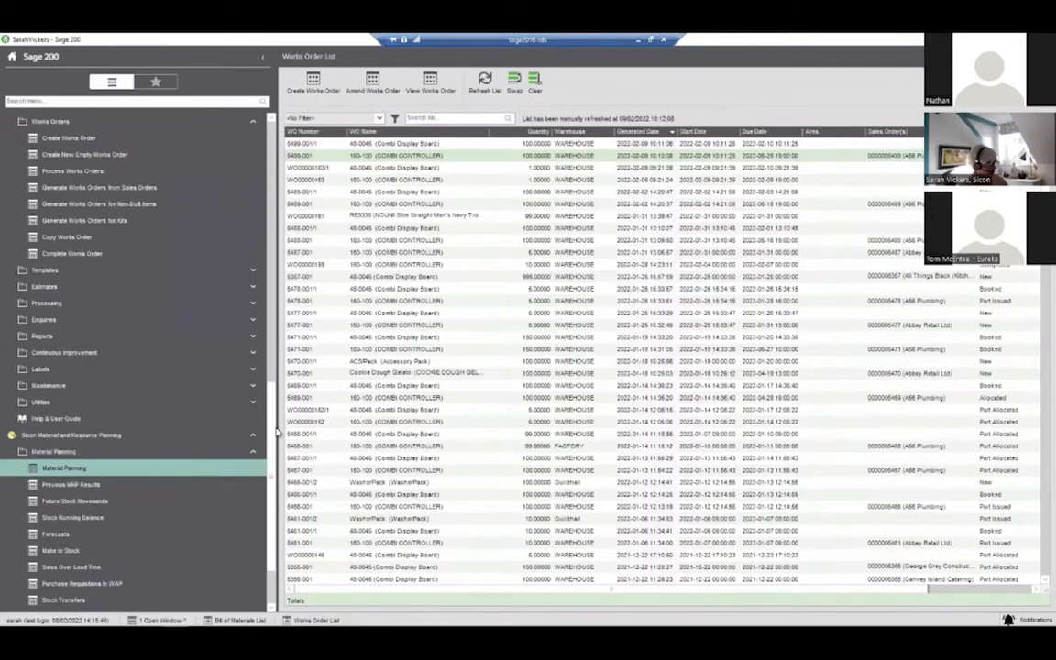
pyautogui.scroll(-3, 249, 403)
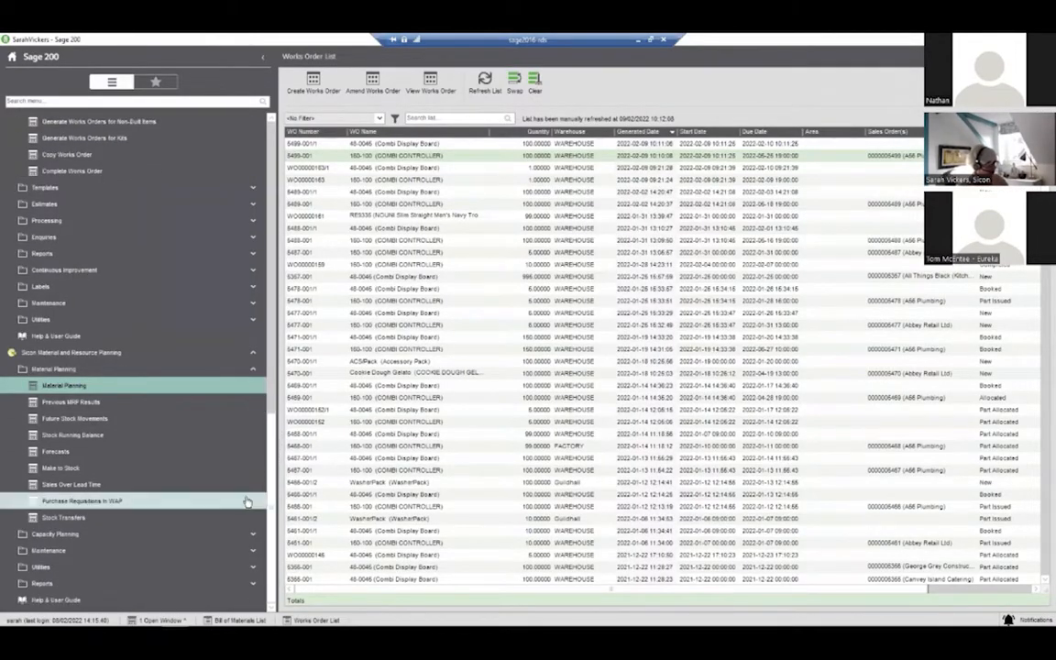
pyautogui.click(183, 533)
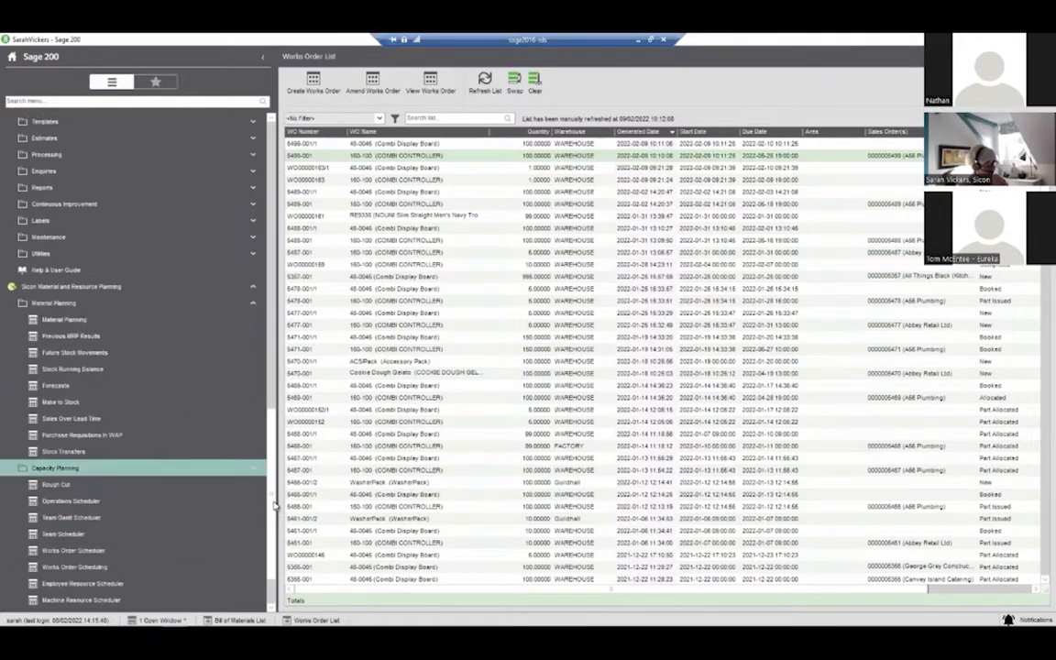
pyautogui.scroll(-2, 214, 514)
pyautogui.click(92, 418)
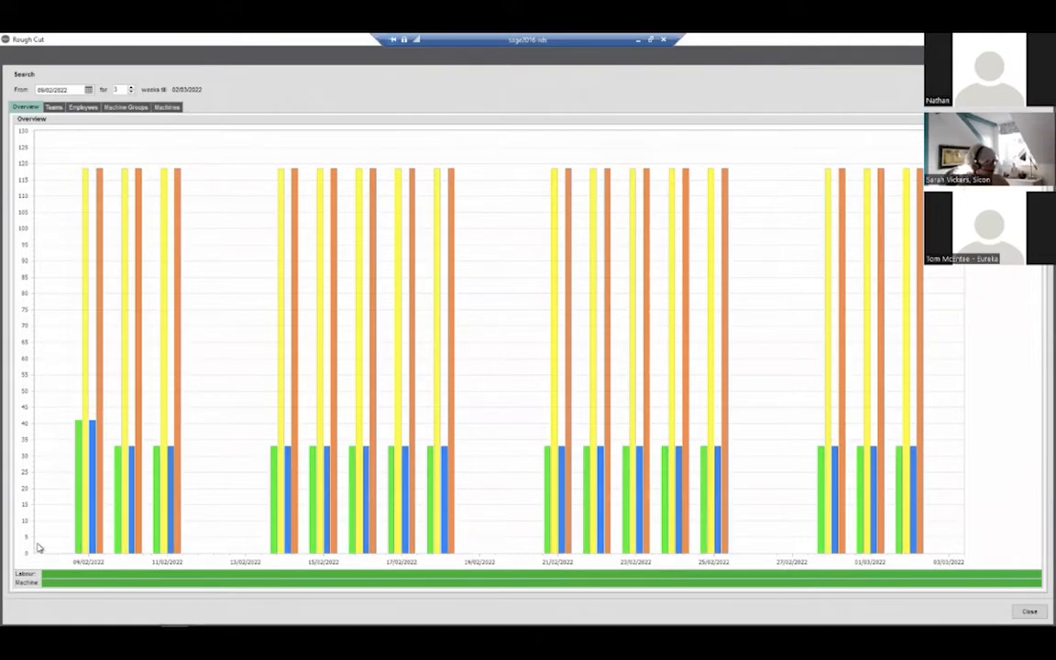
# - Examine the works orders generating labour demand on 09/02/2022, view the first one's details, and close Rough Cut
pyautogui.moveTo(111, 530)
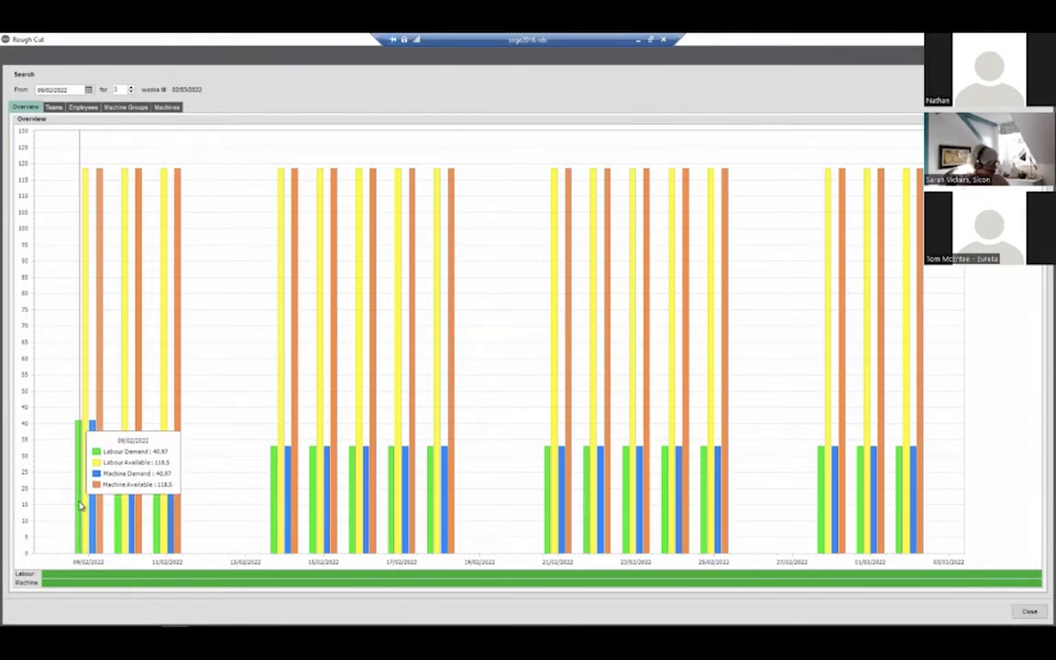
pyautogui.doubleClick(79, 504)
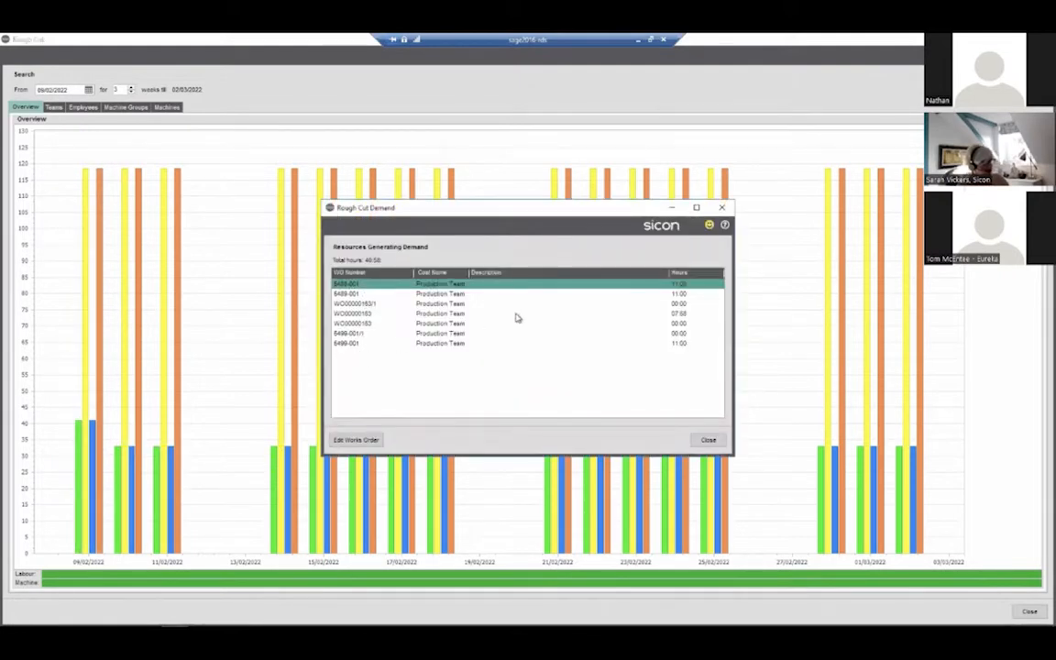
pyautogui.moveTo(560, 210); pyautogui.dragTo(674, 183)
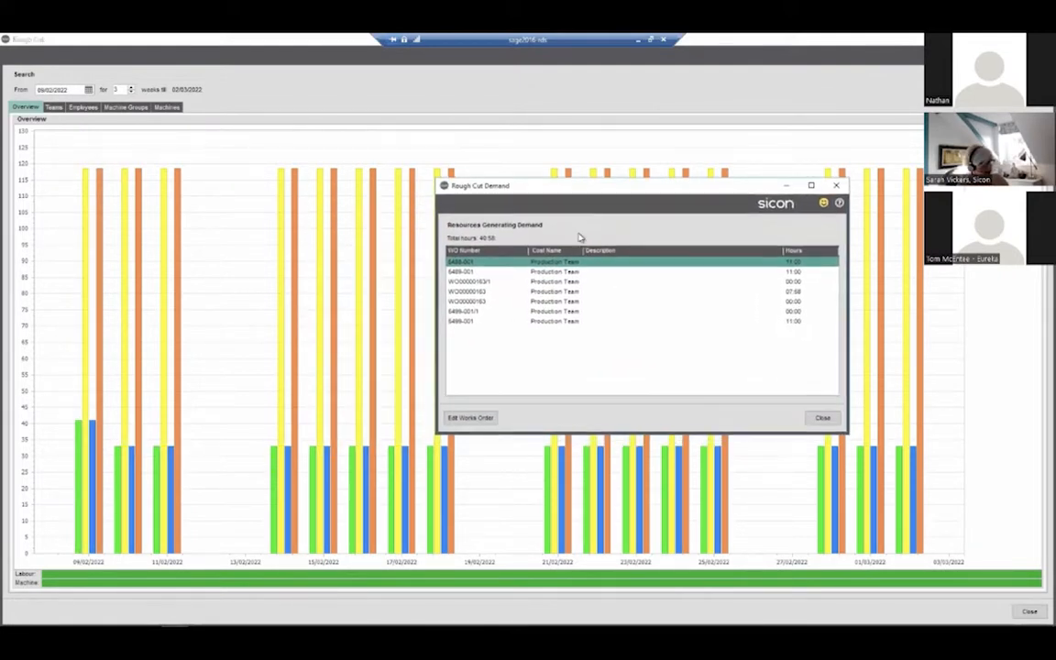
pyautogui.click(470, 413)
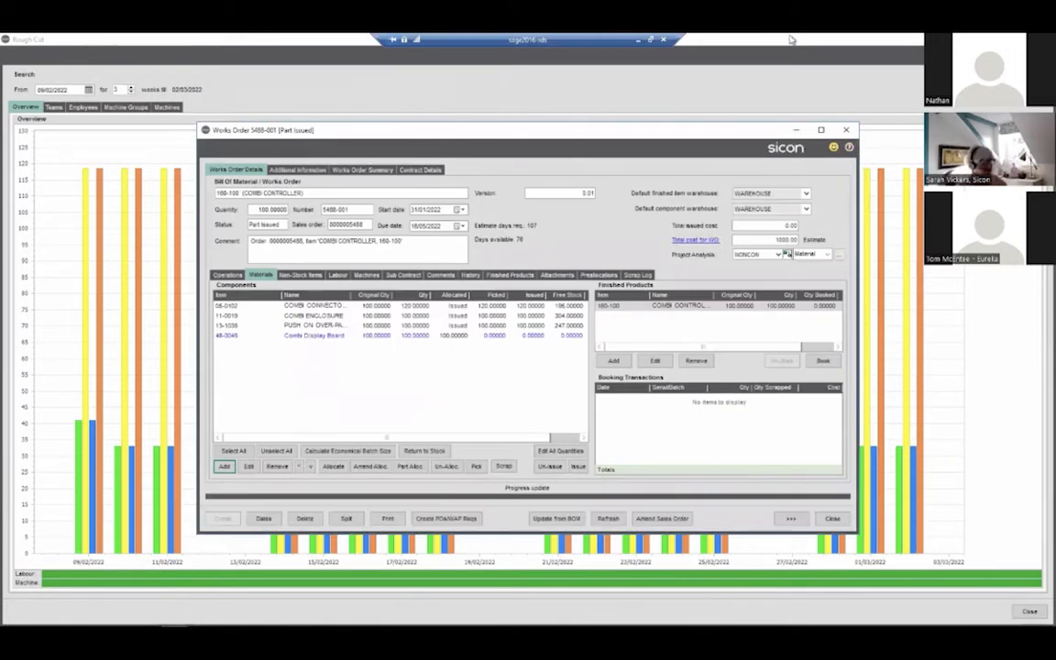
pyautogui.click(848, 131)
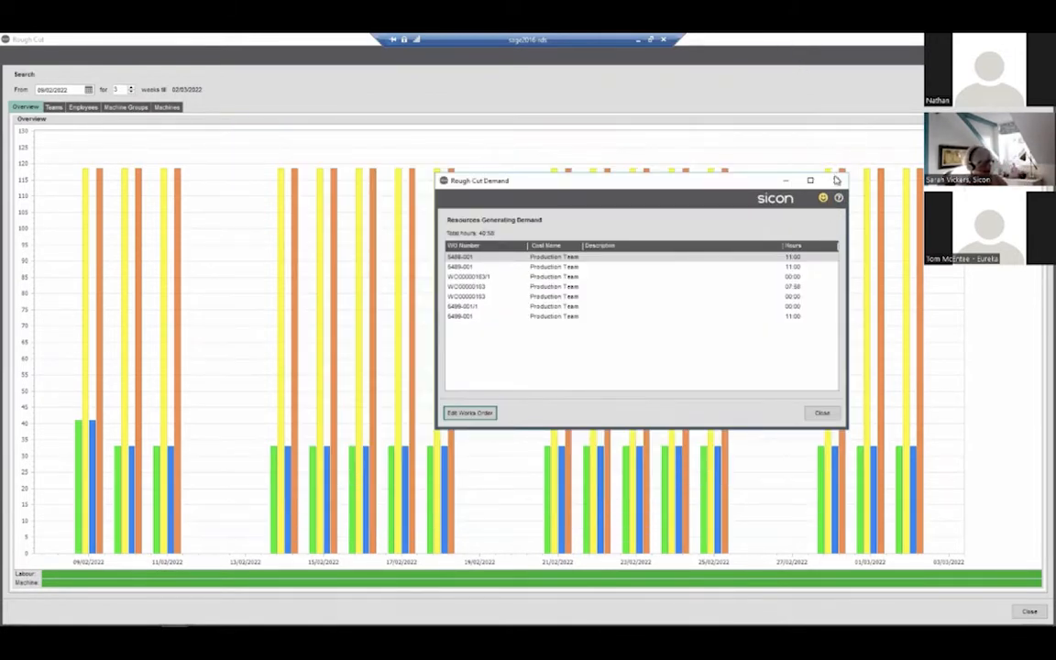
pyautogui.click(837, 182)
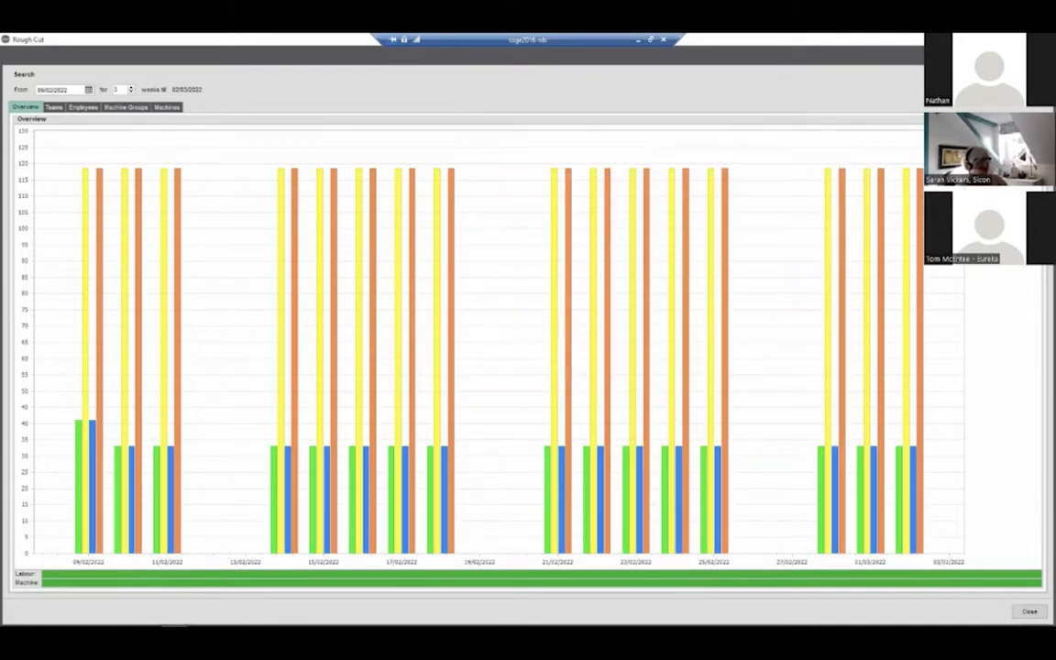
pyautogui.click(1044, 39)
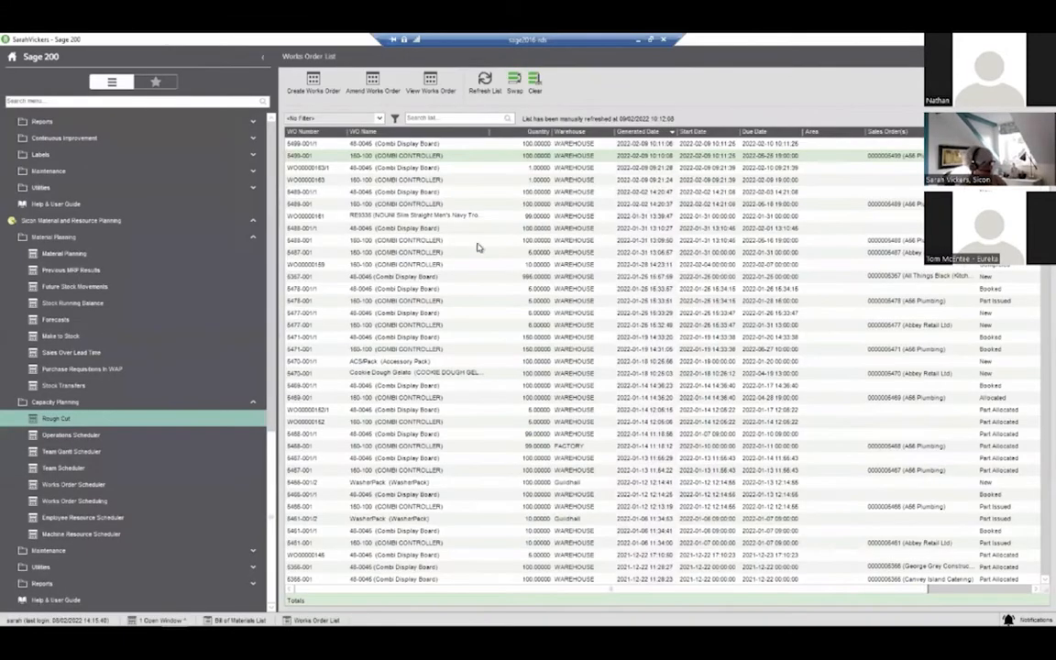
# - Review the works orders on the Works Order Scheduler timeline and close it
pyautogui.click(110, 484)
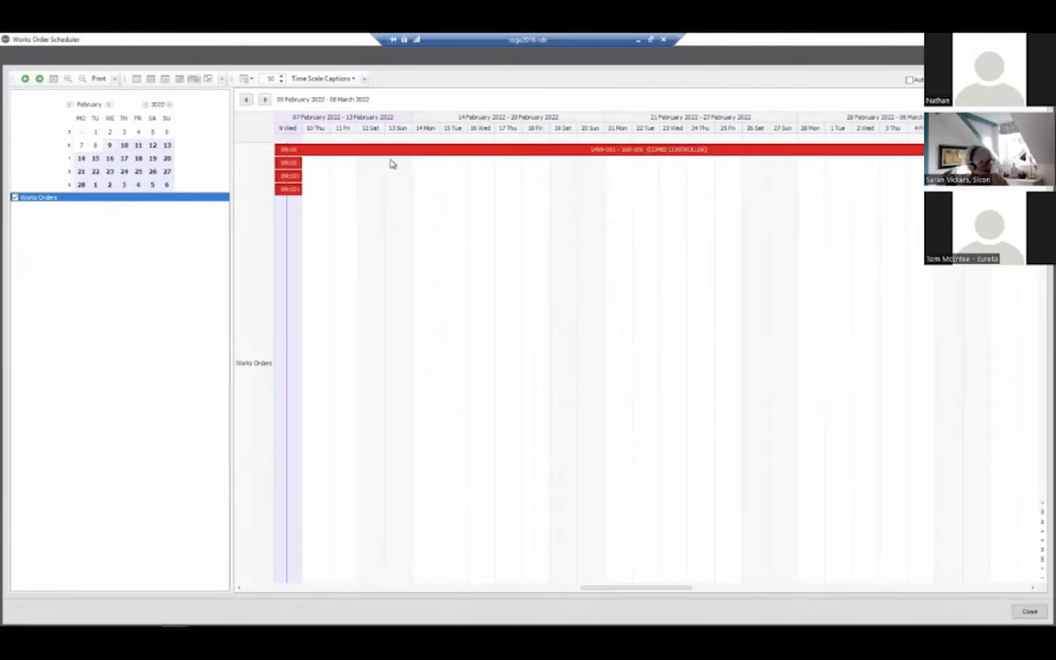
pyautogui.moveTo(295, 175); pyautogui.dragTo(321, 229)
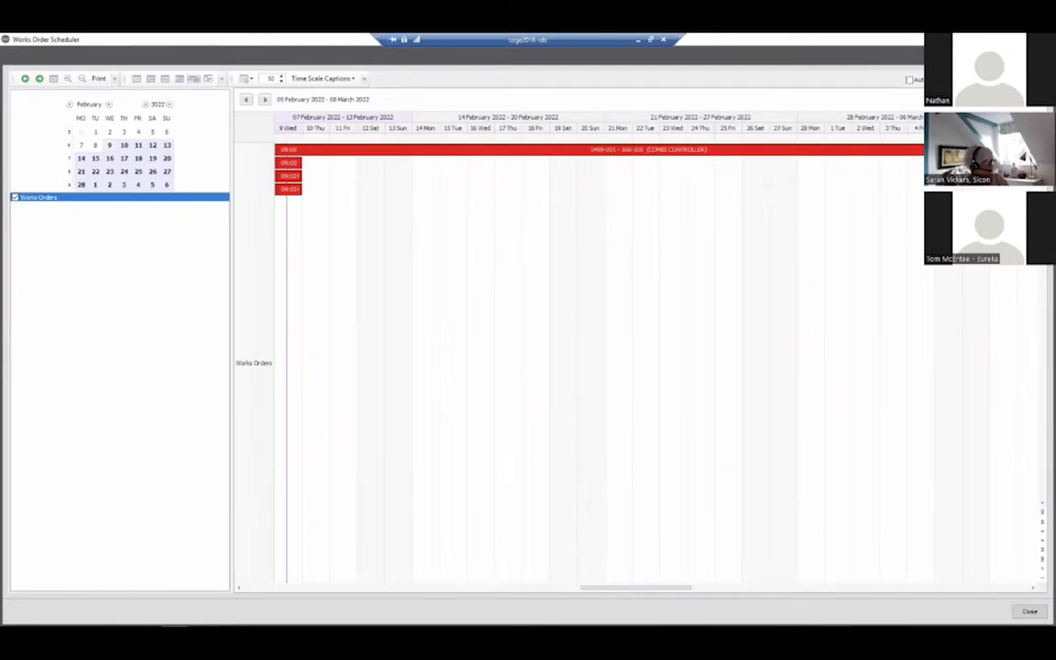
pyautogui.click(1044, 40)
# - Show the operations of all works orders in the Operations Scheduler
pyautogui.click(104, 437)
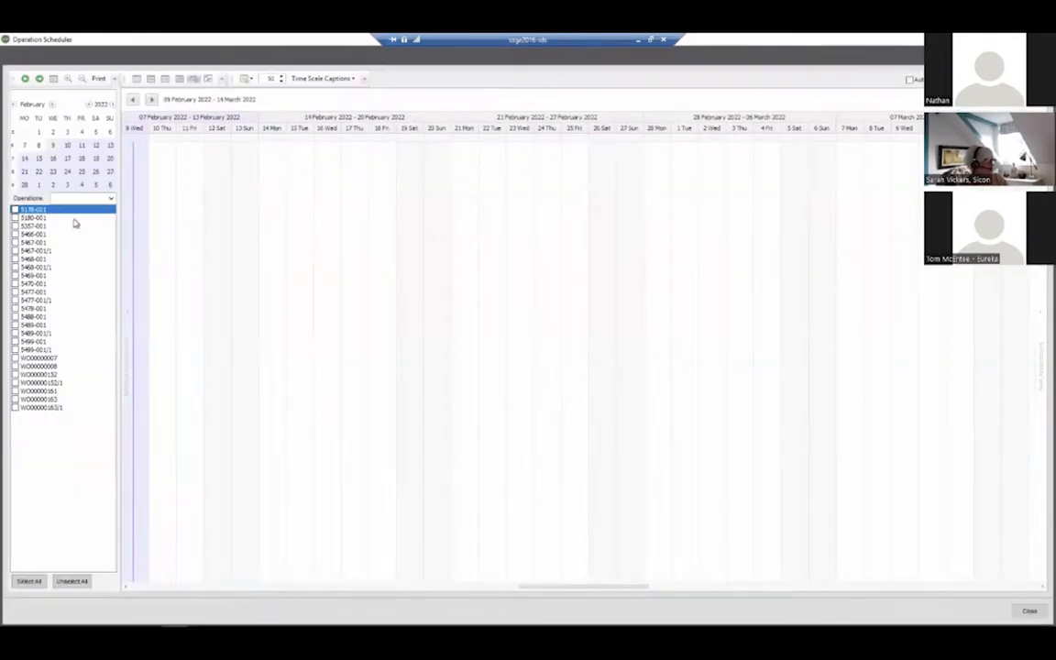
pyautogui.click(26, 582)
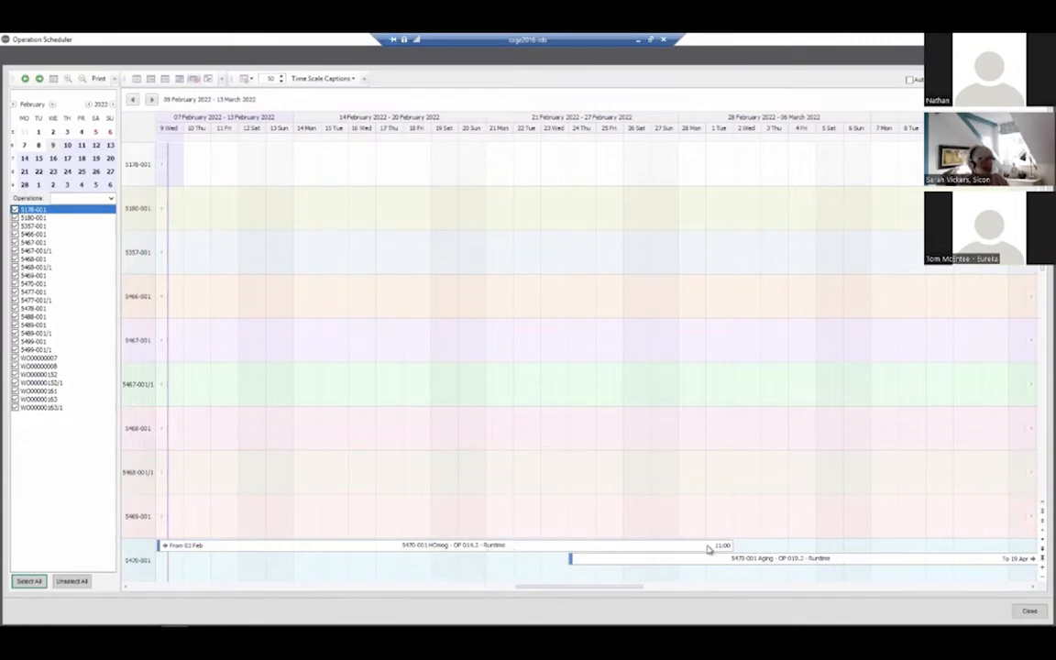
# - Leave the Operations Scheduler, view the Circular saw, Missing and Project Consultants groups in the Team Scheduler, and close it
pyautogui.moveTo(709, 549)
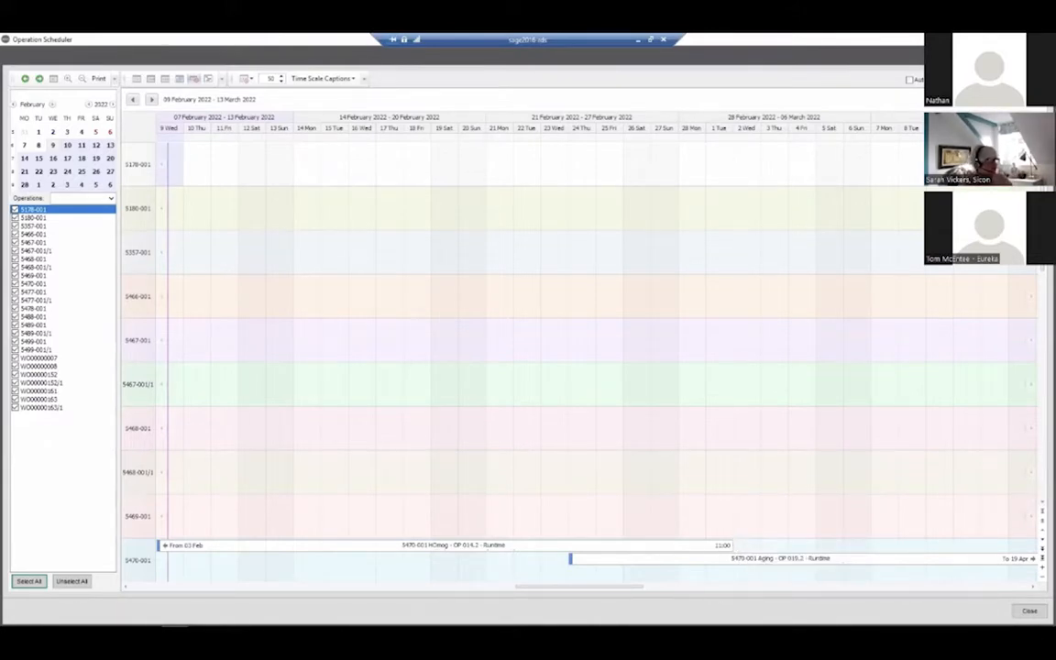
pyautogui.click(1029, 610)
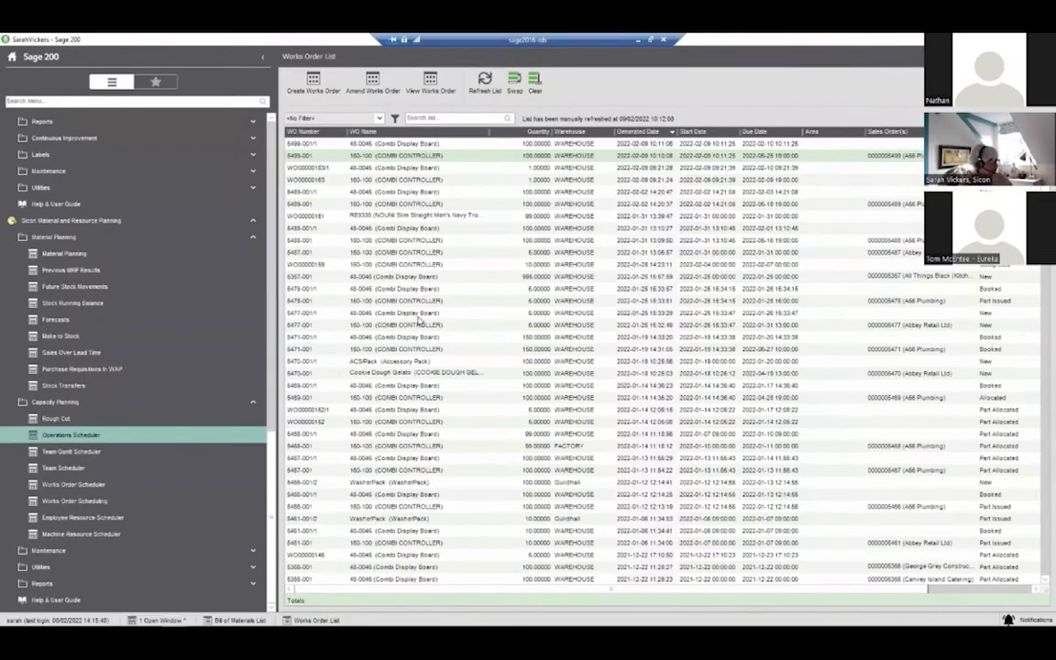
pyautogui.click(117, 468)
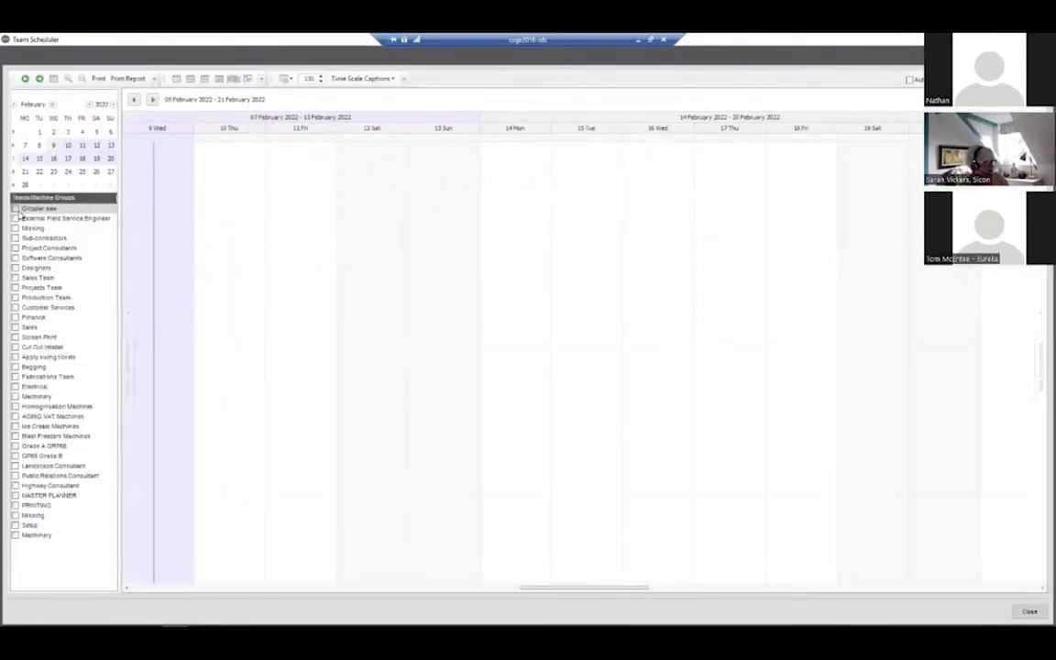
pyautogui.click(15, 228)
pyautogui.click(14, 247)
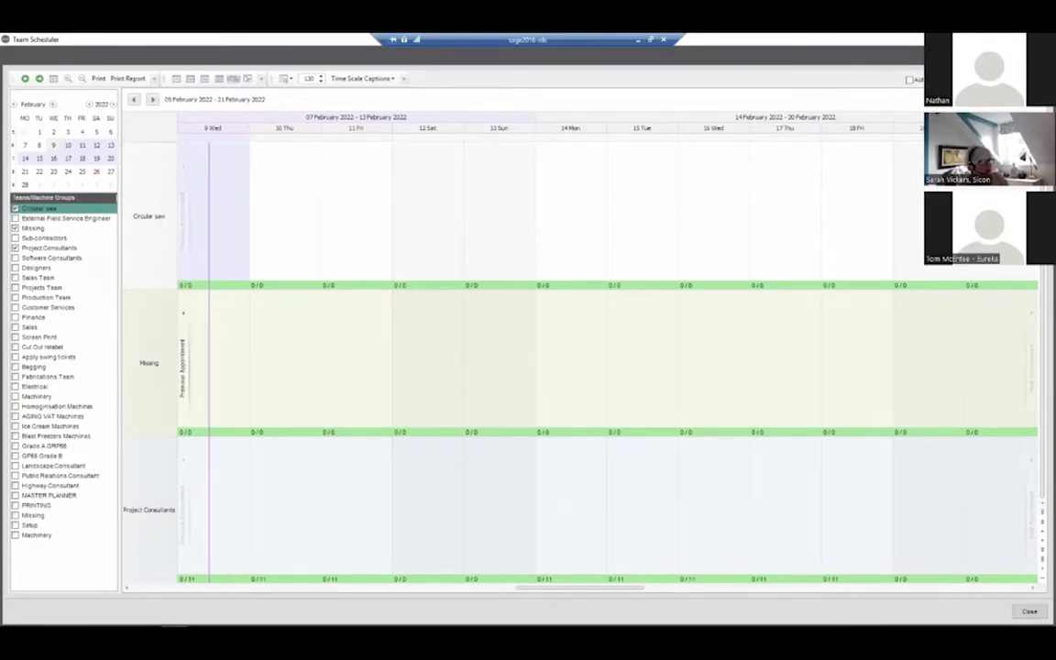
pyautogui.click(1044, 39)
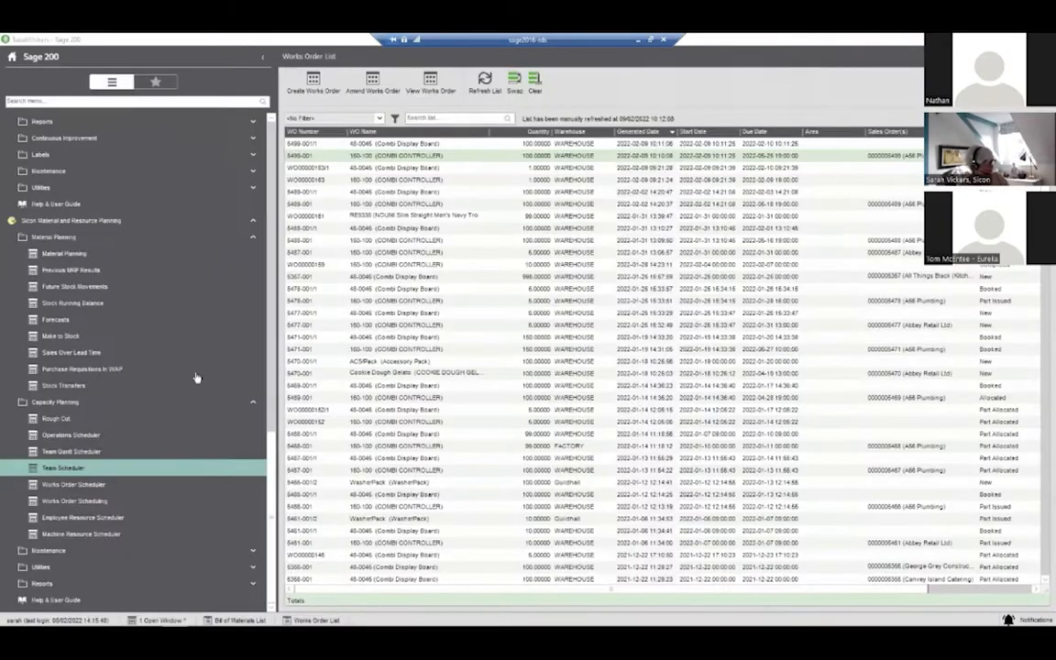
# - Show the first, second and fourth listed employees' timelines in the Employee Resource Scheduler
pyautogui.click(95, 519)
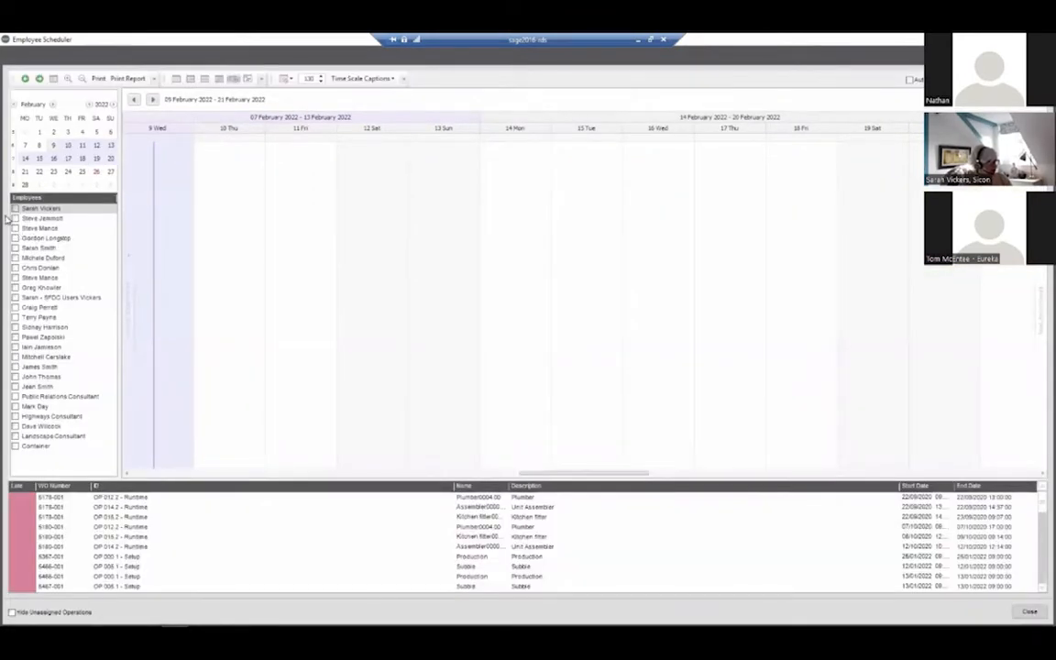
pyautogui.click(15, 208)
pyautogui.click(14, 218)
pyautogui.click(15, 237)
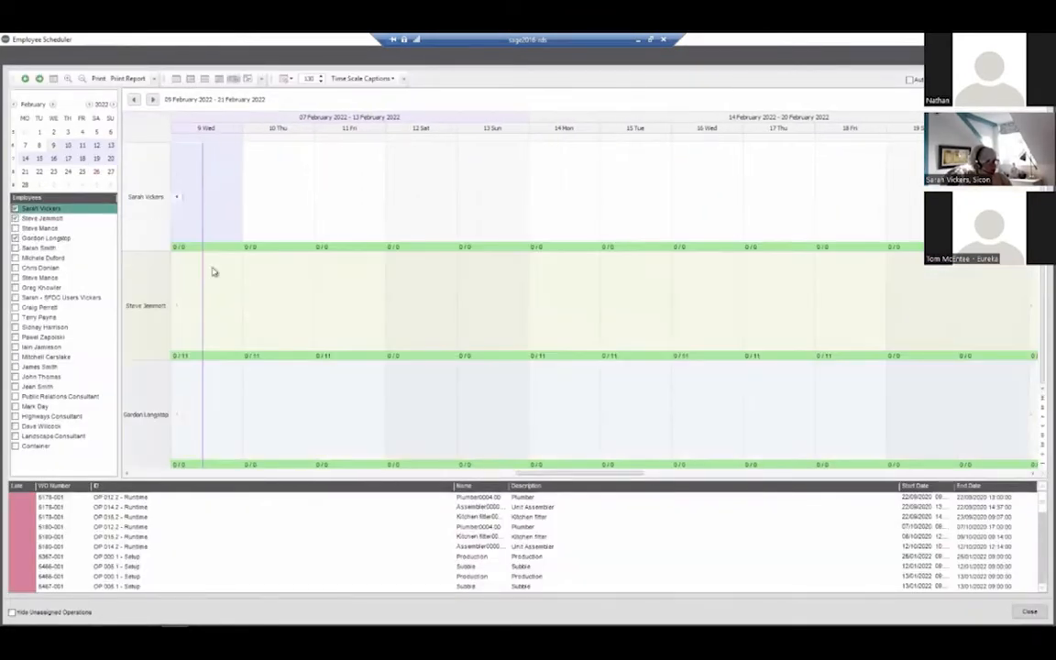
# - Review the employee timelines and the unassigned late operations of works order 5178-001, and close the Employee Scheduler
pyautogui.rightClick(409, 218)
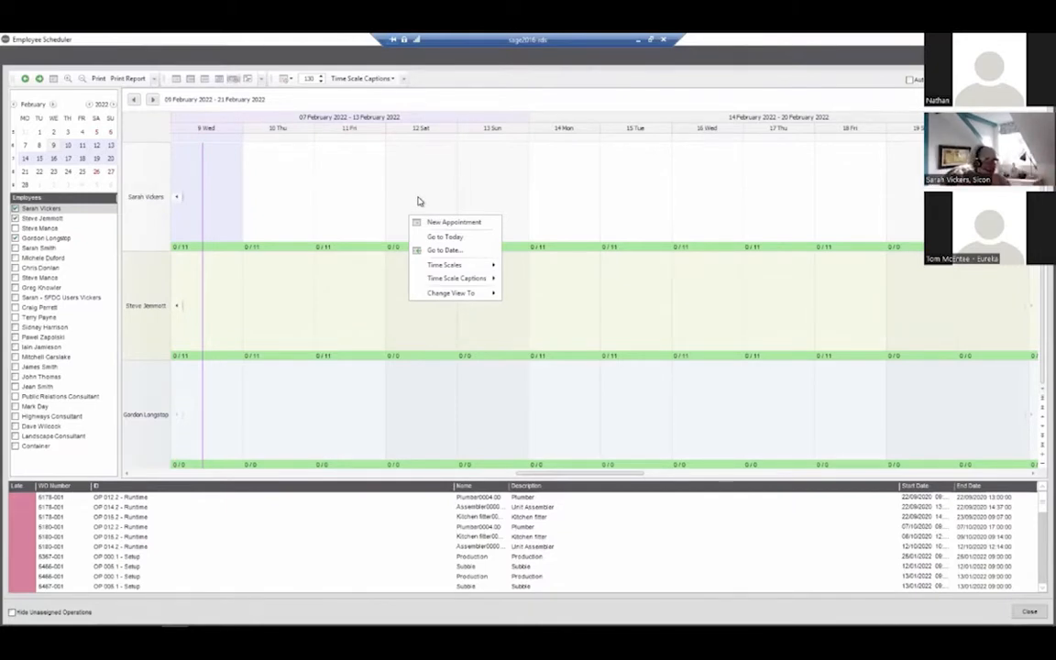
pyautogui.click(133, 498)
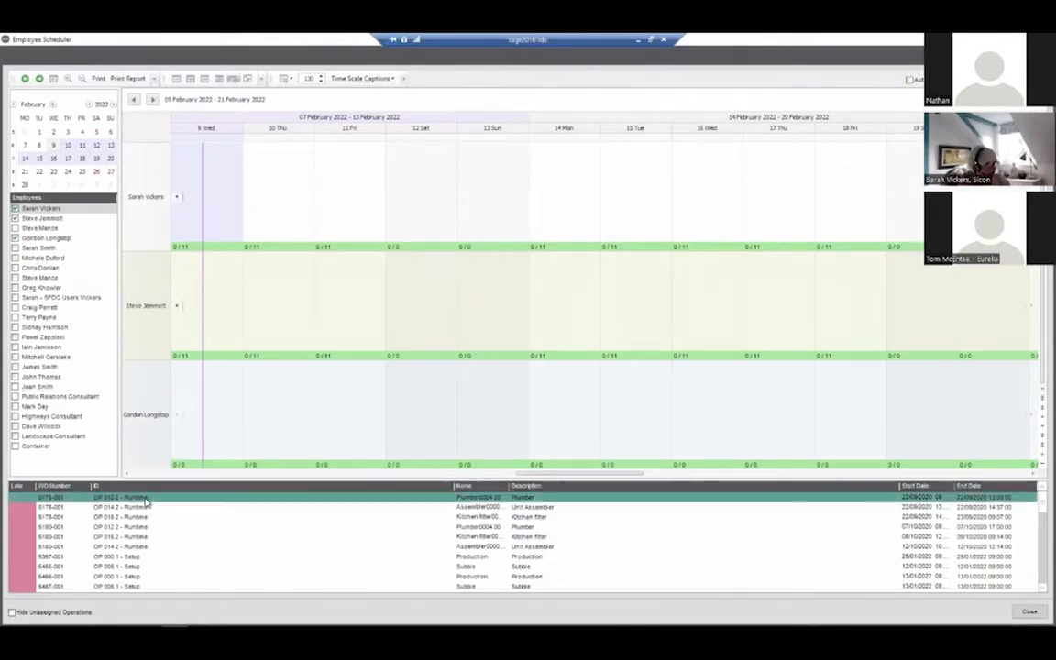
pyautogui.click(1035, 517)
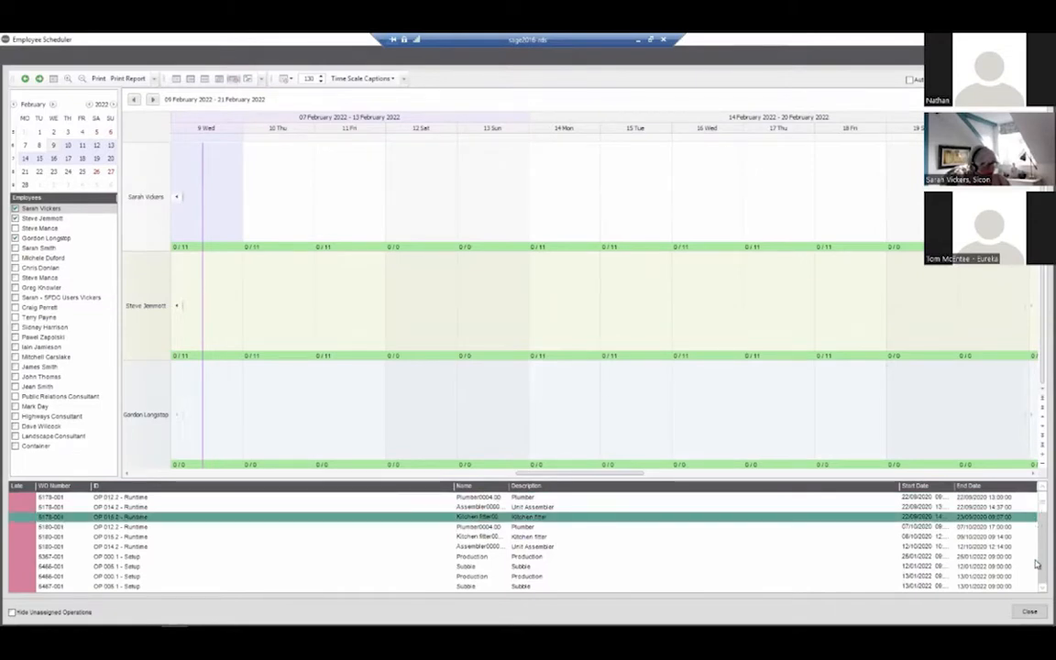
pyautogui.click(28, 539)
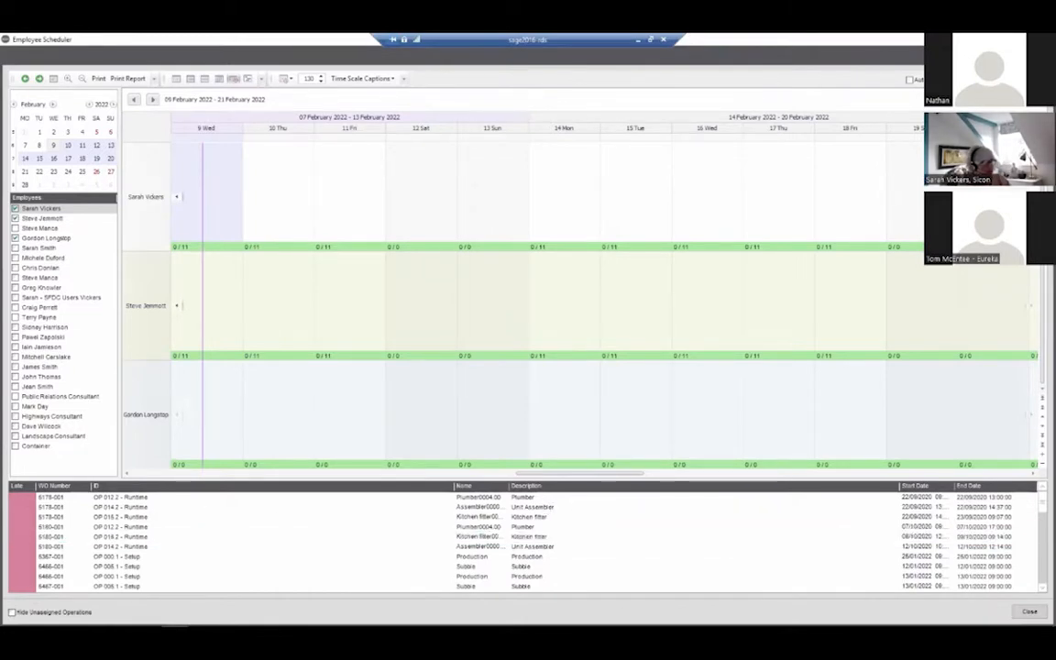
pyautogui.click(1044, 39)
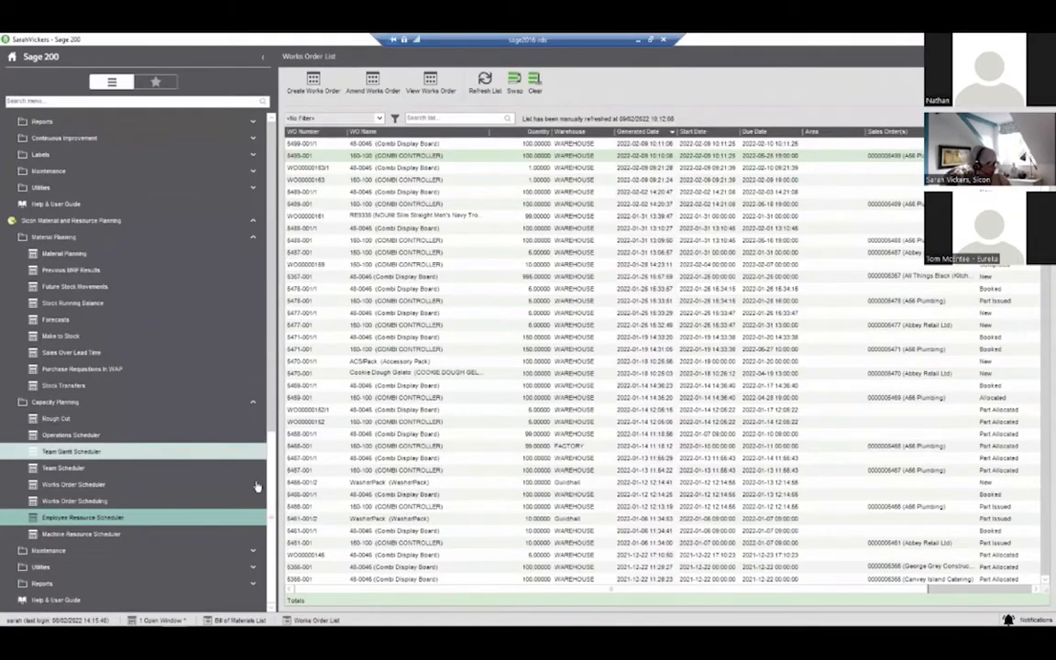
# - View the Works Order Summary (Operations) dashboard in the Dashboard Viewer and close it
pyautogui.scroll(10, 272, 498)
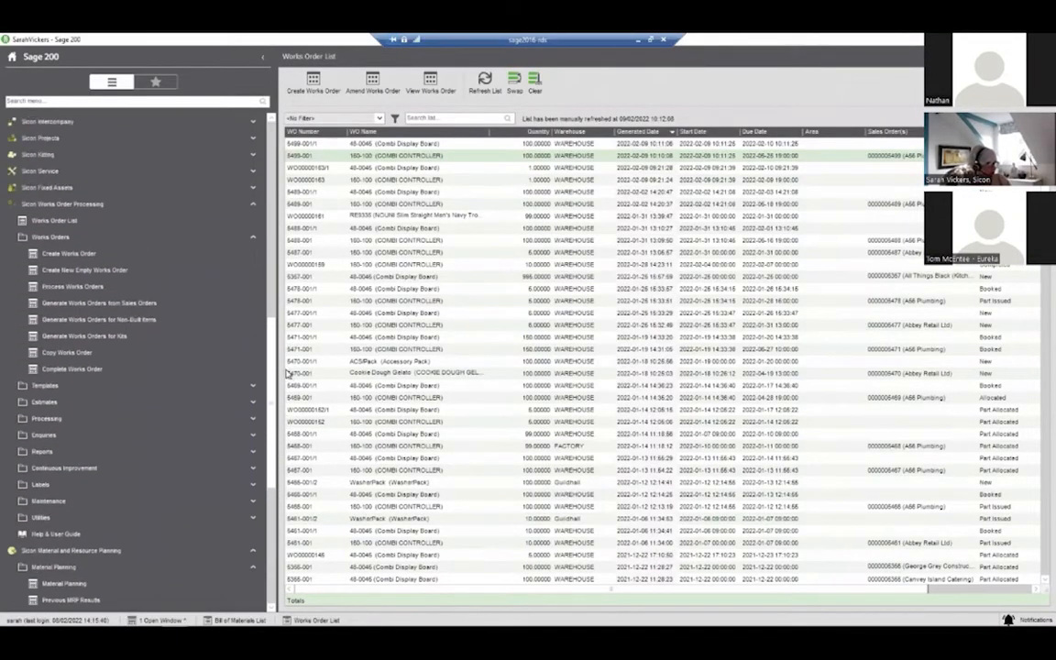
pyautogui.moveTo(286, 342); pyautogui.dragTo(244, 157)
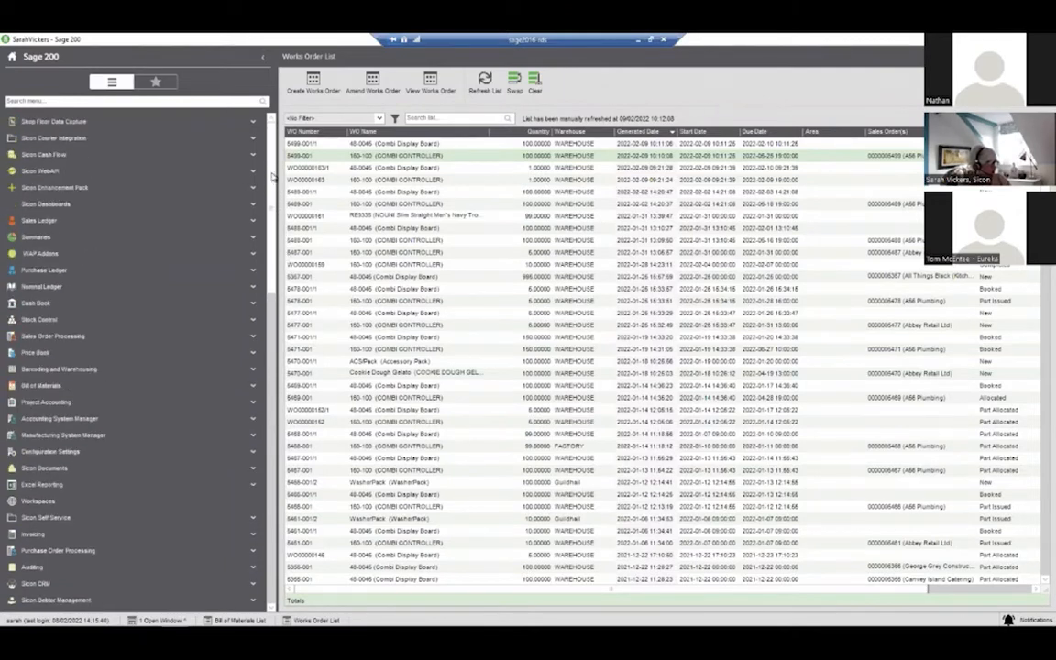
pyautogui.click(97, 205)
pyautogui.click(87, 236)
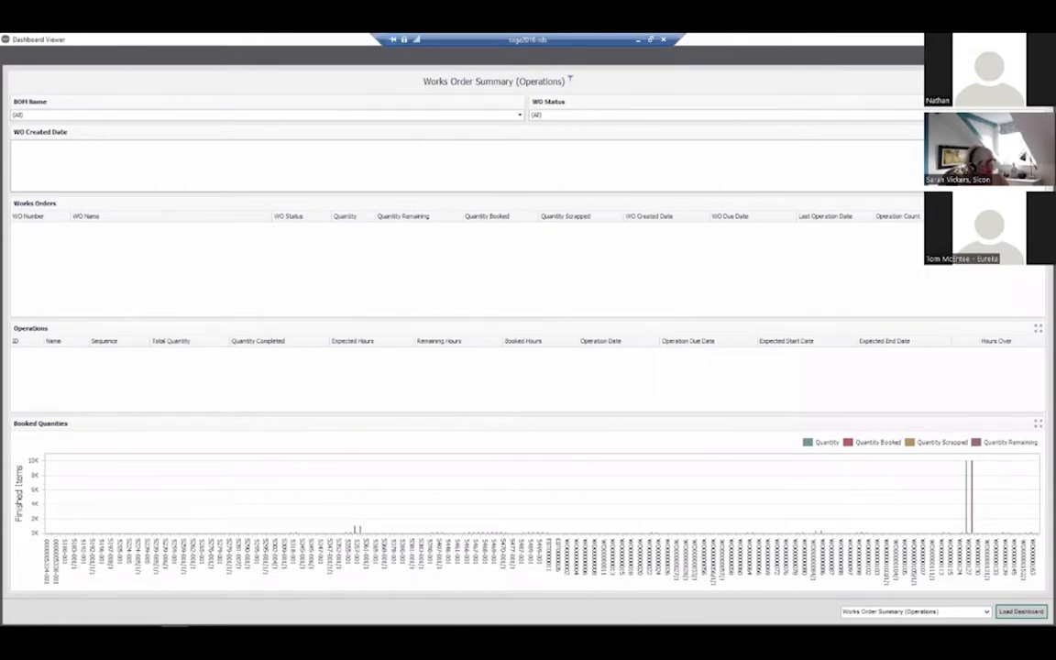
pyautogui.click(992, 39)
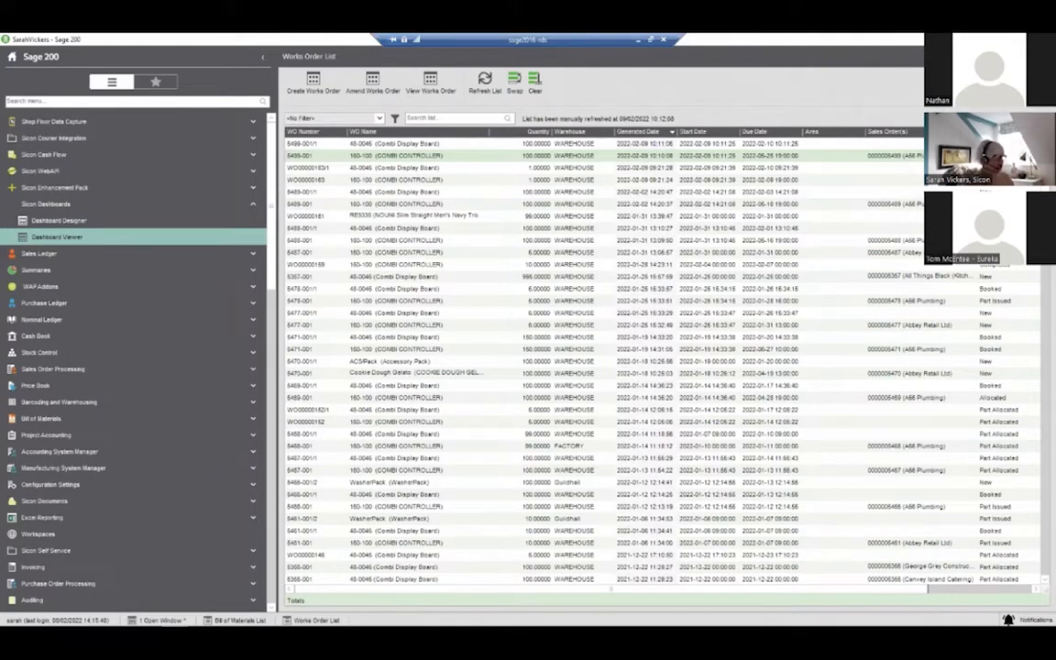
# - Switch to the TeamViewer session controlling the SEUIC_CRUISE1 handheld and bring up its Work Orders list
pyautogui.click(992, 39)
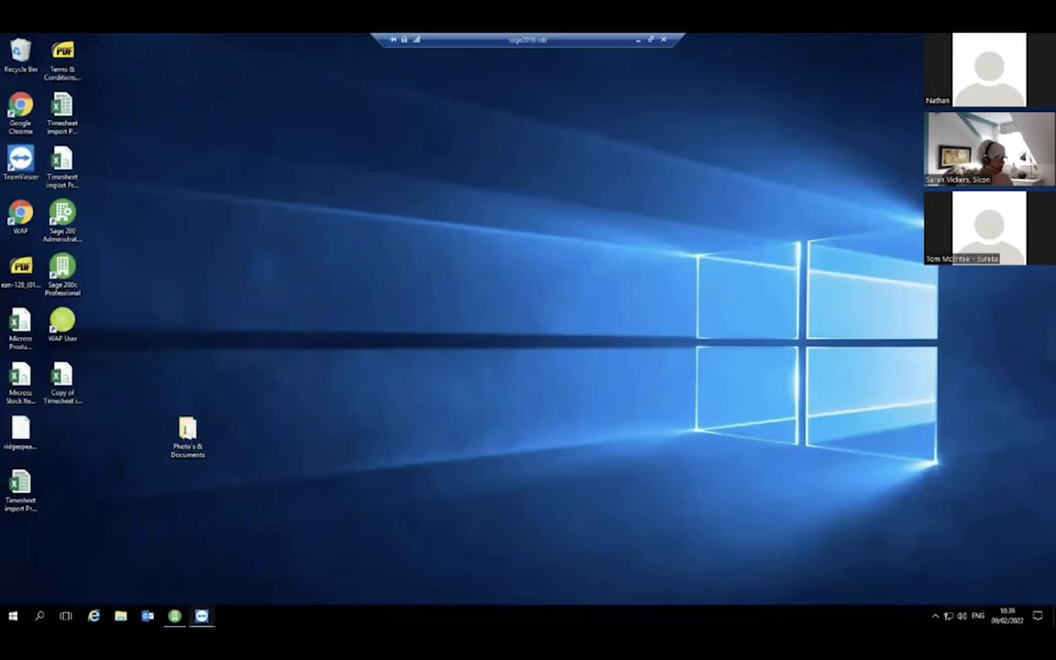
pyautogui.moveTo(202, 616)
pyautogui.moveTo(187, 589)
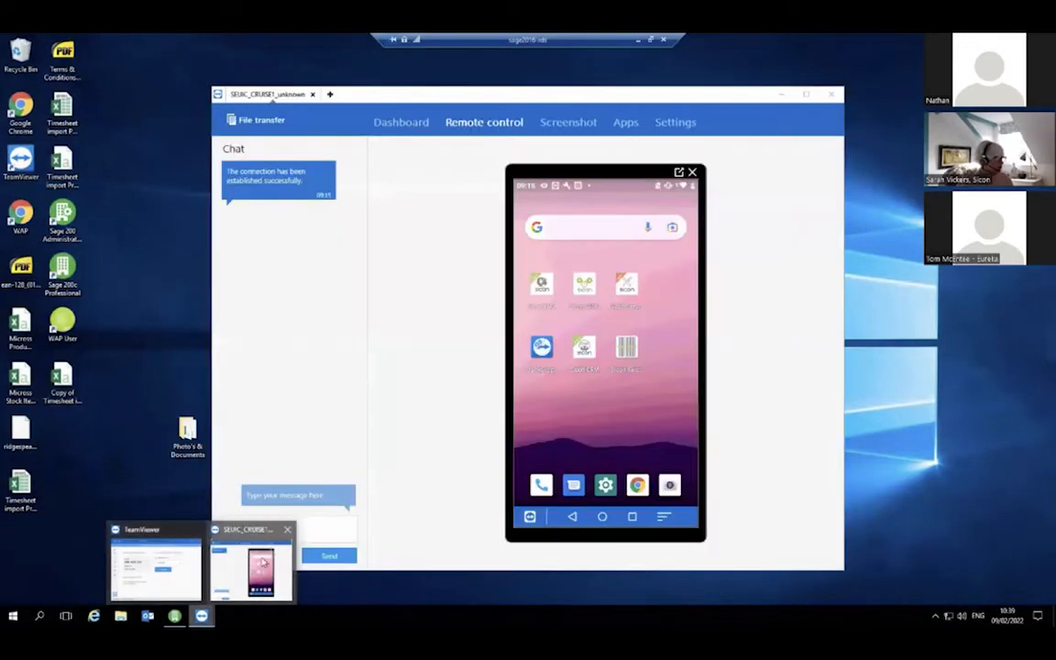
pyautogui.click(251, 564)
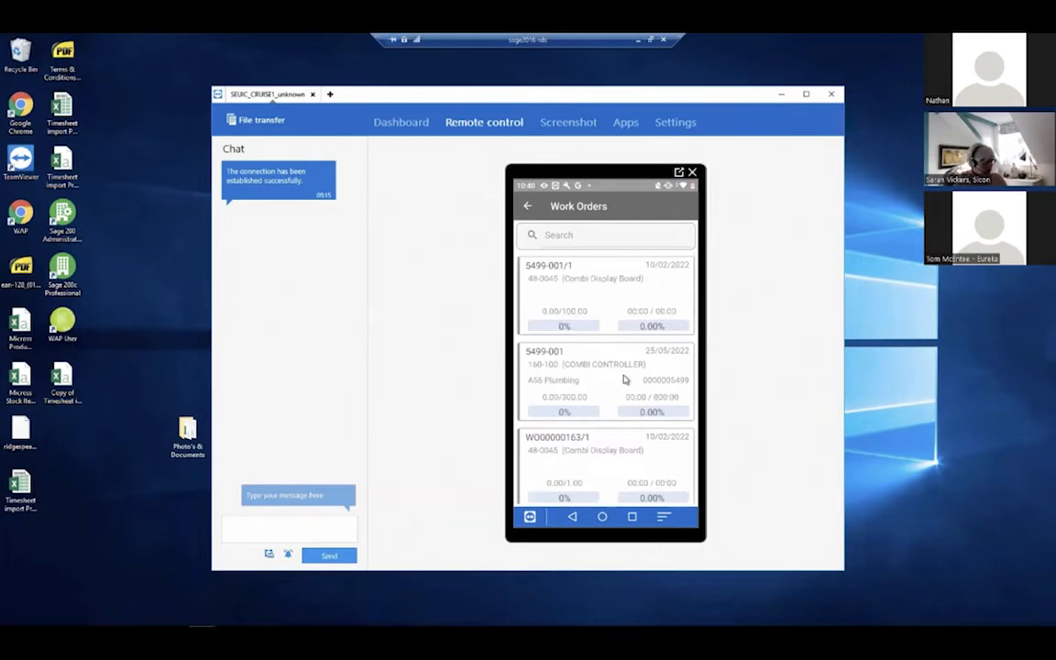
# - Record time and a completed quantity of 1 against OP 000.1 - Setup of works order 5499-001, and return to the works orders list
pyautogui.click(624, 379)
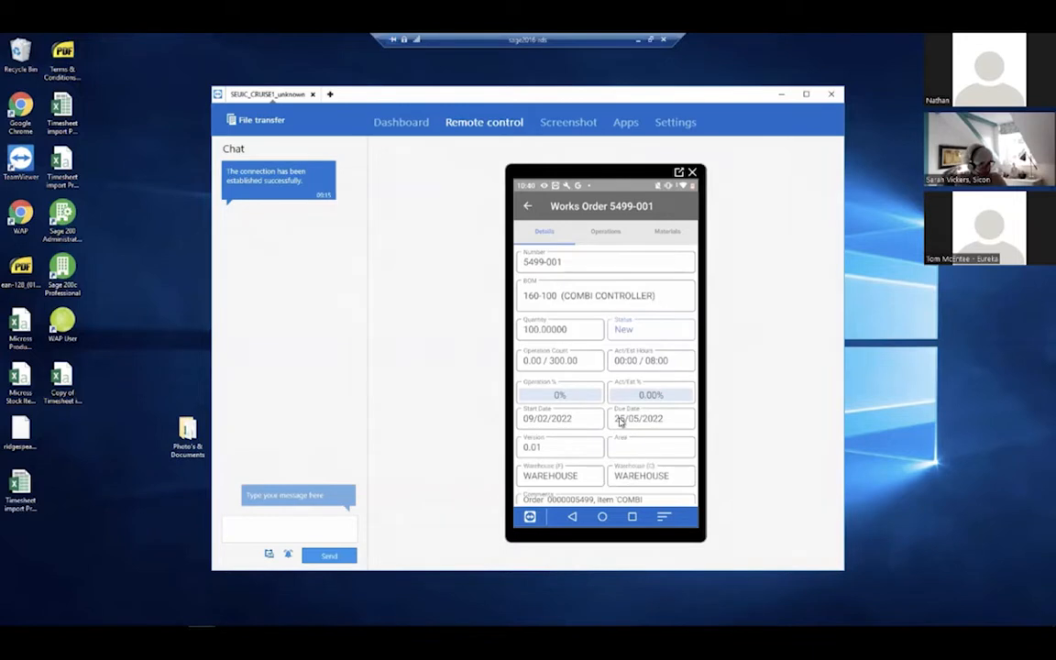
pyautogui.scroll(-1, 620, 420)
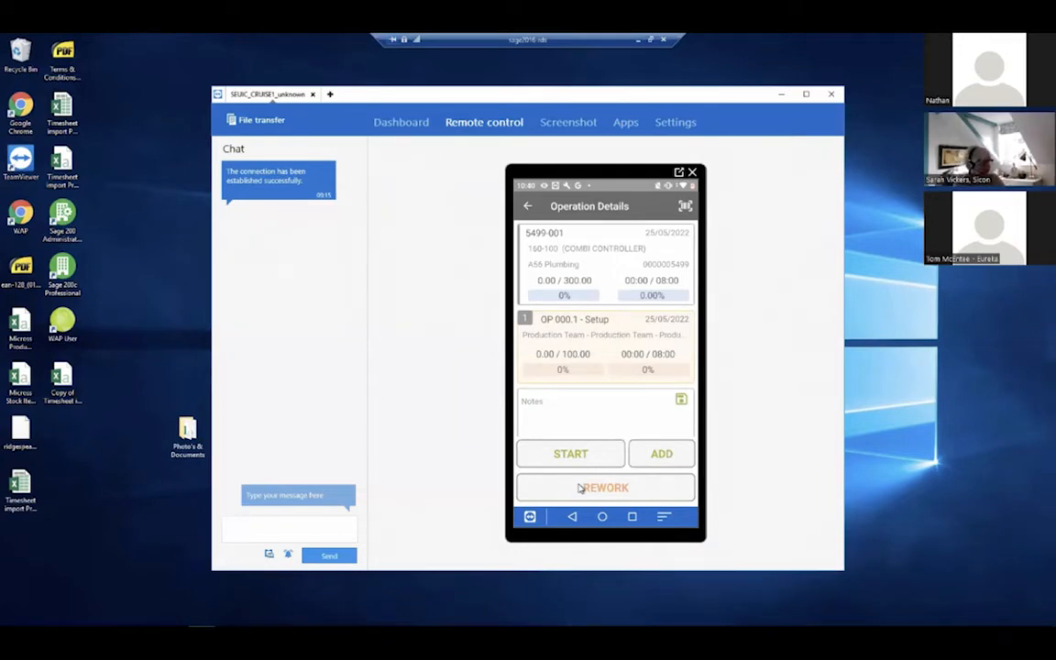
pyautogui.click(579, 489)
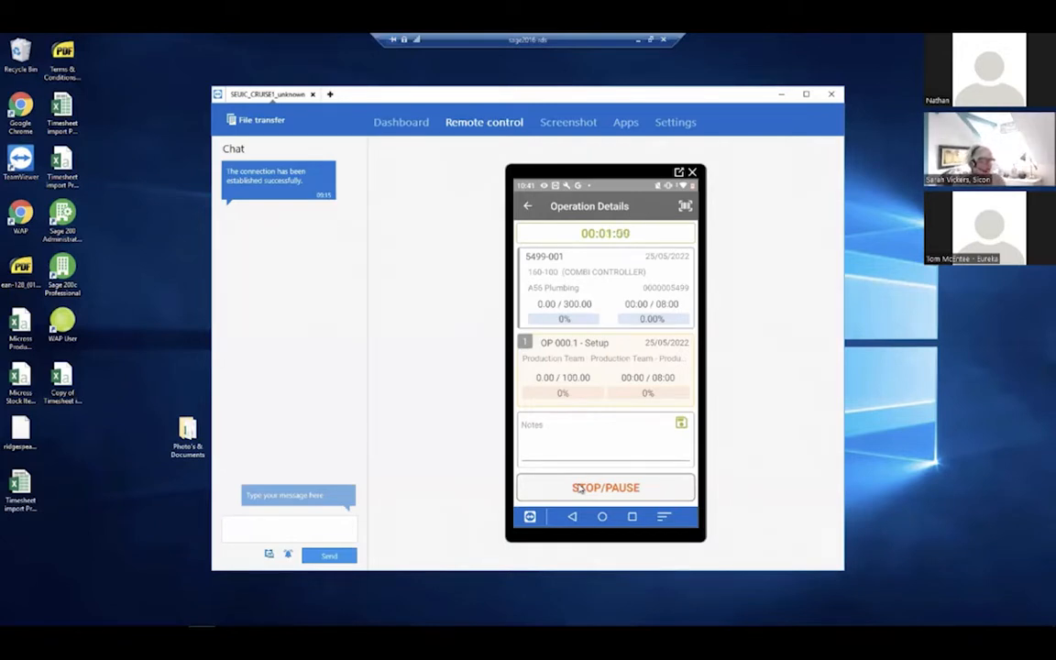
pyautogui.click(579, 488)
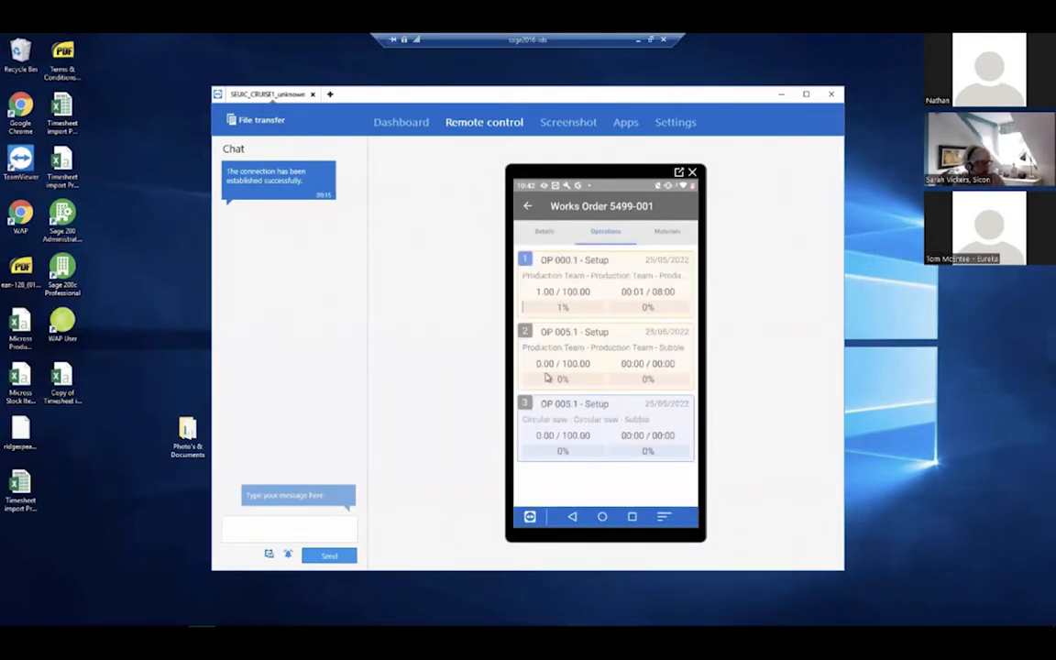
pyautogui.rightClick(591, 295)
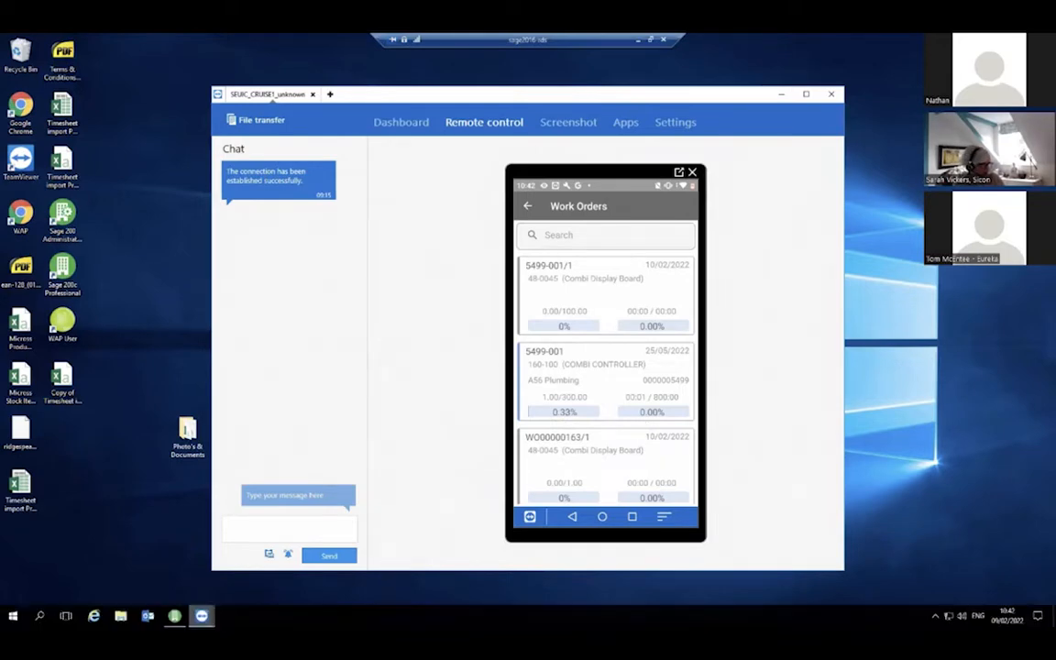
# - Switch back to Sage 200, check works order 5499-001's operations and the actual labour transaction for its first operation, and close it
pyautogui.click(175, 616)
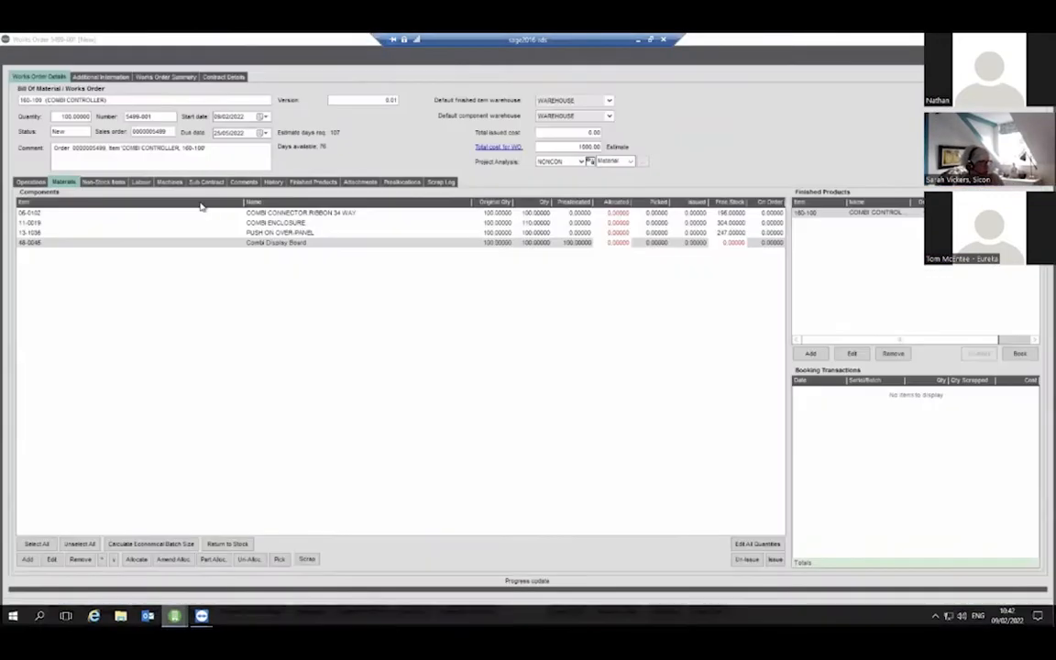
pyautogui.click(30, 181)
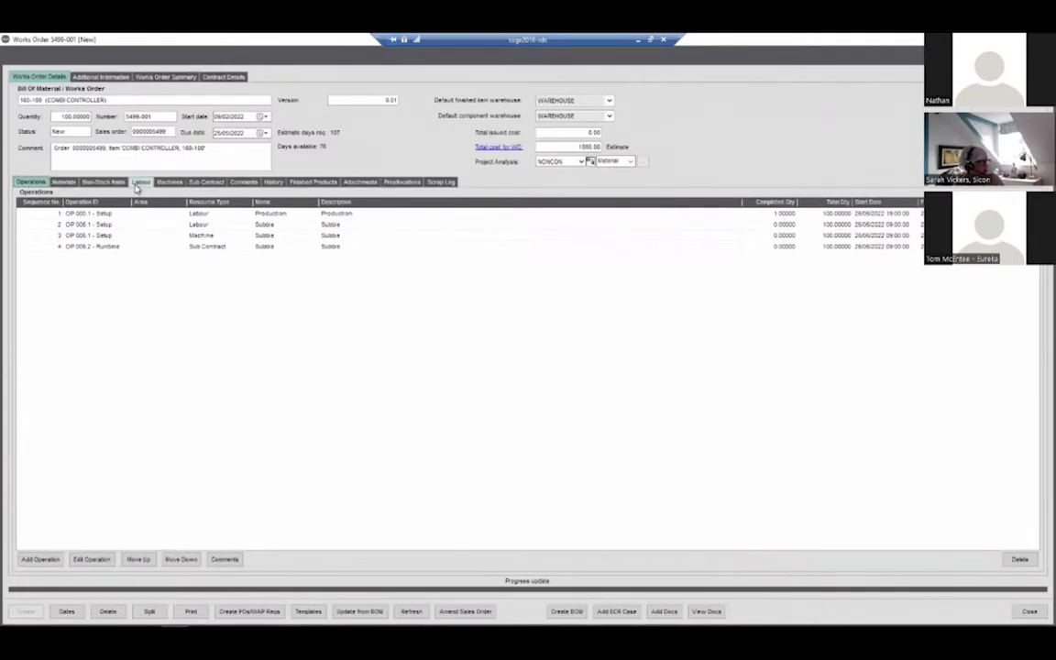
pyautogui.click(140, 182)
pyautogui.click(65, 214)
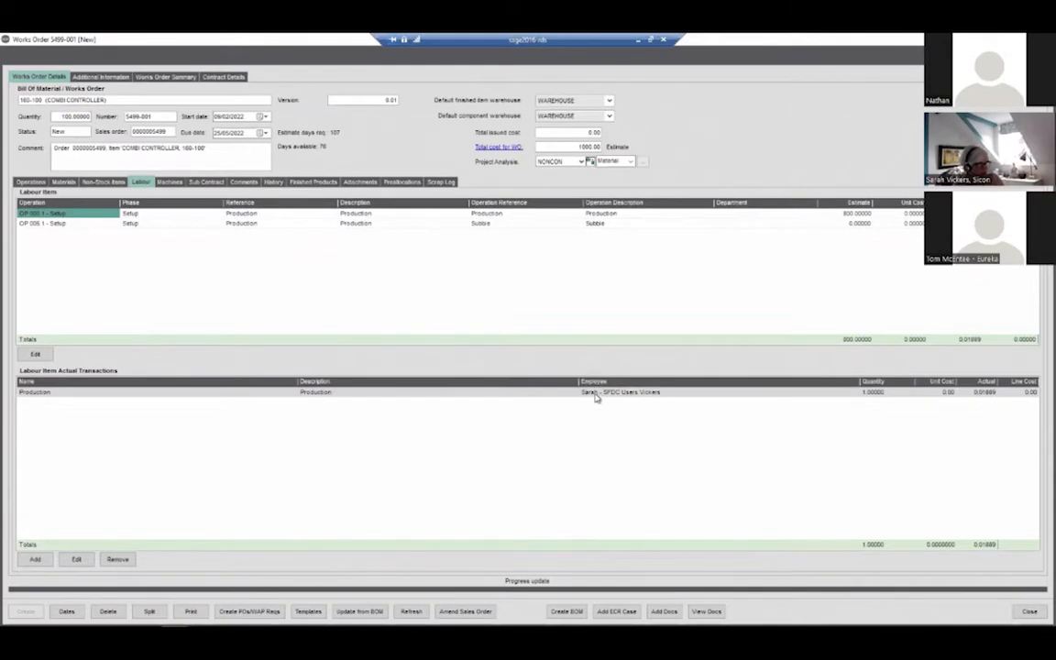
pyautogui.click(595, 394)
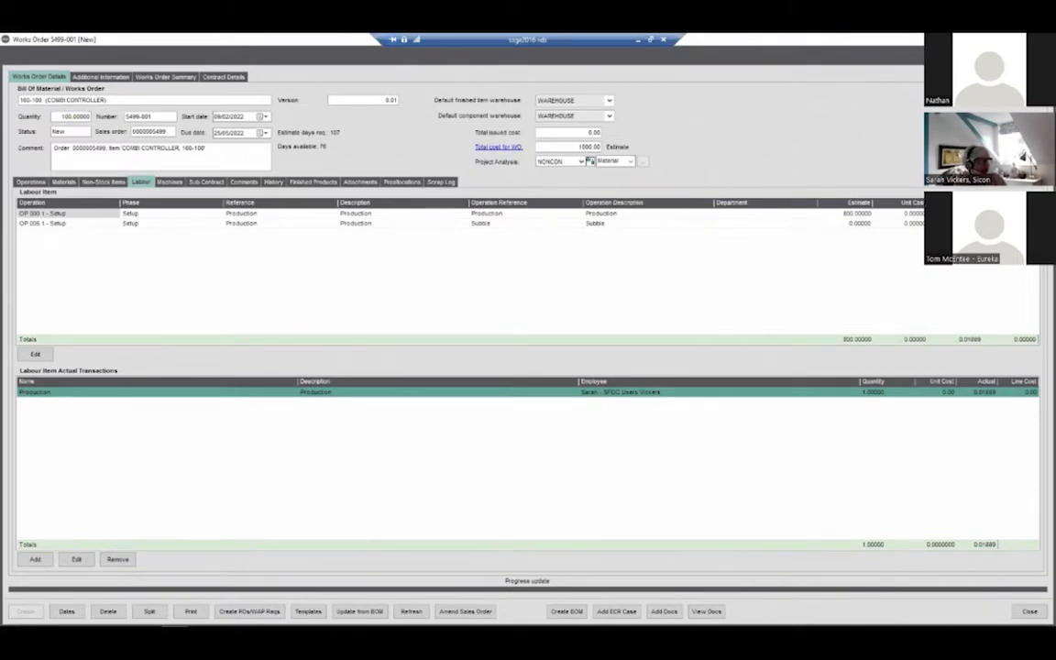
pyautogui.click(1044, 40)
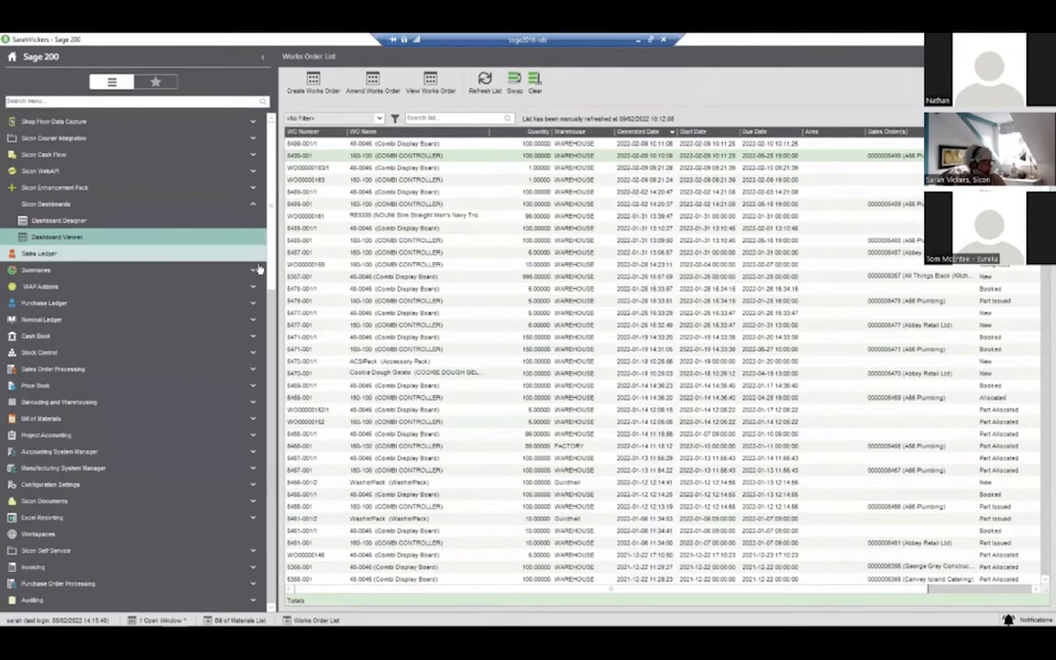
# - Open Confirm Goods Received under Purchase Order Processing's goods received and despatched functions
pyautogui.moveTo(272, 260); pyautogui.dragTo(275, 444)
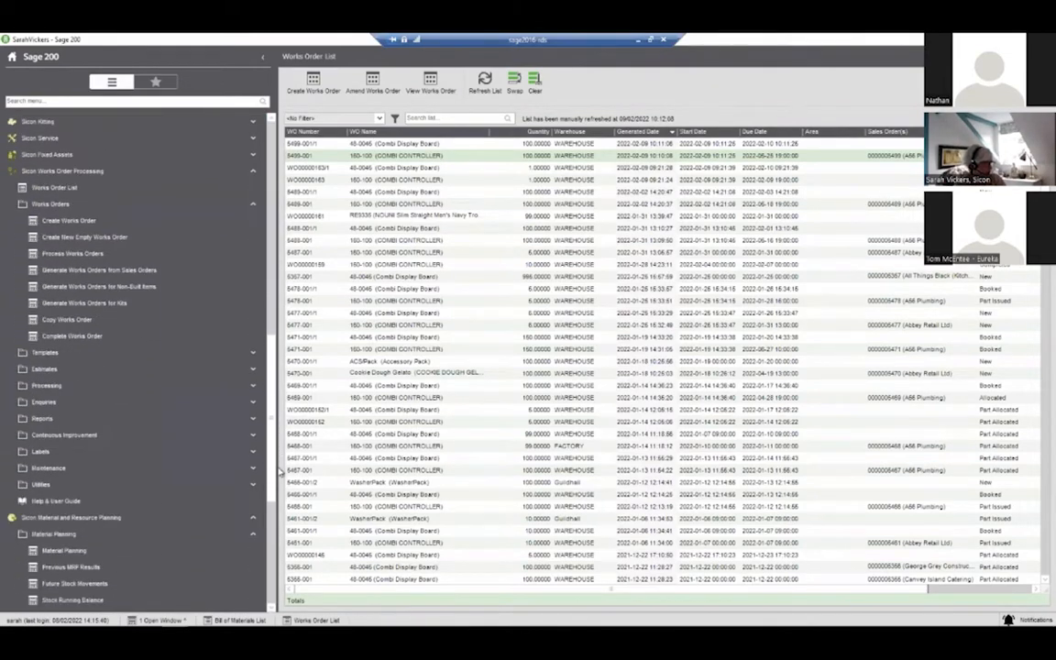
pyautogui.scroll(2, 185, 540)
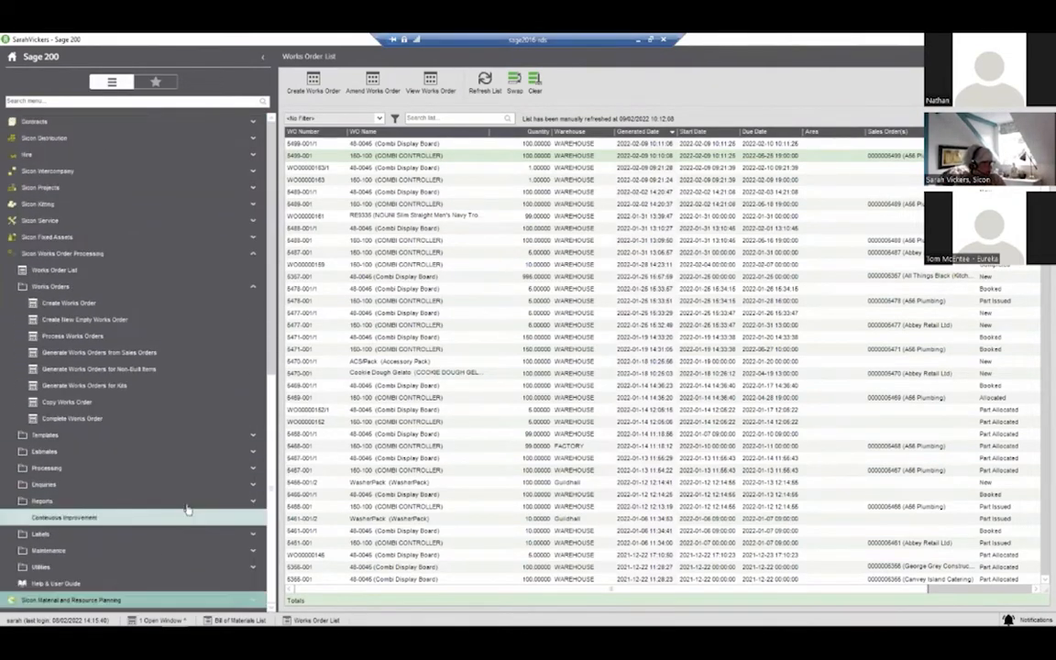
pyautogui.scroll(3, 272, 479)
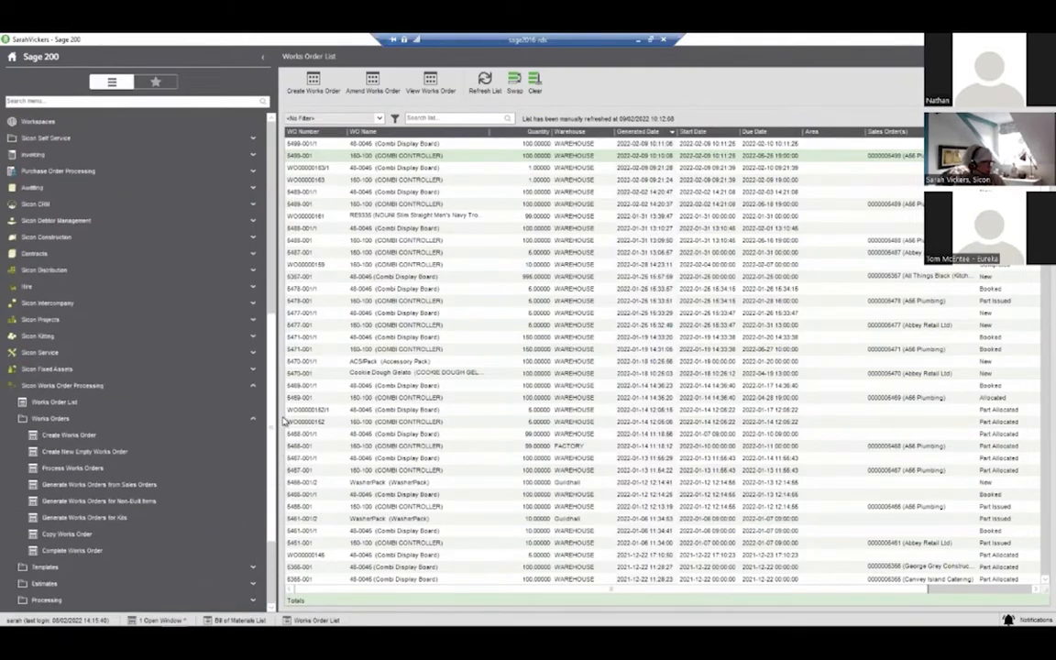
pyautogui.click(122, 171)
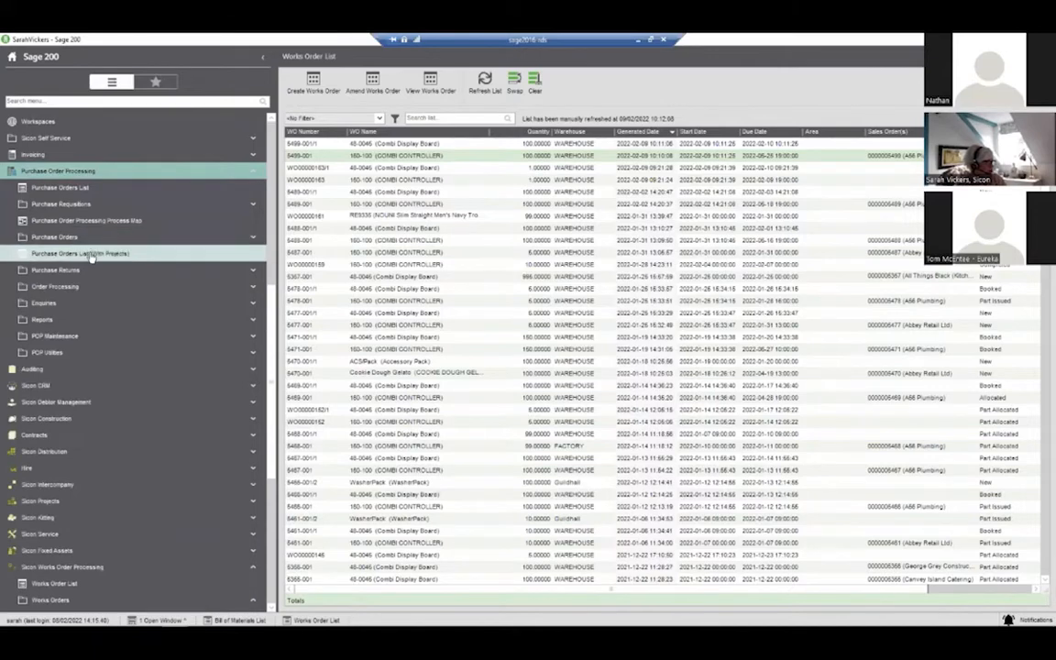
pyautogui.click(82, 287)
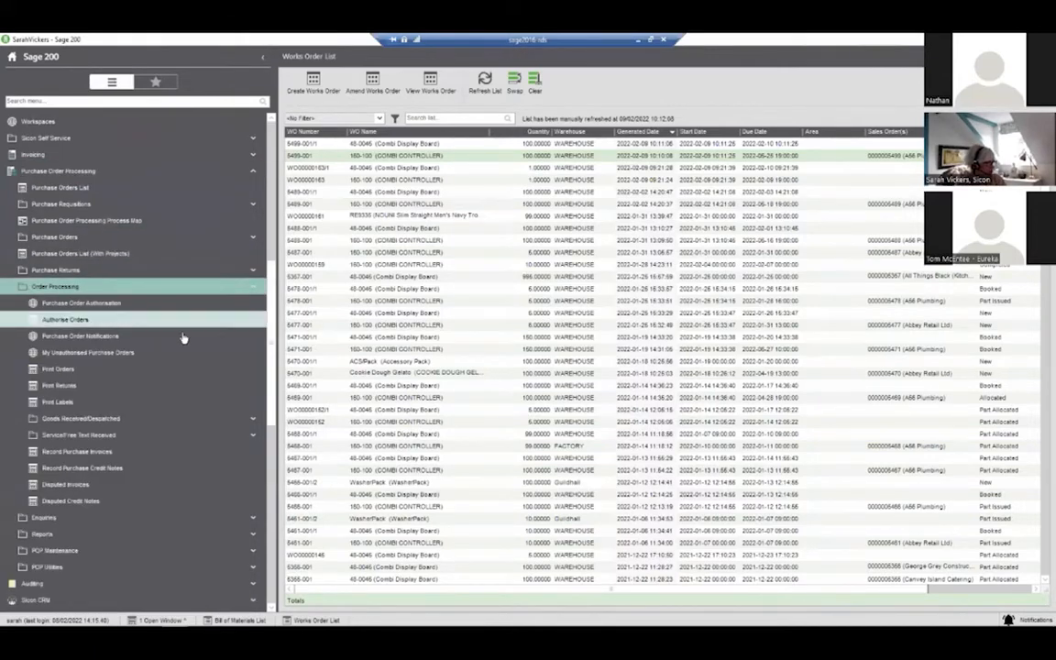
pyautogui.click(156, 424)
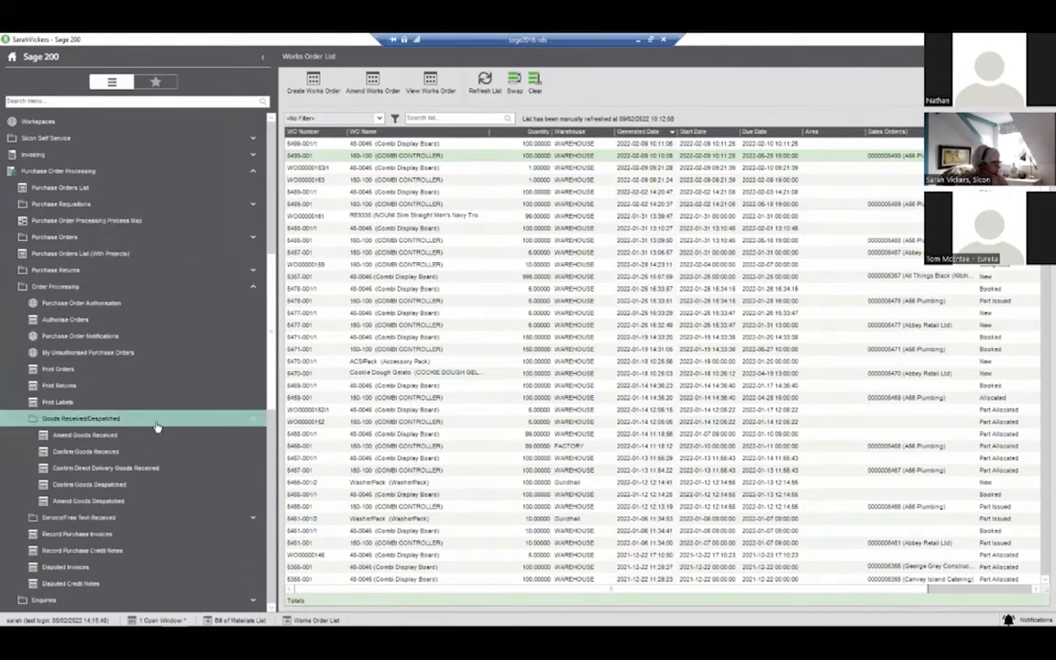
pyautogui.click(146, 450)
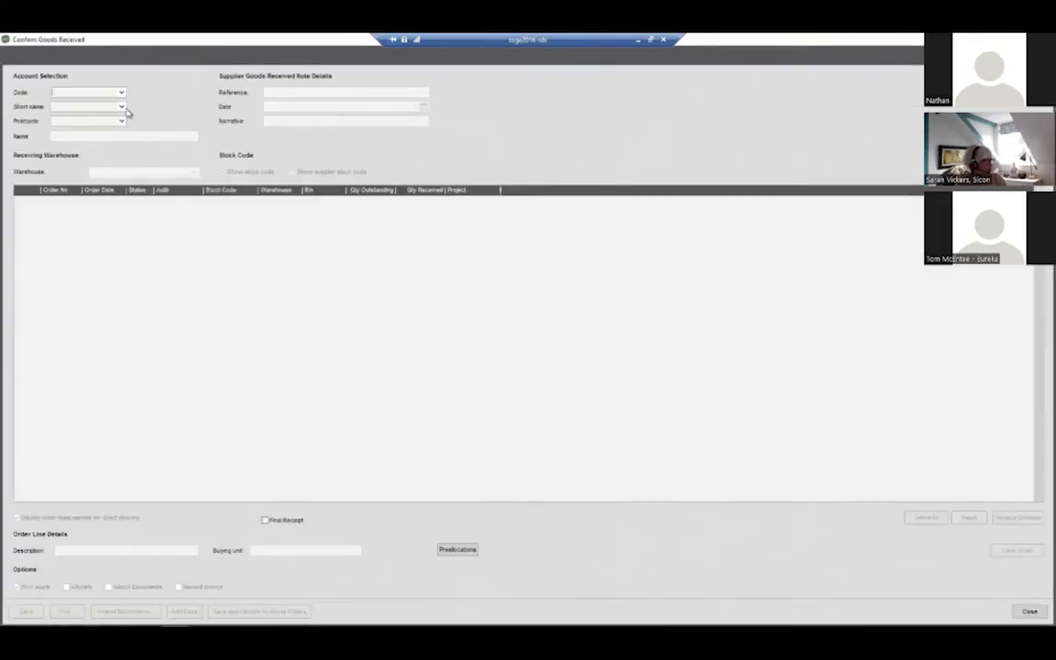
# - Choose the supplier BGT Distribution Ltd and load all of its outstanding purchase orders for receipt
pyautogui.click(121, 107)
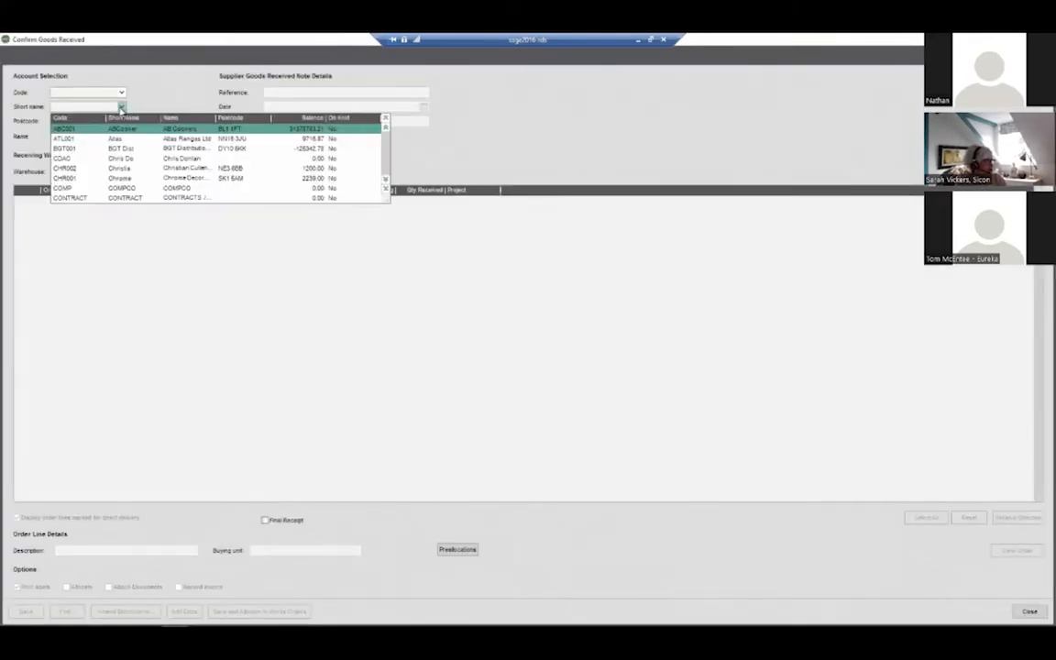
pyautogui.click(194, 148)
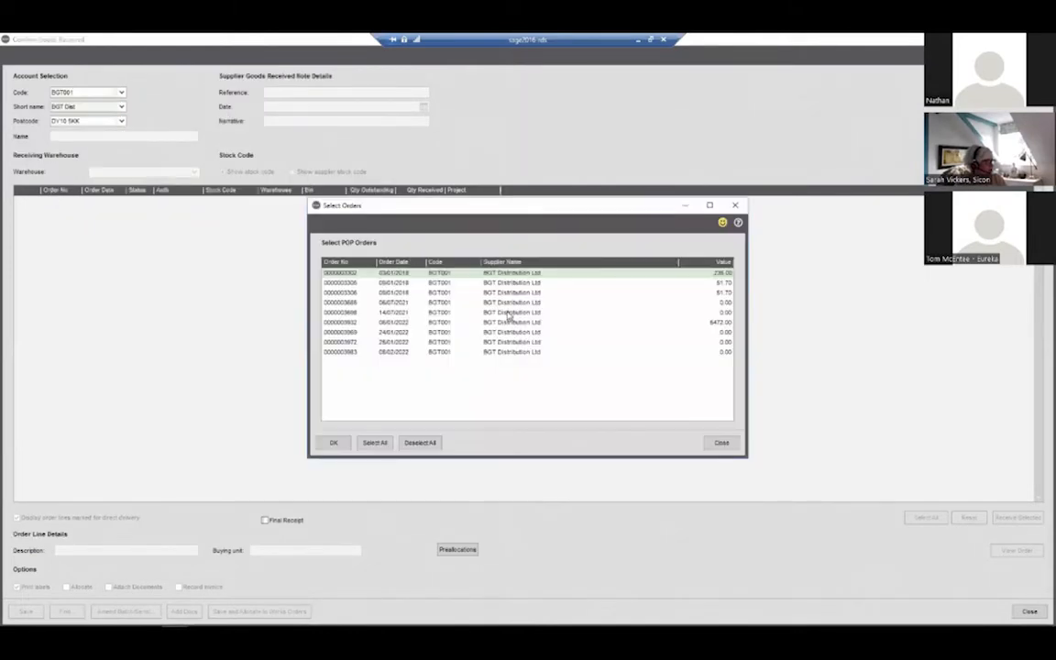
pyautogui.click(371, 443)
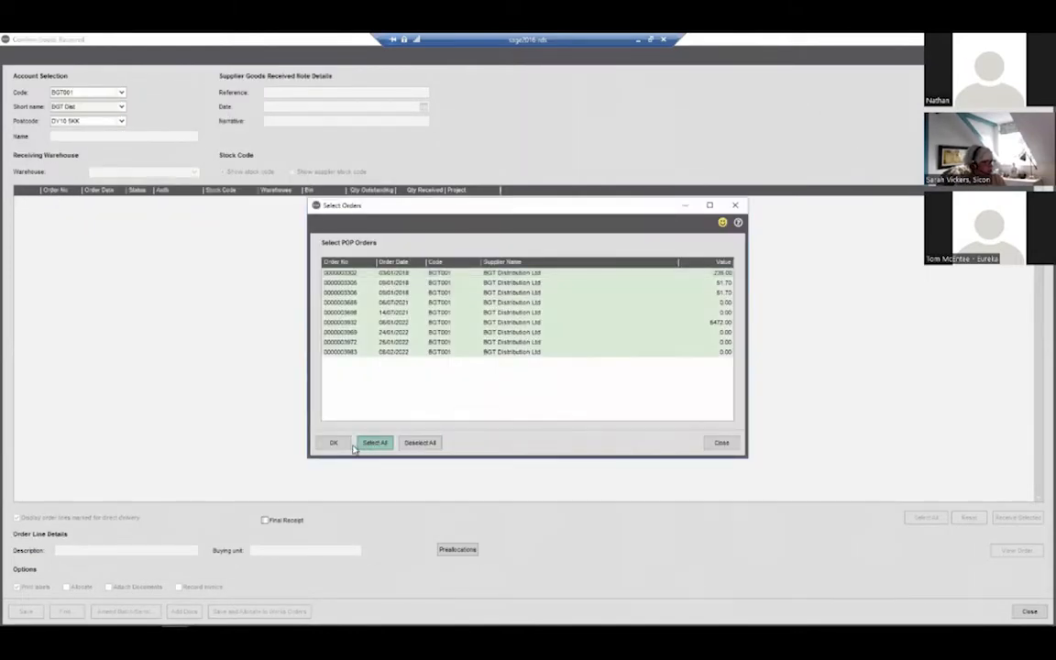
pyautogui.click(335, 443)
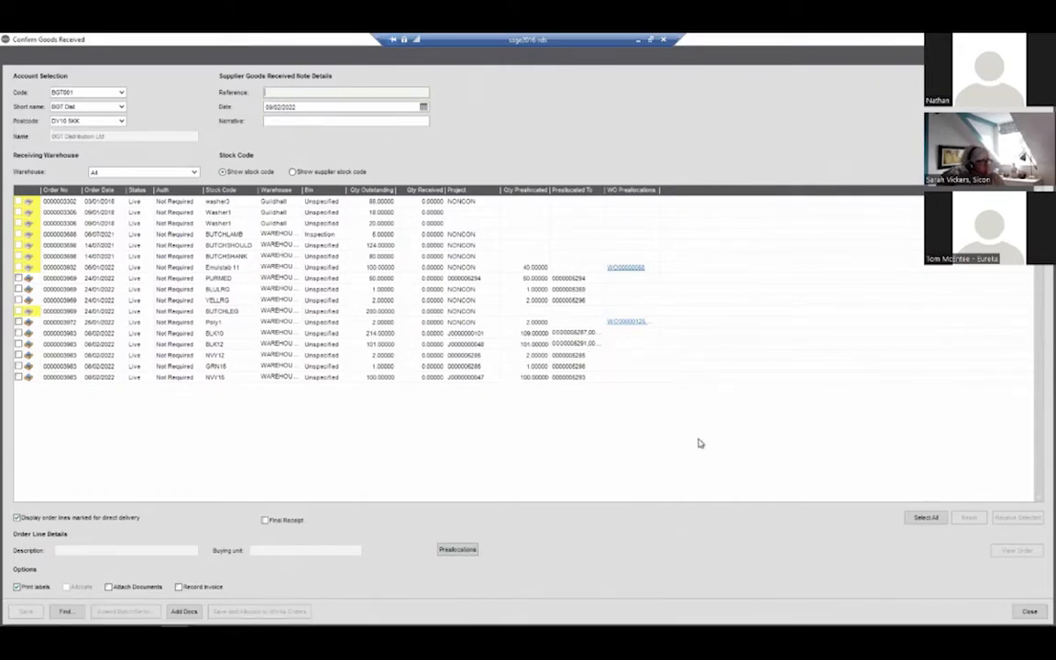
# - Receive all auto-receivable order lines under reference 535335, save the receipt with its preallocations, and close the goods received window
pyautogui.write('535335')
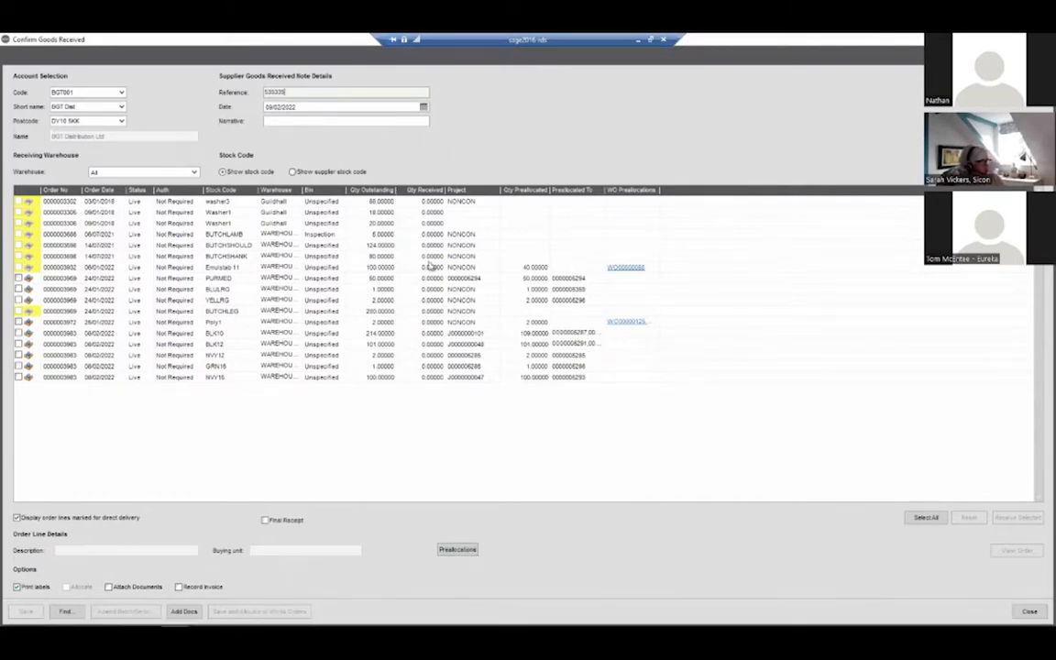
pyautogui.click(945, 519)
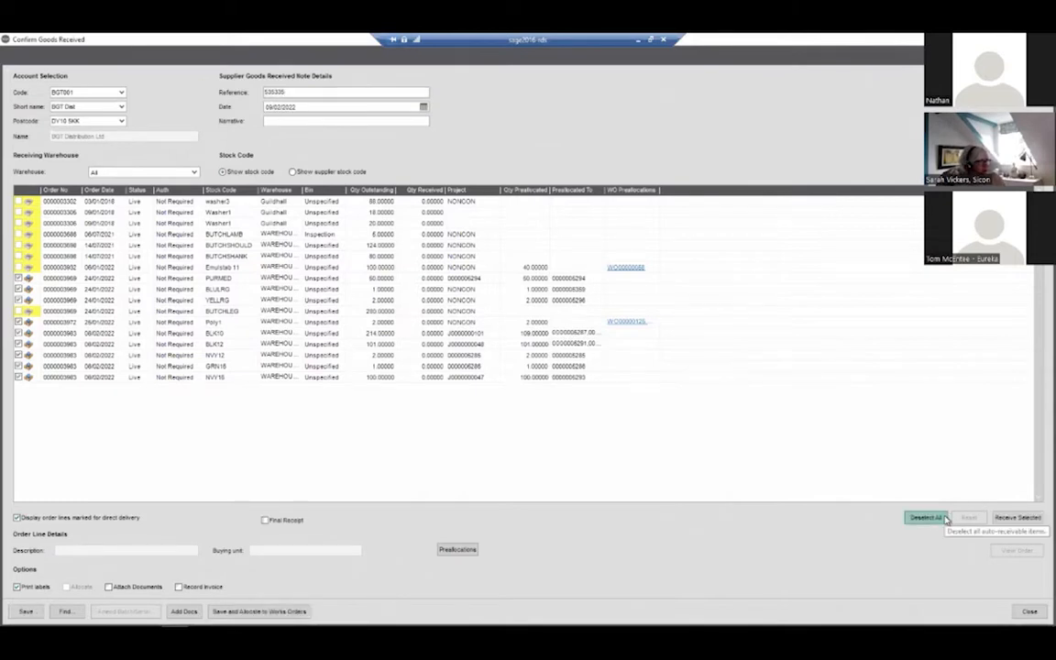
pyautogui.click(1015, 518)
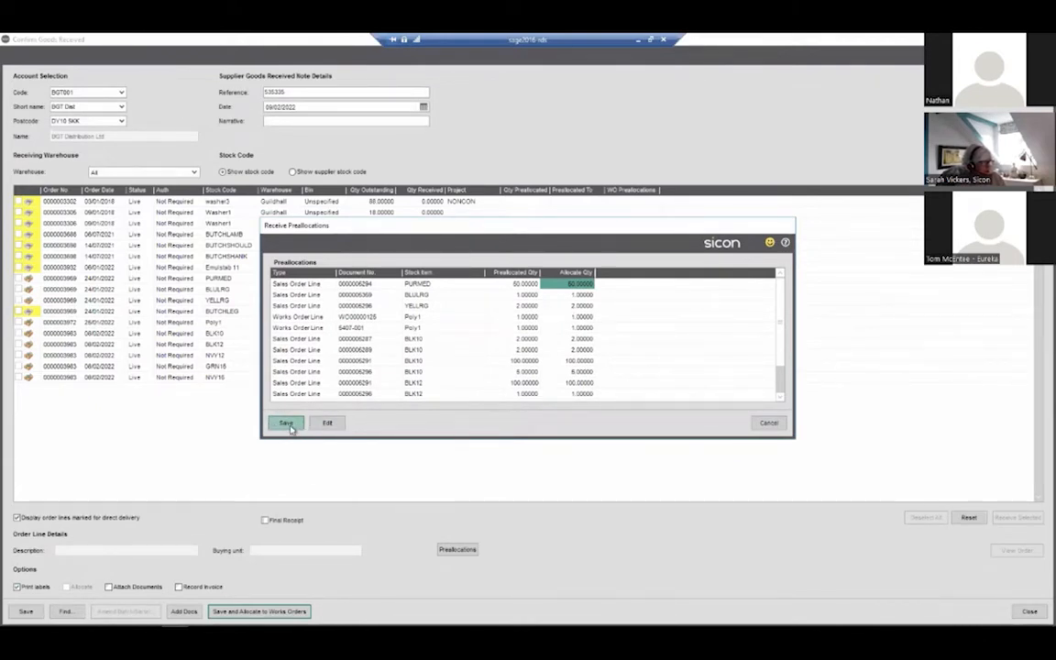
pyautogui.click(286, 423)
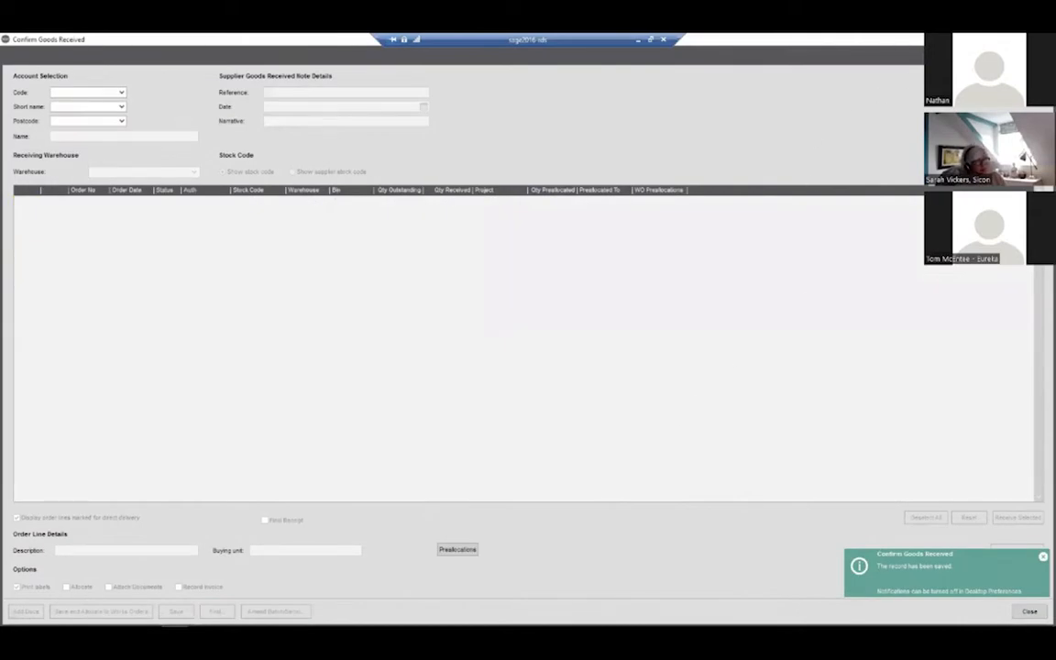
pyautogui.click(1044, 39)
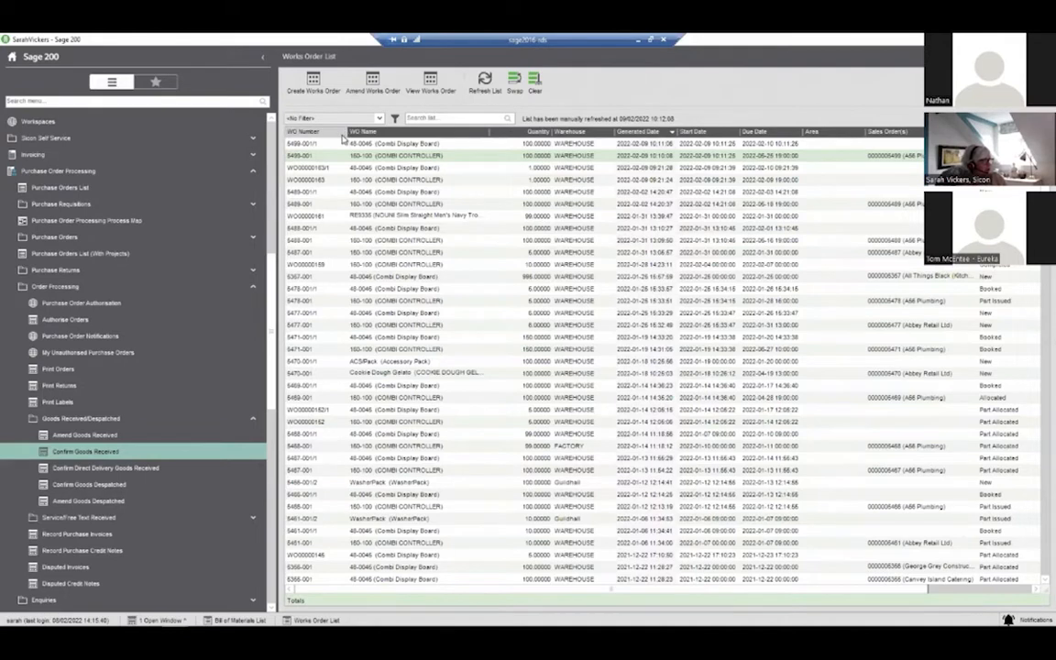
# - Return to the already open works order 5499-001 and maximize its window
pyautogui.click(371, 91)
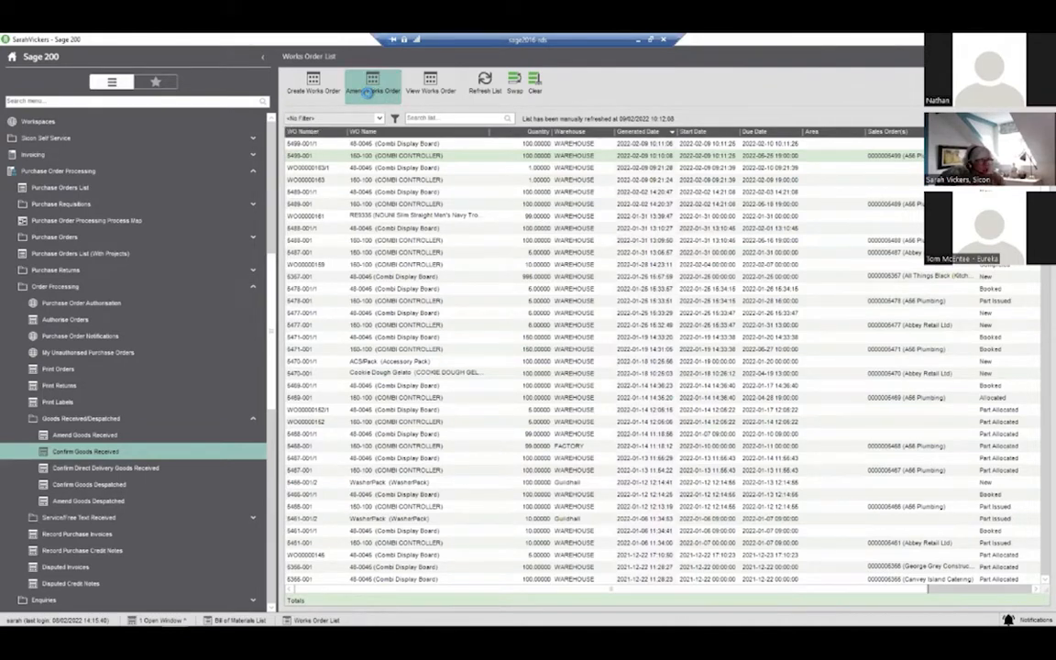
pyautogui.click(612, 386)
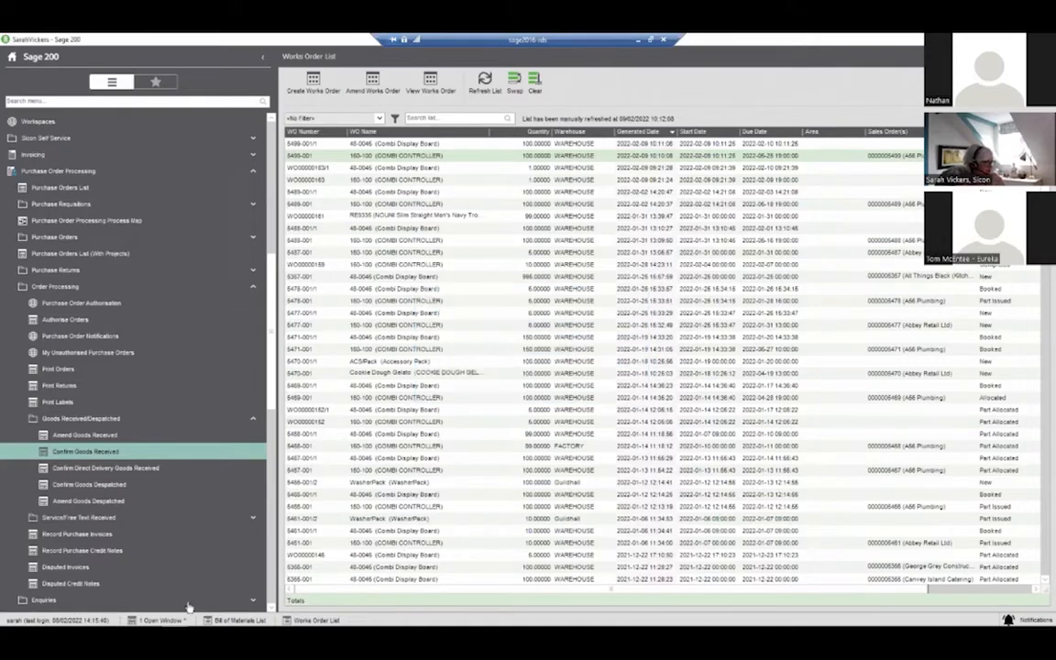
pyautogui.click(160, 621)
pyautogui.click(155, 601)
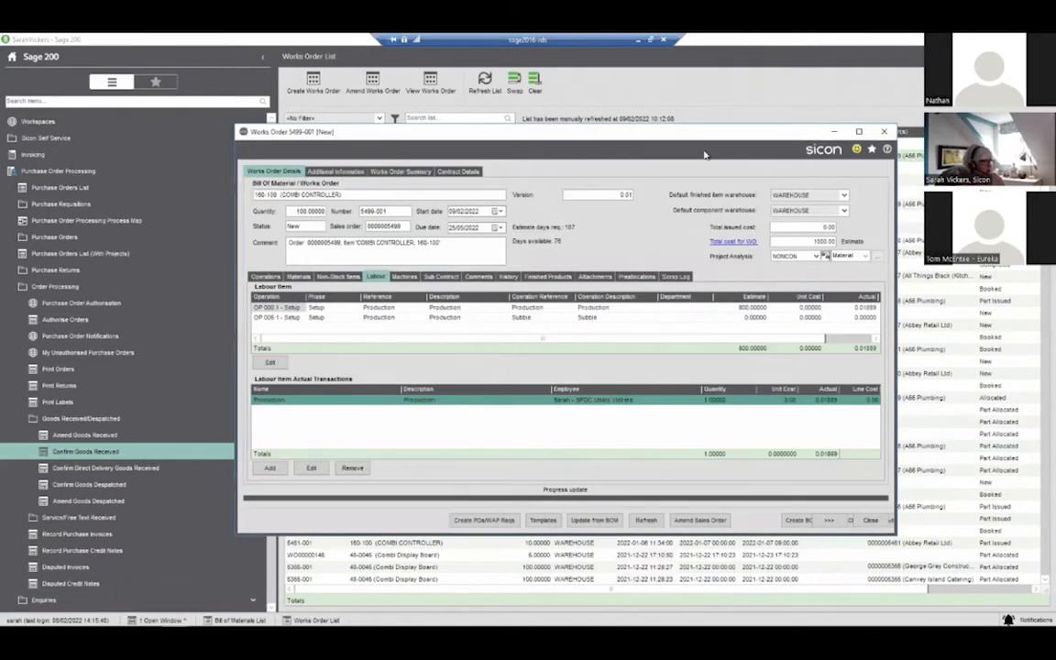
pyautogui.doubleClick(774, 130)
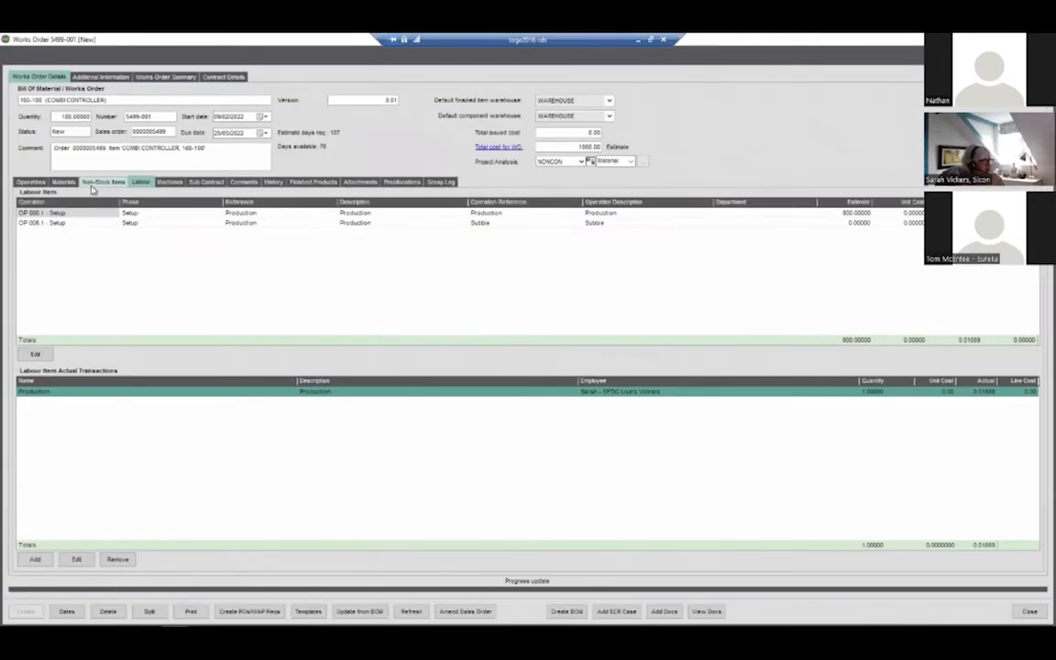
# - Open the sub-assembly works order for the Combi Display Board component from works order 5499-001's materials
pyautogui.click(63, 181)
pyautogui.click(277, 244)
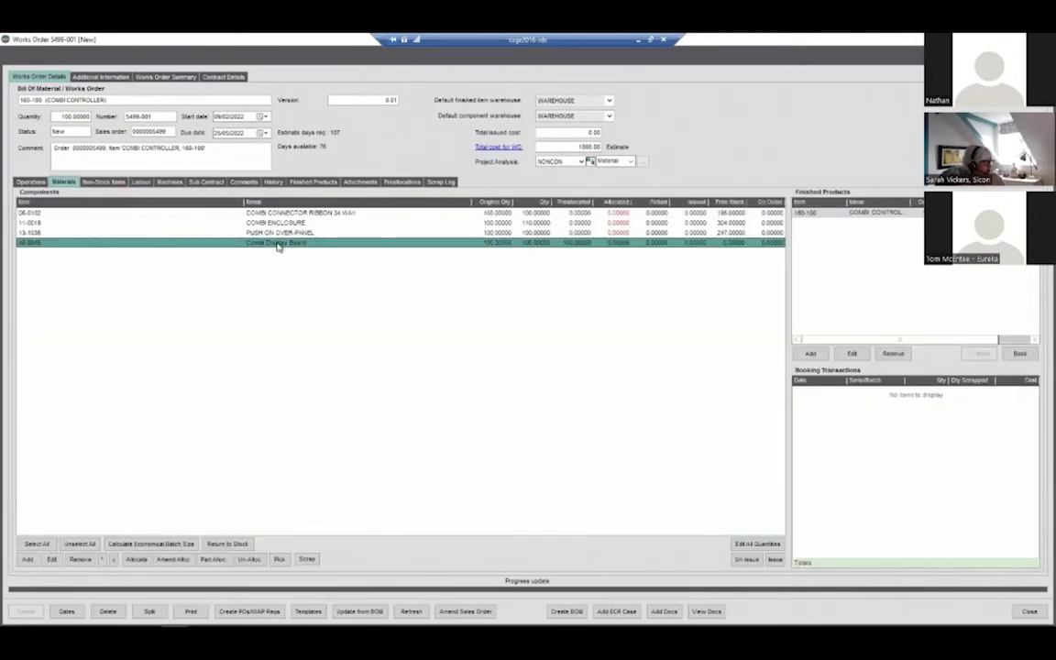
pyautogui.rightClick(277, 244)
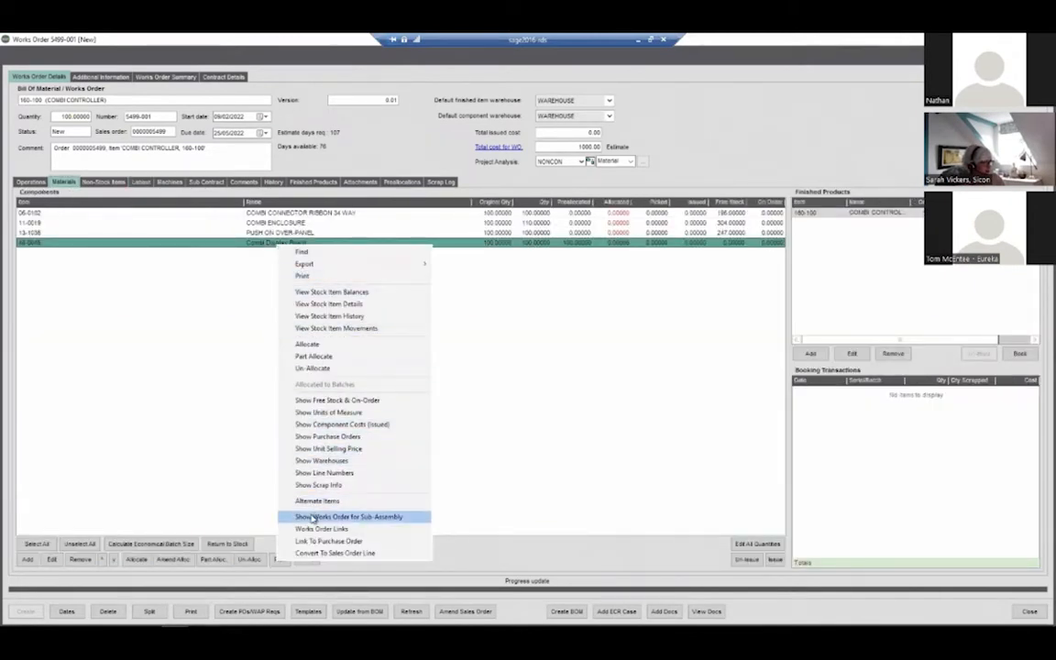
pyautogui.click(313, 519)
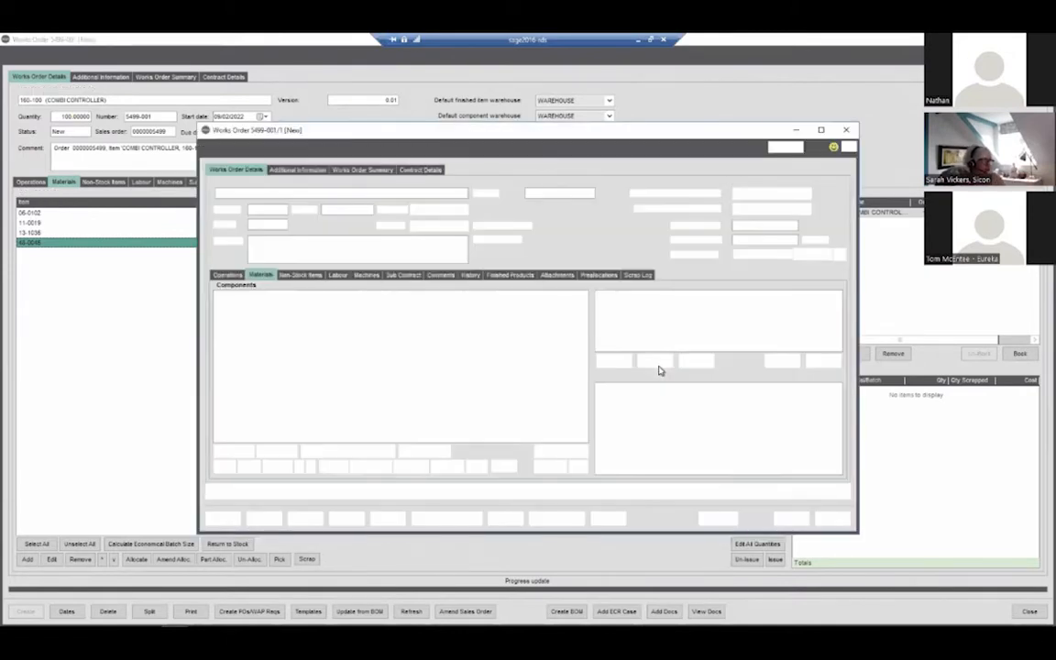
# - Start booking in the Combi Display Board finished product and complete its inspection with the date 09/02/2022
pyautogui.click(736, 309)
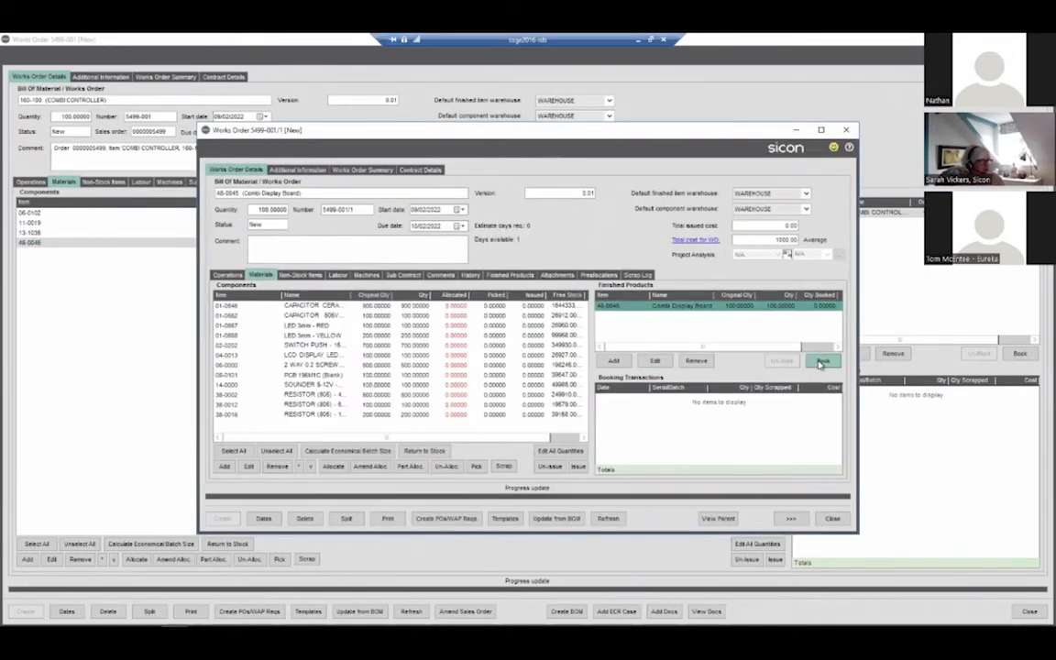
pyautogui.click(822, 360)
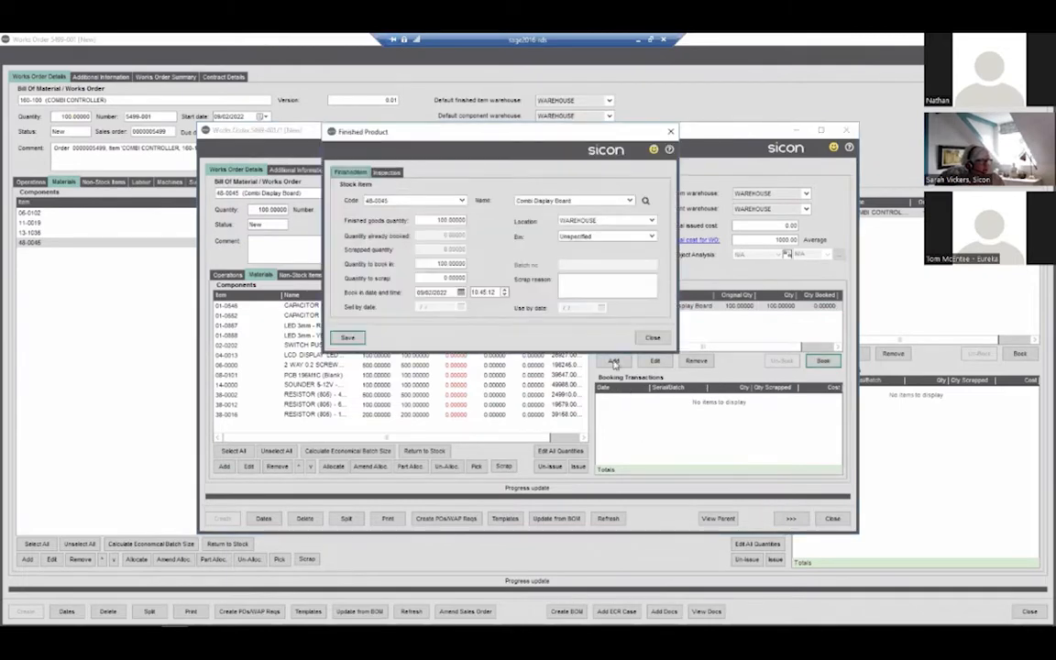
pyautogui.click(383, 173)
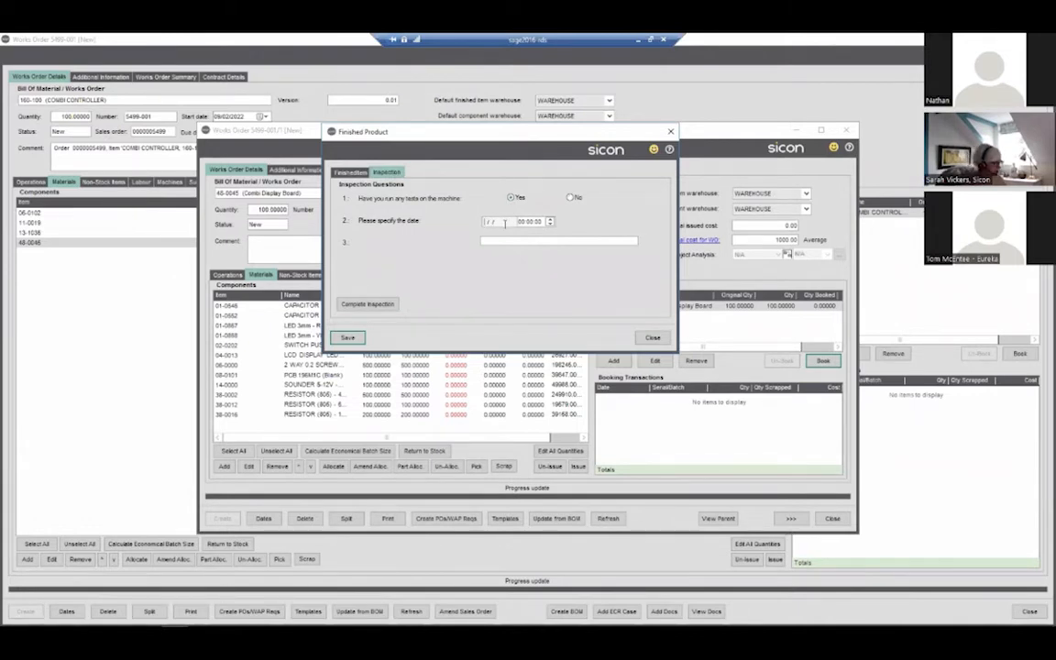
pyautogui.write('09/02/')
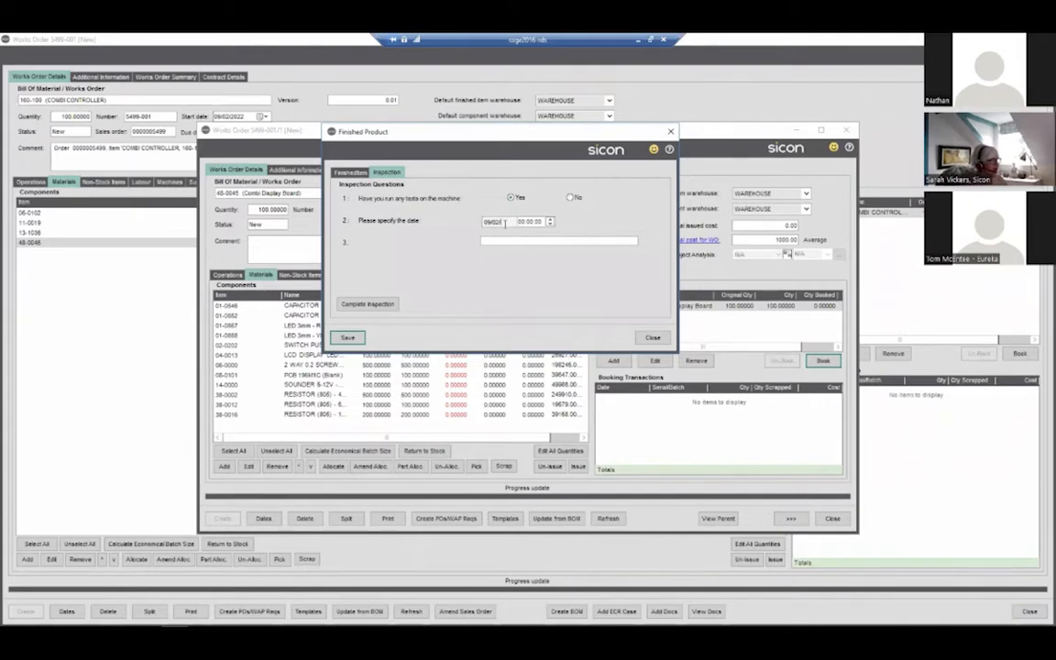
pyautogui.write('2022')
pyautogui.press('BackSpace')
pyautogui.press('BackSpace')
pyautogui.write('2022')
pyautogui.click(365, 304)
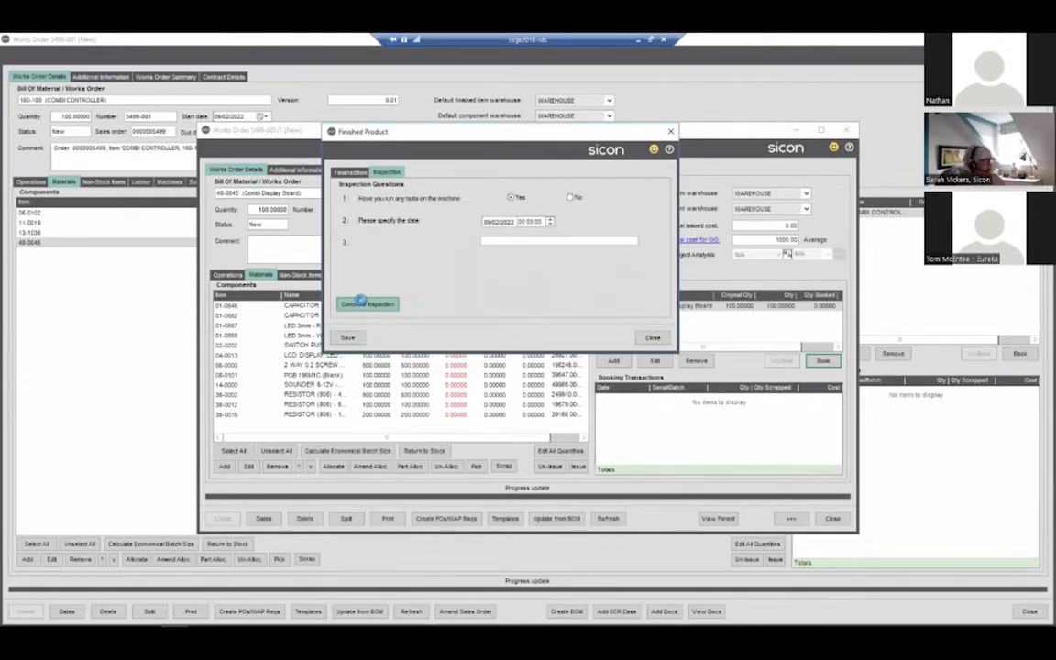
pyautogui.click(445, 366)
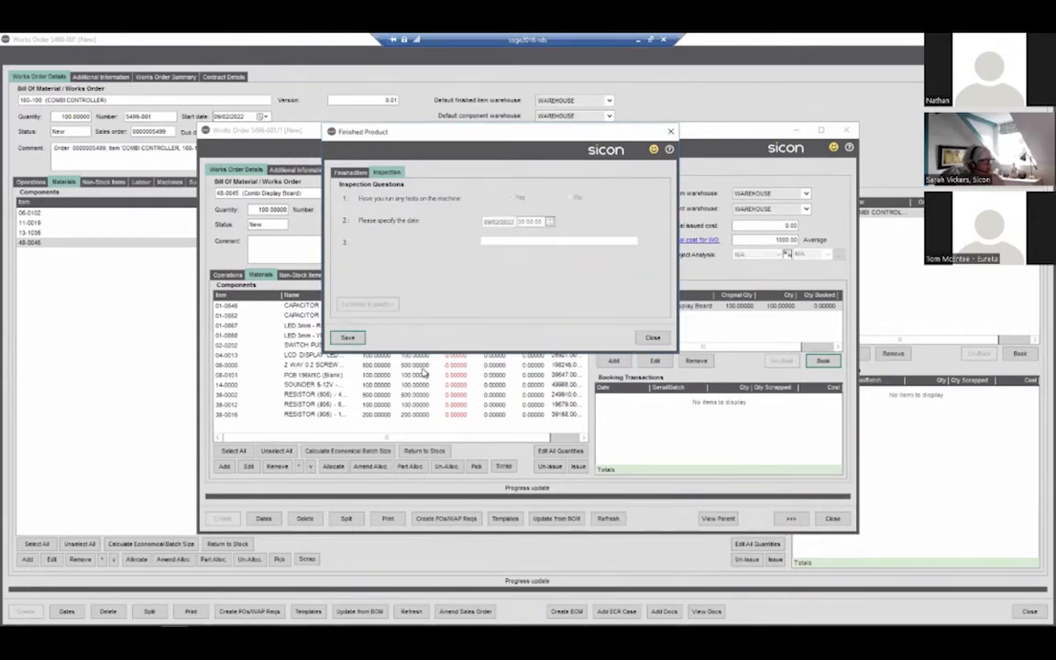
# - Review the Combi Display Board's book-in and scrap quantities, then save the finished product entry with 100 to book in and 0 to scrap
pyautogui.click(351, 172)
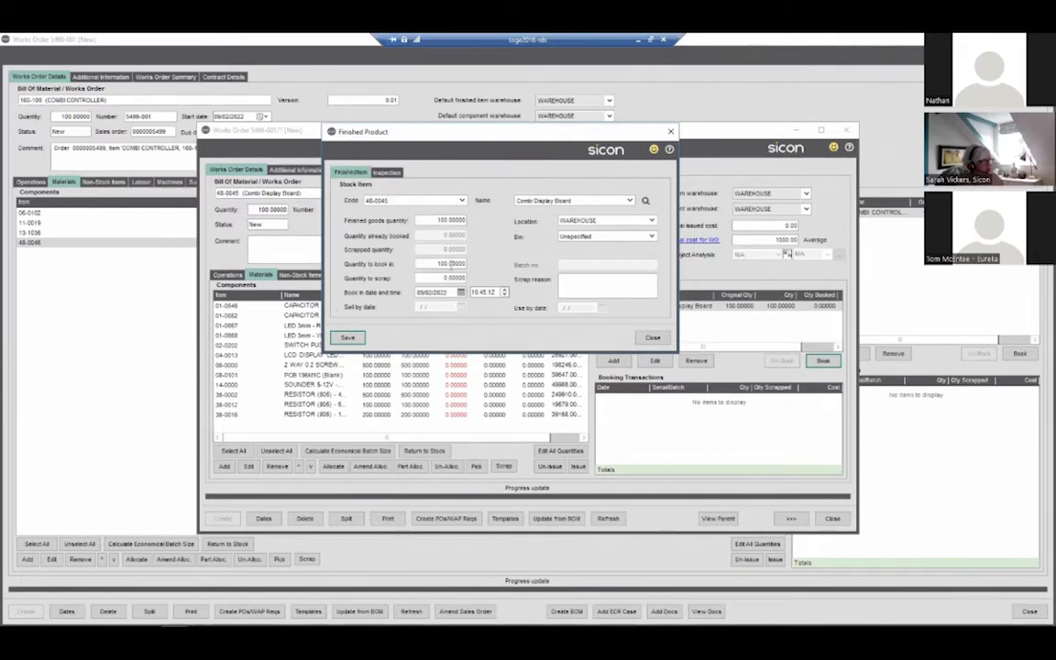
pyautogui.click(427, 262)
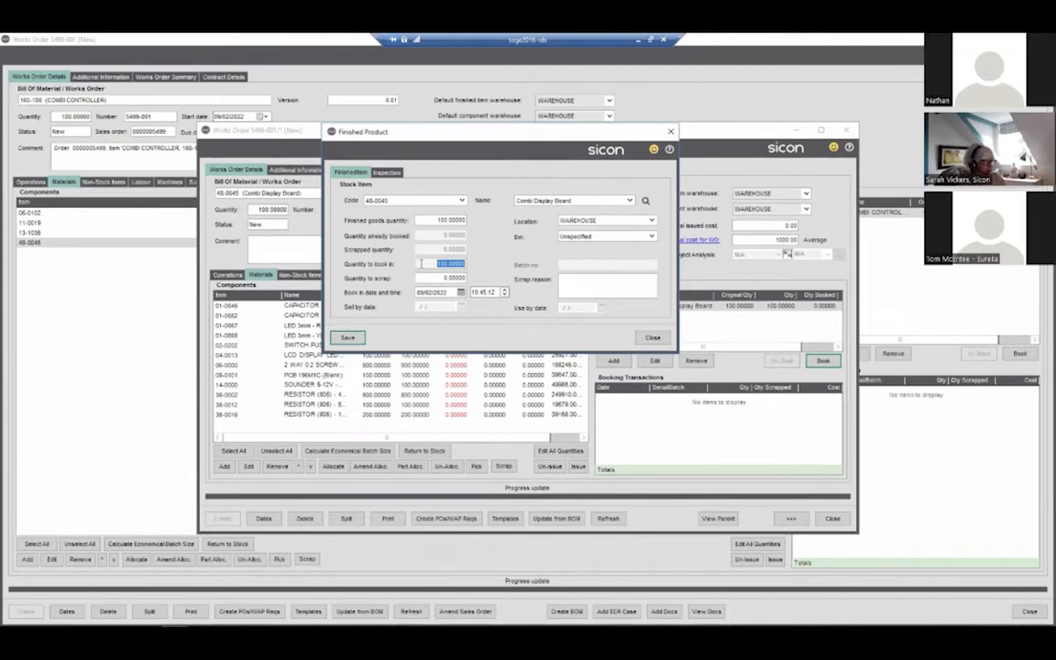
pyautogui.click(436, 279)
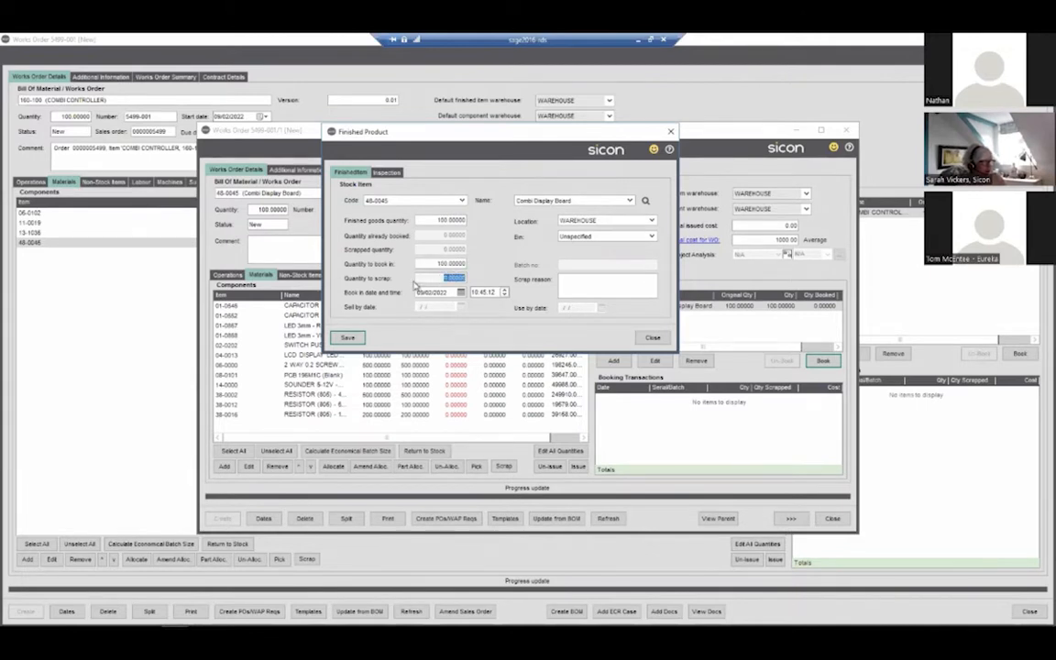
pyautogui.click(579, 284)
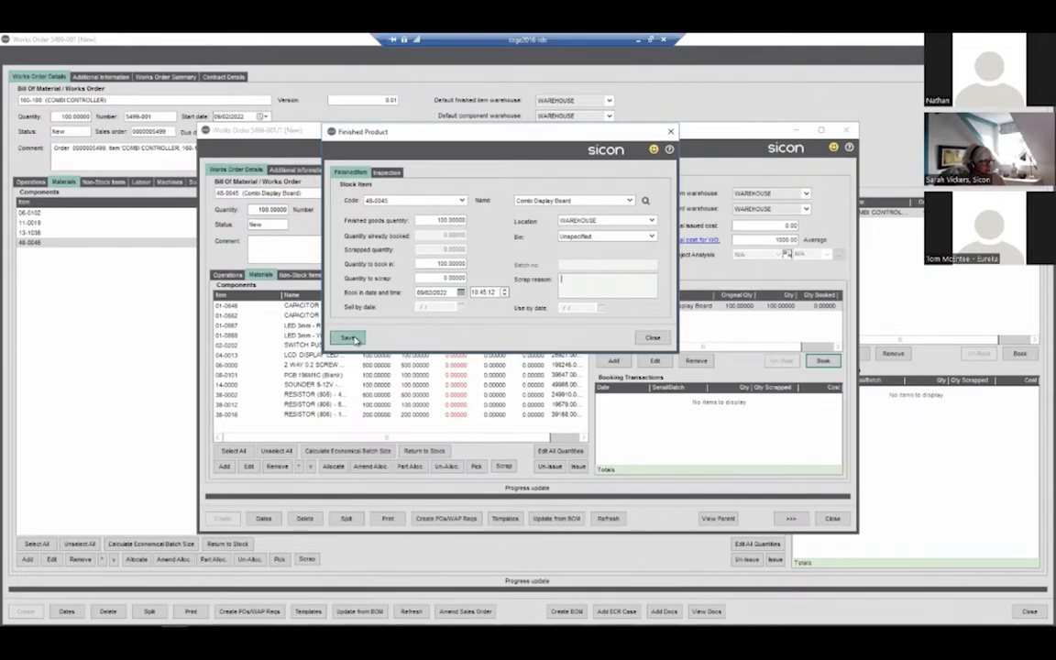
pyautogui.click(348, 337)
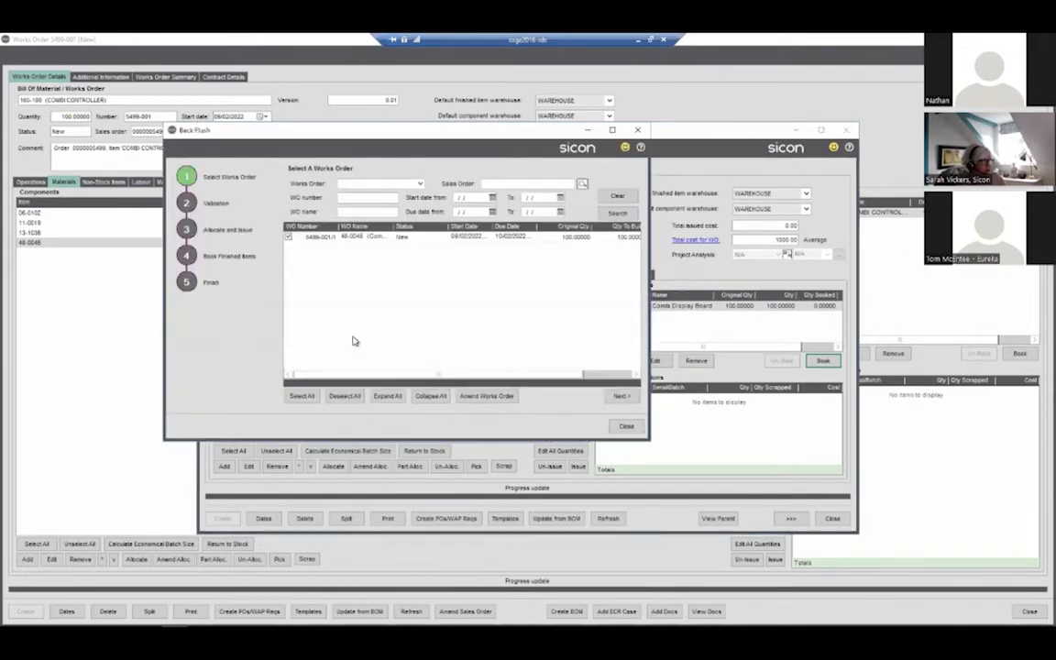
# - Back flush works order 5499-001/1, saving the preallocation of 100 to works order 5499-001, and close the sub-assembly works order
pyautogui.click(616, 397)
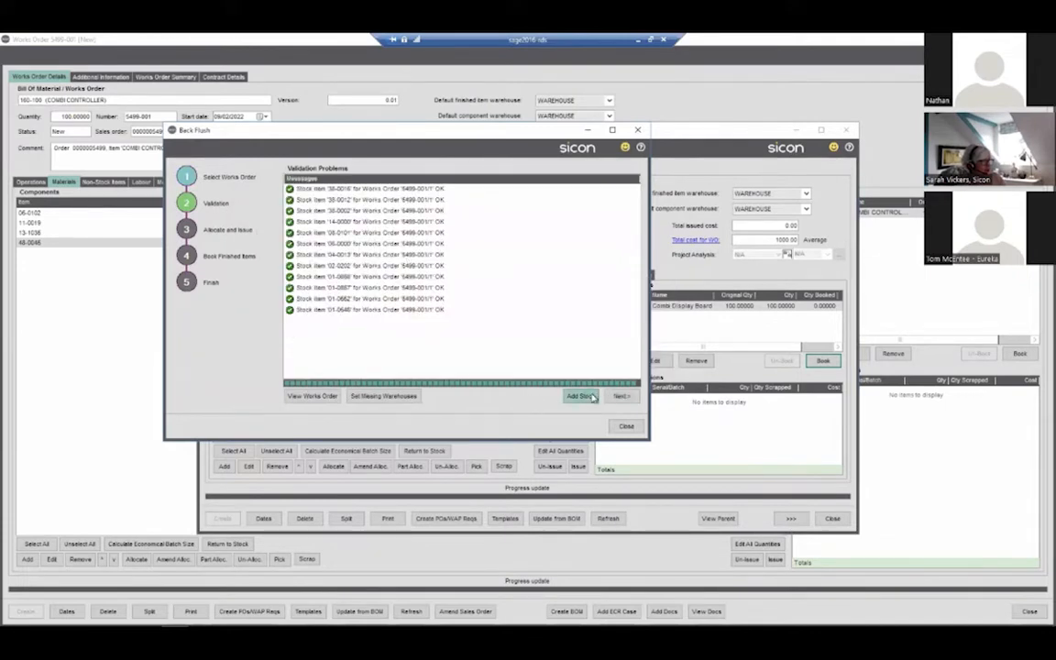
pyautogui.click(618, 398)
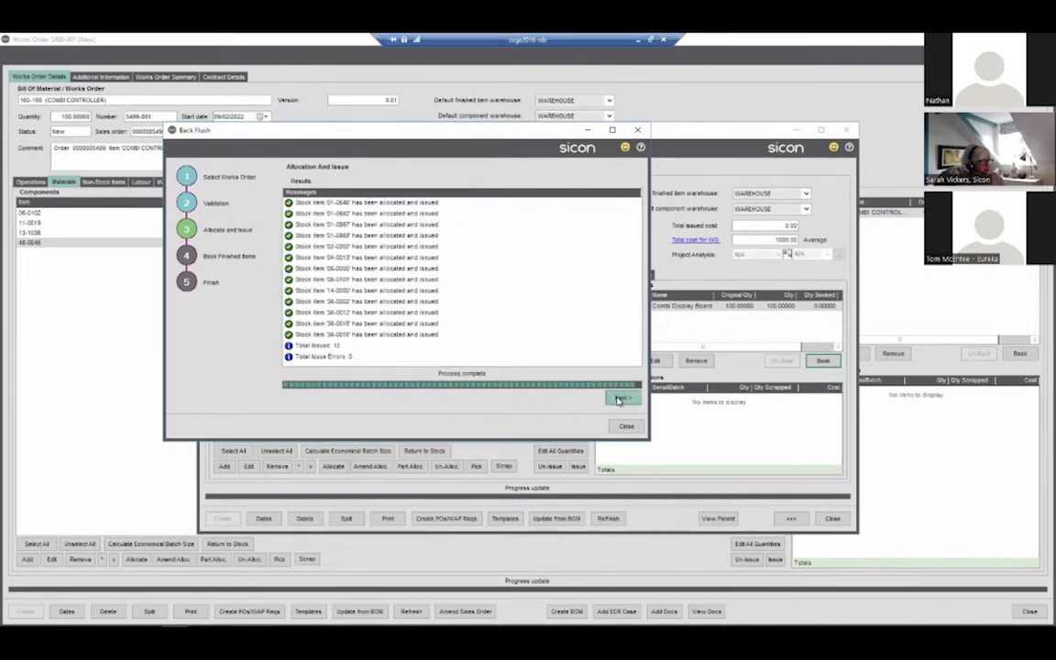
pyautogui.click(619, 399)
pyautogui.click(618, 399)
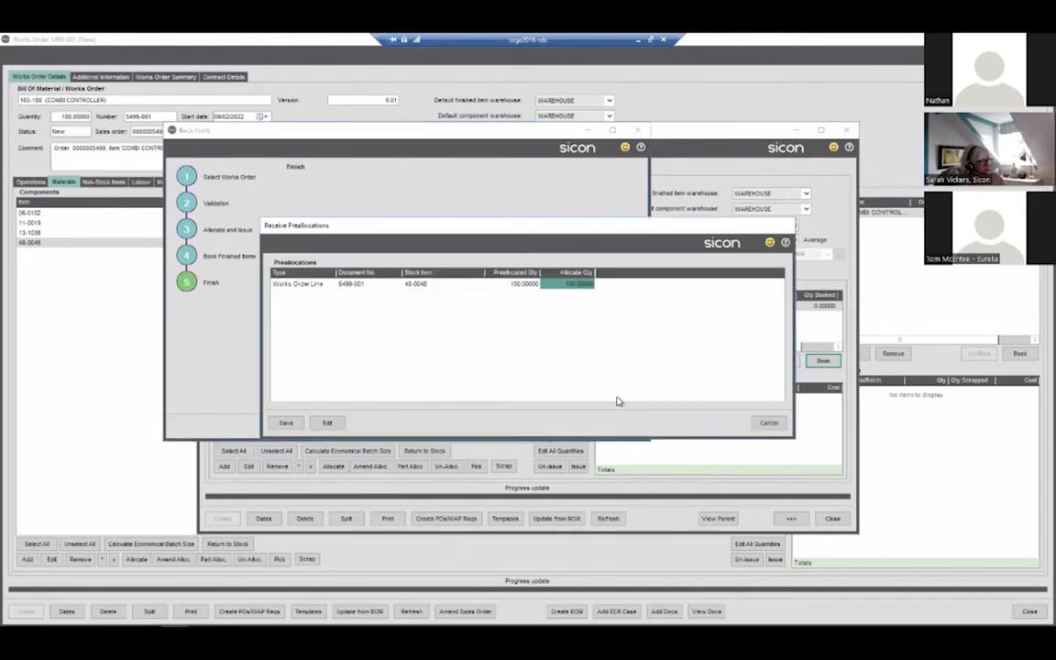
pyautogui.click(285, 423)
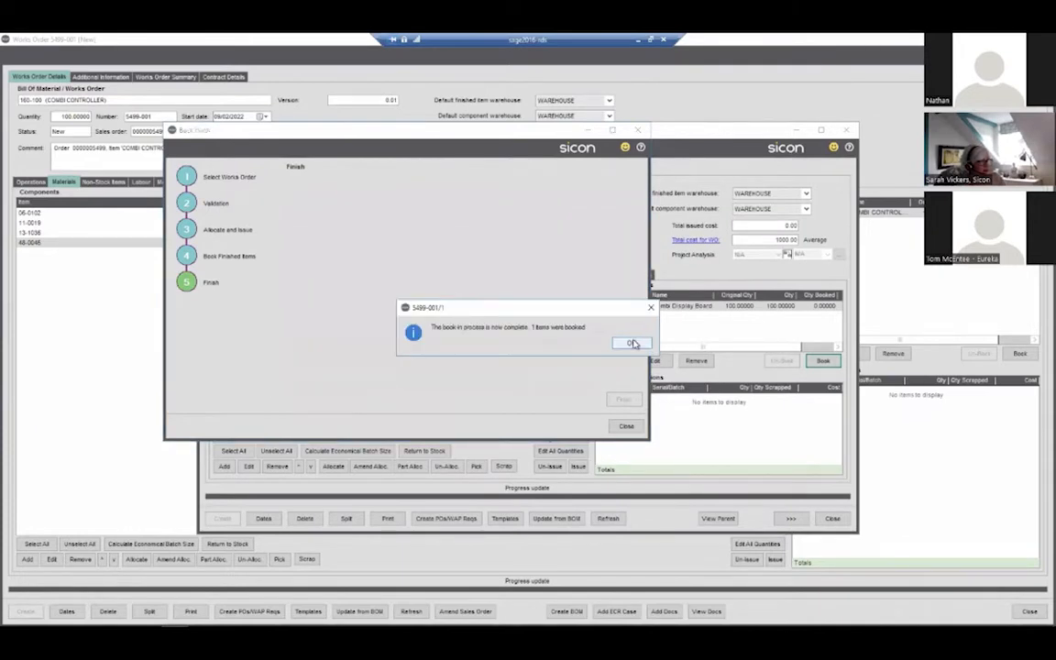
pyautogui.click(631, 343)
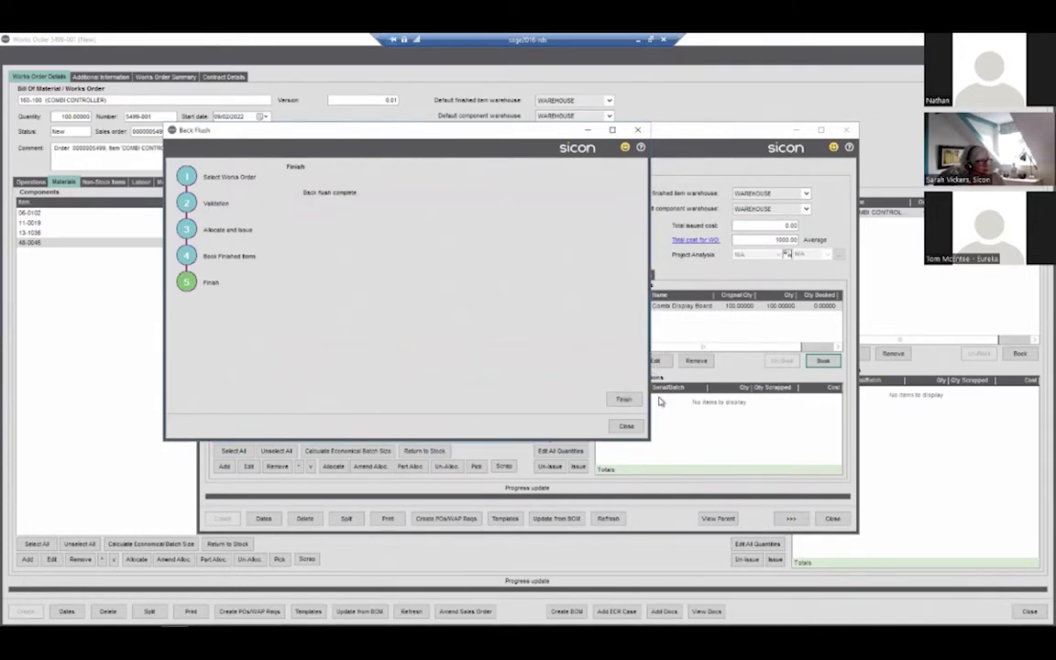
pyautogui.click(623, 399)
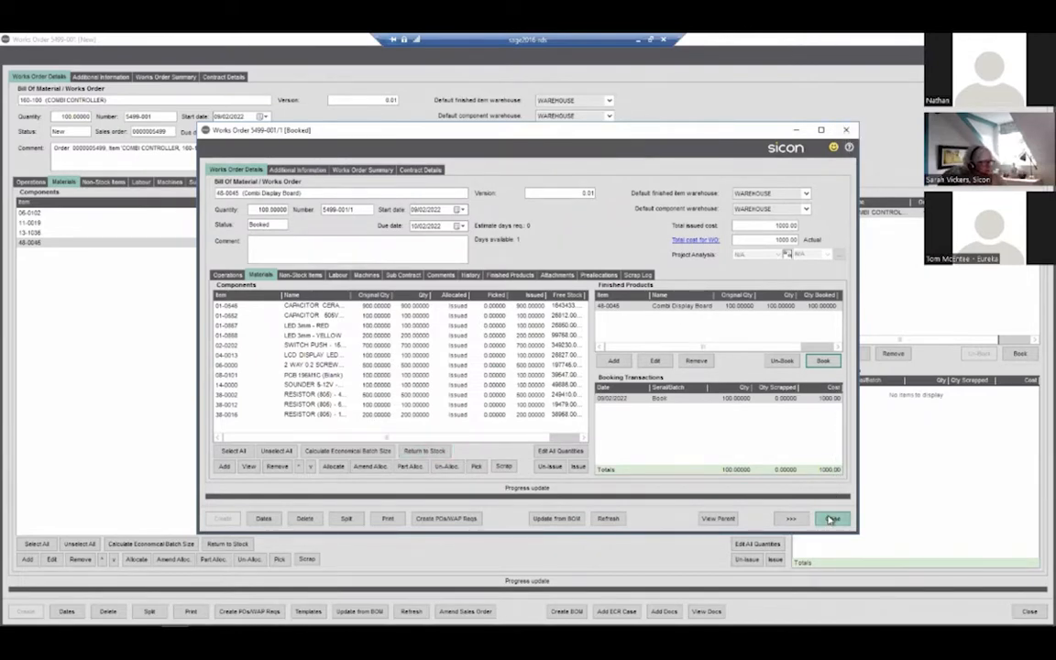
pyautogui.click(830, 519)
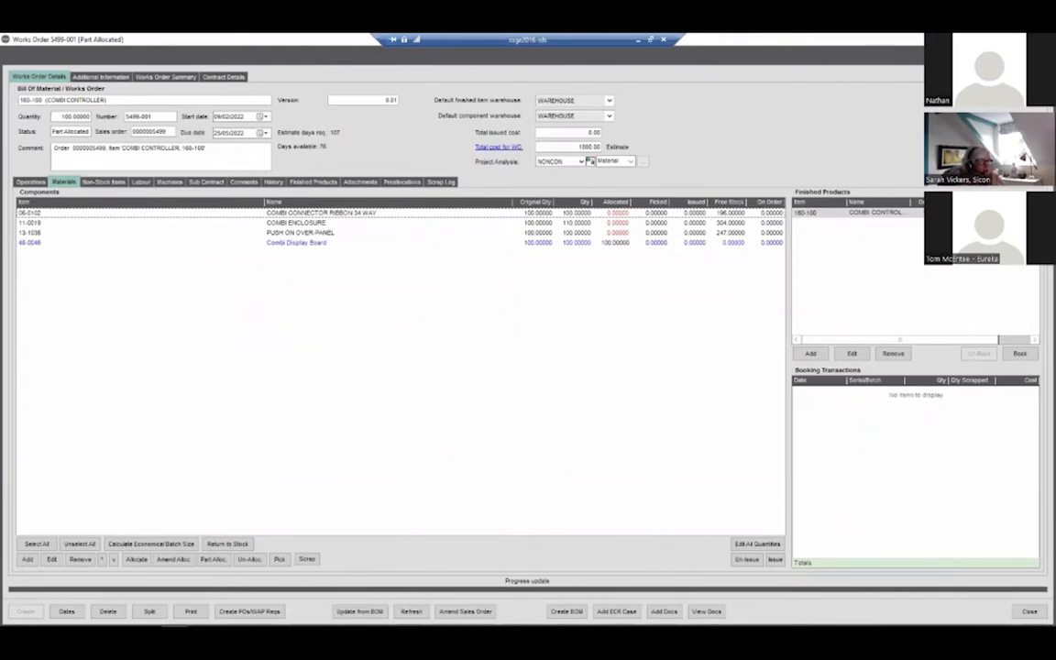
# - Switch to the remote handheld warehouse session in TeamViewer and receive goods against a purchase order, entering the supplier GRN number
pyautogui.press('Escape')
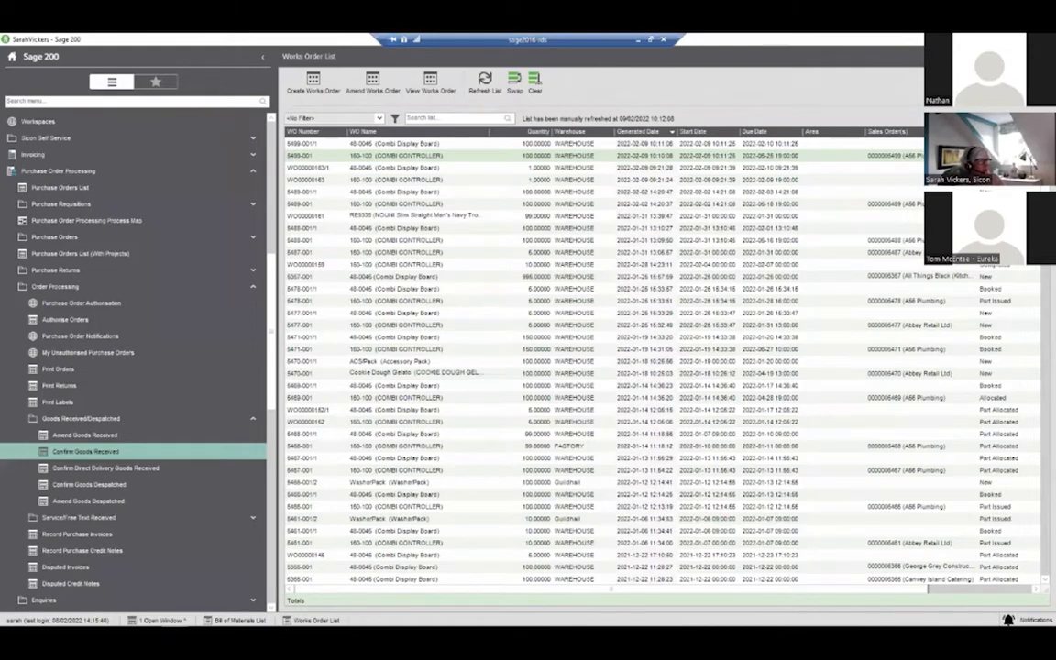
pyautogui.click(993, 39)
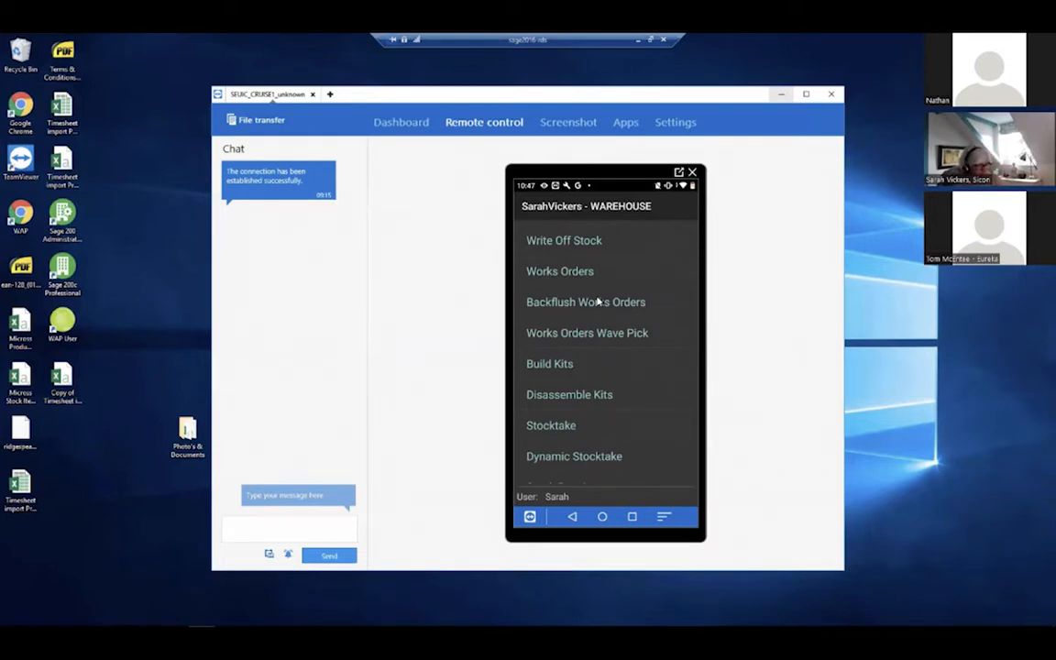
pyautogui.scroll(10, 598, 302)
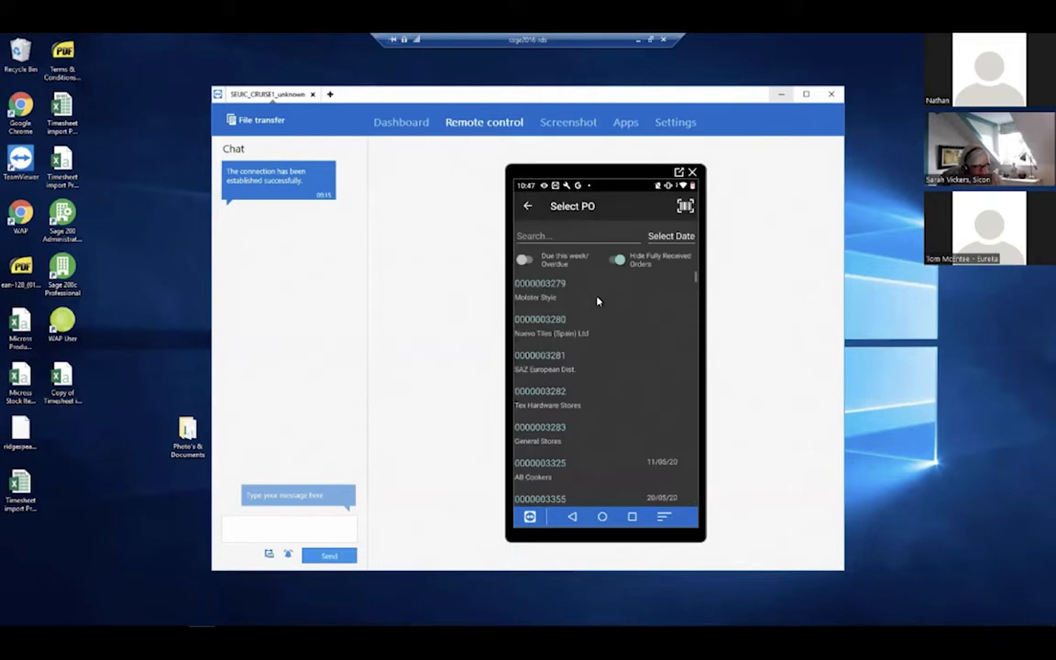
pyautogui.scroll(-10, 597, 301)
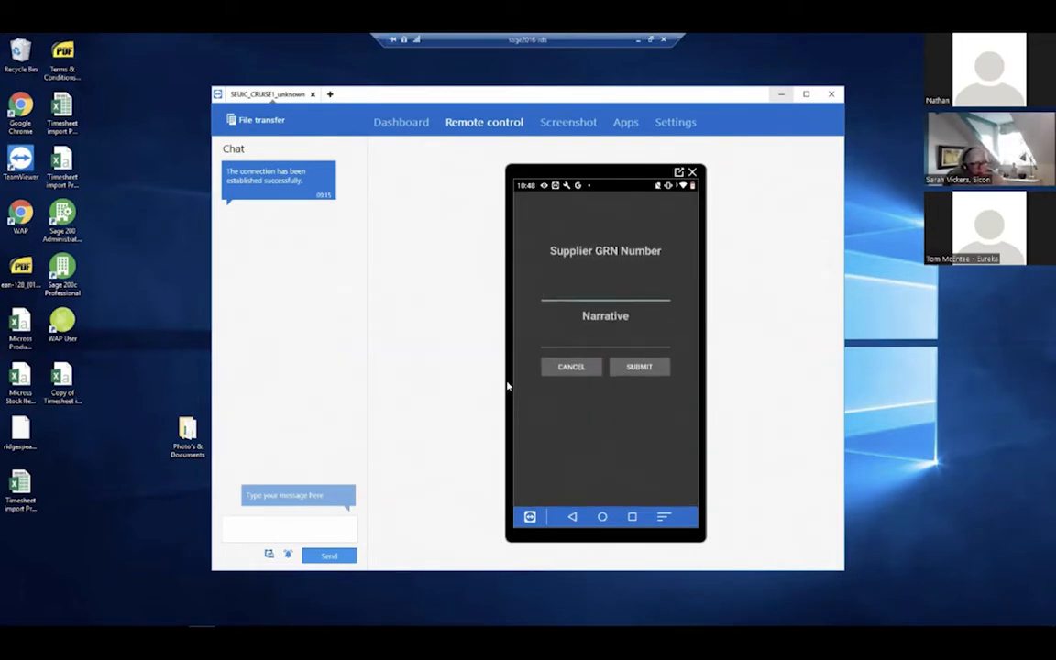
pyautogui.write('368#6')
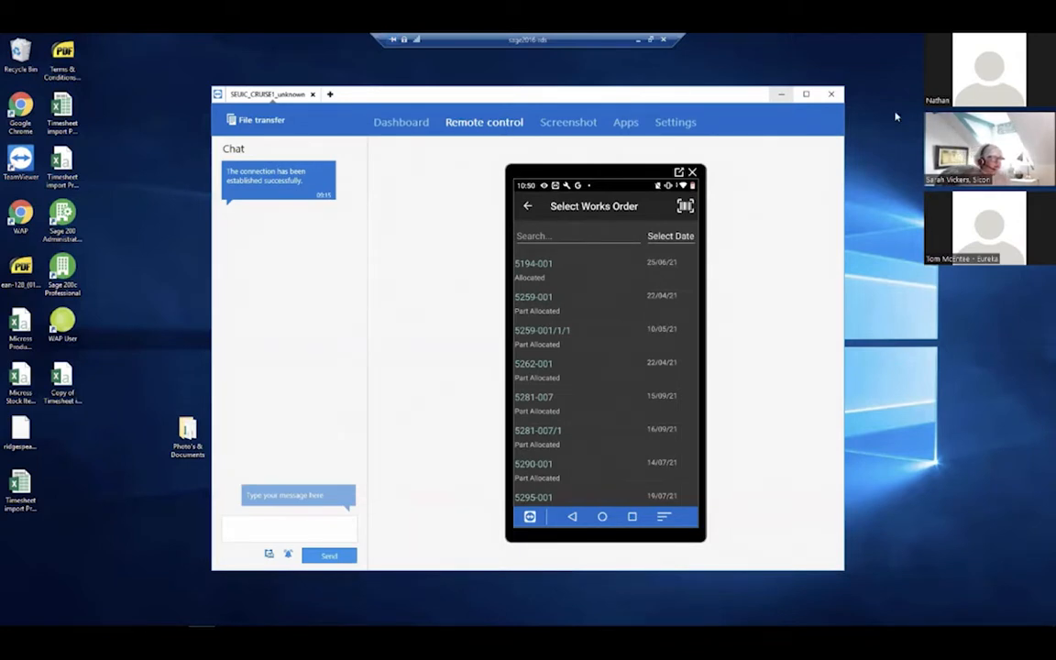
# - Put away the TeamViewer session, switch back to Sage 200, and close works order 5499-001
pyautogui.click(780, 98)
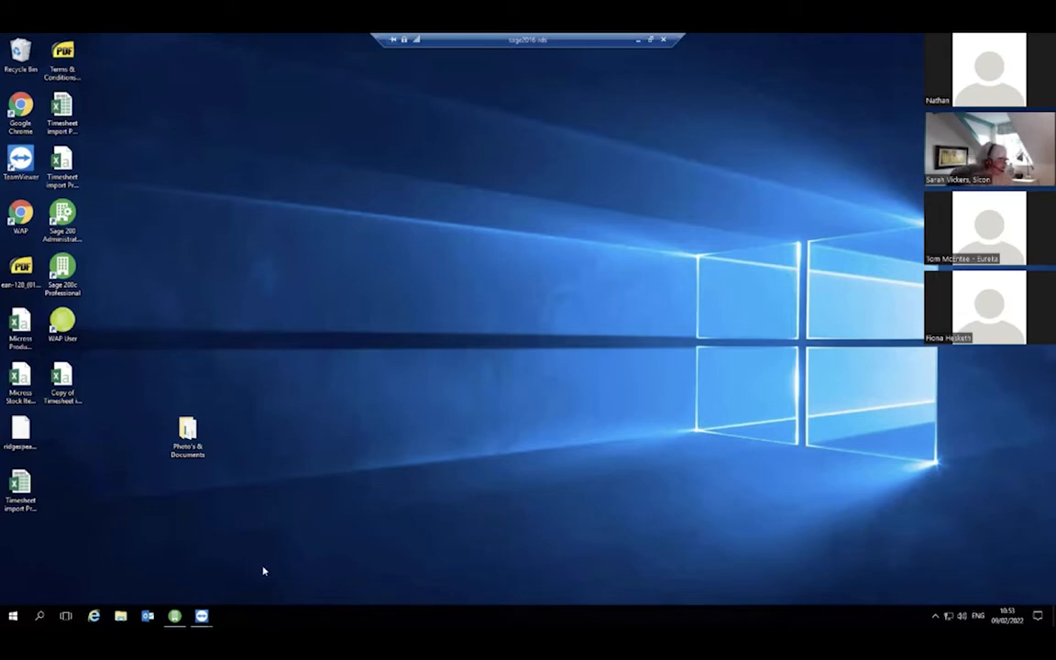
pyautogui.click(174, 616)
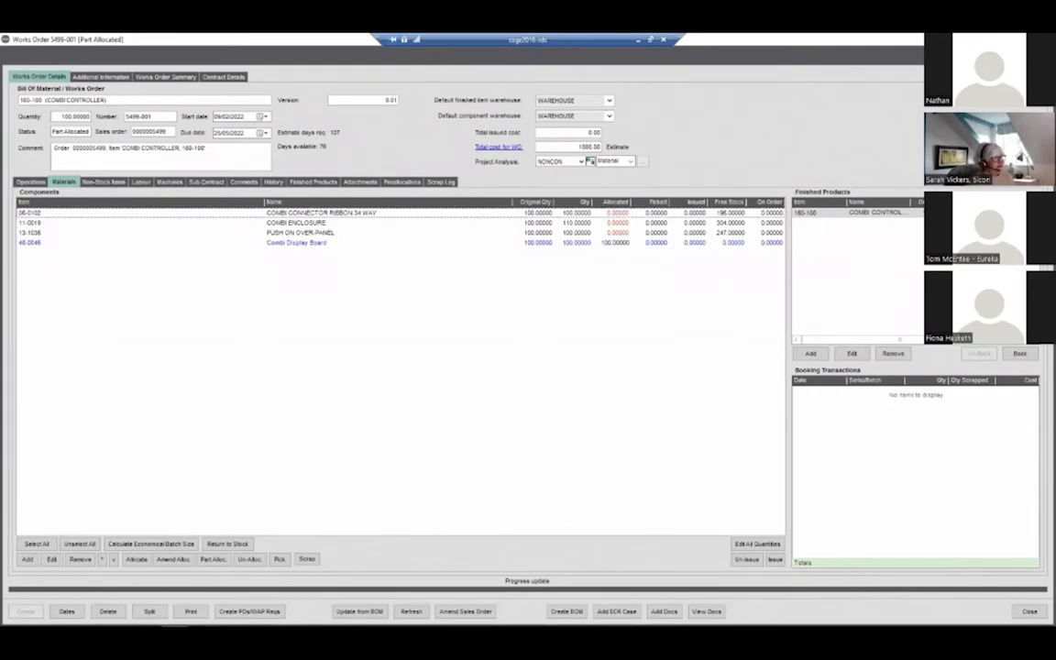
pyautogui.click(1044, 39)
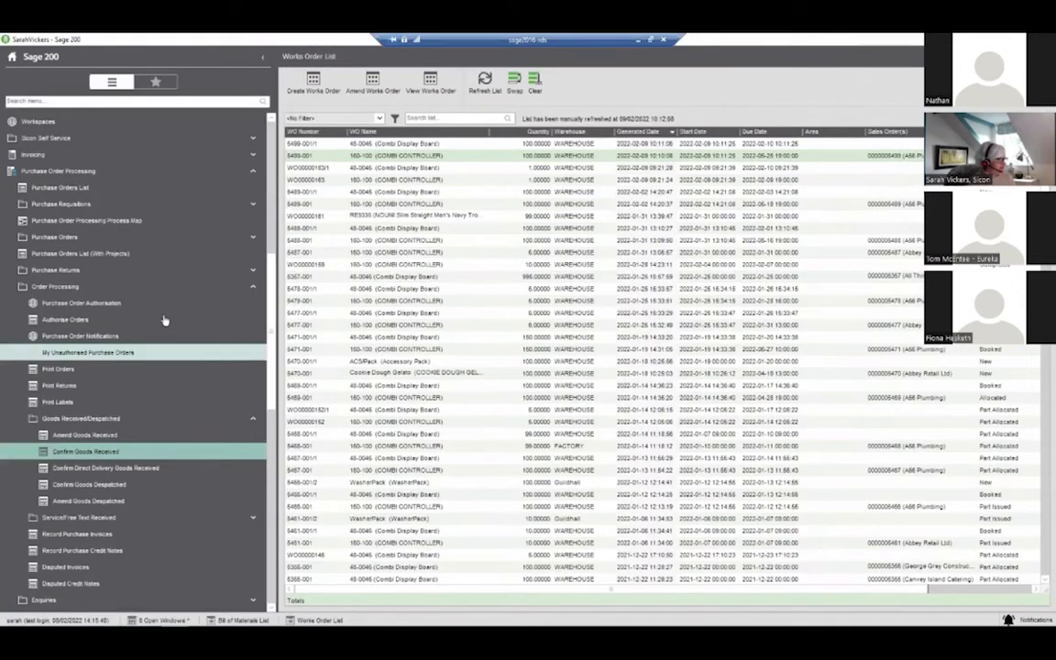
# - Collapse the Purchase Order Processing and Sicon Works Order Processing modules and expand Sicon Material and Resource Planning
pyautogui.click(138, 174)
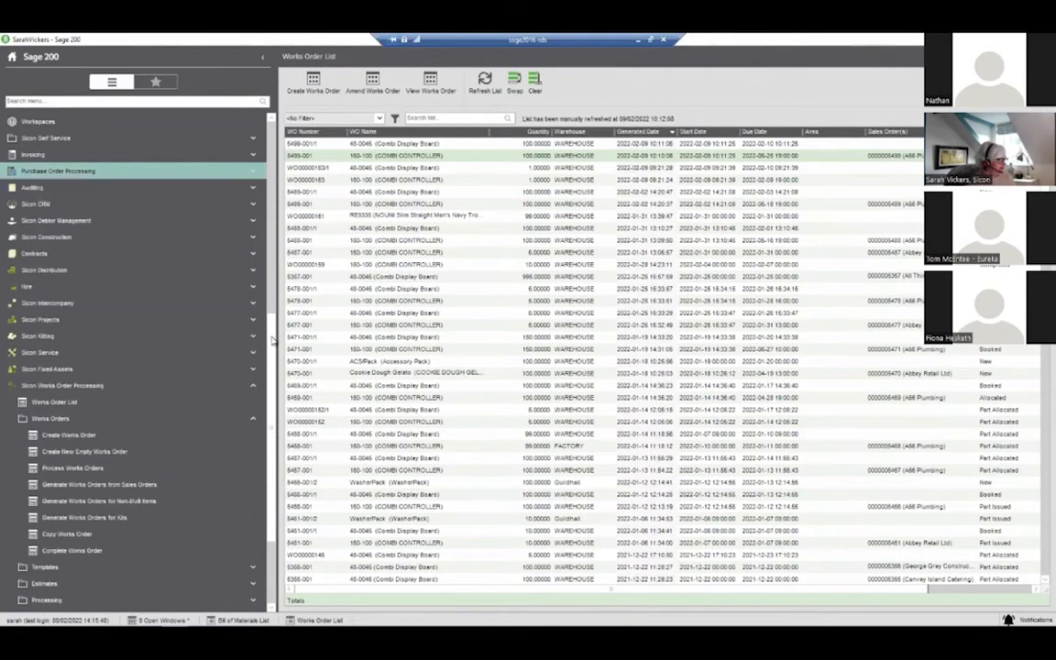
pyautogui.moveTo(269, 335); pyautogui.dragTo(267, 446)
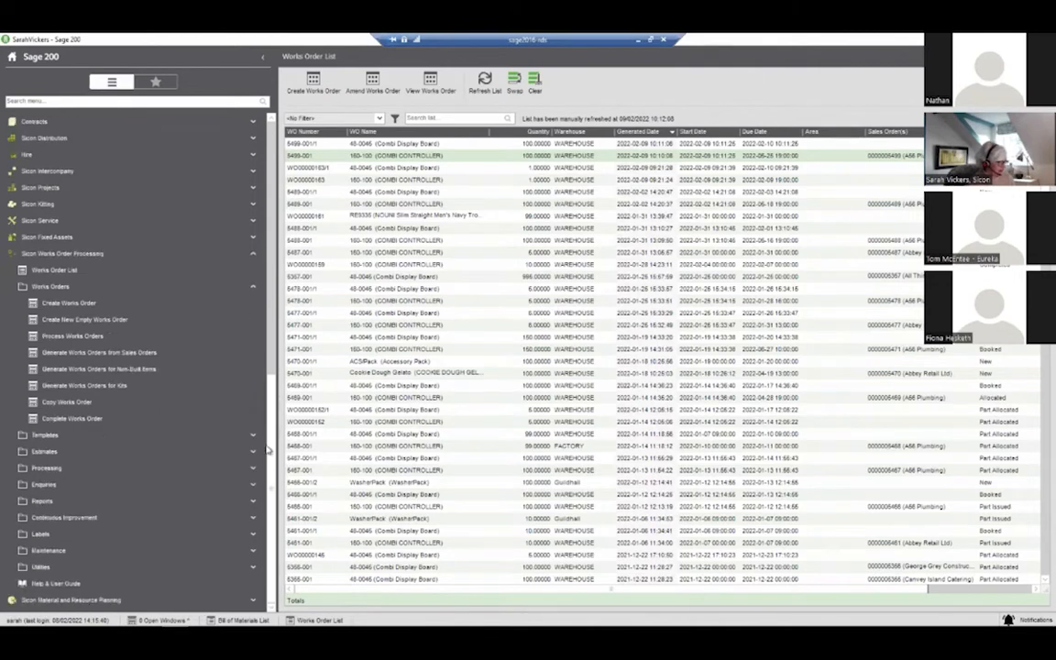
pyautogui.click(132, 253)
pyautogui.click(131, 600)
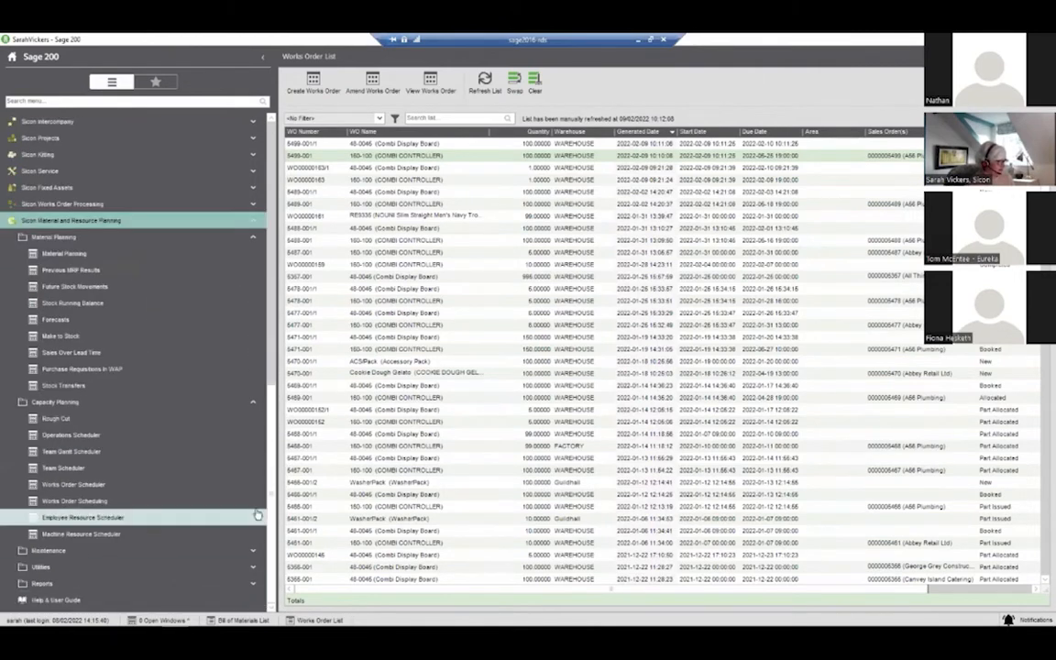